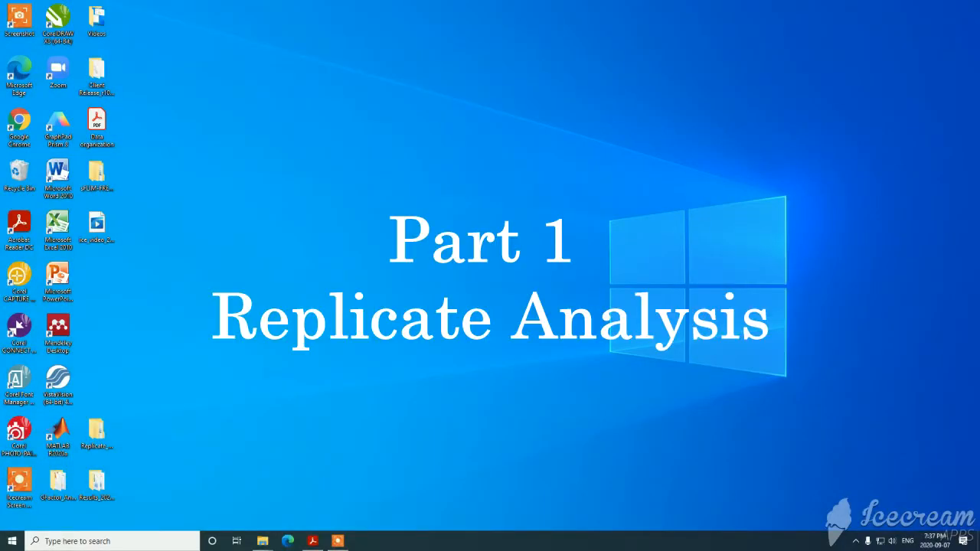
Step: Open the sFLIM-FRET_Analysis folder and bring up the Data organization PDF, highlighting Replicate_Analysis in its folder diagram
double_click(97, 175)
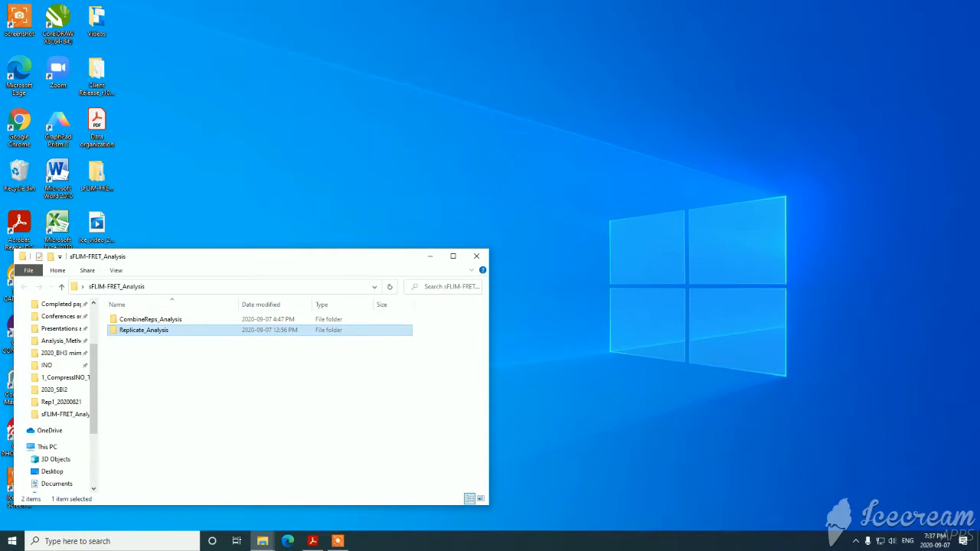
left_click(313, 541)
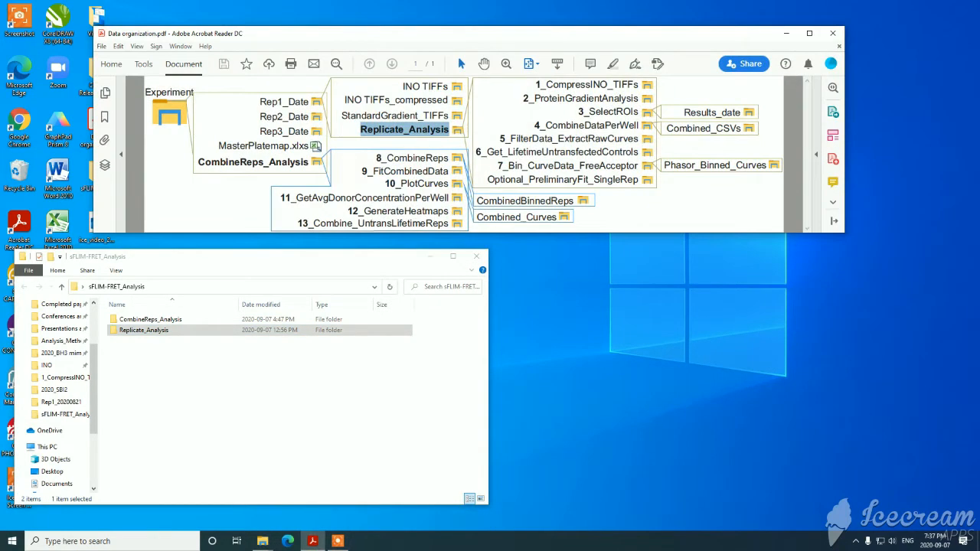
left_click(405, 129)
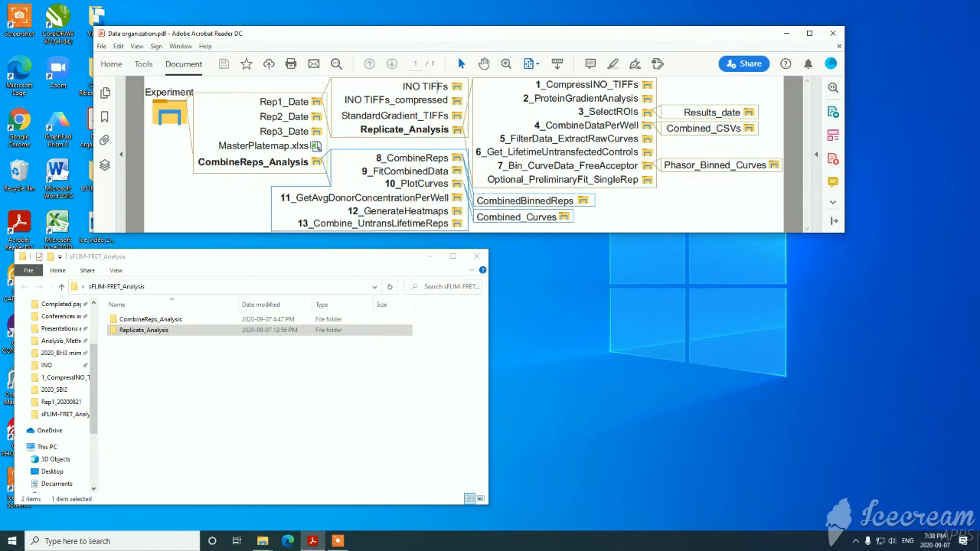
left_click_drag(361, 130, 443, 130)
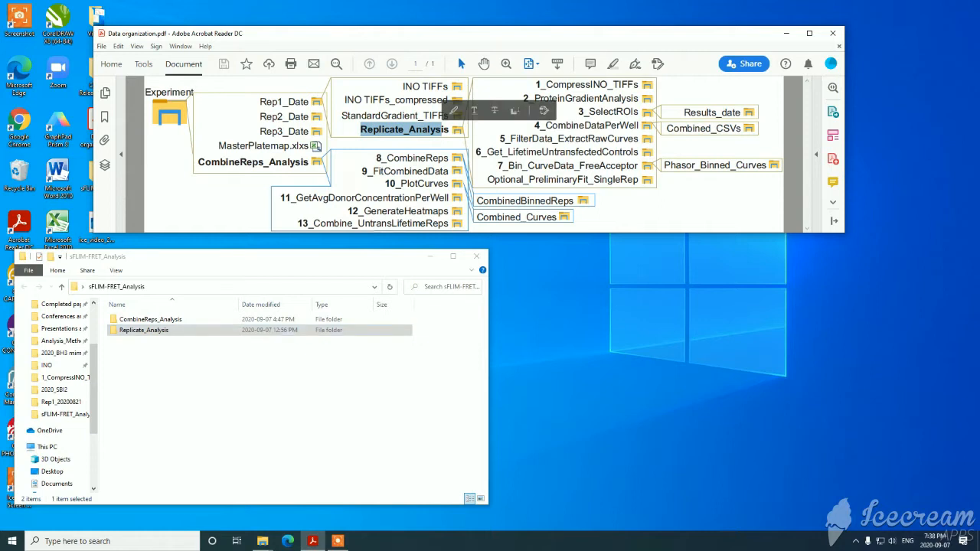
Step: Copy the Replicate_Analysis folder from sFLIM-FRET_Analysis into the Rep1_20200821 folder
left_click(285, 367)
right_click(168, 331)
left_click(193, 261)
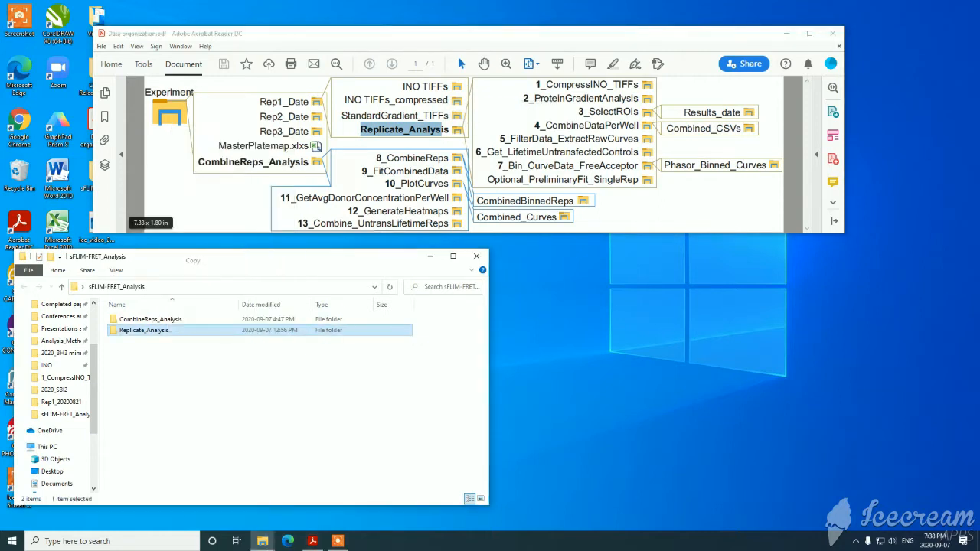
left_click(263, 542)
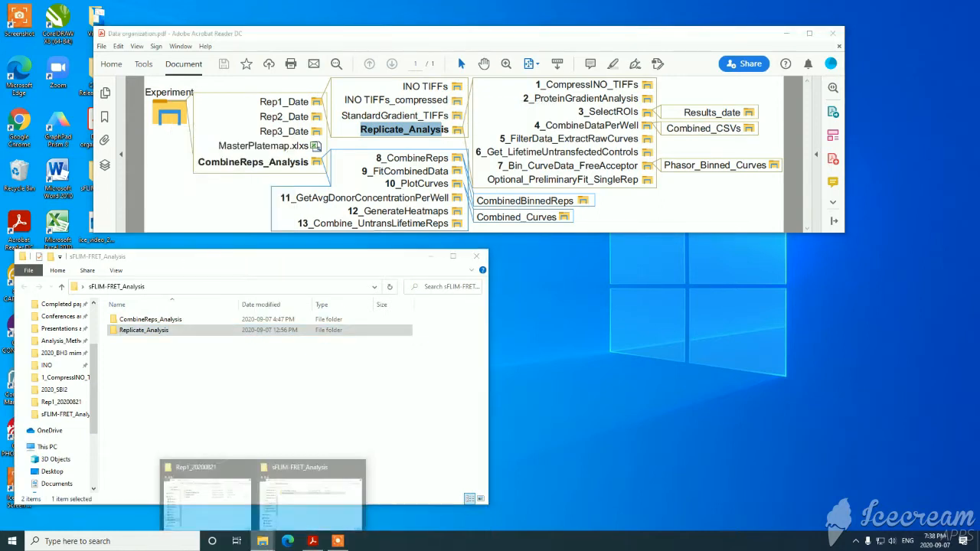
left_click(205, 494)
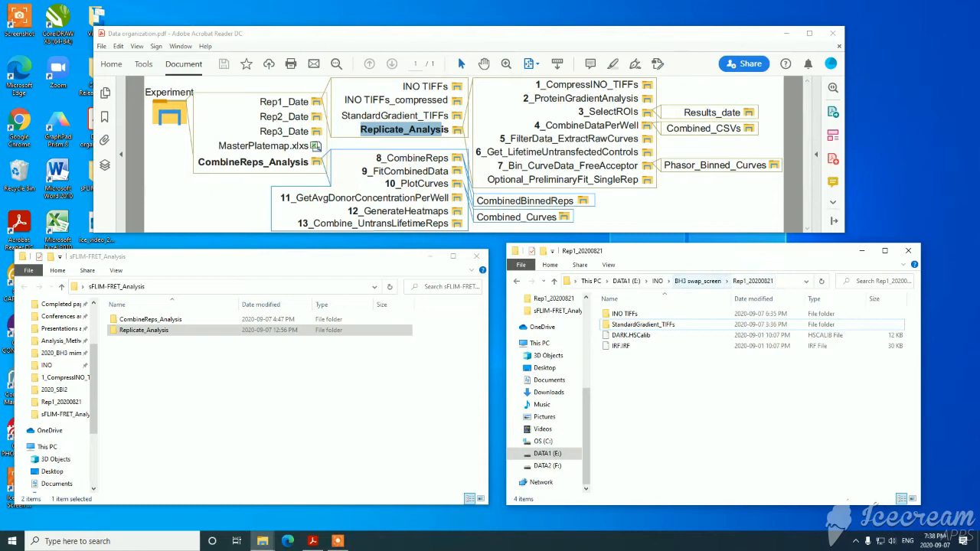
right_click(652, 375)
left_click(677, 444)
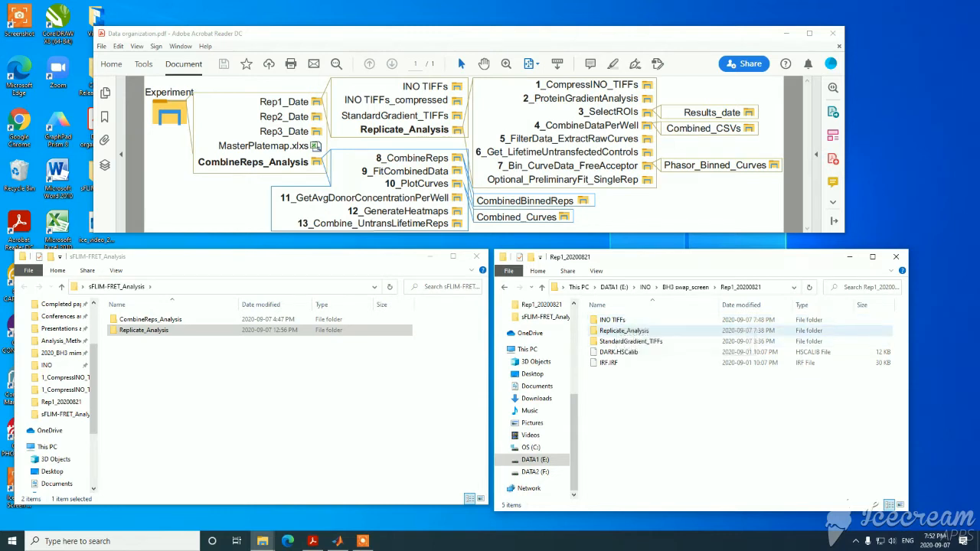
Step: Open the Compress_INO_Data_GUI_V2 code from the copied Replicate_Analysis\1_CompressINO_TIFFs folder in MATLAB and run it
double_click(624, 329)
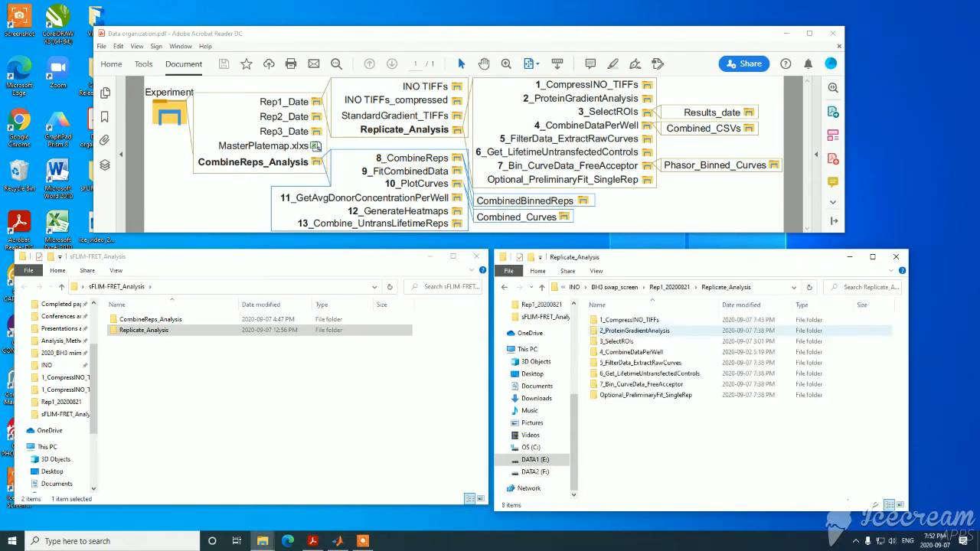
double_click(628, 320)
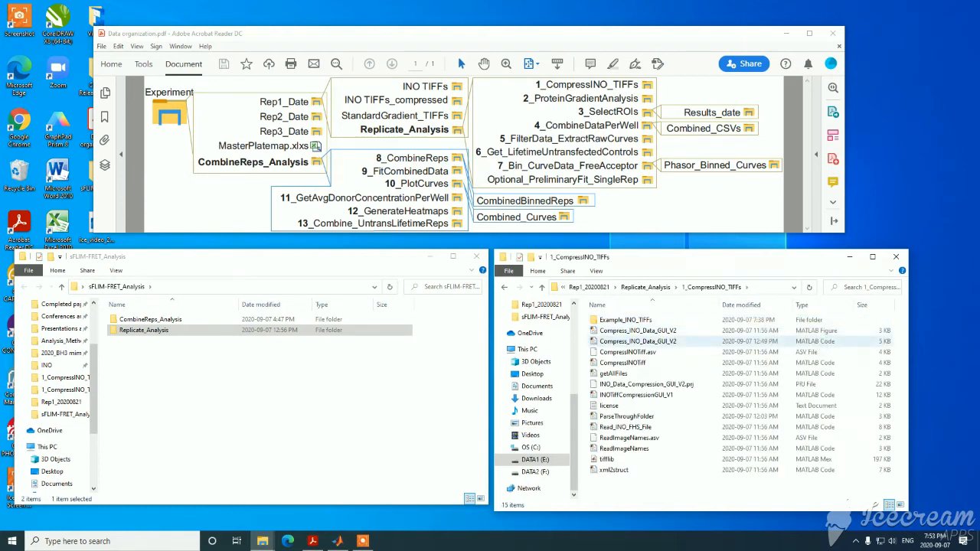
double_click(637, 340)
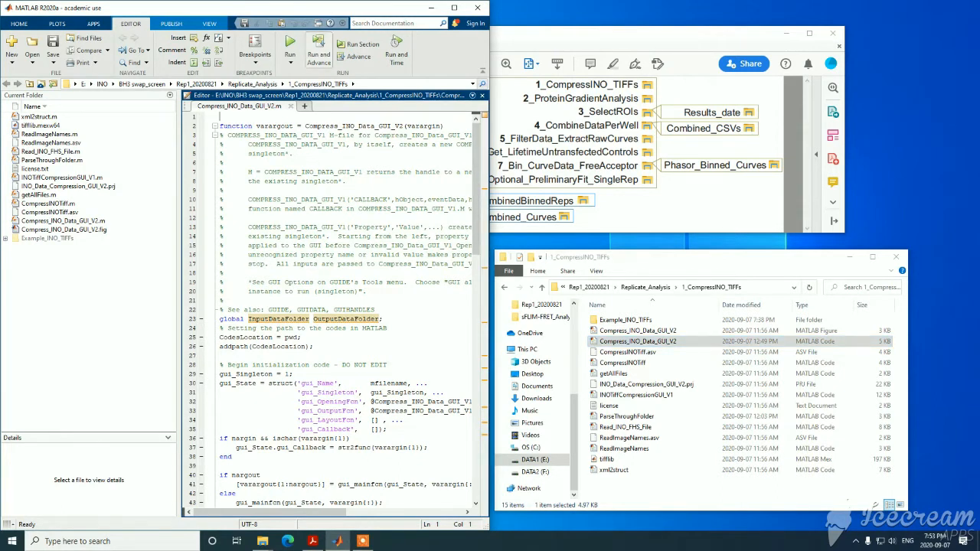
left_click(290, 46)
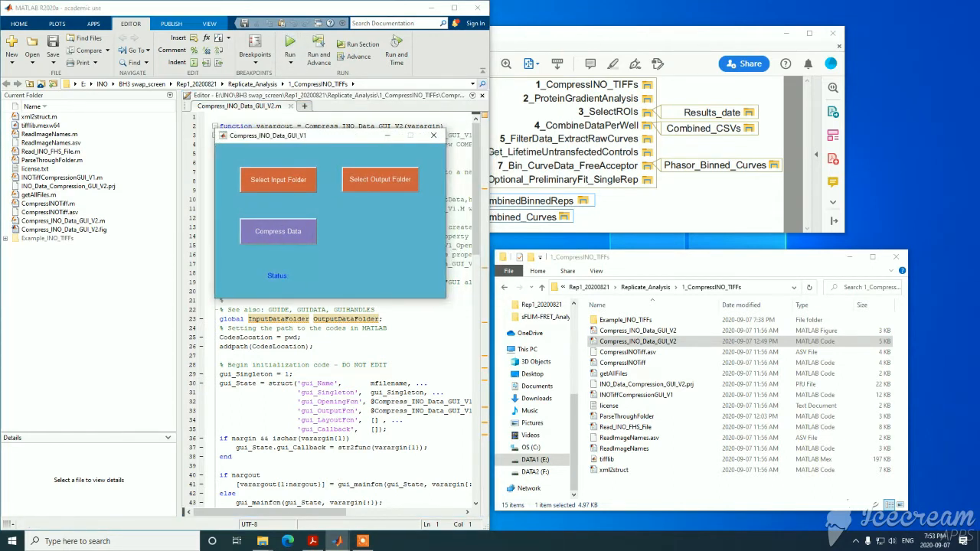
Step: Set the compression tool's input folder to E:\INO\BH3 swap_screen\Rep1_20200821\INO TIFFs, using the path copied from File Explorer
left_click(277, 179)
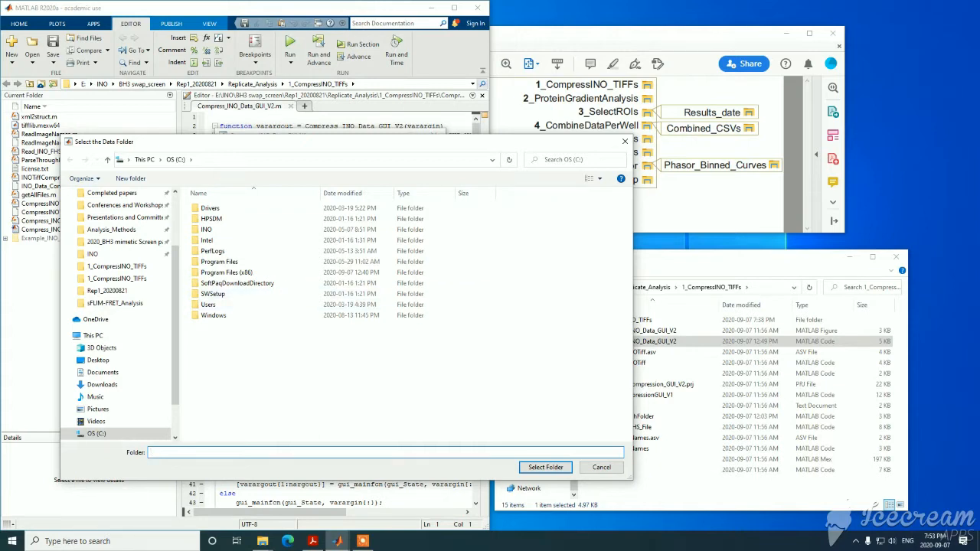
key("alt+Tab")
key("alt+Up")
key("alt+Up")
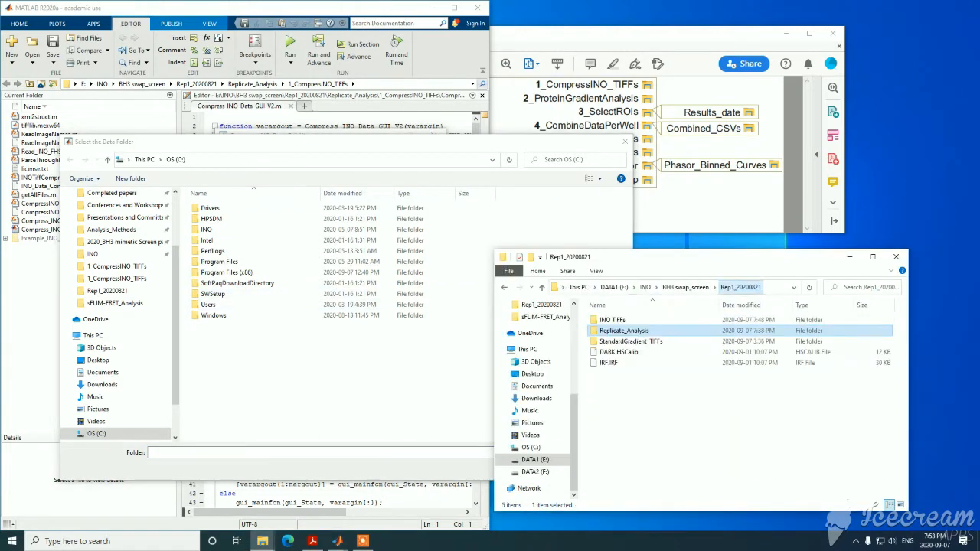
double_click(613, 319)
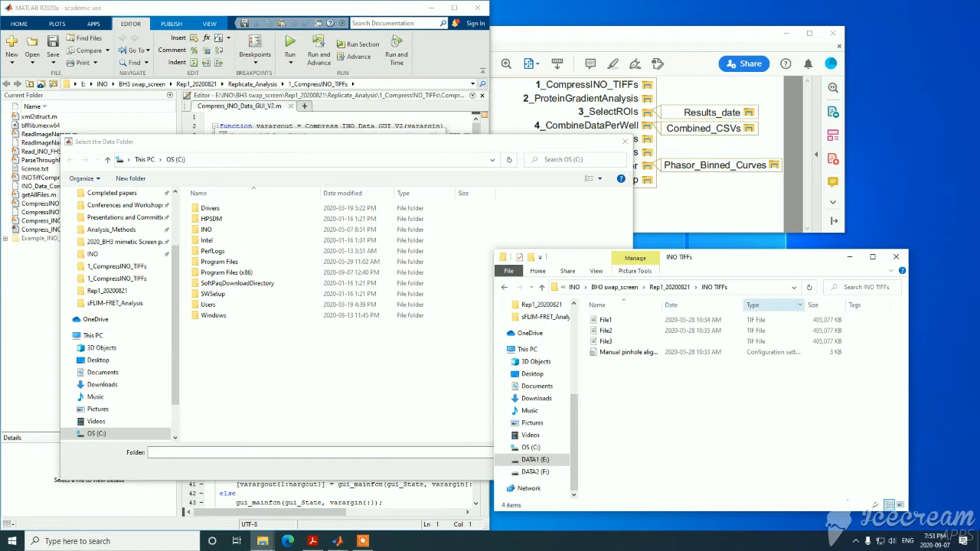
key("alt+d")
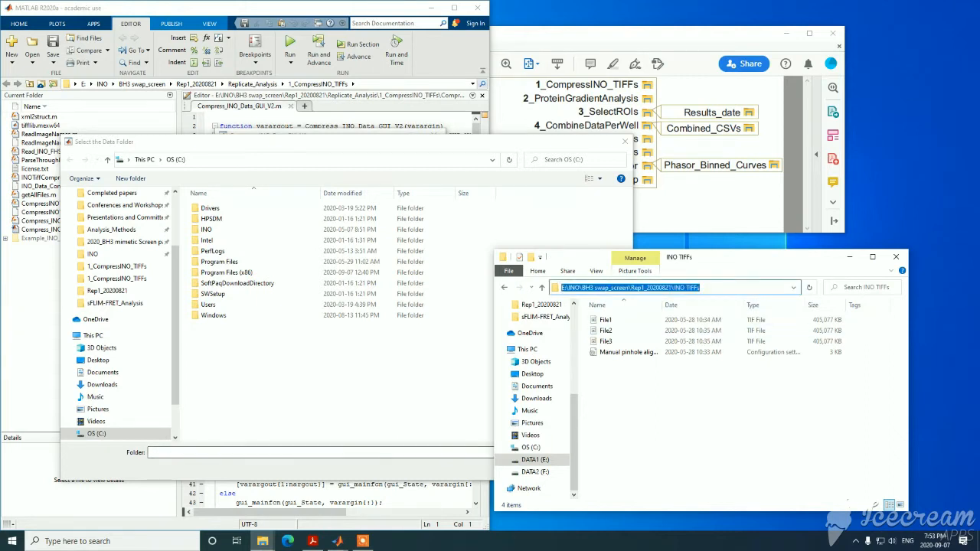
left_click(314, 452)
right_click(314, 452)
left_click(338, 355)
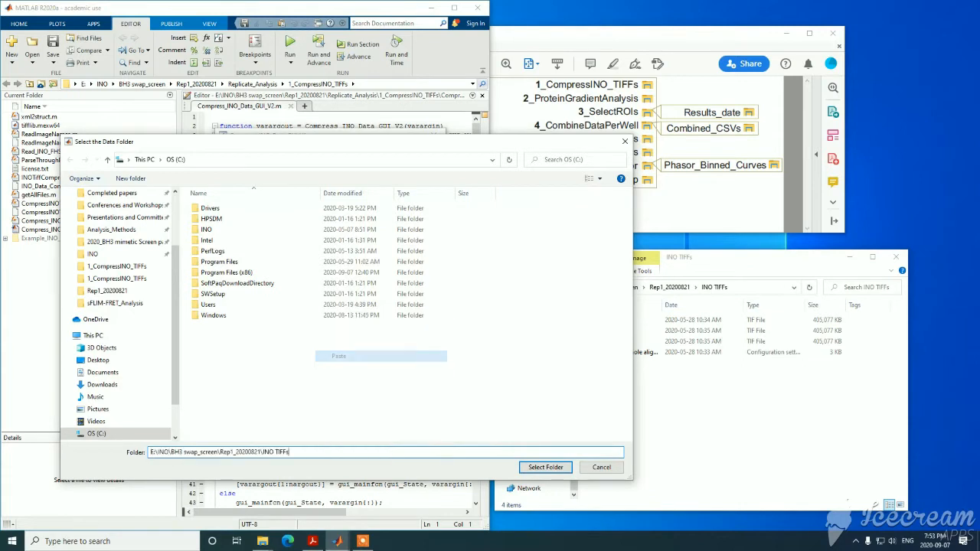
key("Return")
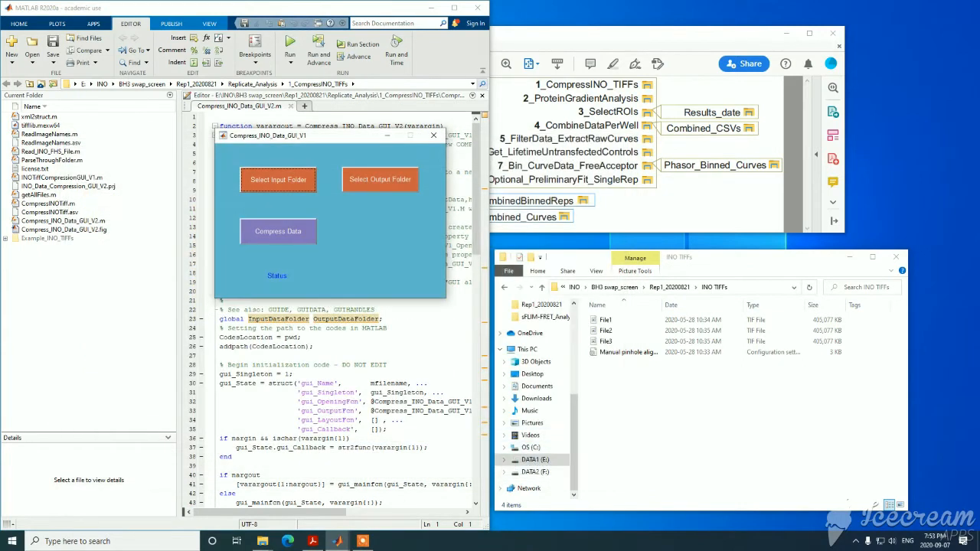
Step: Create a folder named INO TIFFs_compressed inside Rep1_20200821 and select it as the compression tool's output folder
left_click(379, 180)
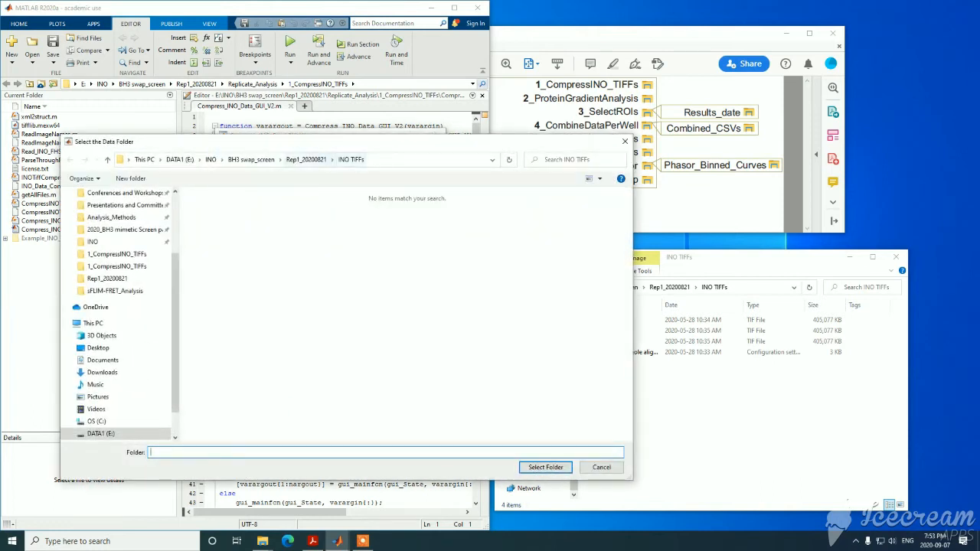
left_click(306, 159)
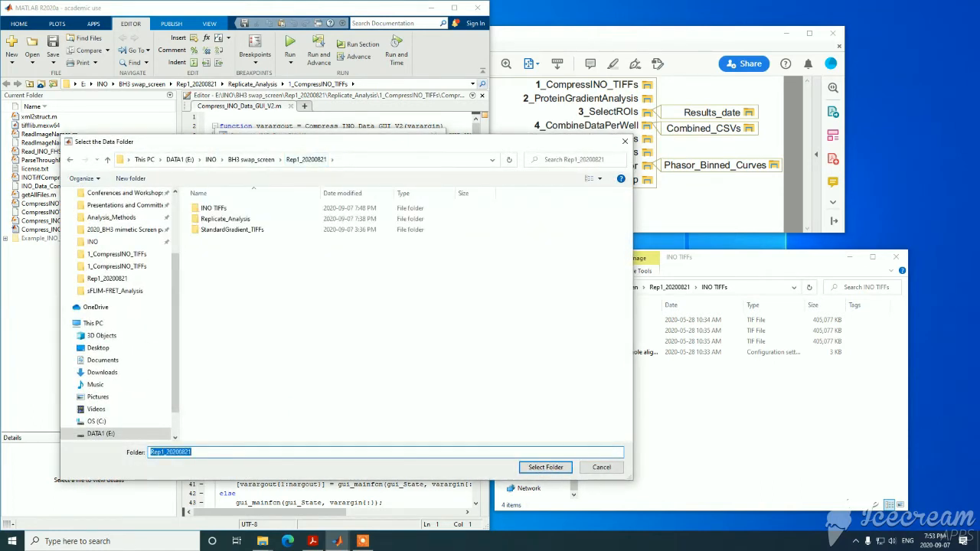
right_click(267, 294)
mouse_move(336, 402)
left_click(395, 403)
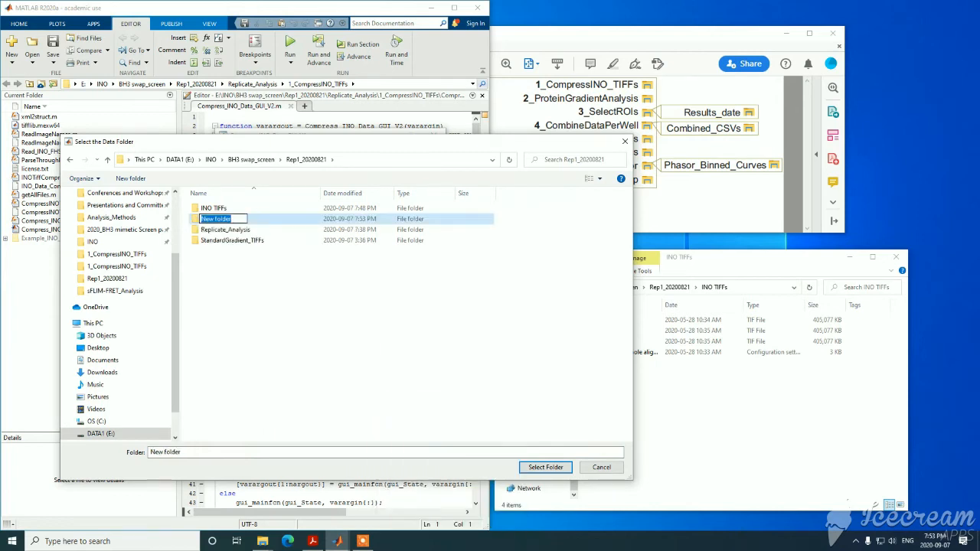
type("INO TIFFs_compressed")
key("Return")
key("Return")
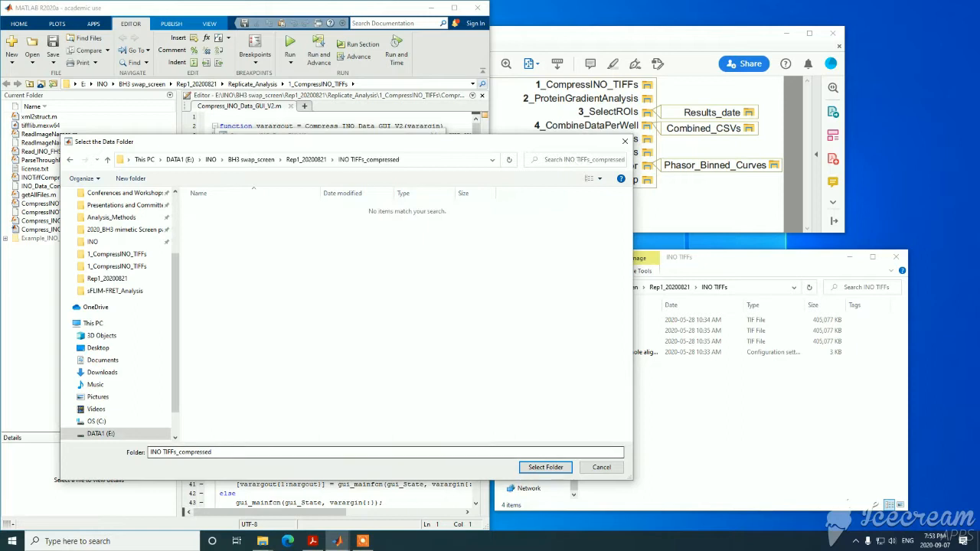
left_click(545, 467)
Step: Start the data compression and show the INO TIFFs_compressed folder's contents in details view in File Explorer
left_click(278, 231)
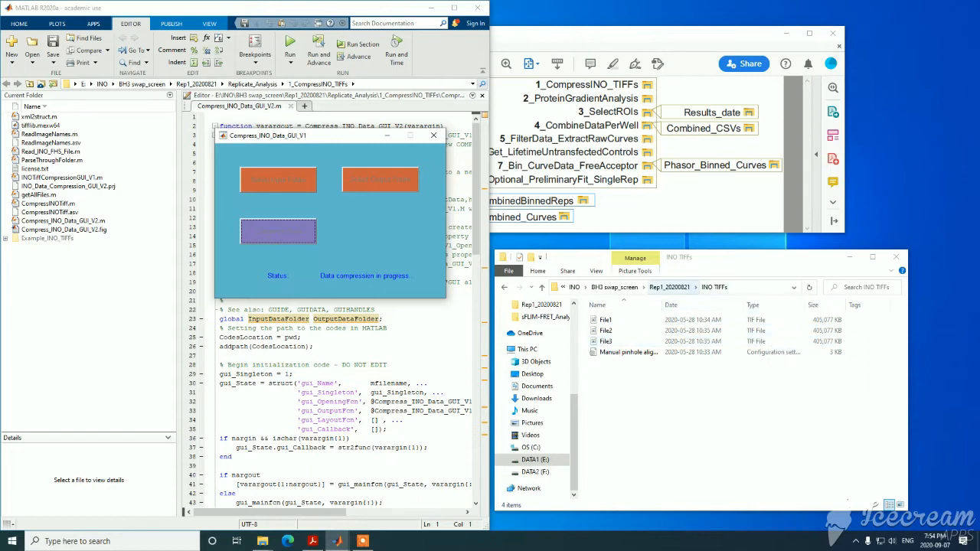
left_click(666, 287)
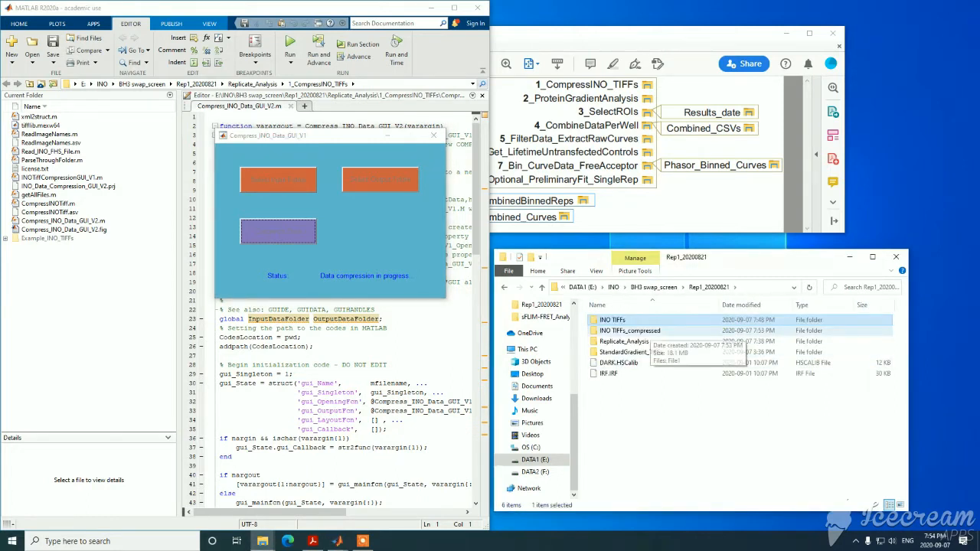
double_click(629, 330)
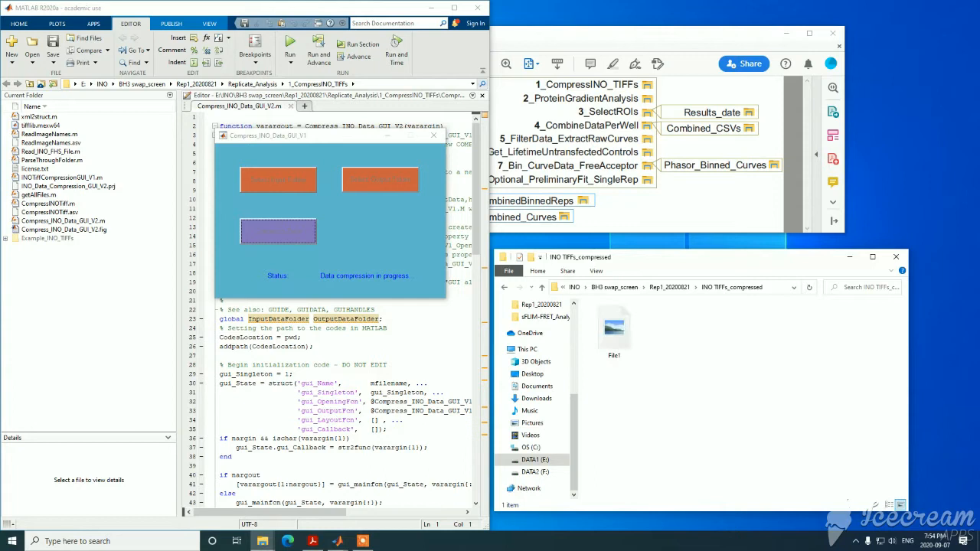
right_click(762, 331)
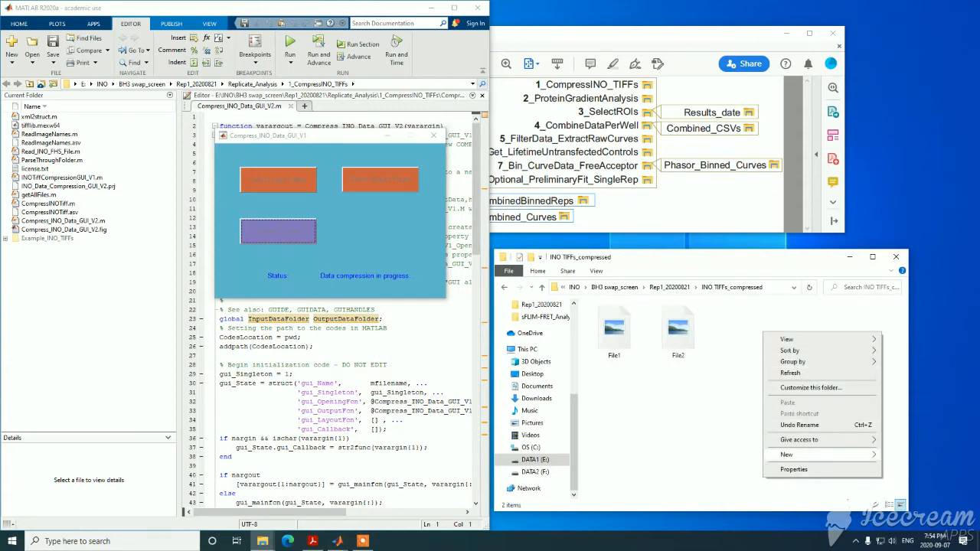
mouse_move(786, 339)
left_click(712, 395)
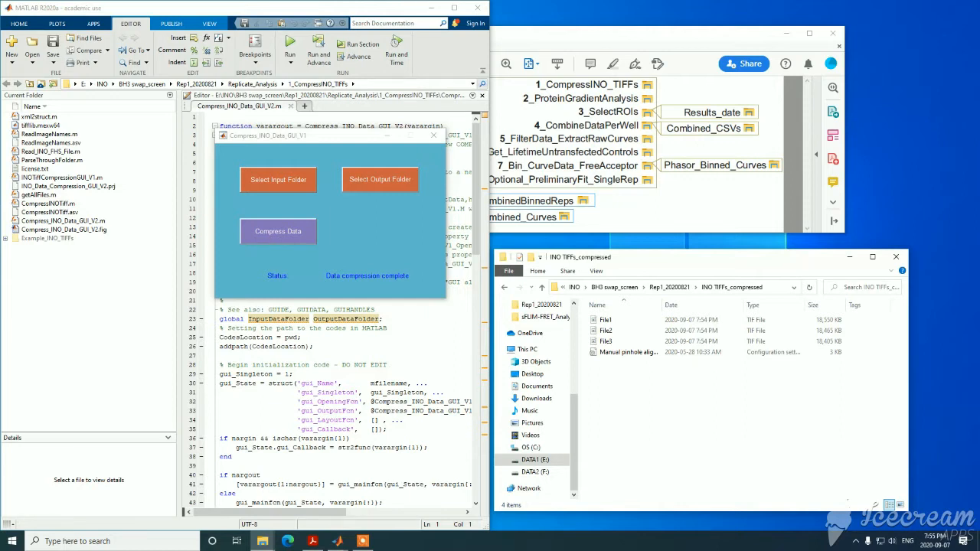
Step: Compare the file names and sizes in the INO TIFFs and INO TIFFs_compressed folders, widening the name column, and return to Rep1_20200821
left_click(669, 287)
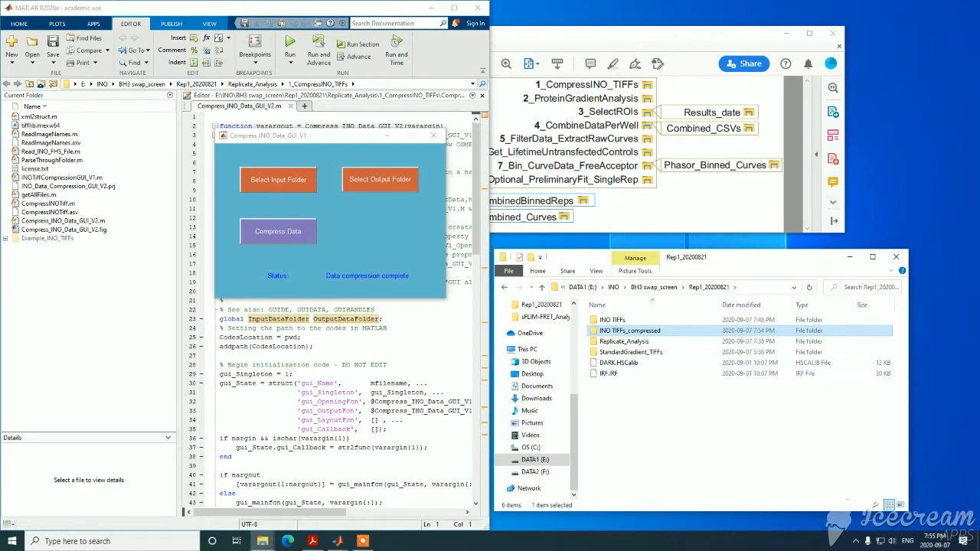
double_click(612, 320)
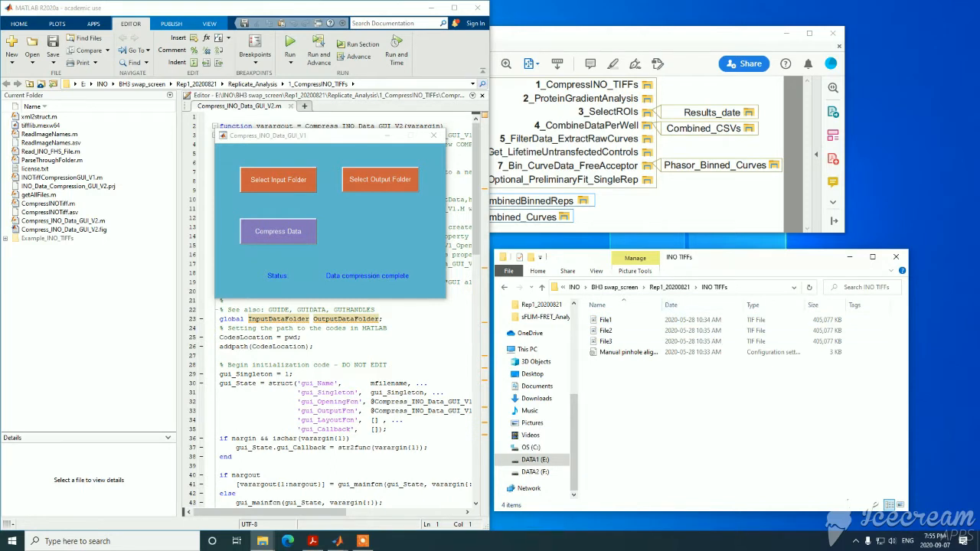
left_click(670, 287)
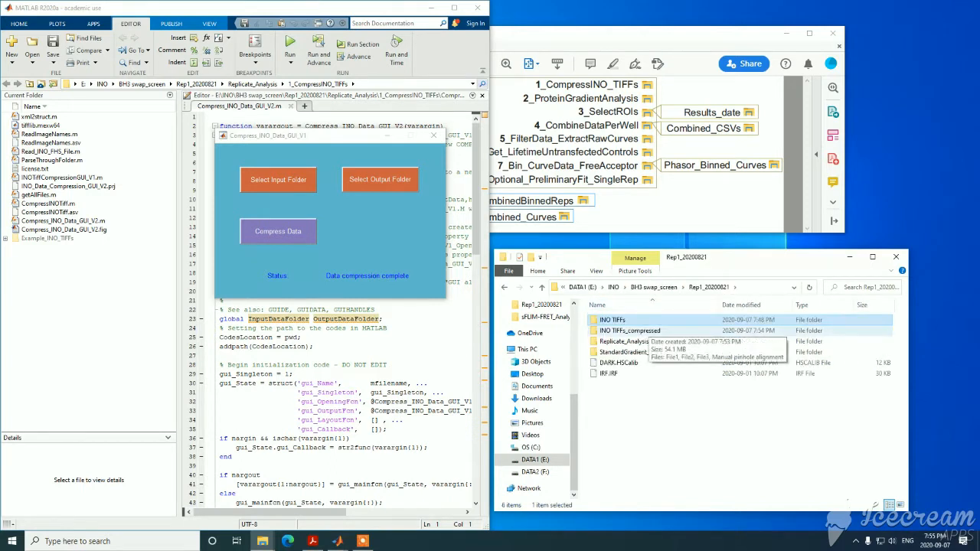
double_click(646, 331)
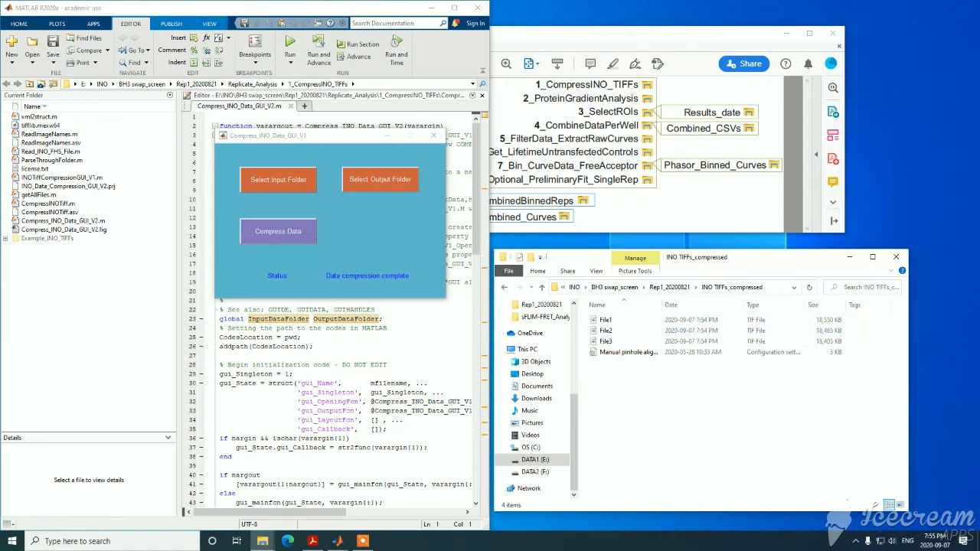
left_click_drag(661, 305, 746, 304)
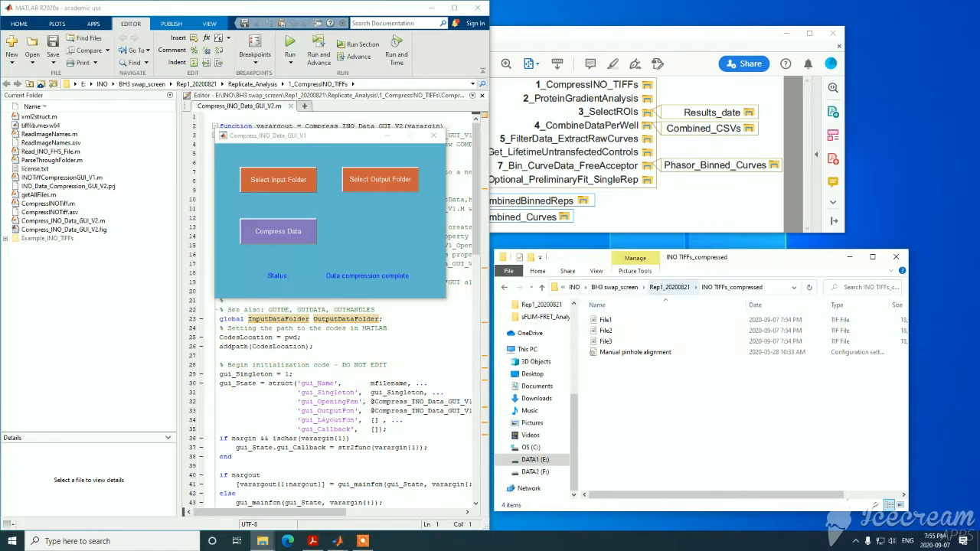
left_click(669, 287)
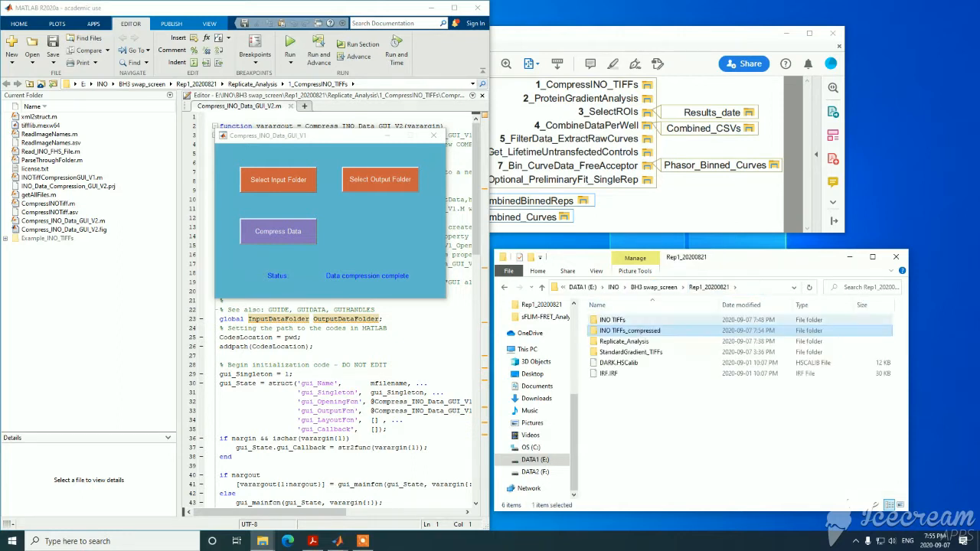
double_click(614, 320)
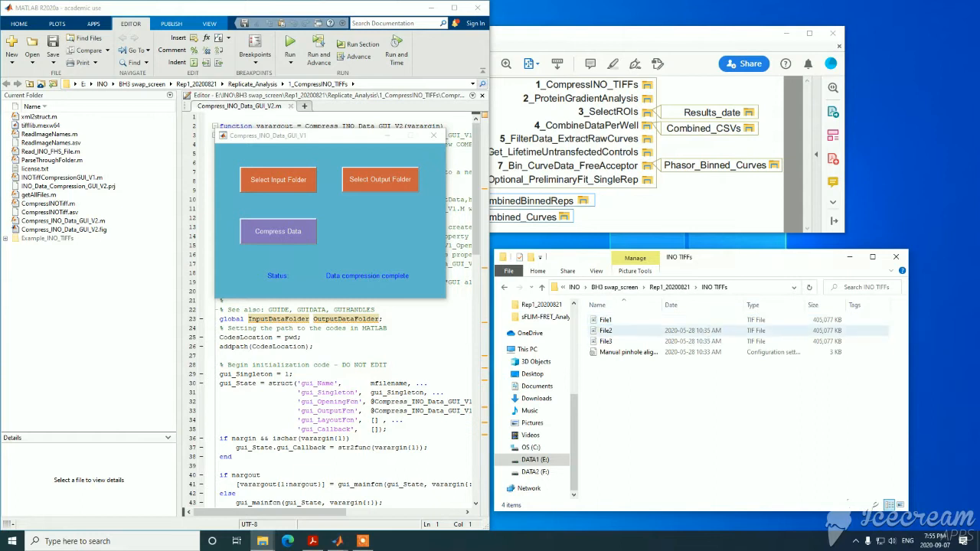
left_click(670, 287)
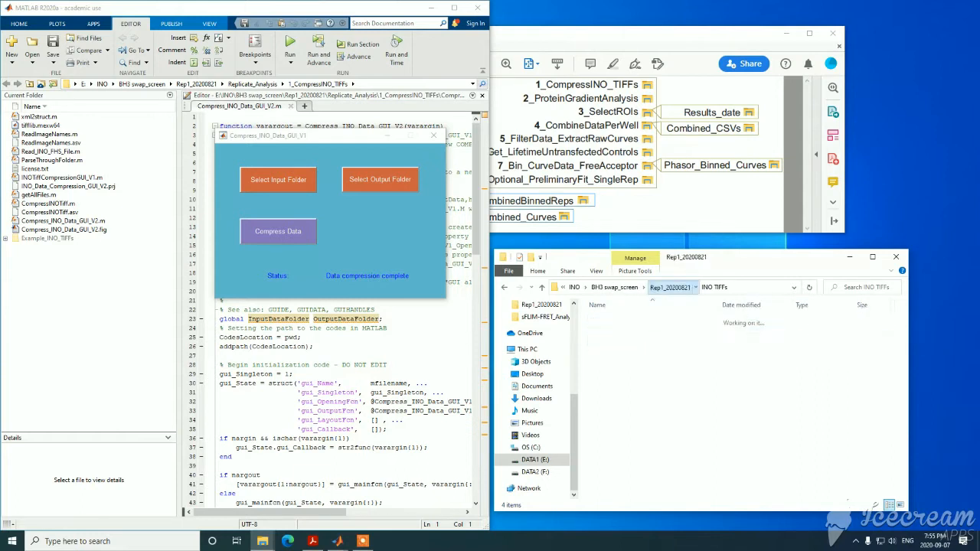
Step: Look through the StandardGradient_TIFFs folder in Rep1_20200821 and return to the Replicate_Analysis folder
double_click(629, 331)
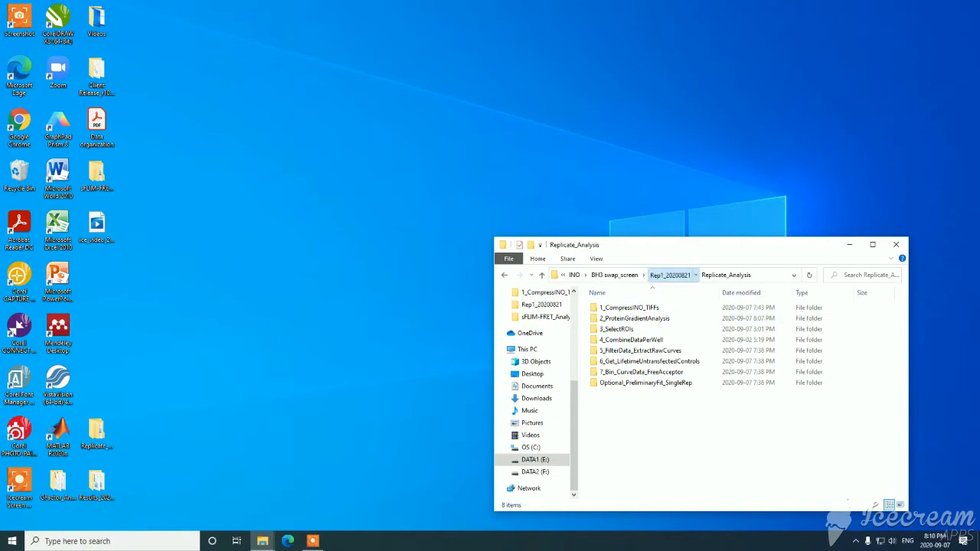
left_click(669, 274)
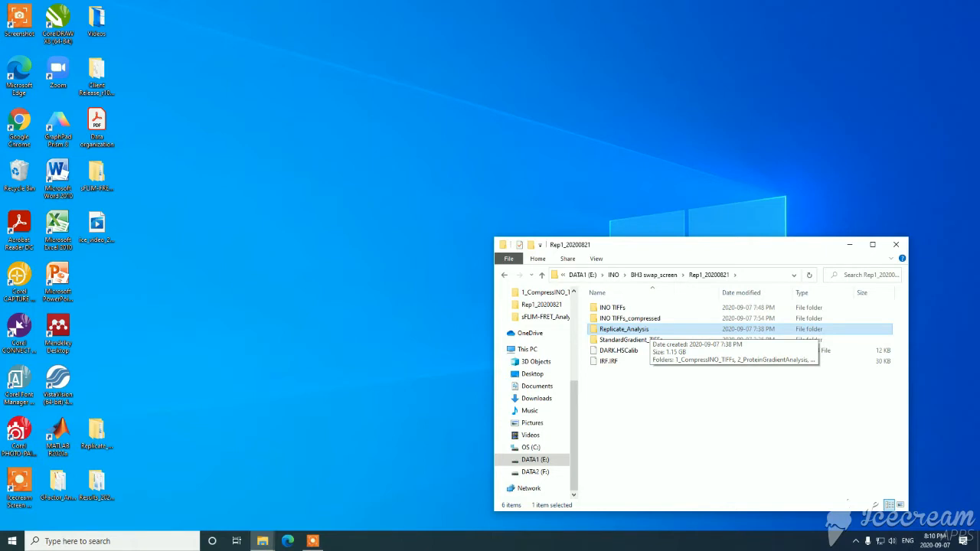
double_click(639, 340)
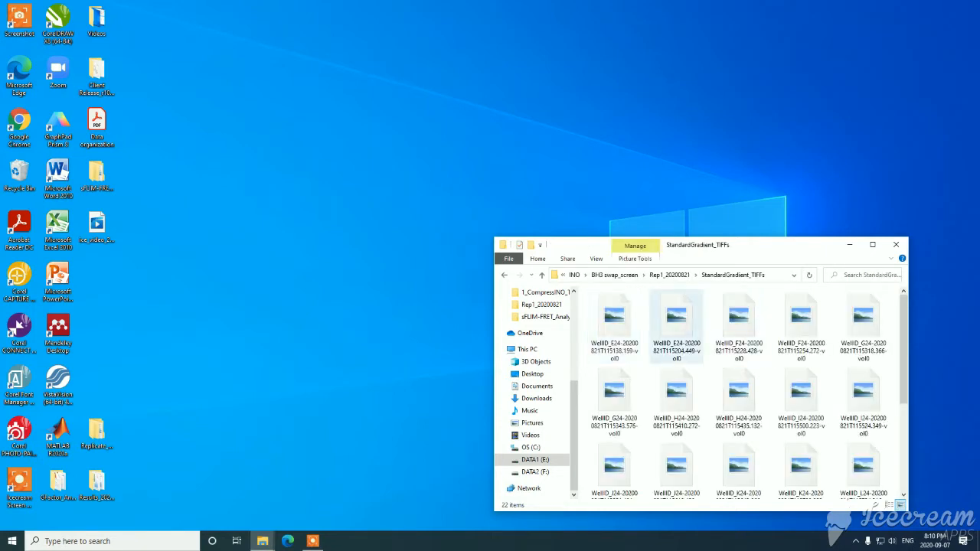
left_click(671, 274)
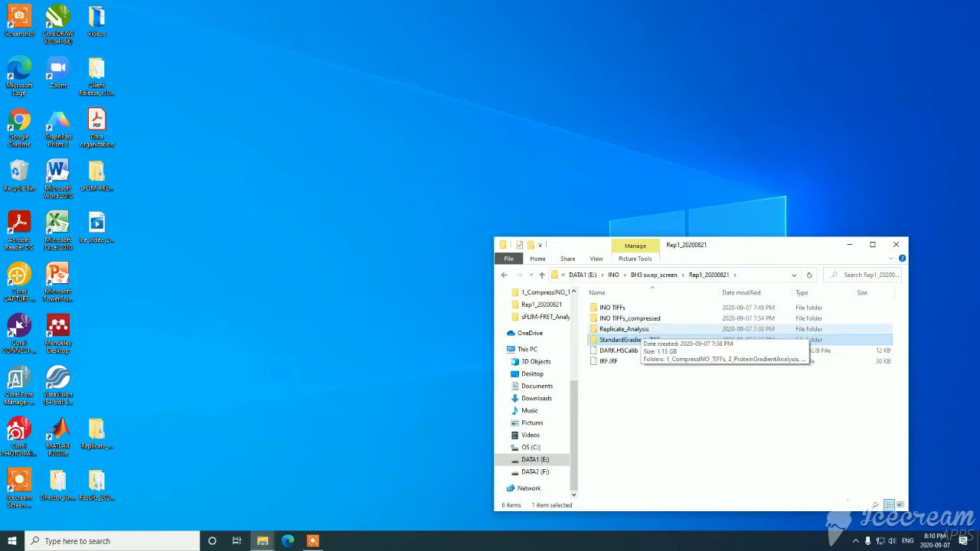
double_click(623, 329)
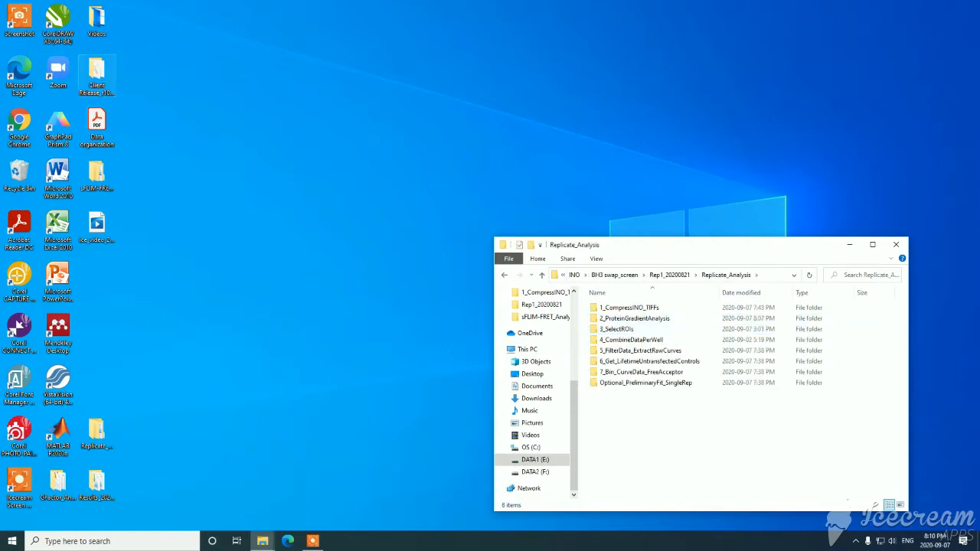
Step: Launch the INO_F-HS_Analysis application from the bin folder of INO_F-HS_Confocal_Microscope inside Client Release_r10357
left_click(97, 74)
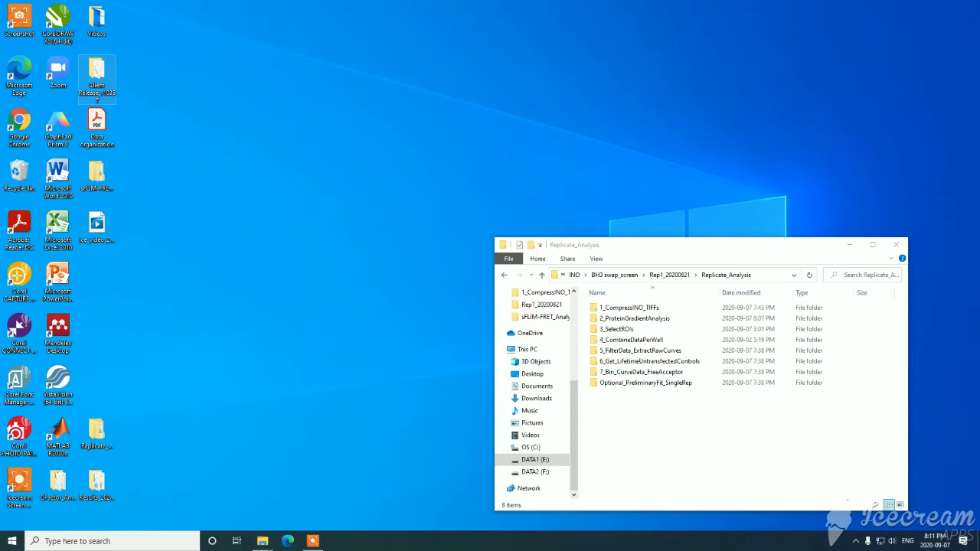
double_click(97, 74)
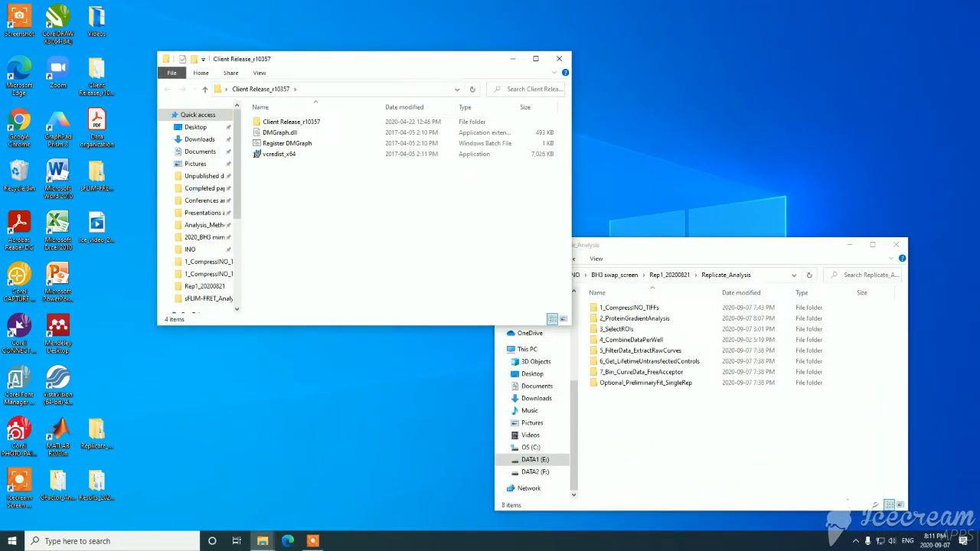
double_click(260, 115)
double_click(261, 116)
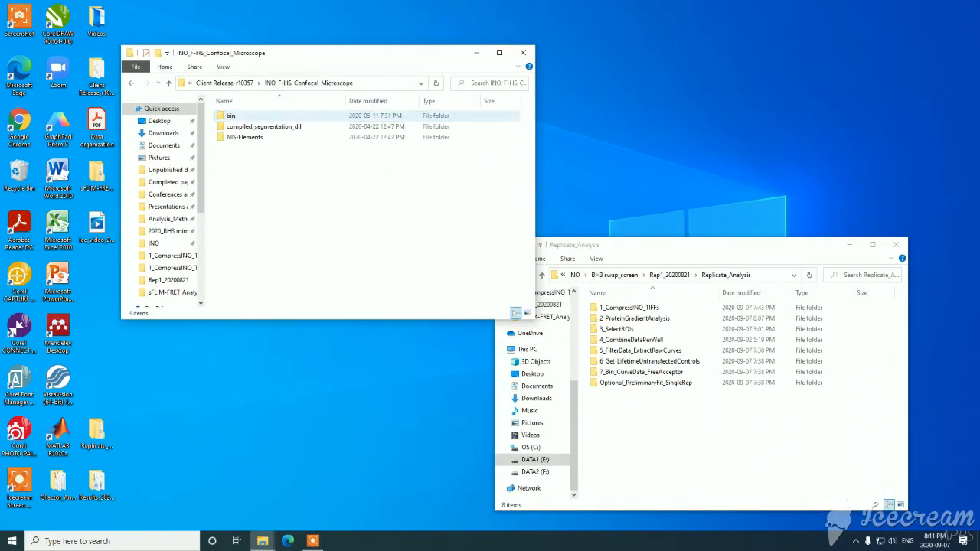
double_click(230, 116)
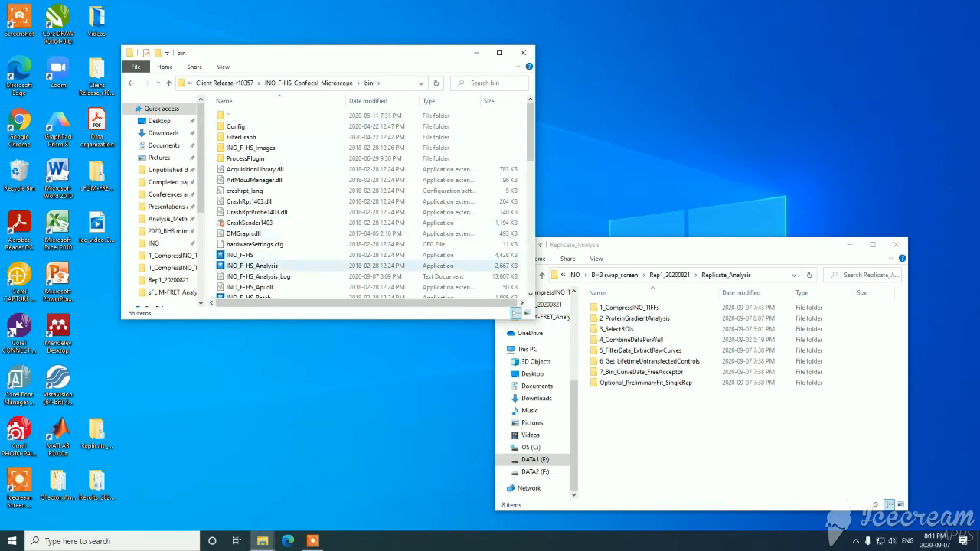
left_click(252, 265)
key("Return")
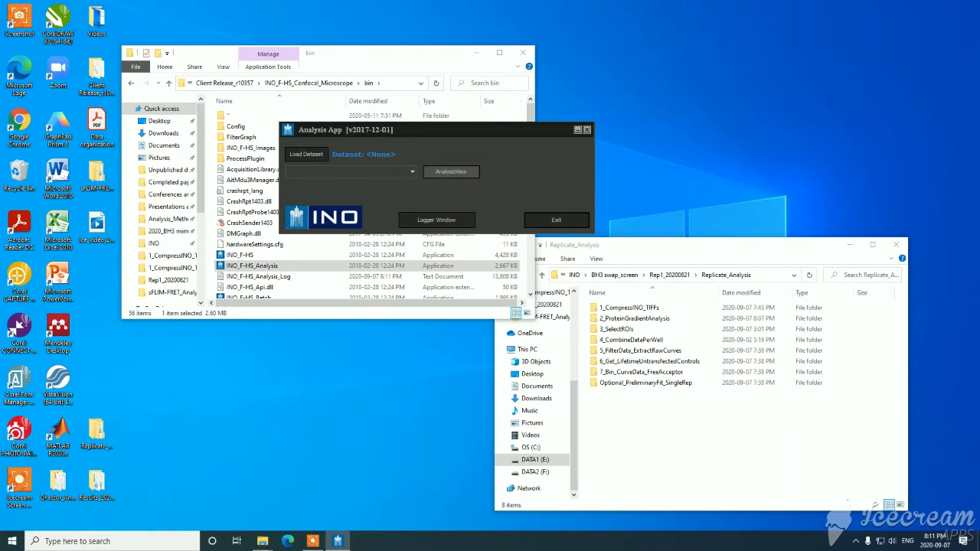
key("Return")
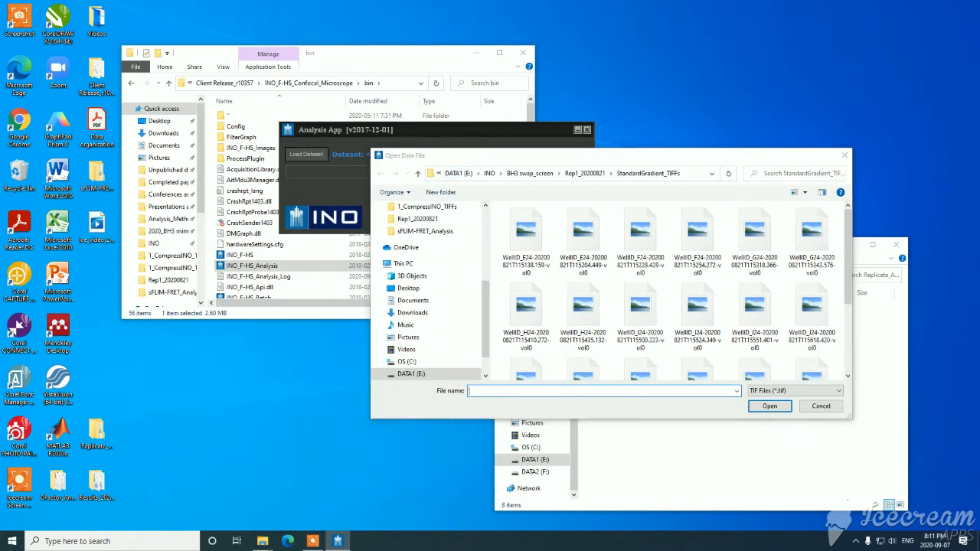
left_click(525, 237)
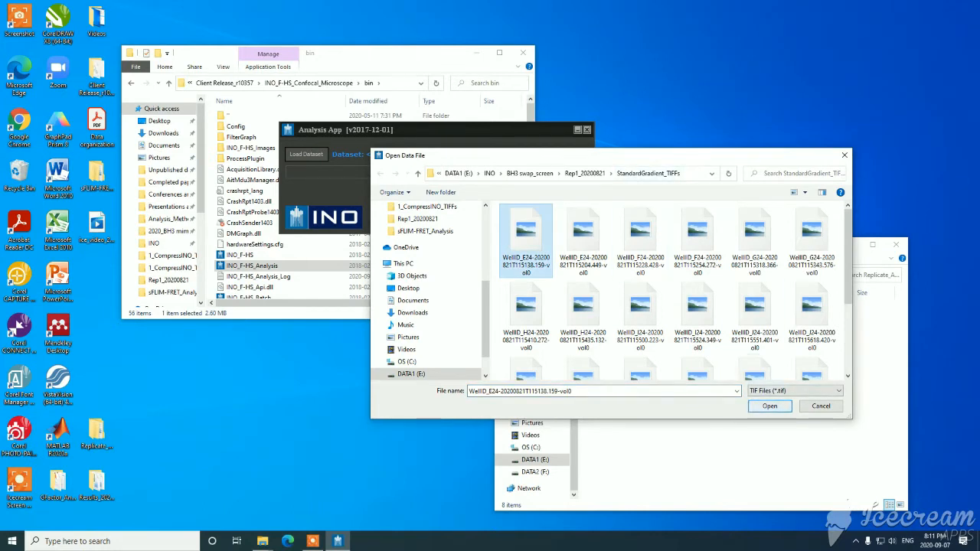
left_click(769, 406)
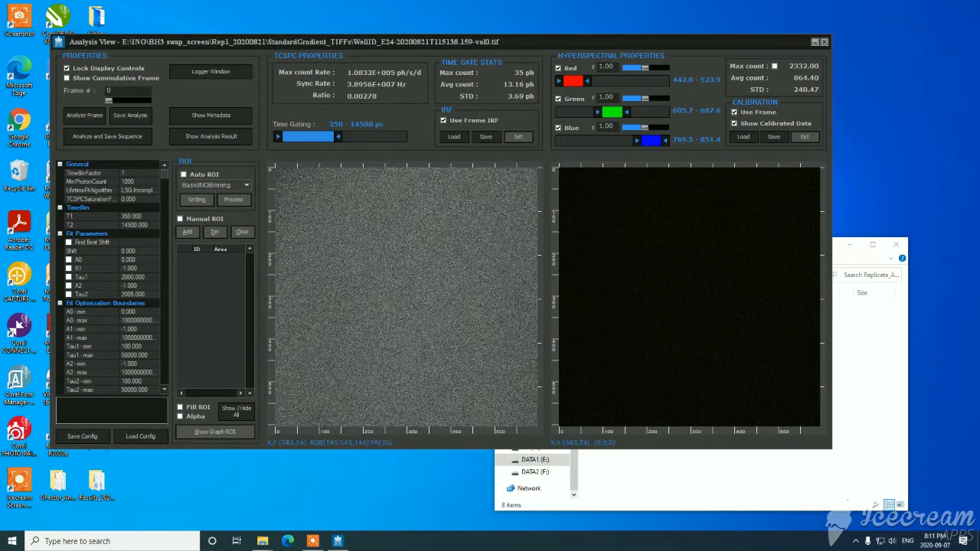
left_click_drag(452, 42, 508, 44)
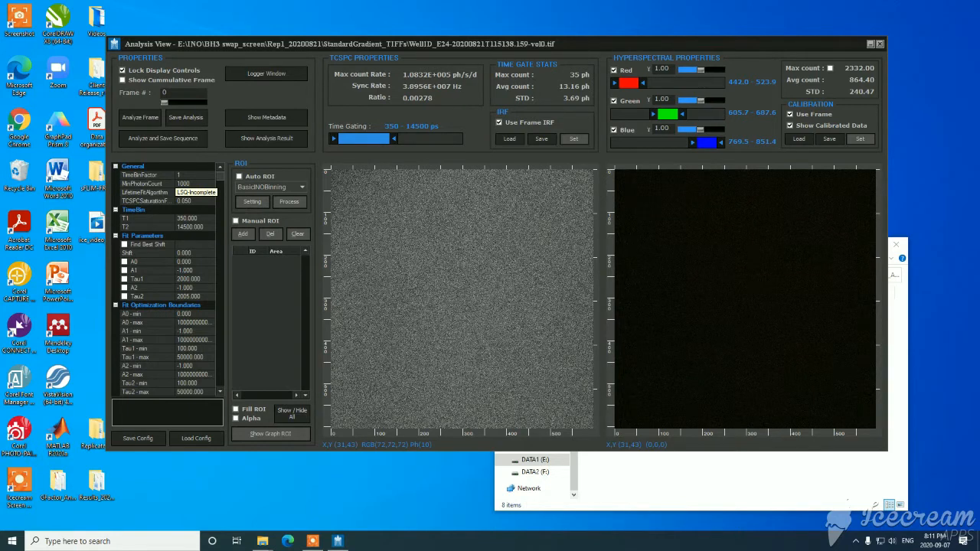
Step: Set the lifetime fit algorithm to MLE-NP_Fixed
left_click(196, 192)
left_click(212, 193)
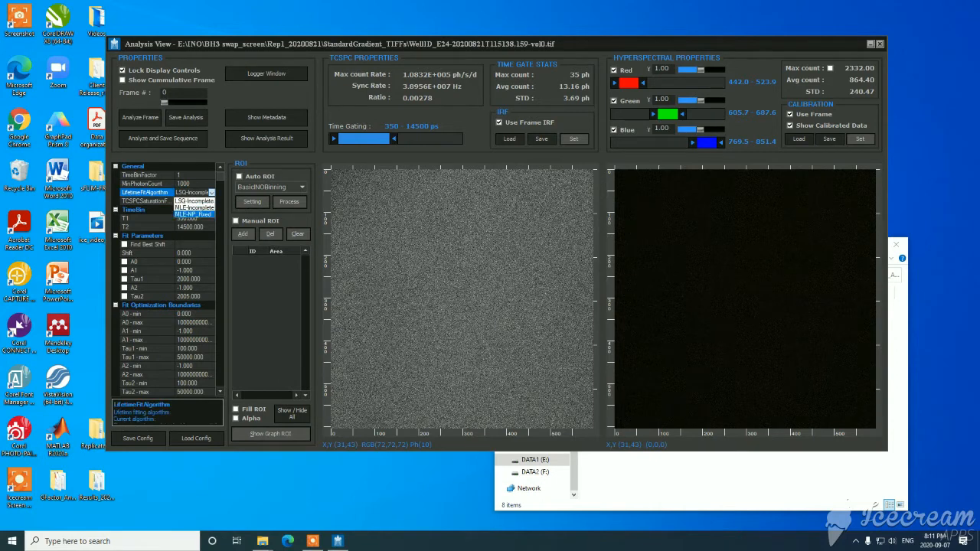
left_click(193, 215)
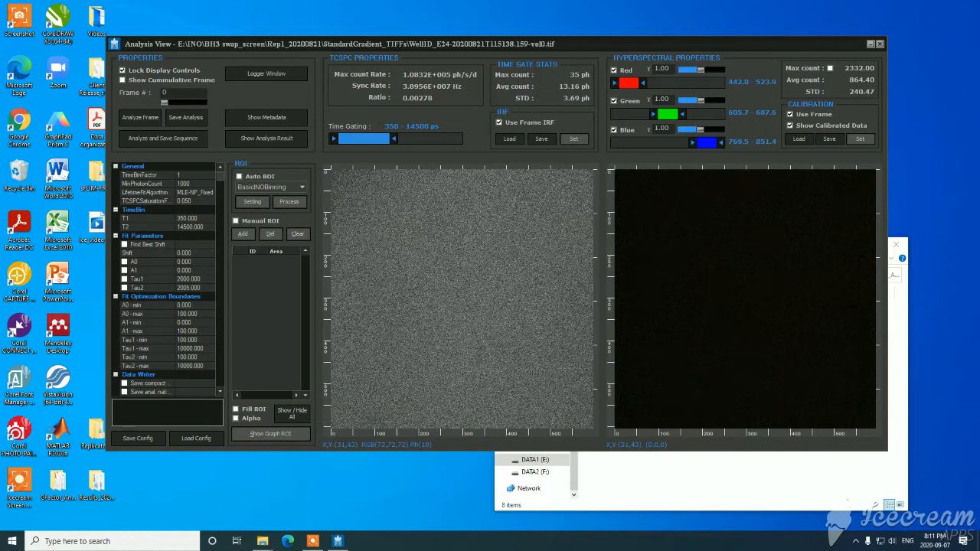
Step: Set the A0 fit parameter to 50 and enable Tau1 with a value of 4000
left_click(184, 262)
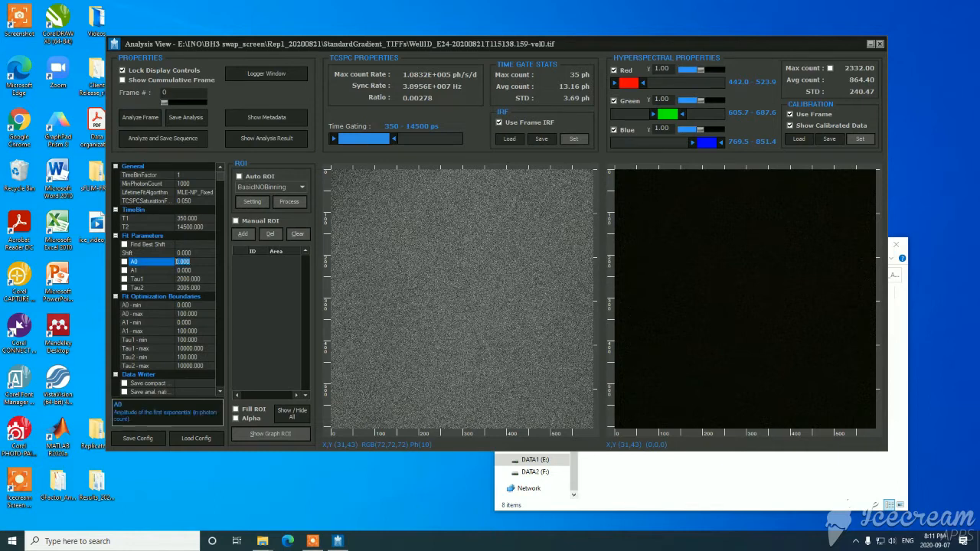
type("50")
key("Return")
left_click(190, 270)
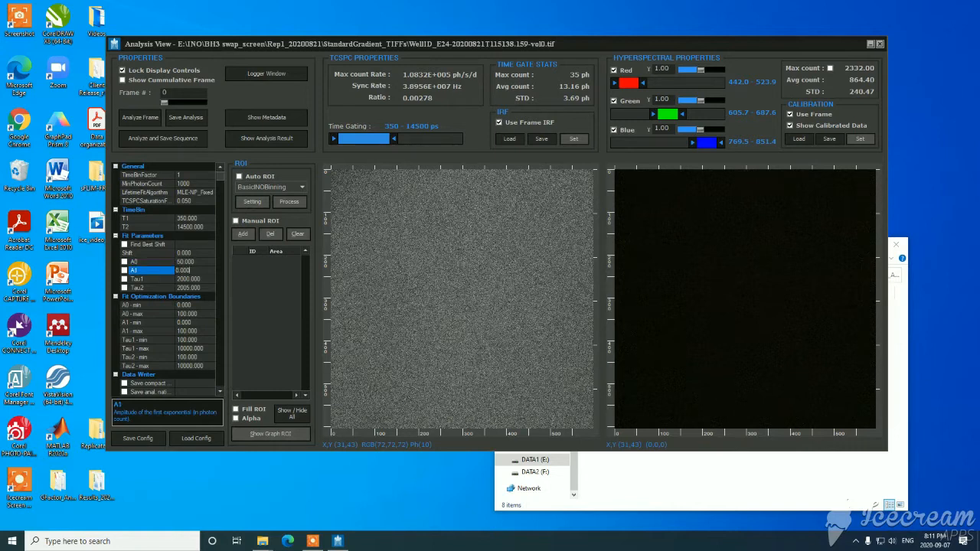
double_click(188, 280)
type("4000")
key("Return")
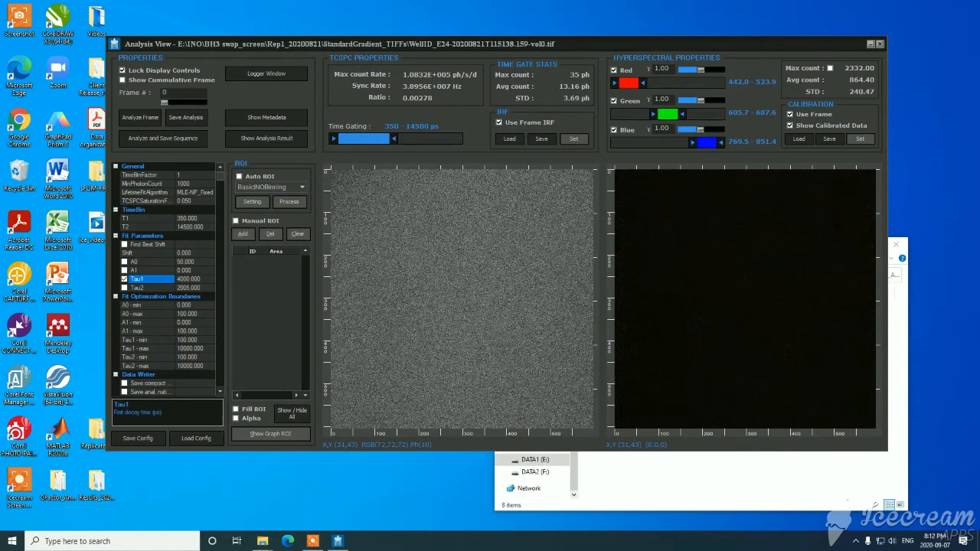
Step: Enable automatic ROI selection with the NaiveQuadrantBinning method and process the image into quadrants
left_click(240, 177)
left_click(302, 188)
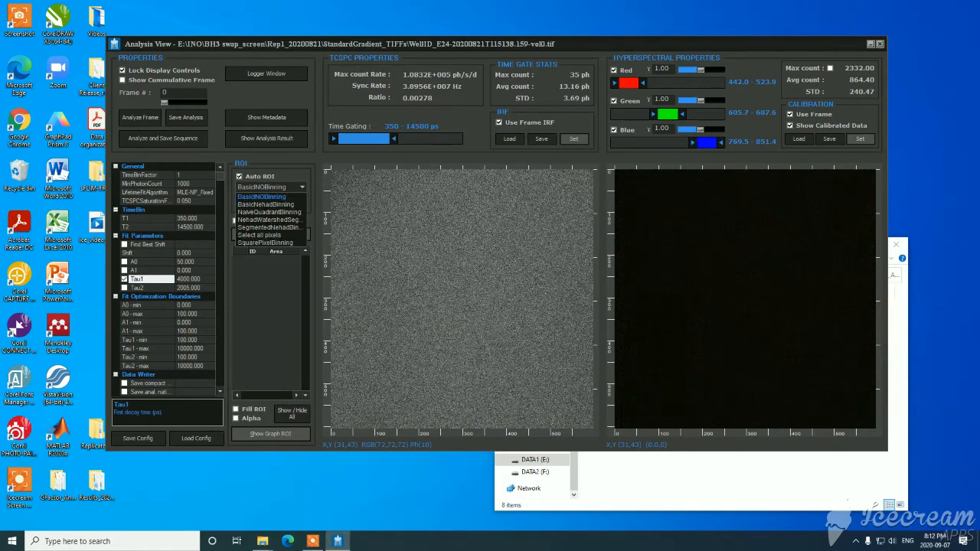
left_click(268, 212)
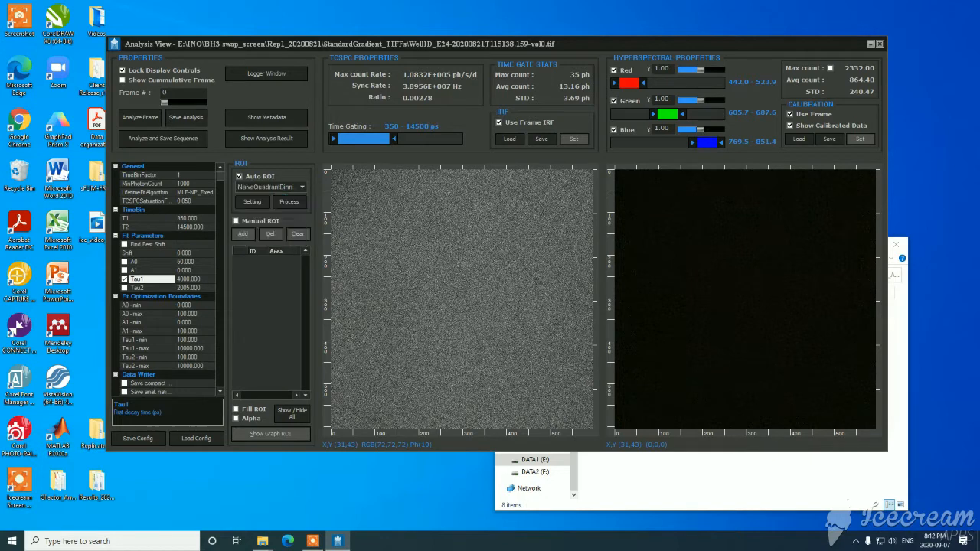
left_click(289, 202)
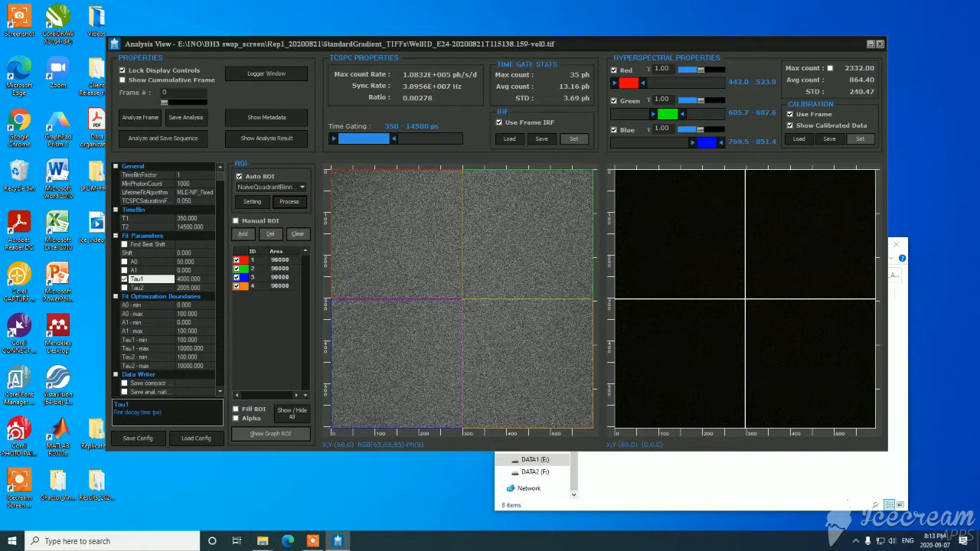
Step: Load the instrument response file IRF.IRF from the Rep1_20200821 folder
left_click(509, 138)
left_click(328, 62)
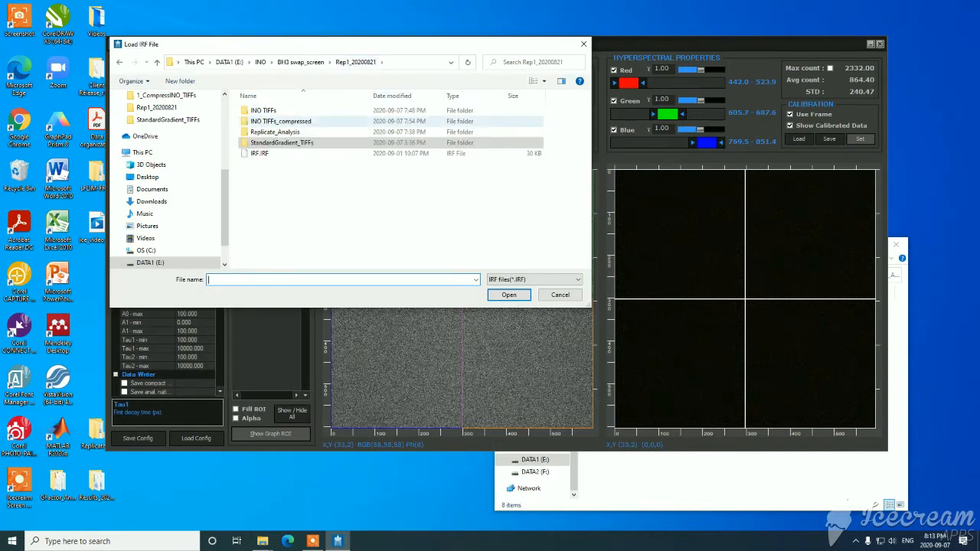
left_click(264, 153)
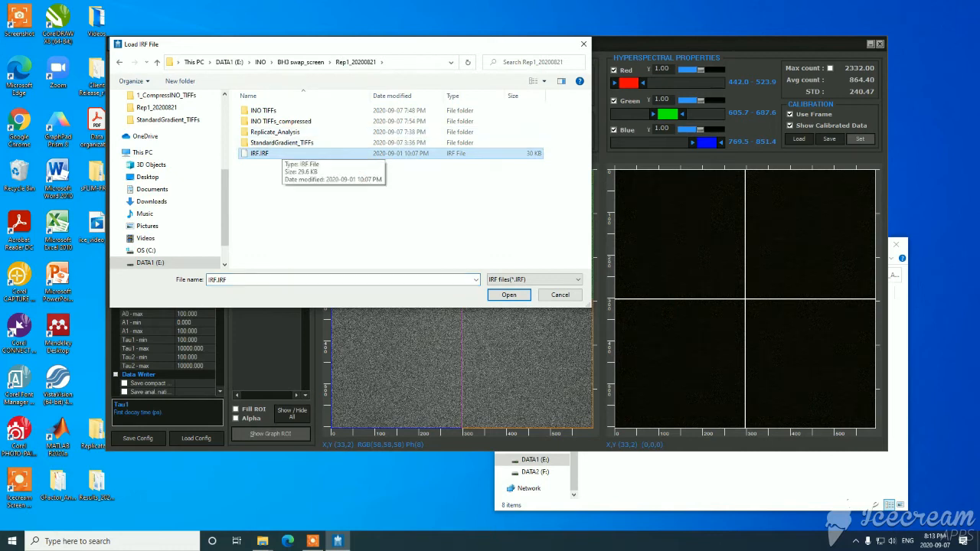
left_click(509, 295)
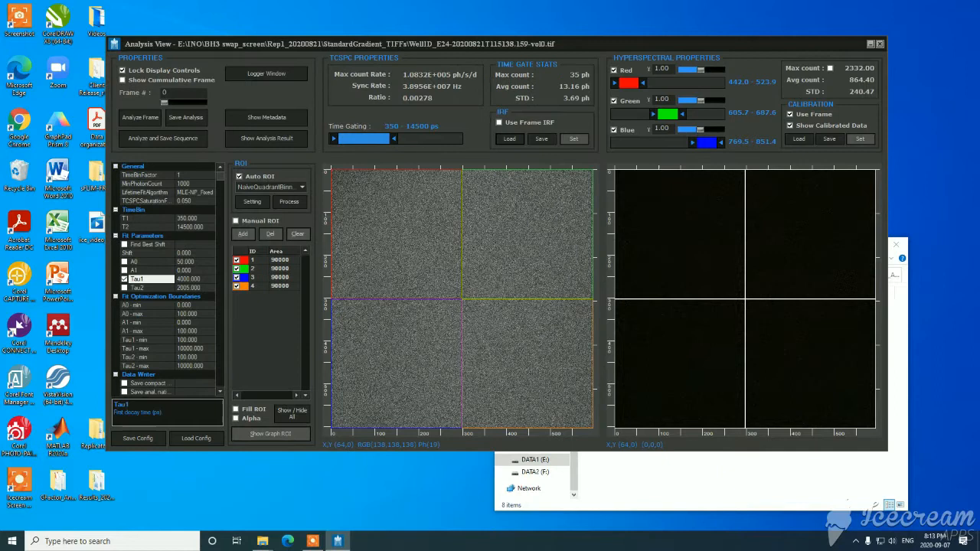
Step: Load the hyperspectral calibration file DARK.HSCalib from the Rep1_20200821 folder
left_click(799, 139)
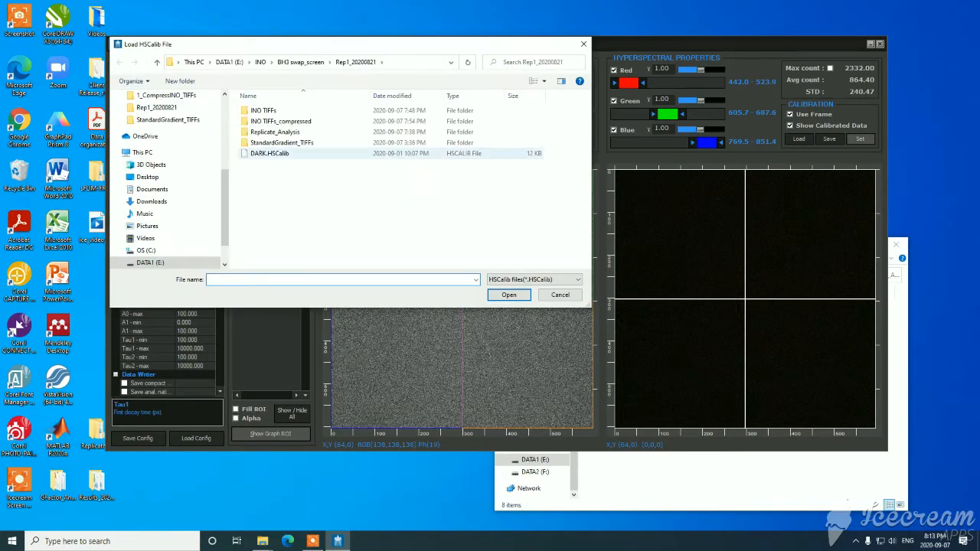
left_click(326, 153)
left_click(509, 295)
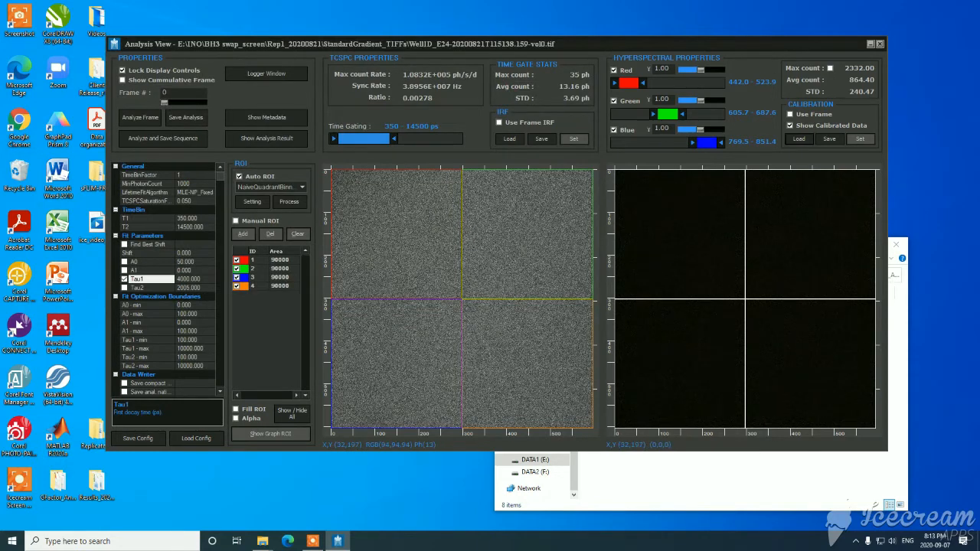
Step: Save the analysis configuration as QuadrantAnalysis in the StandardGradient_TIFFs folder and exit the analysis application
left_click(137, 439)
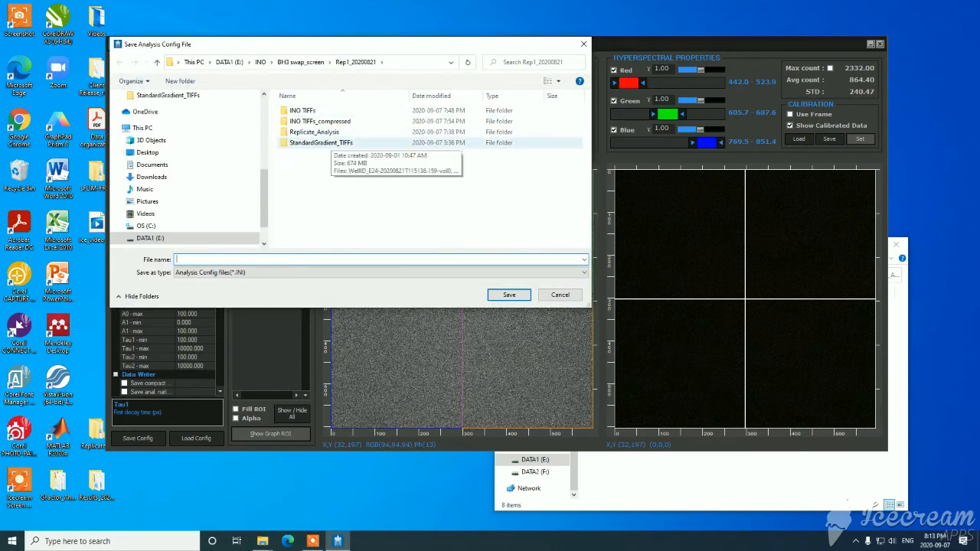
double_click(321, 142)
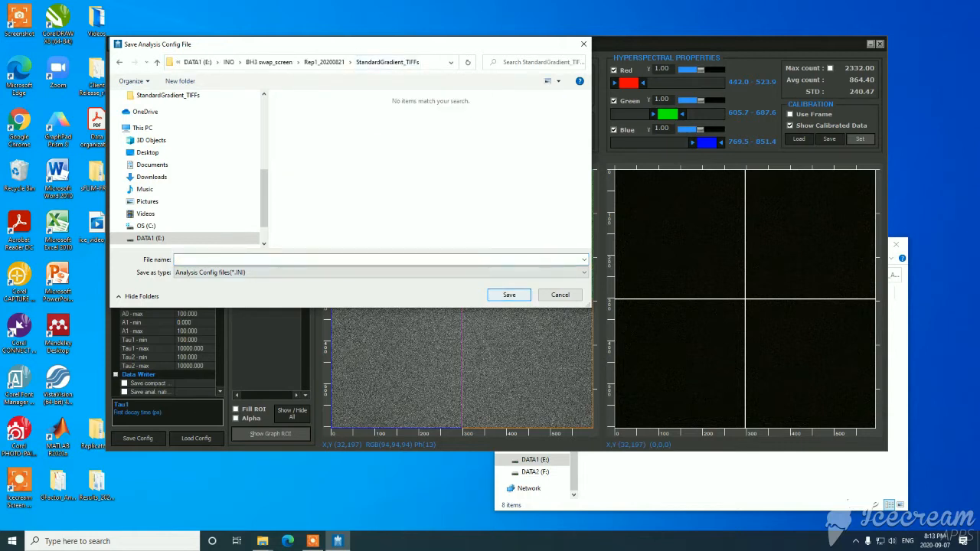
left_click(337, 260)
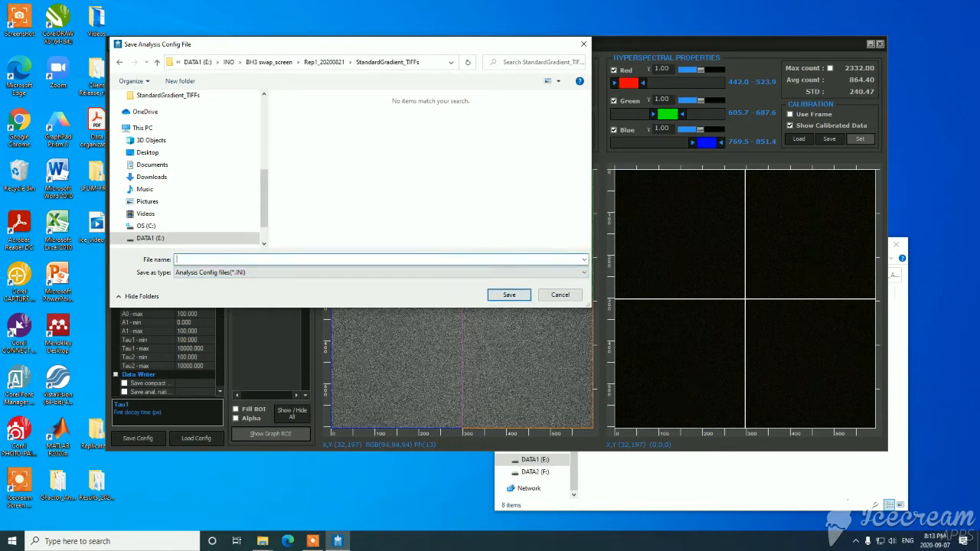
type("QuadrantAnalysis")
key("Return")
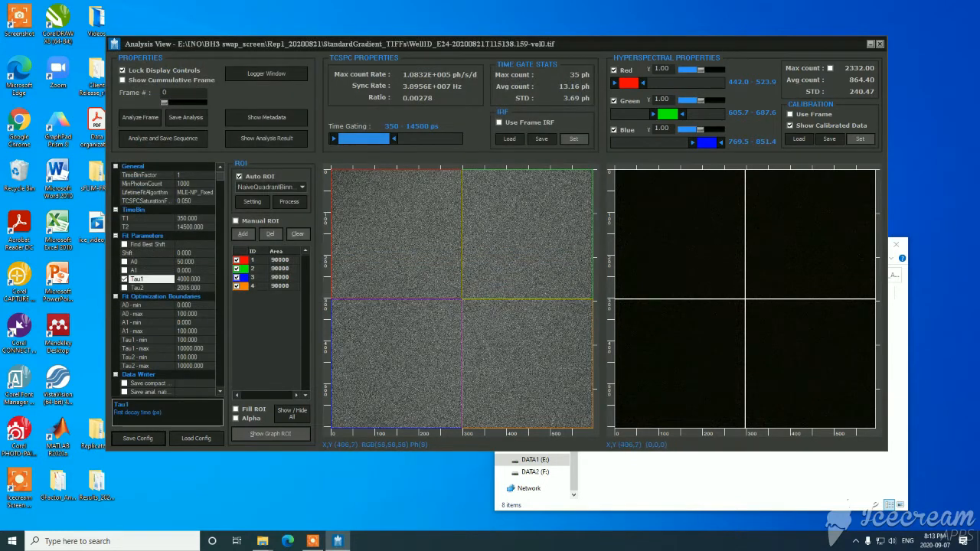
left_click(879, 44)
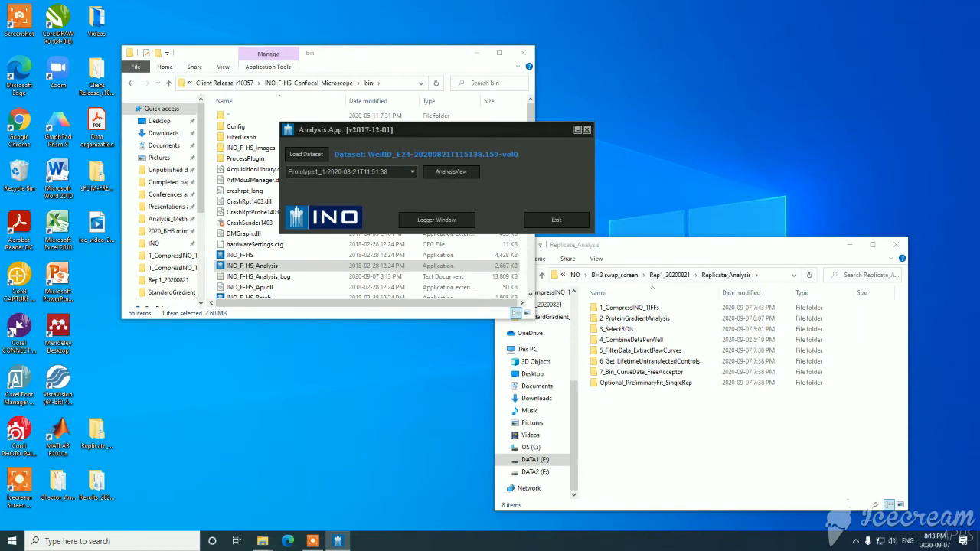
left_click(556, 219)
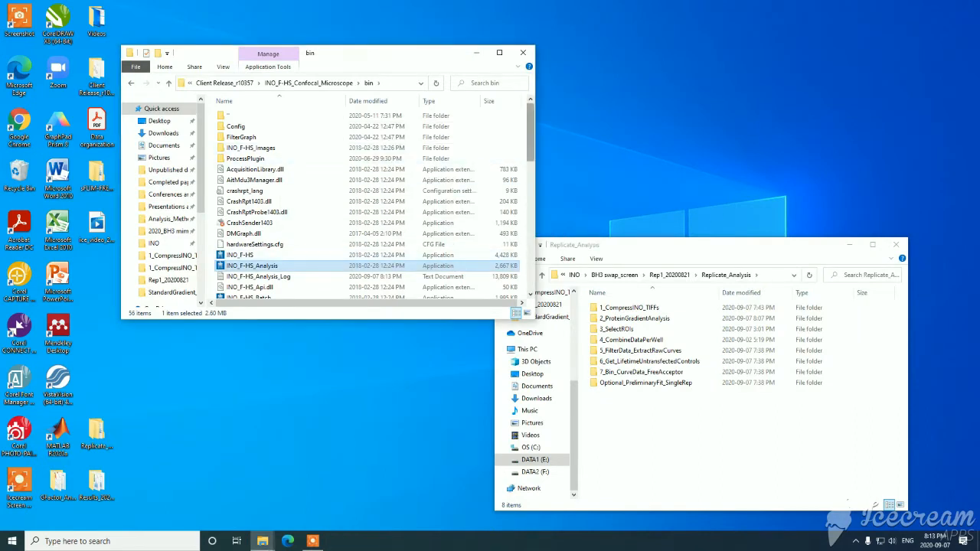
Step: Open the StandardGradient_TIFFs folder in File Explorer and select the saved QuadrantAnalysis configuration file
scroll(266, 188, "down", 4)
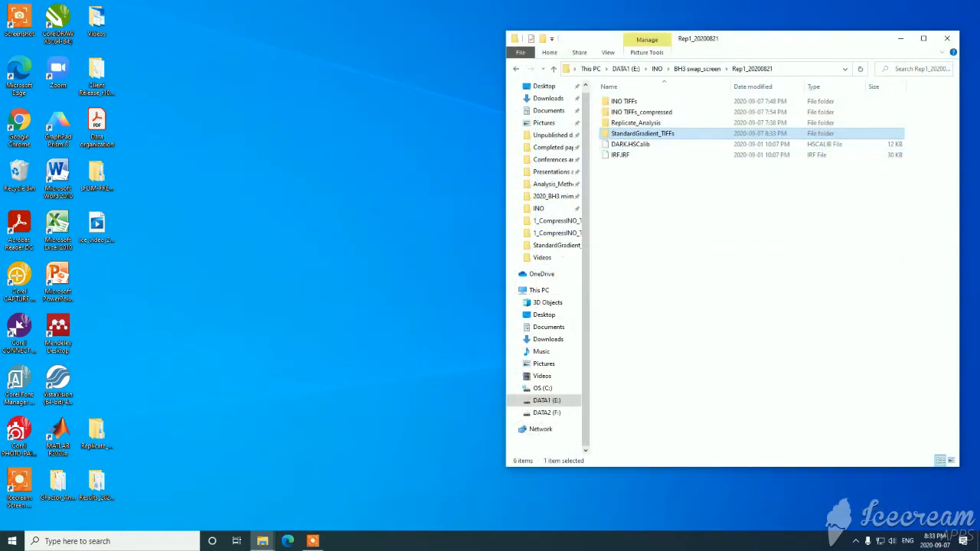
double_click(661, 134)
left_click(627, 118)
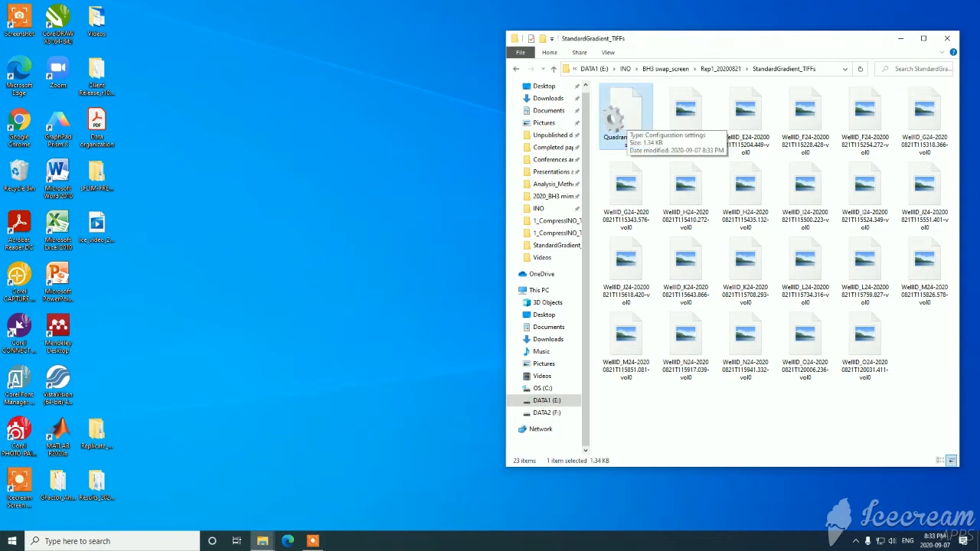
Step: Set LocalSaveCacheDirectory to '' in the QuadrantAnalysis configuration file, save the file and close it
double_click(624, 116)
left_click_drag(566, 34, 489, 28)
left_click_drag(490, 427, 490, 502)
scroll(489, 345, "down", 4)
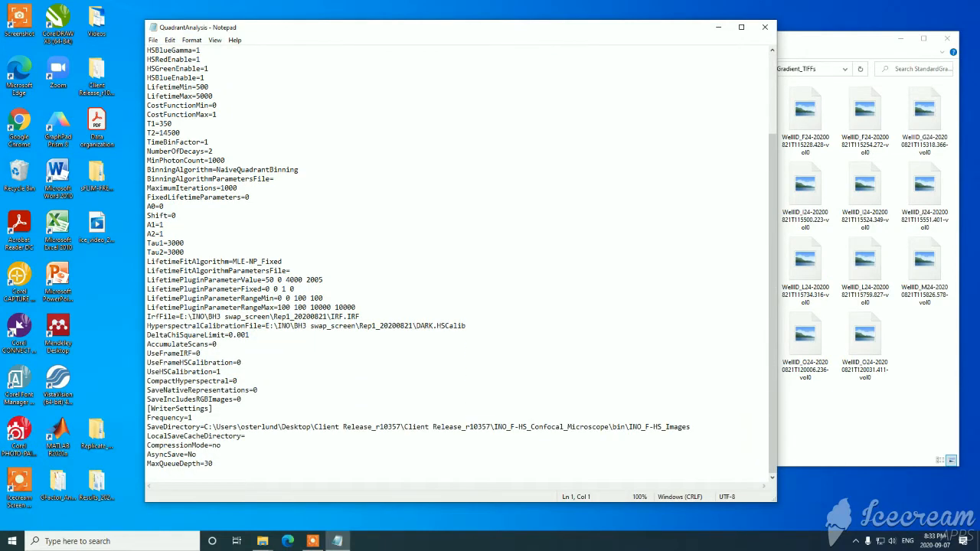
left_click(246, 436)
type("'")
left_click(153, 39)
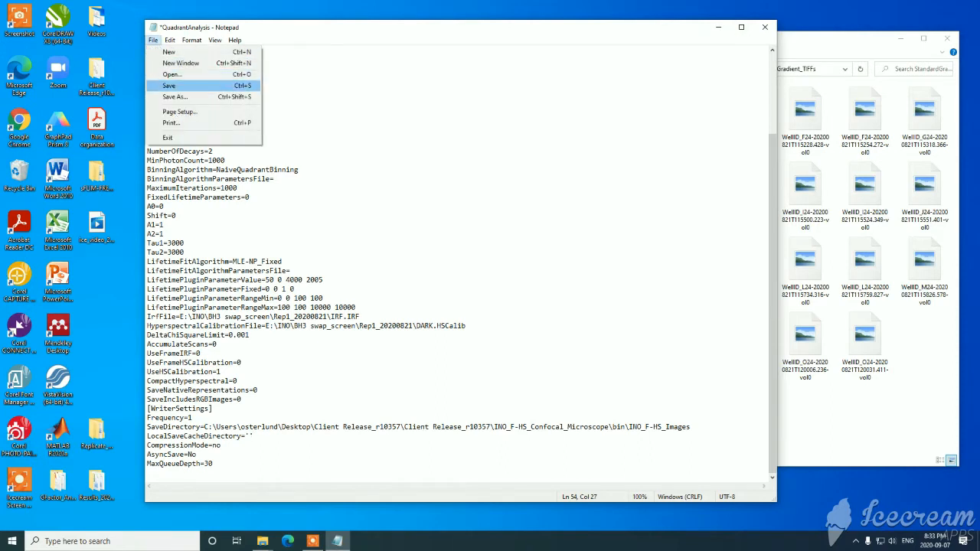
left_click(172, 84)
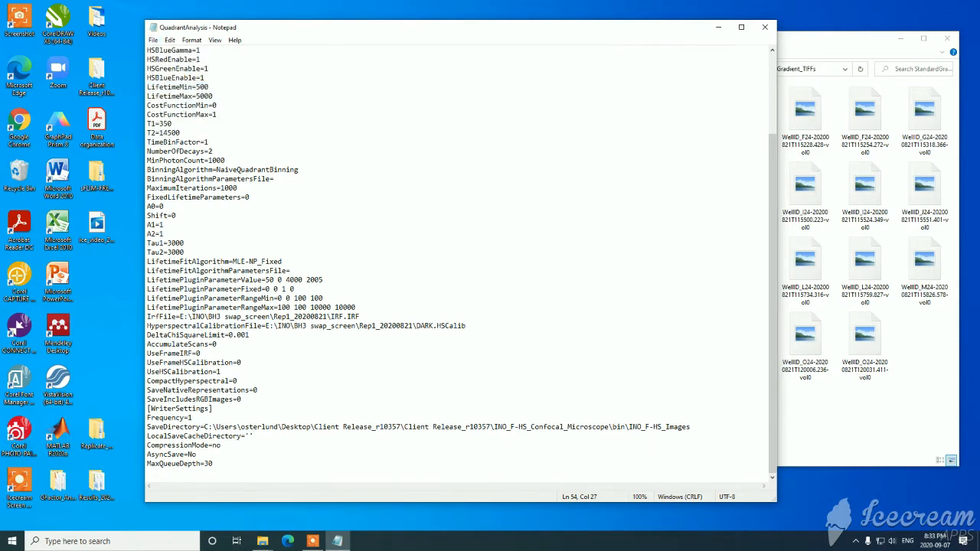
left_click(763, 27)
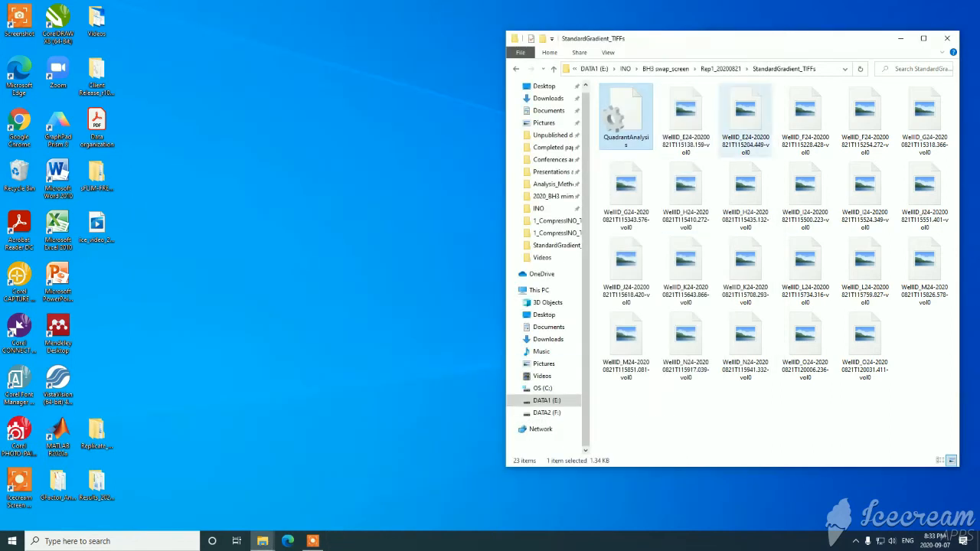
Step: Switch to the INO_F-HS_Confocal_Microscope bin folder and launch the INO_F-HS_Batch application
left_click(263, 540)
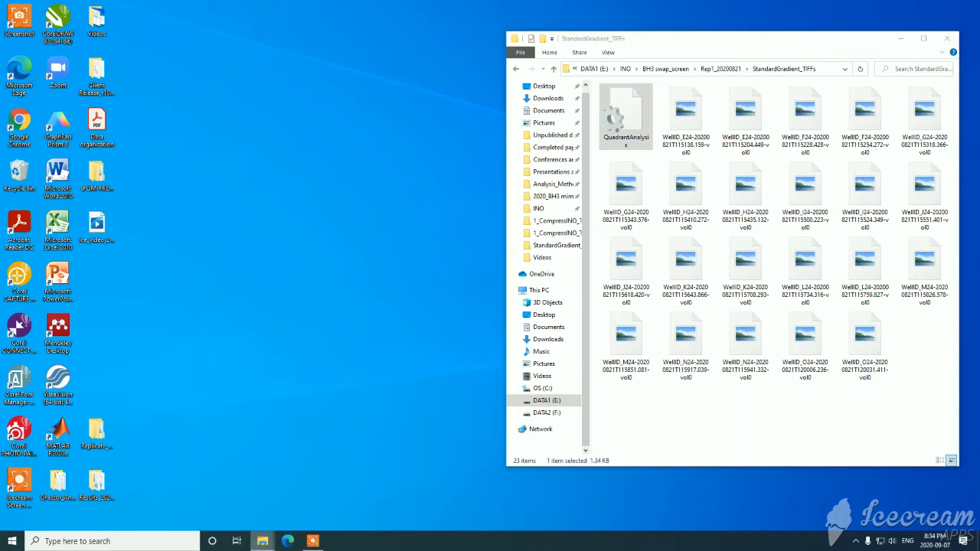
mouse_move(262, 540)
left_click(295, 497)
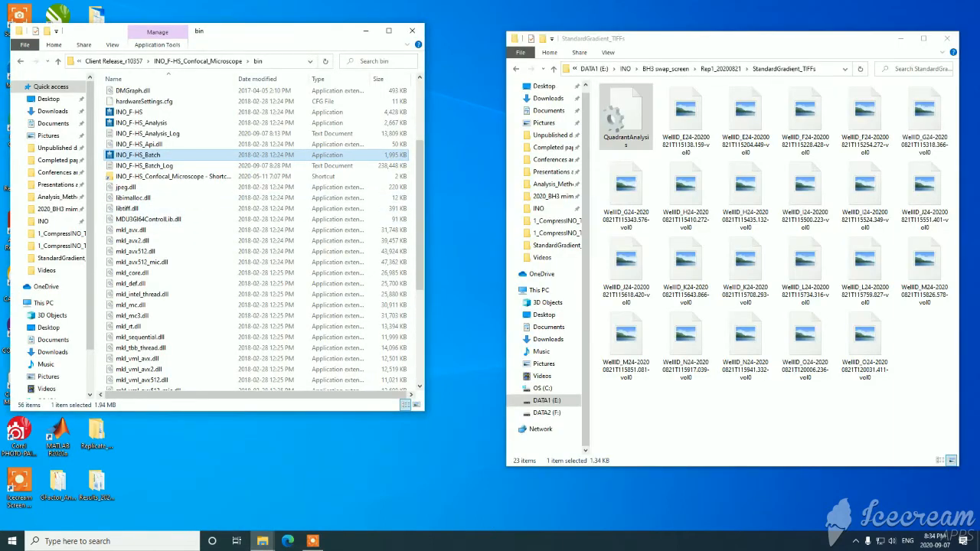
double_click(145, 155)
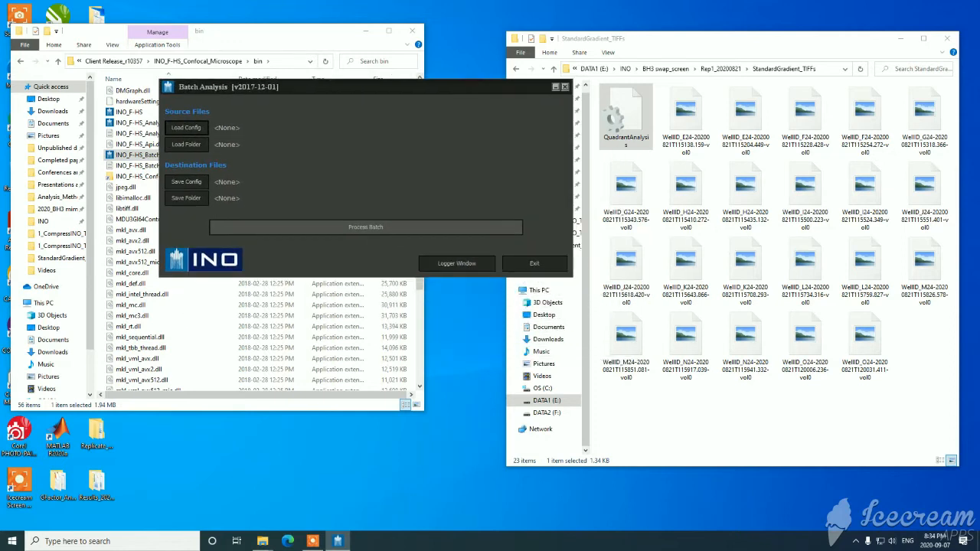
Step: Load QuadrantAnalysis.INI as the batch source configuration and StandardGradient_TIFFs as the source folder
left_click(185, 127)
double_click(239, 218)
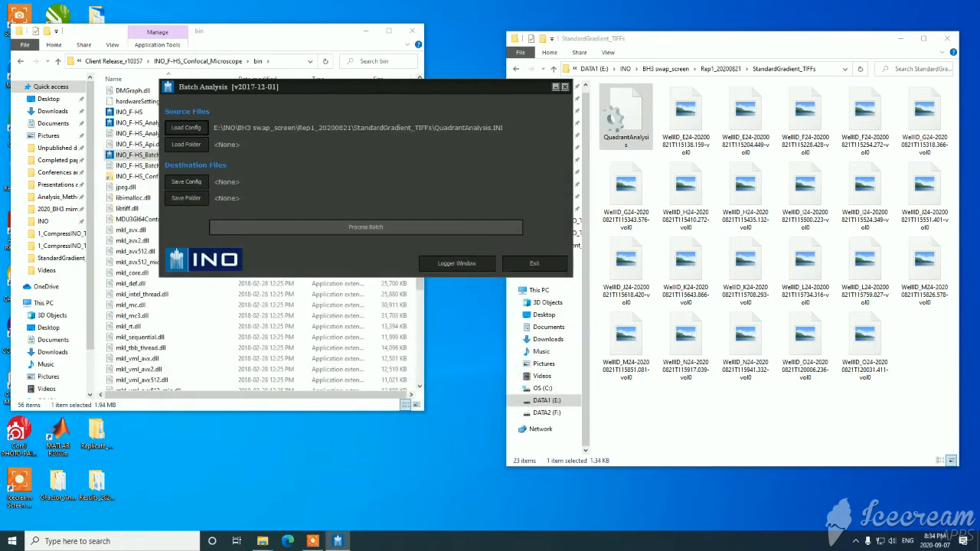
left_click(185, 143)
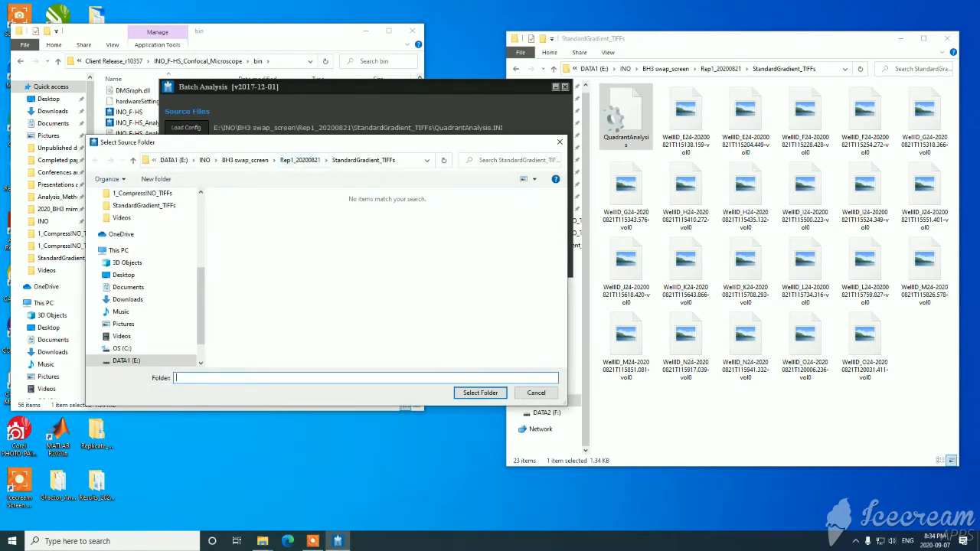
left_click(480, 392)
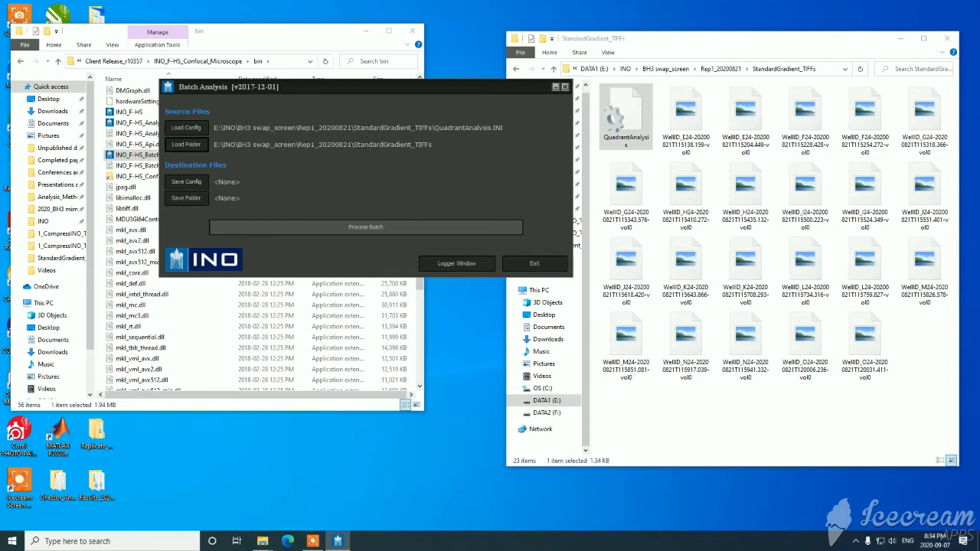
Step: Set QuadrantAnalysis.INI as the destination configuration and StandardGradient_TIFFs as the save folder, and process the batch
left_click(186, 182)
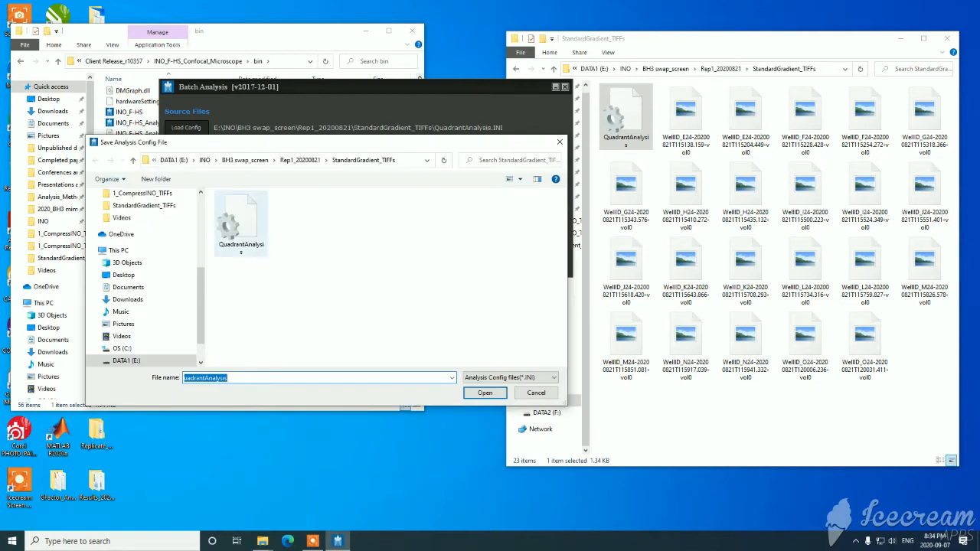
left_click(241, 224)
left_click_drag(368, 143, 357, 248)
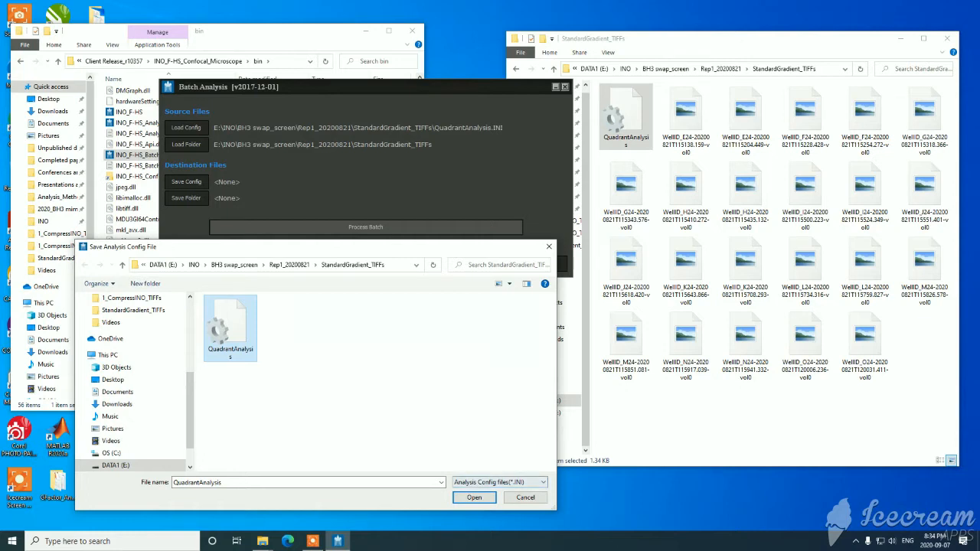
left_click(474, 496)
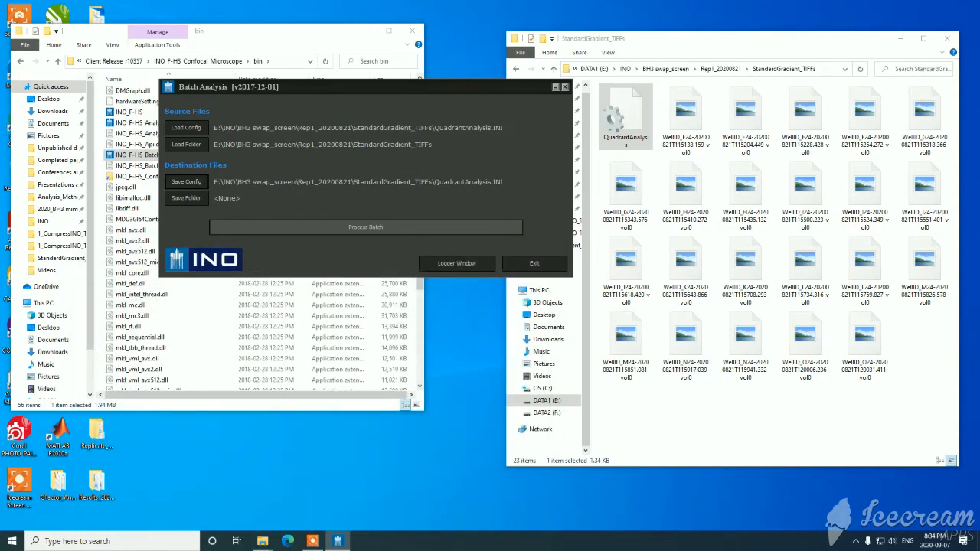
left_click(185, 197)
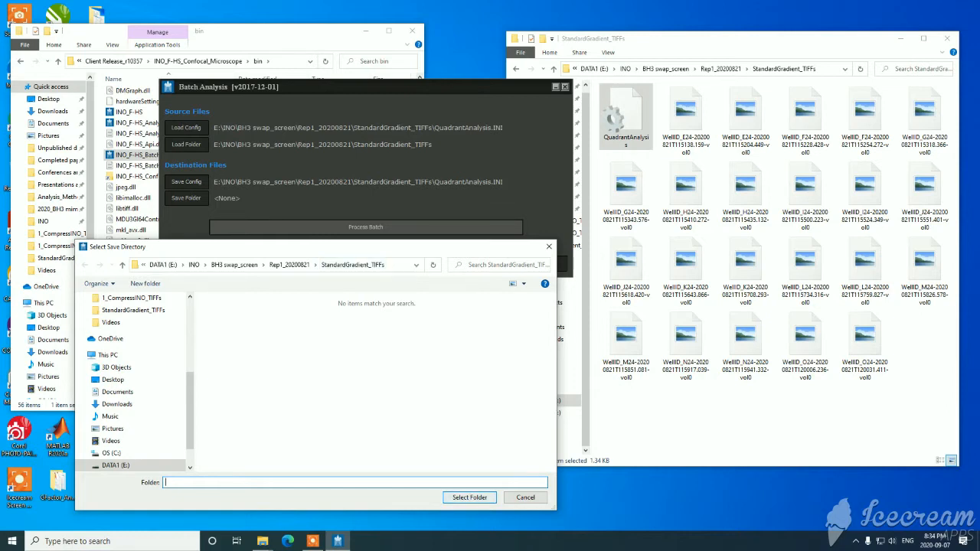
left_click(469, 498)
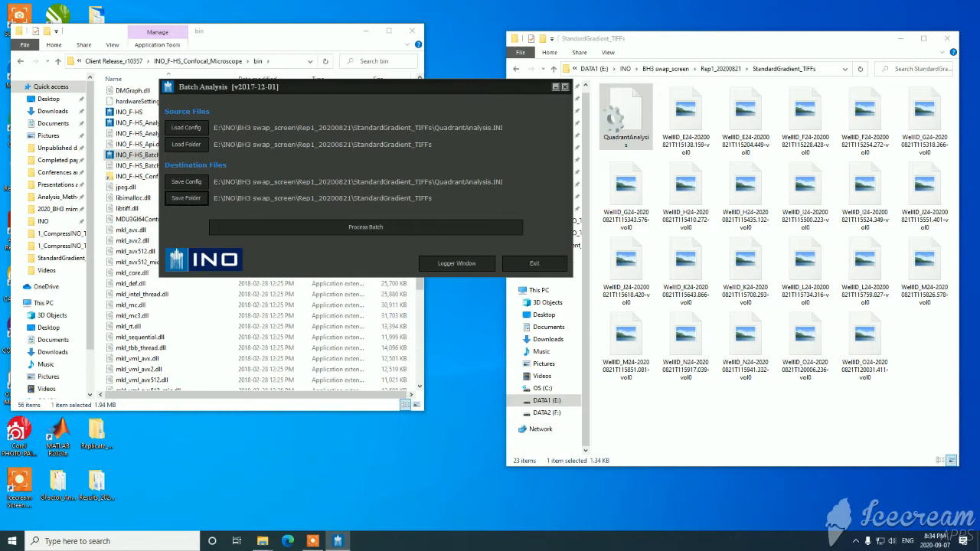
left_click(366, 228)
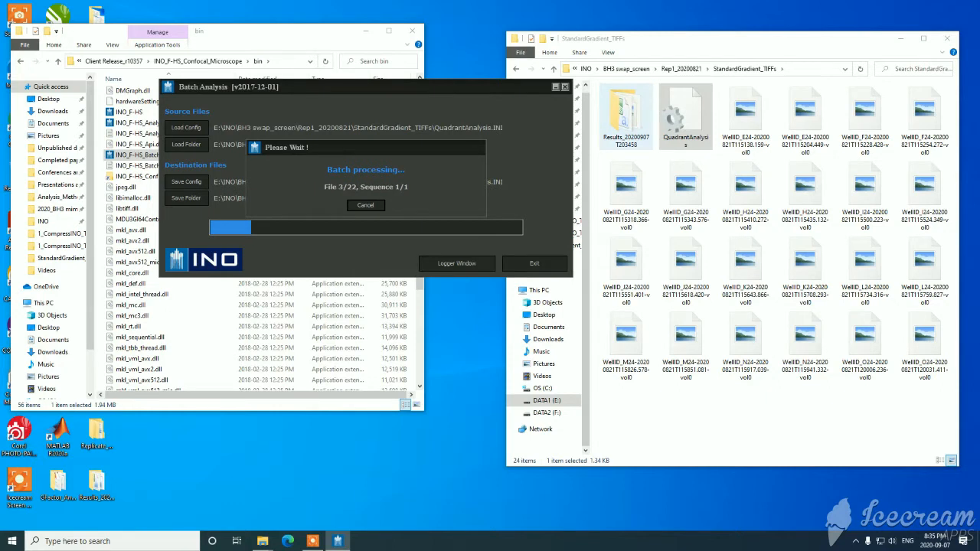
Step: Open the Results_20200907T203458 folder and check the CSV and TIF output files of the first E24 image
left_click(626, 116)
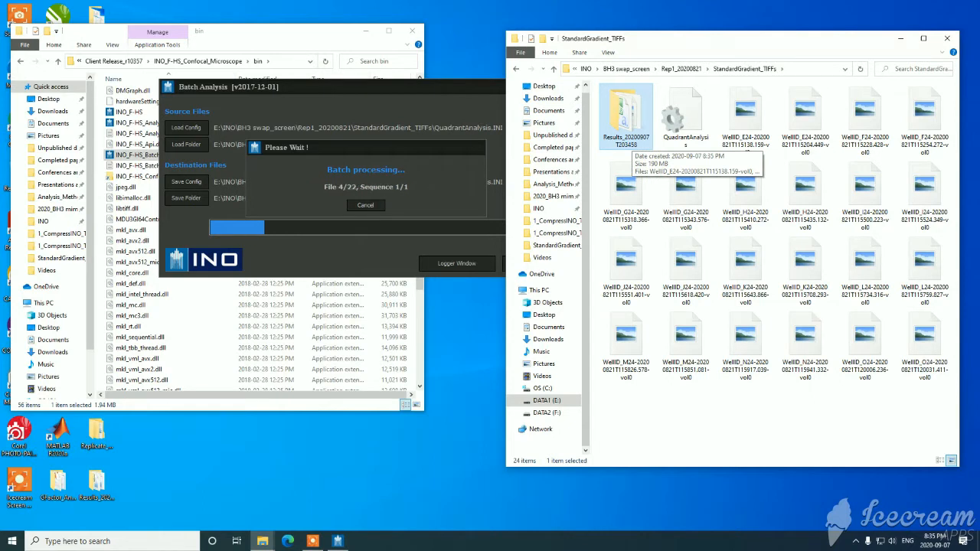
double_click(626, 116)
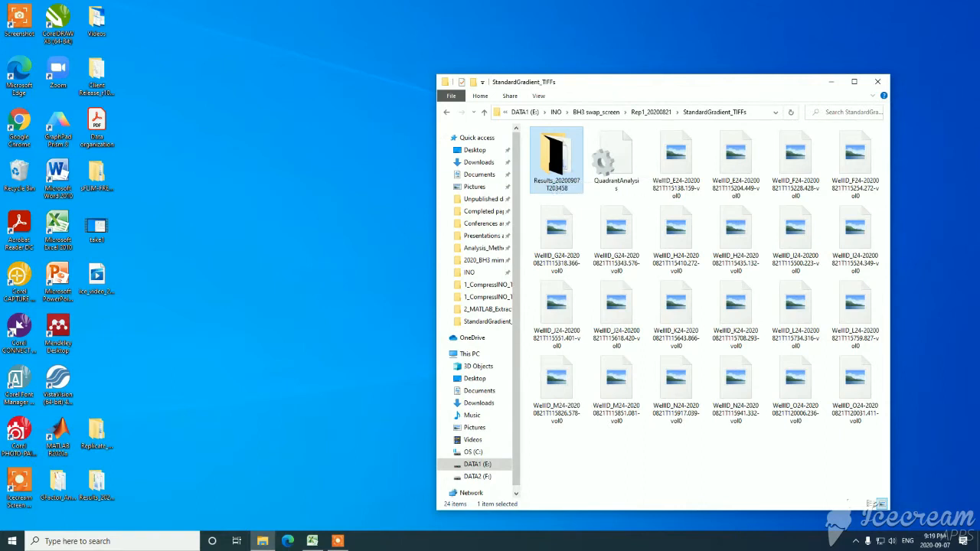
left_click(676, 166)
double_click(558, 177)
left_click(592, 145)
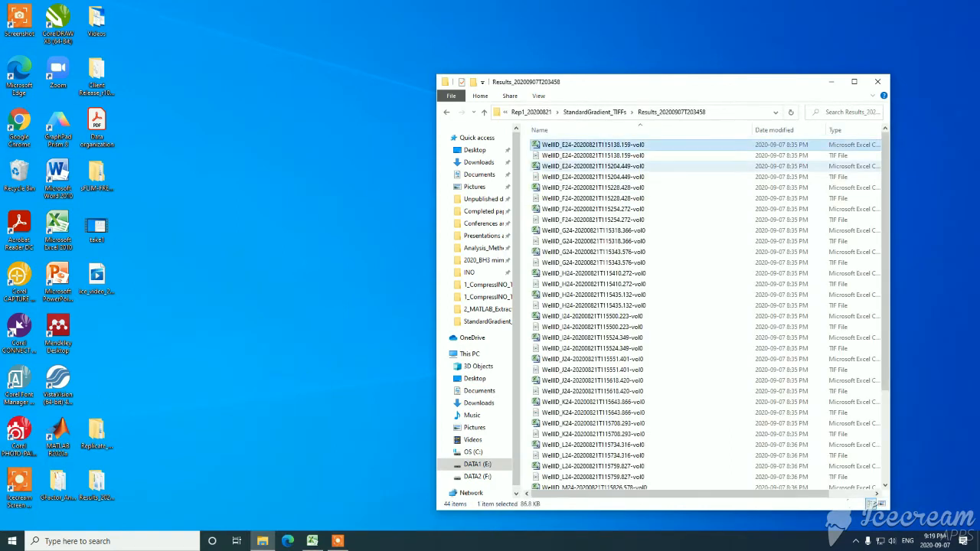
left_click(592, 155)
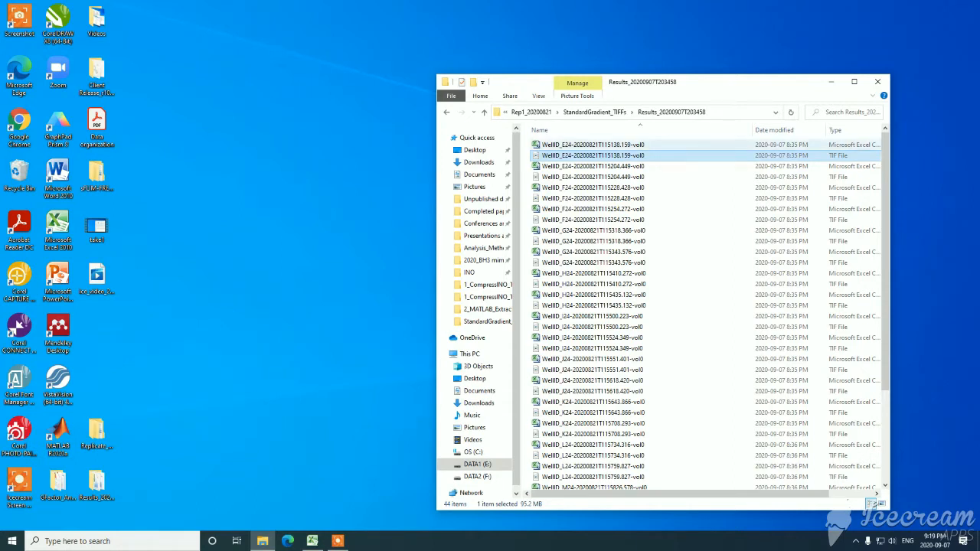
left_click(593, 144)
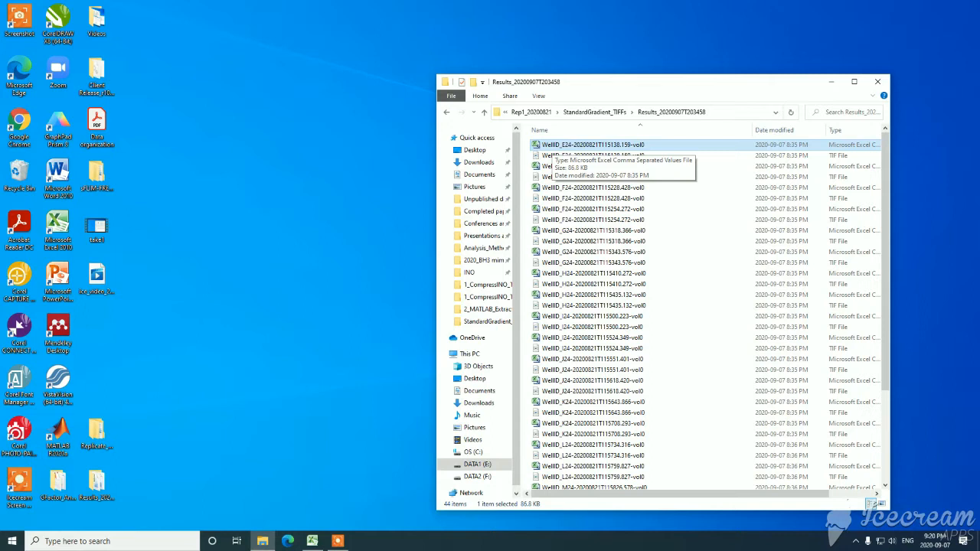
double_click(548, 145)
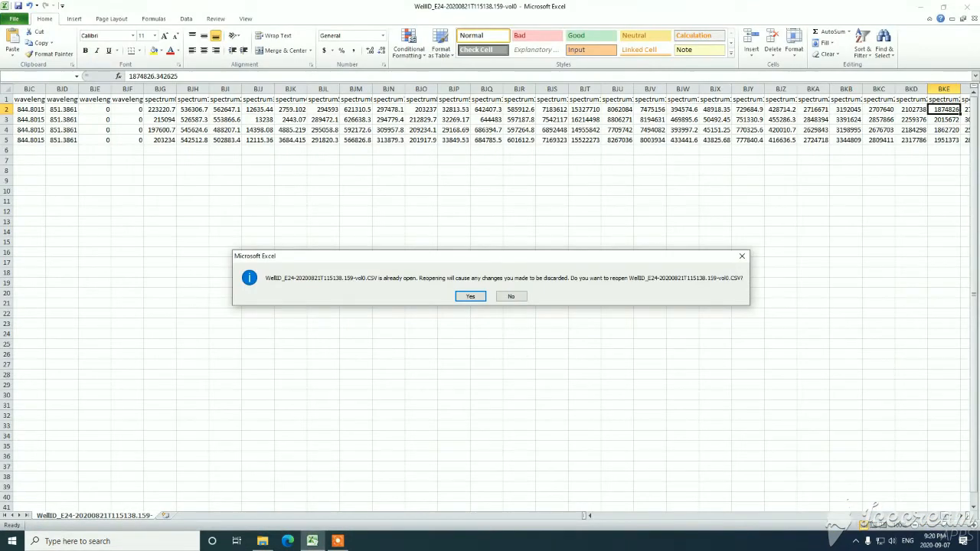
key("Return")
left_click_drag(258, 109, 258, 141)
left_click(258, 110)
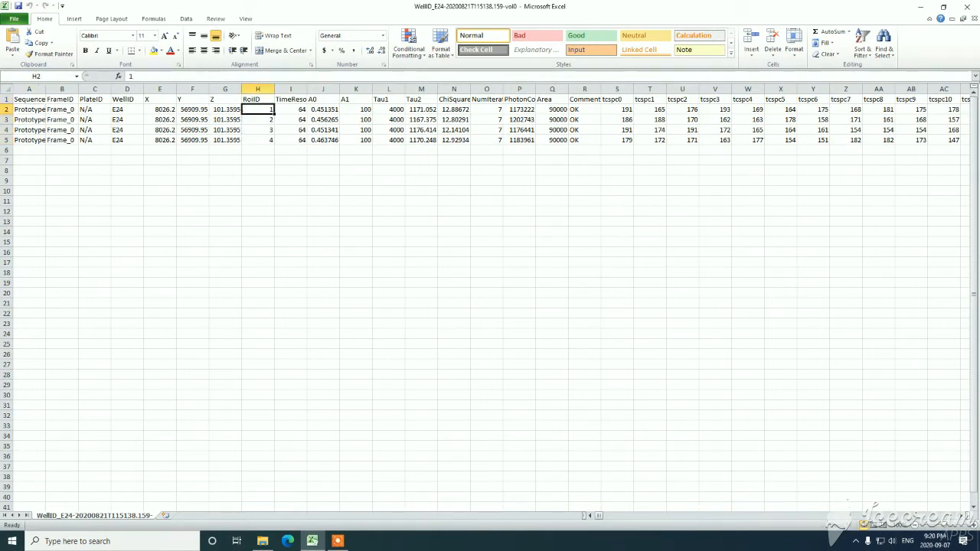
left_click(258, 119)
left_click(258, 130)
left_click(258, 140)
left_click(258, 109)
left_click(258, 120)
left_click(258, 130)
left_click(258, 140)
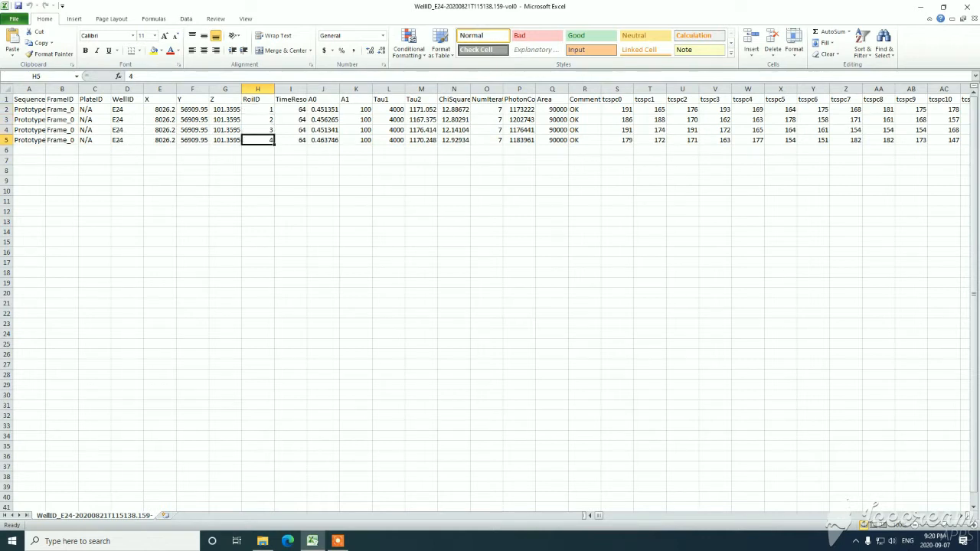
Step: Widen the TimeResolution_ps and NumIterations columns to show their full headers, reviewing the first quadrant's A0 through ChiSquare values
left_click(291, 109)
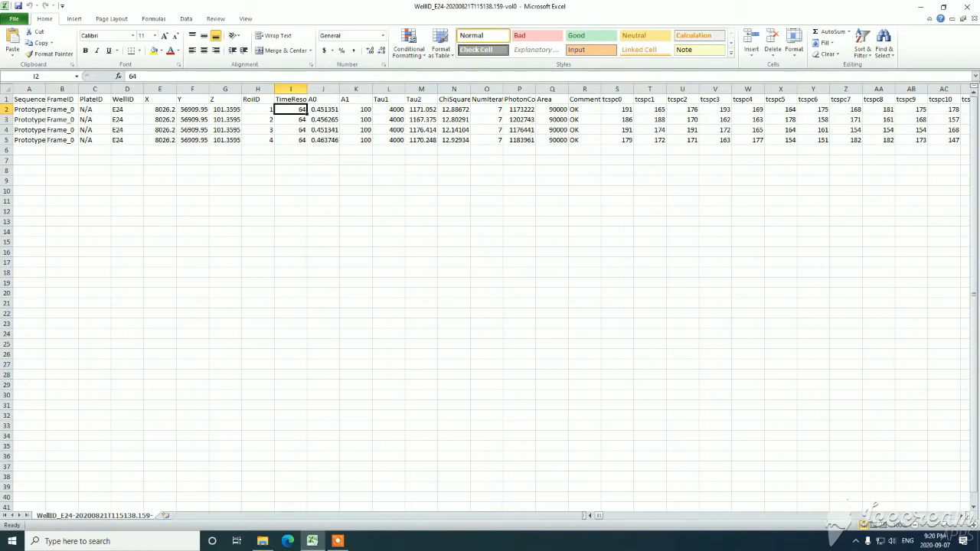
left_click_drag(307, 88, 356, 89)
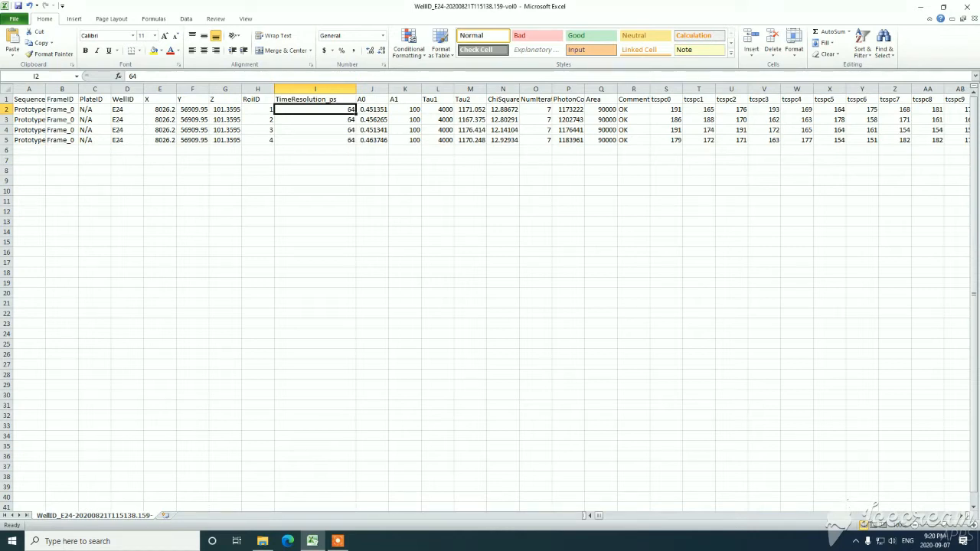
left_click_drag(372, 110, 503, 109)
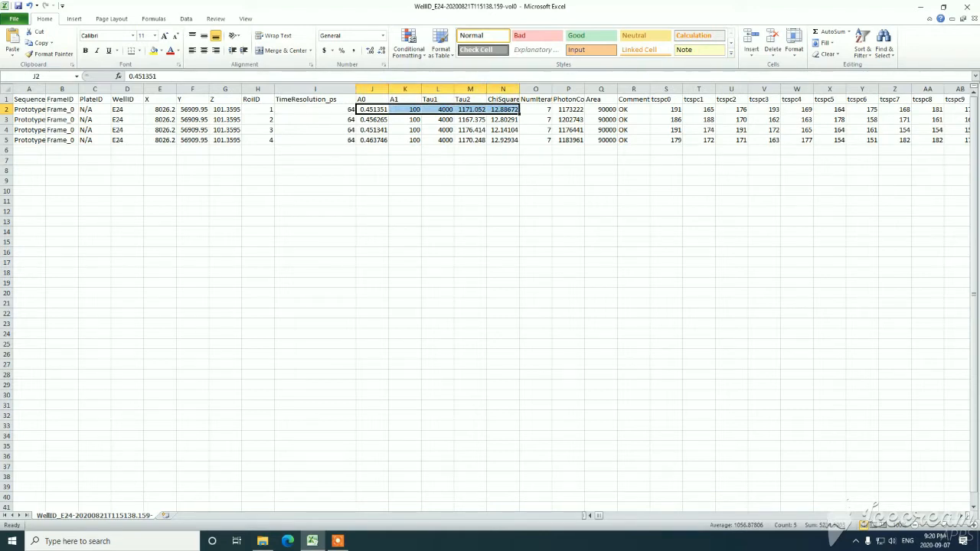
left_click(539, 110)
double_click(552, 89)
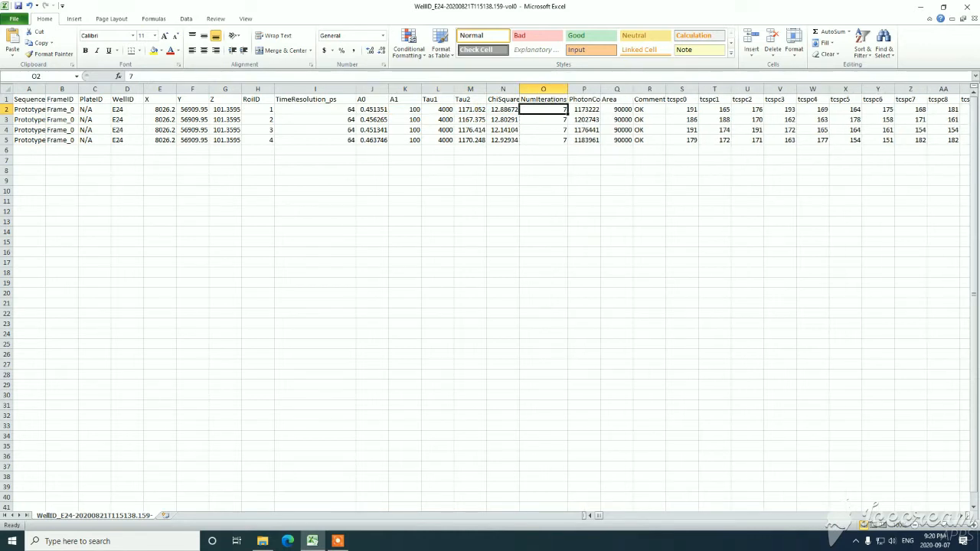
Step: Examine the comment, photon count and area values of the first quadrant row
left_click(649, 110)
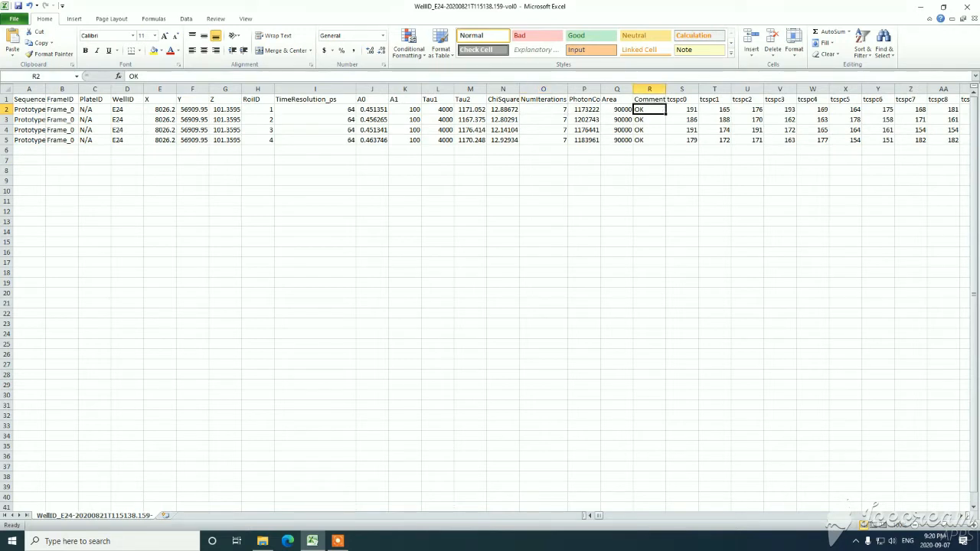
left_click_drag(584, 109, 615, 110)
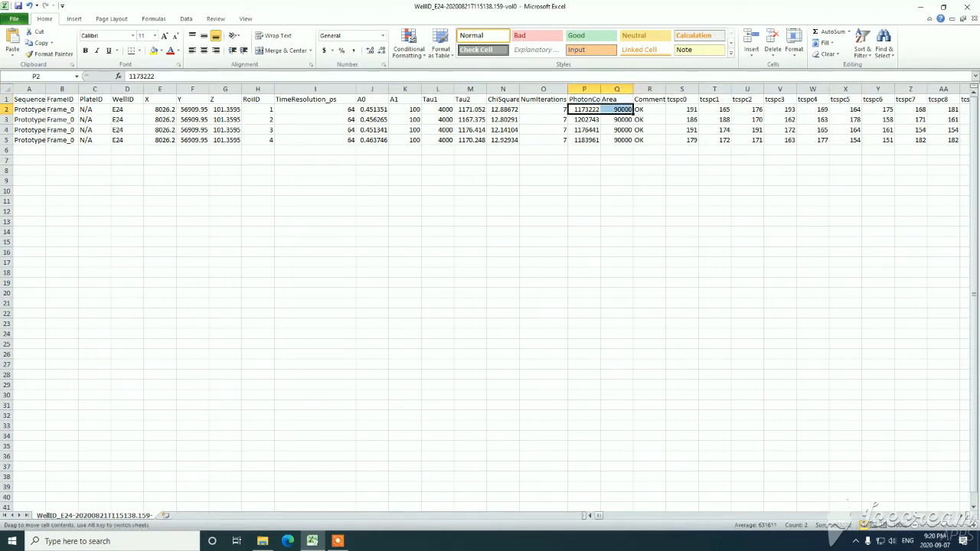
left_click(617, 109)
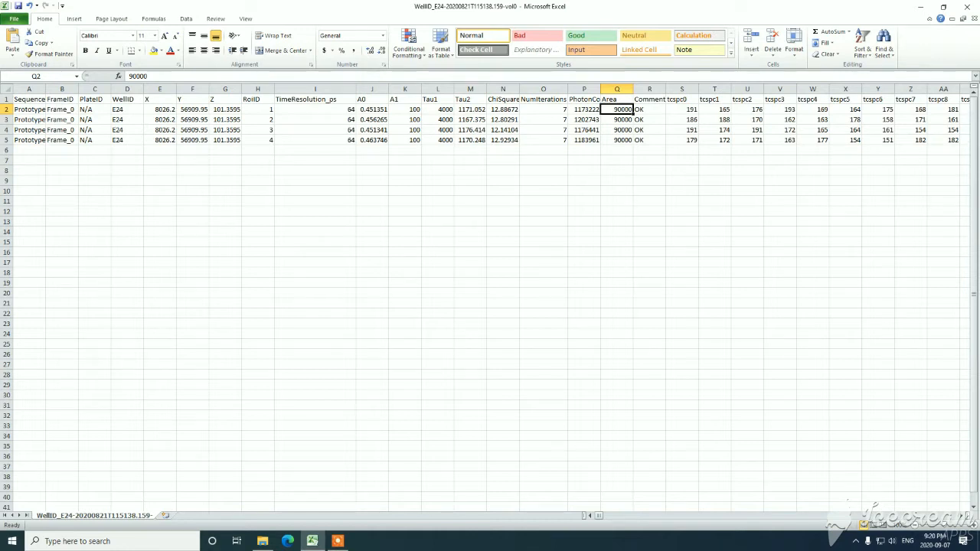
Step: Plot the first quadrant's values from tcspc0 through tcspc189 as a 2-D line chart, examine the decay curve, and delete the chart
scroll(490, 298, "right", 5)
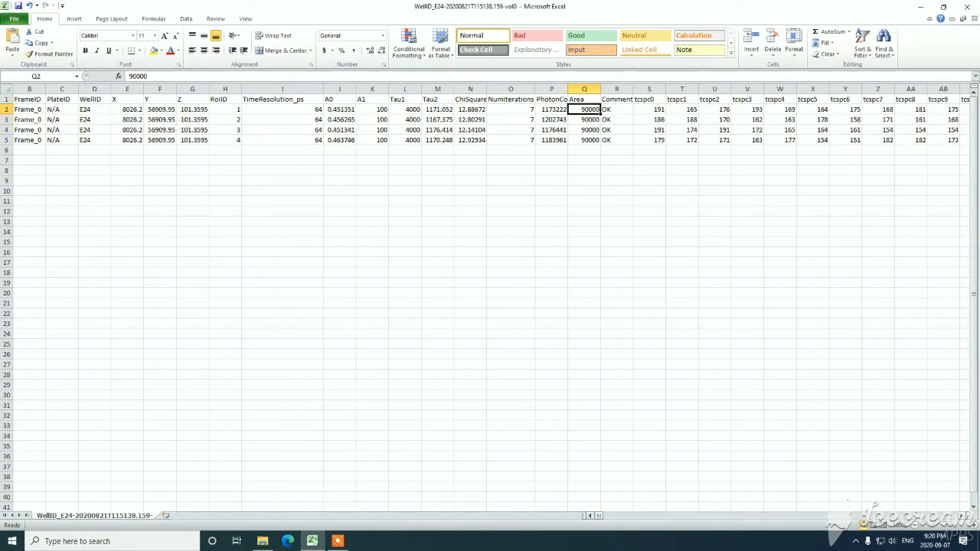
scroll(490, 298, "right", 5)
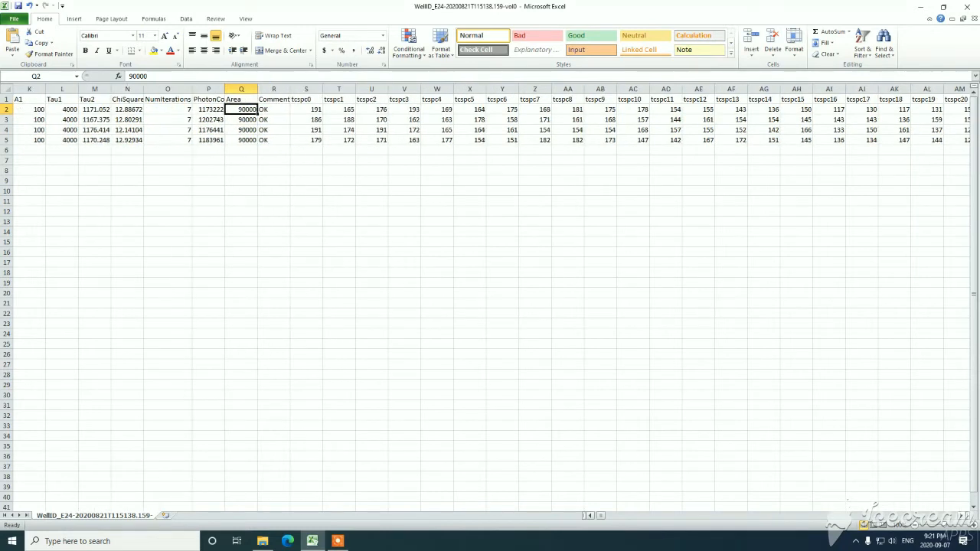
scroll(490, 299, "right", 3)
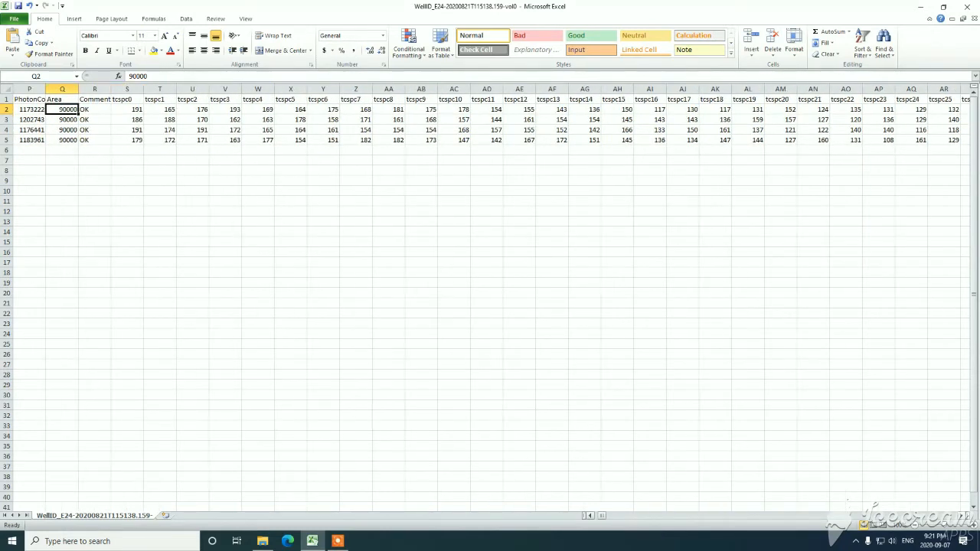
left_click_drag(62, 109, 930, 113)
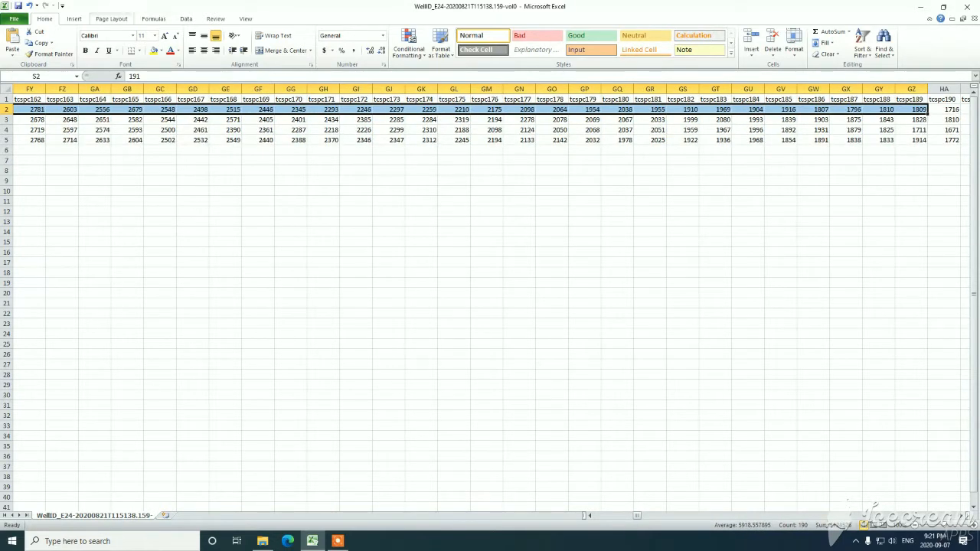
left_click(75, 18)
left_click(217, 43)
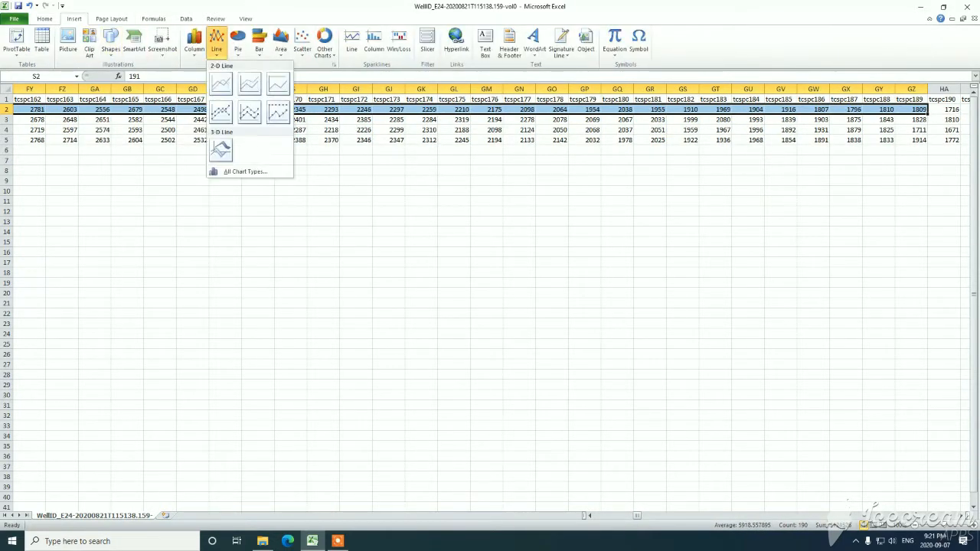
left_click(221, 83)
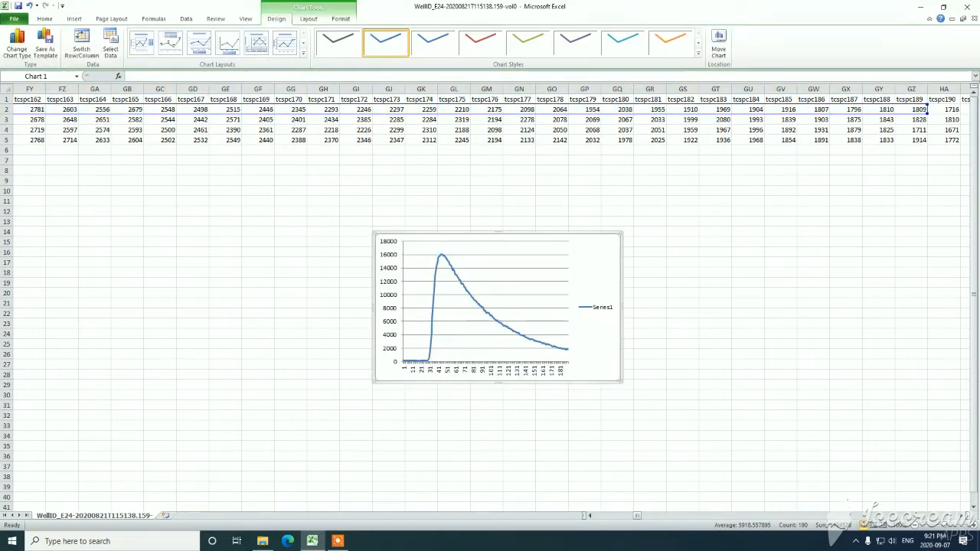
left_click(628, 262)
left_click(603, 262)
key("Delete")
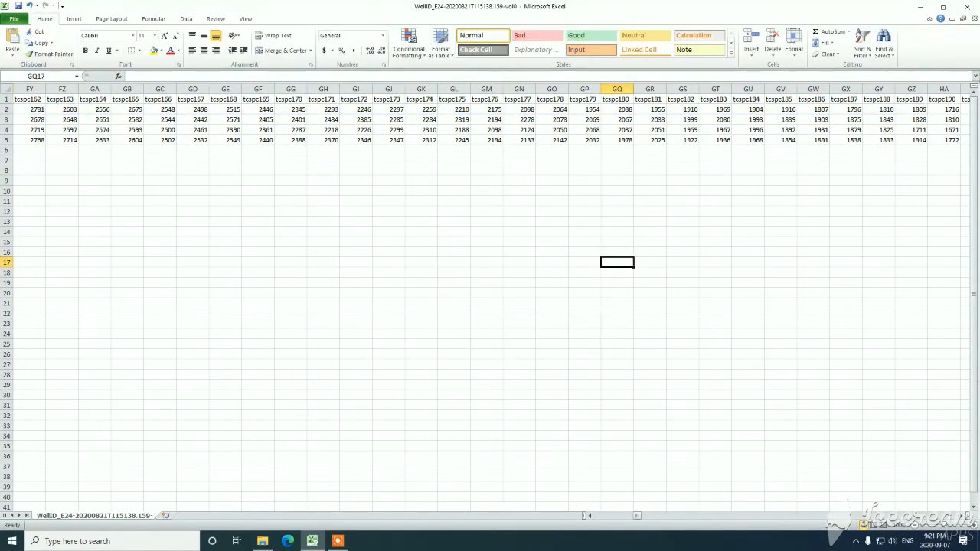
Step: Examine the first quadrant's lifetime fit values and the irf columns further along the row
left_click_drag(636, 515, 713, 515)
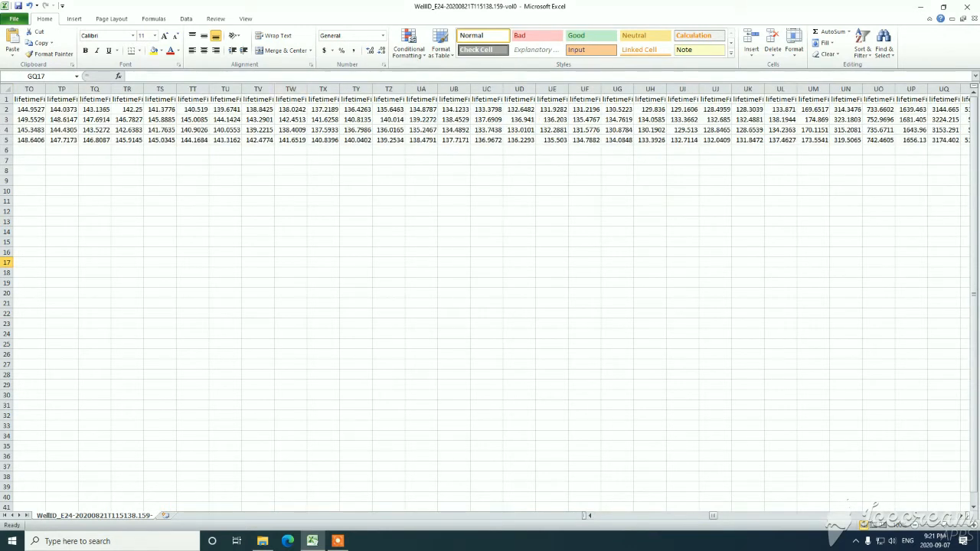
left_click_drag(225, 109, 584, 110)
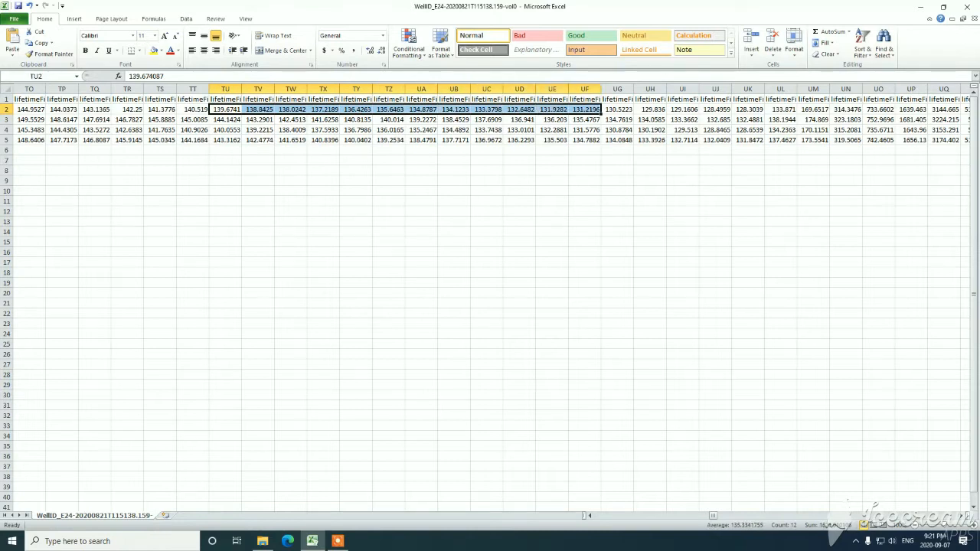
left_click_drag(713, 515, 712, 515)
left_click_drag(127, 109, 617, 110)
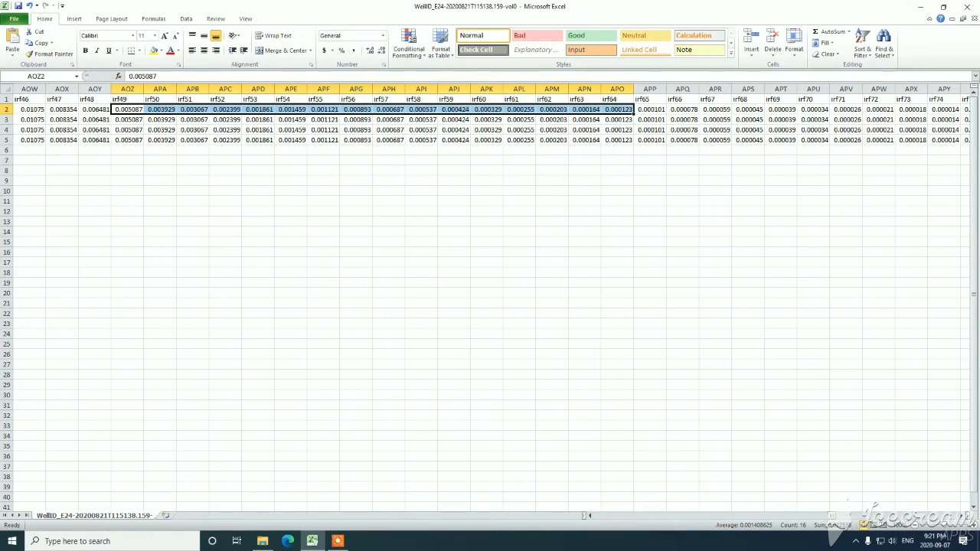
left_click(842, 515)
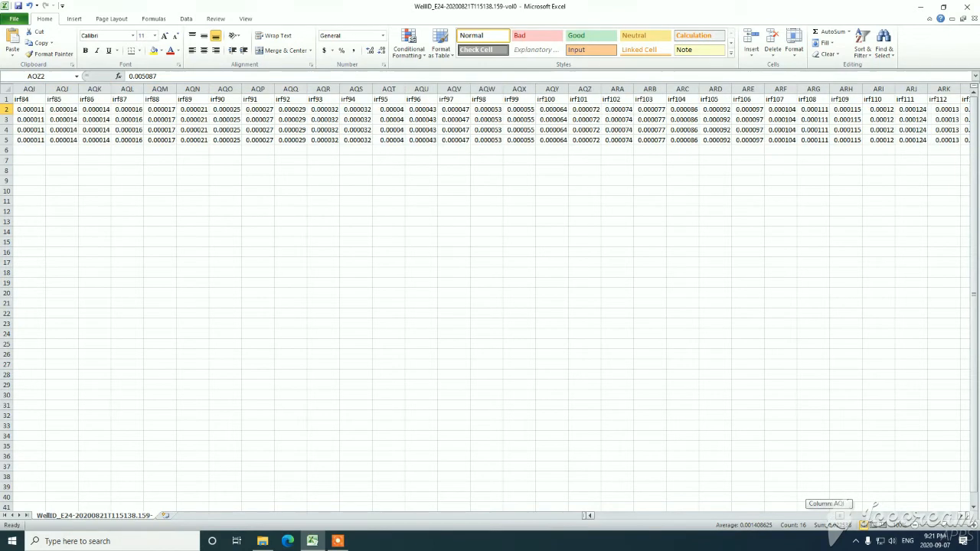
left_click_drag(840, 515, 837, 515)
left_click(838, 515)
left_click_drag(842, 515, 843, 515)
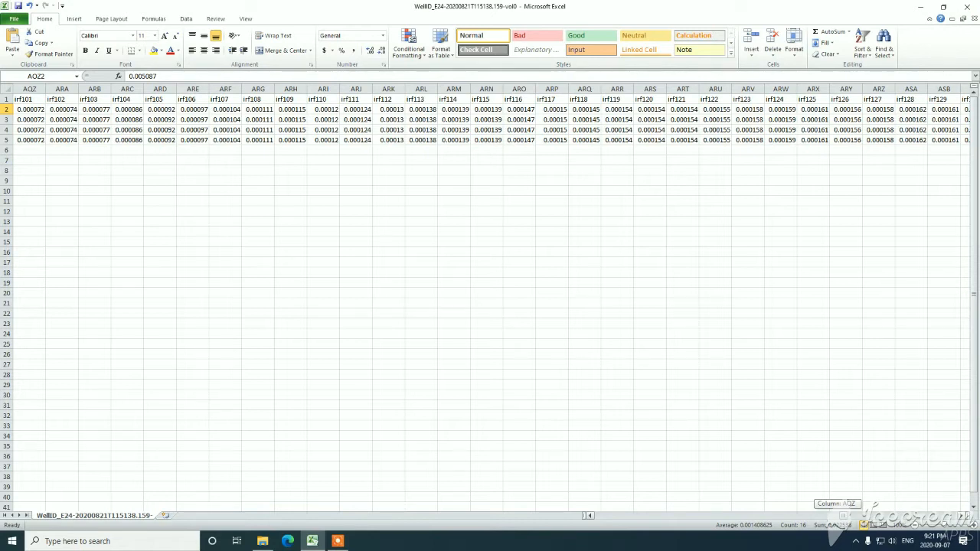
Step: Examine the first quadrant's wavelength columns from the first entry to the last nonzero one
left_click_drag(844, 515, 873, 515)
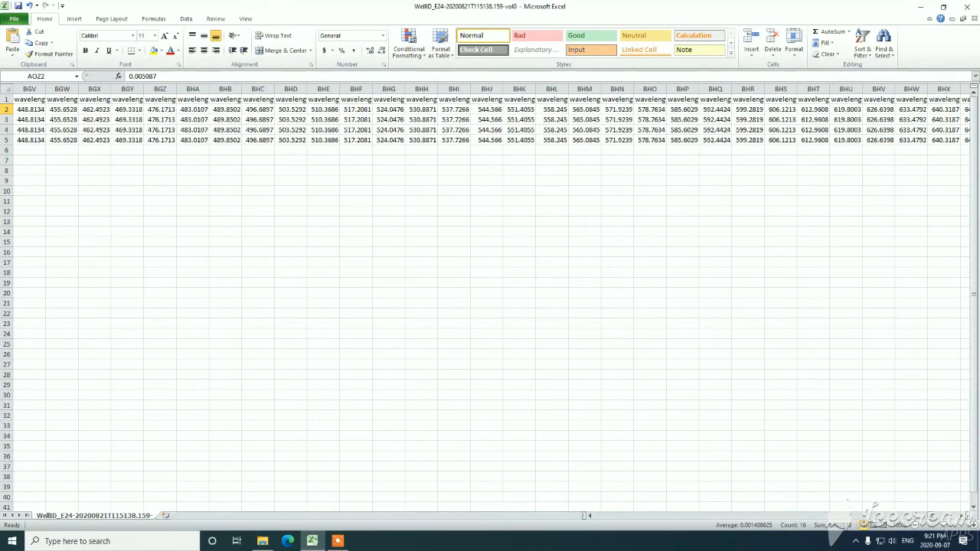
left_click_drag(873, 515, 869, 516)
left_click(519, 120)
left_click(519, 110)
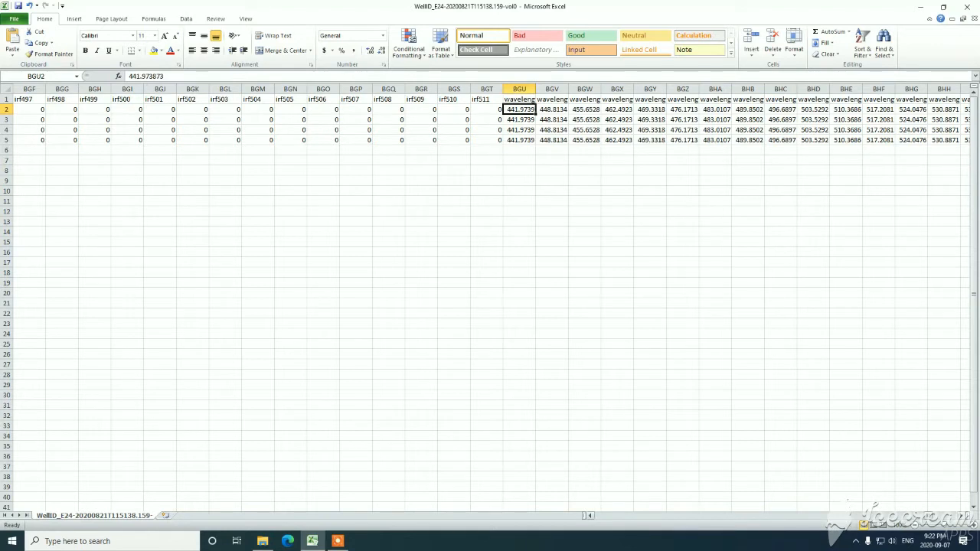
left_click_drag(928, 515, 942, 516)
left_click(422, 109)
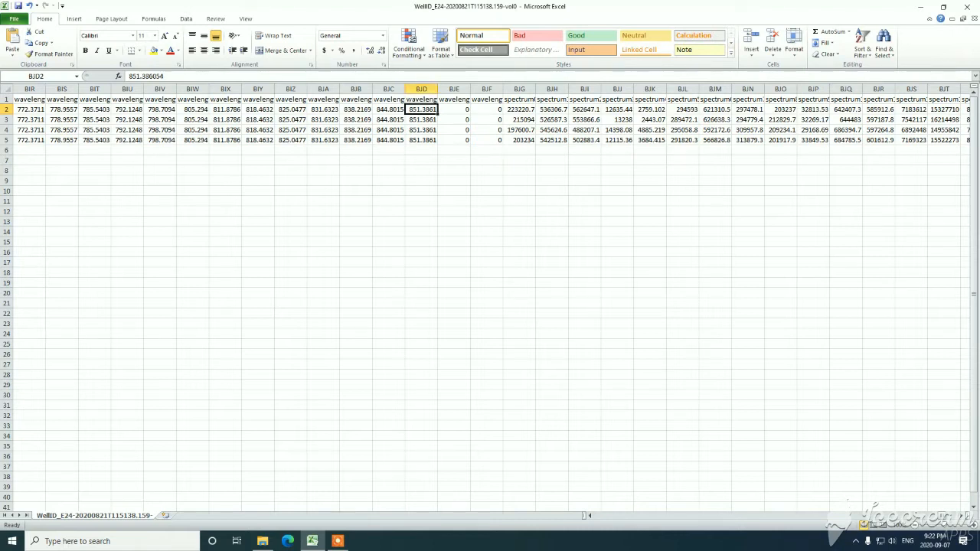
Step: Plot the first quadrant's nonzero spectrum values as a 2-D line chart, delete the chart, and return to the row's RoiID
left_click(520, 110)
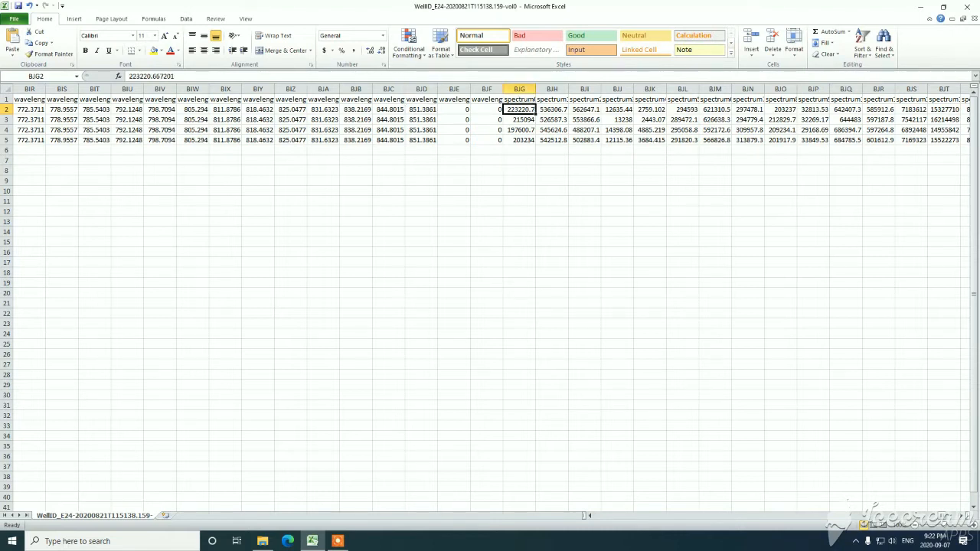
left_click_drag(519, 110, 863, 110)
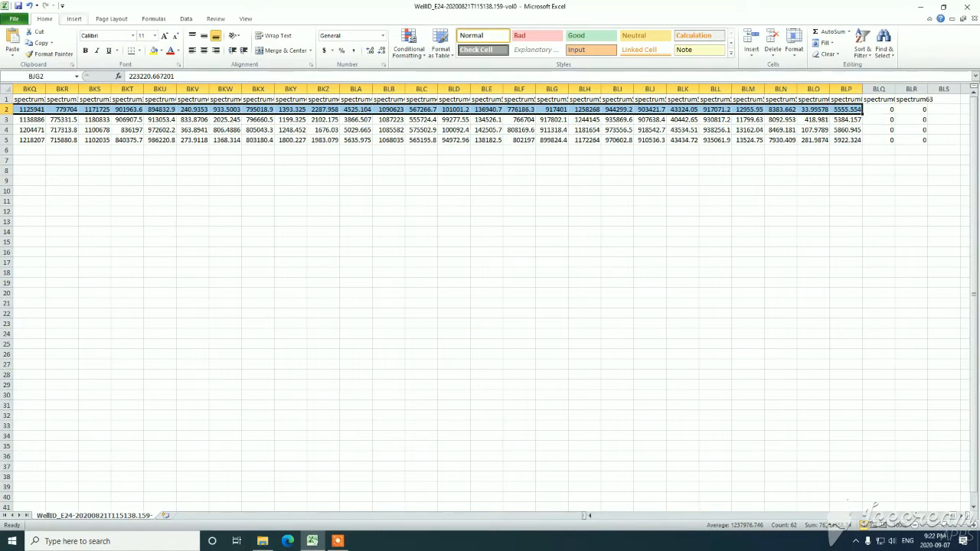
left_click(74, 18)
left_click(217, 39)
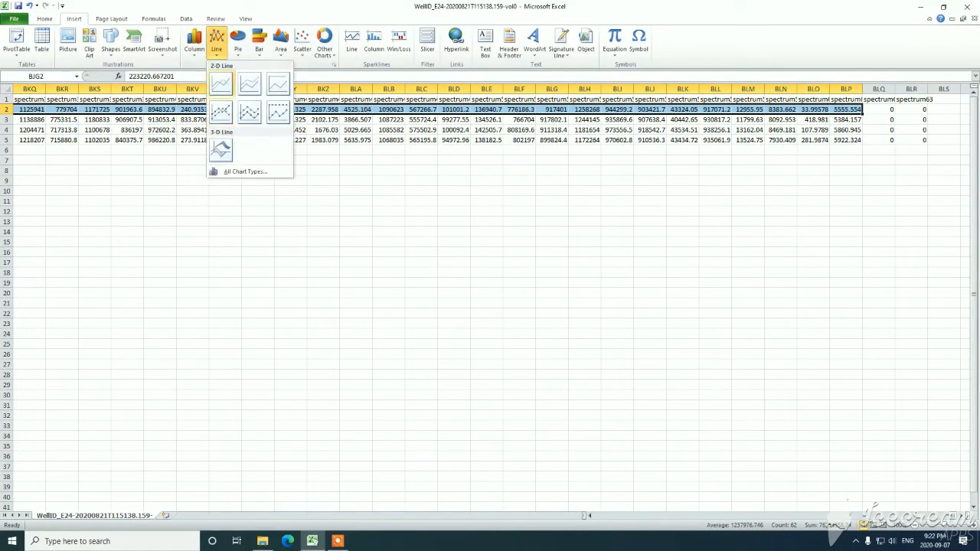
left_click(223, 84)
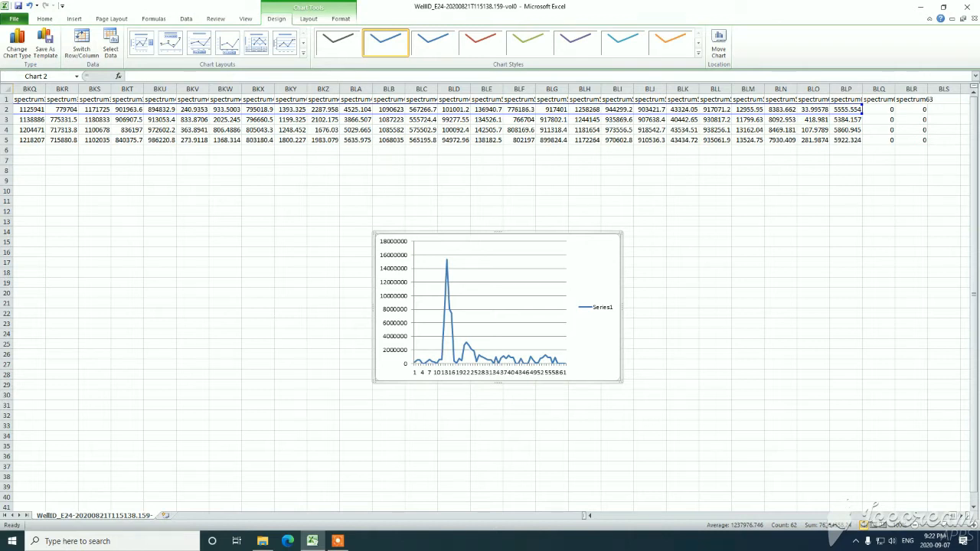
key("Delete")
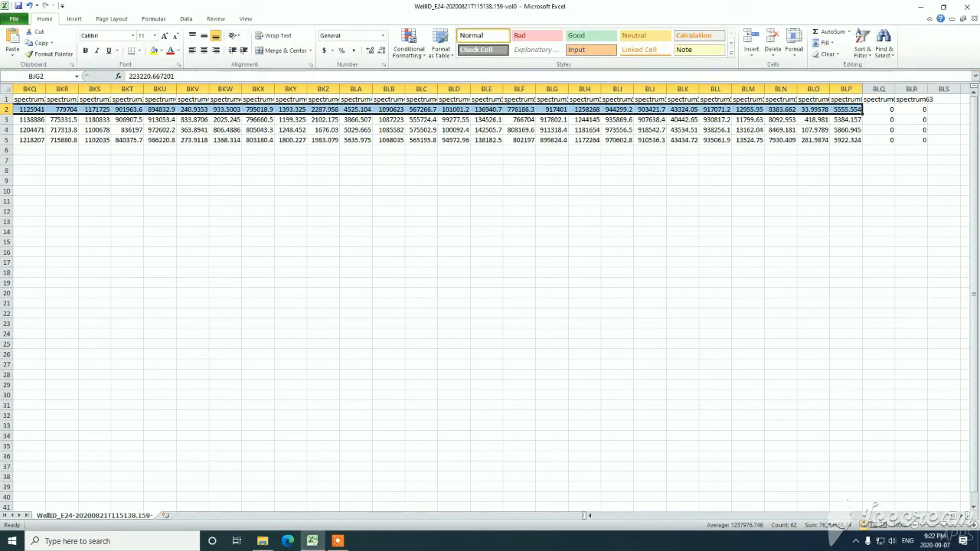
left_click_drag(952, 515, 598, 516)
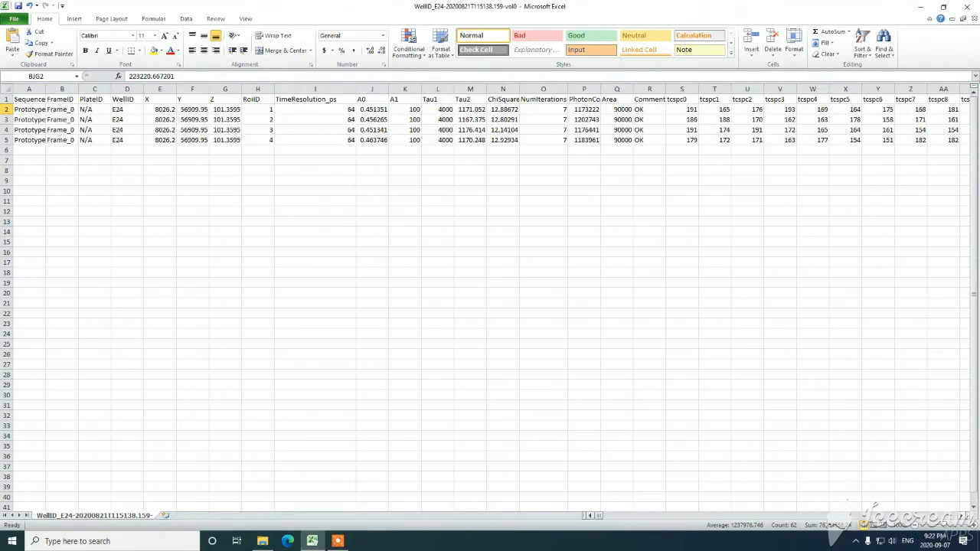
left_click(258, 109)
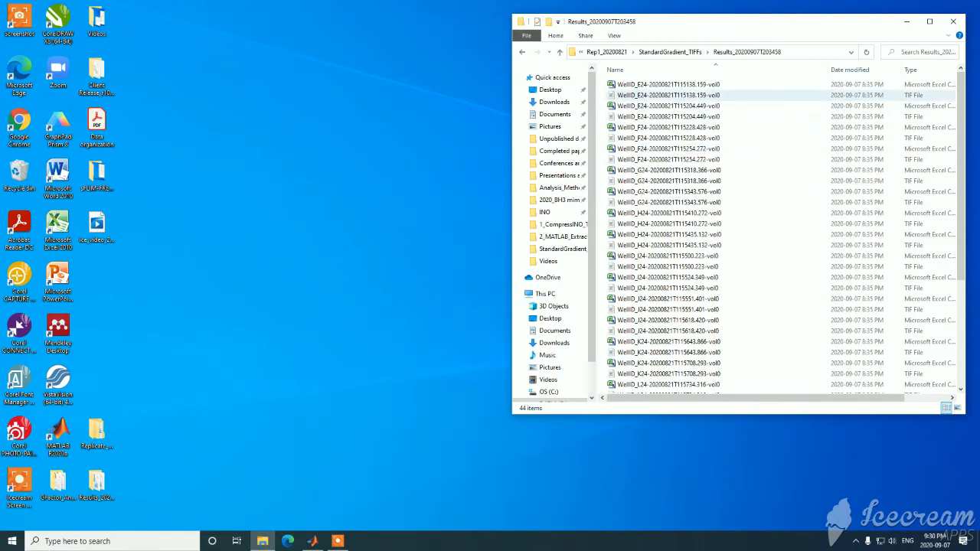
Step: Open the LoopThroughPurifiedProteinCSVs script in MATLAB from Replicate_Analysis, 2_ProteinGradientAnalysis, 2_MATLAB_ExtractPixel-wise counts
left_click(669, 84)
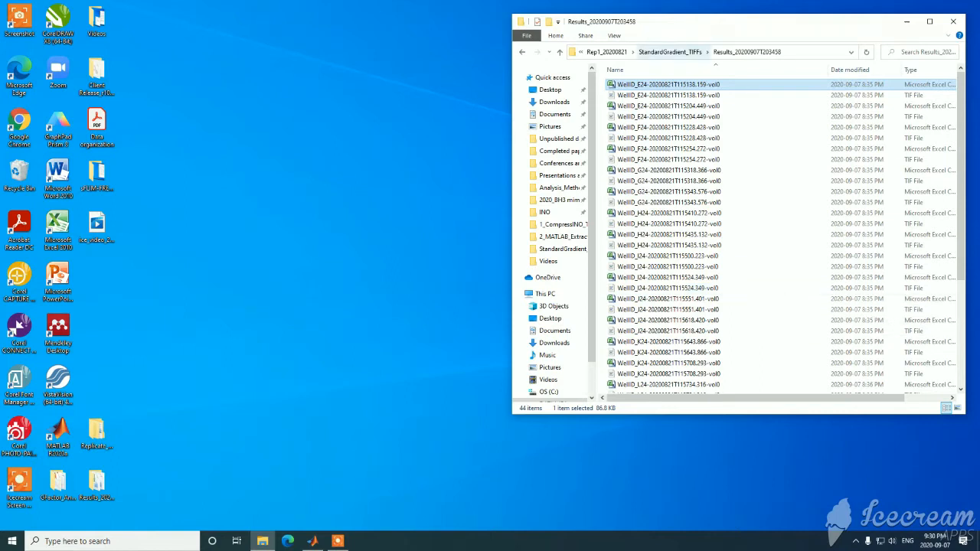
left_click(669, 52)
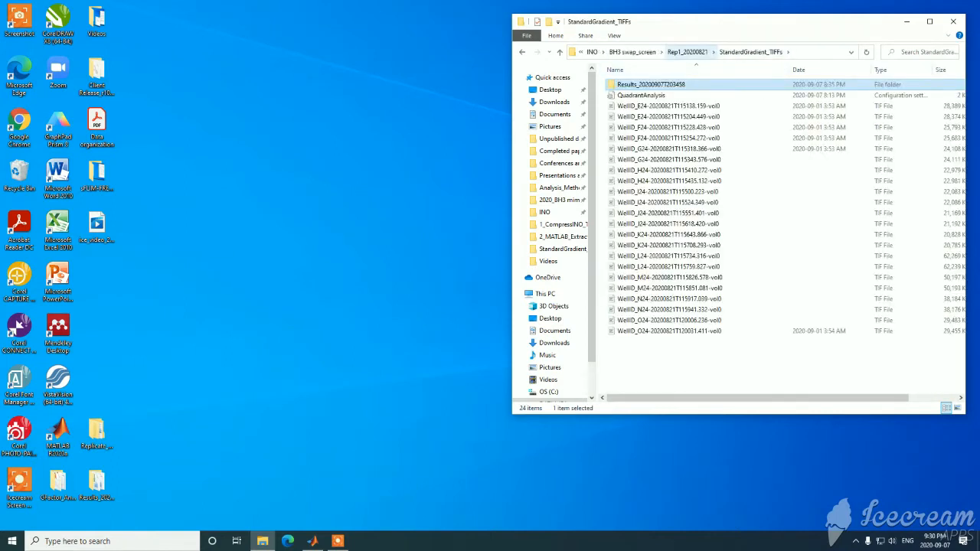
left_click(670, 52)
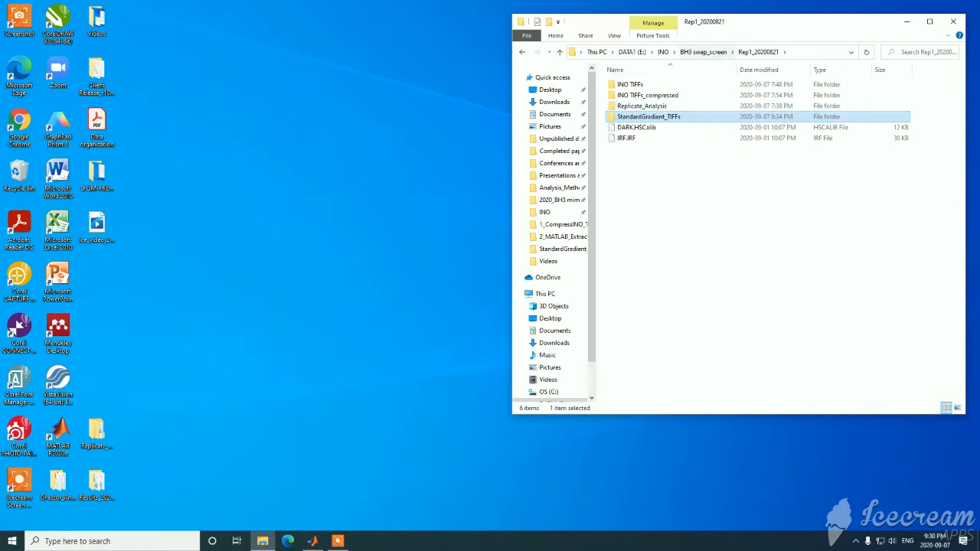
left_click(702, 51)
double_click(636, 84)
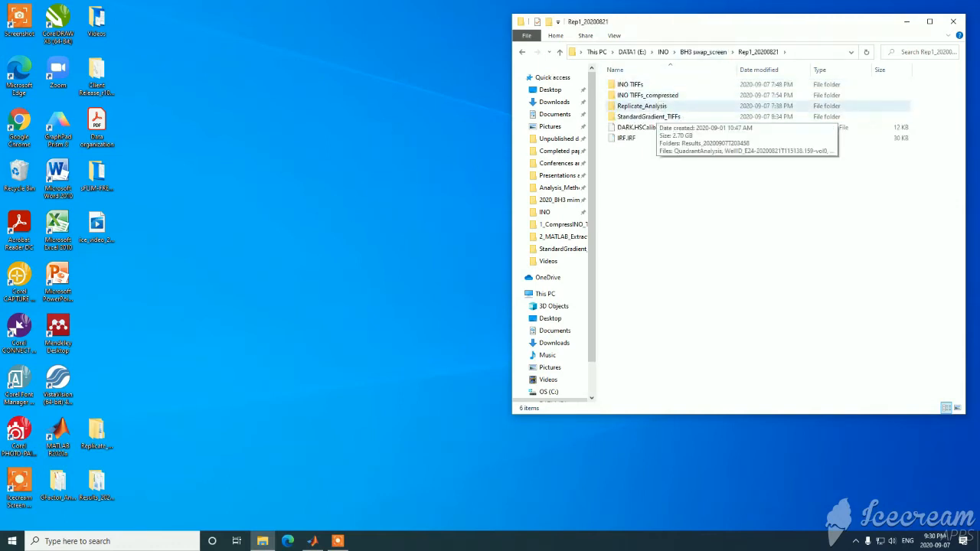
double_click(642, 105)
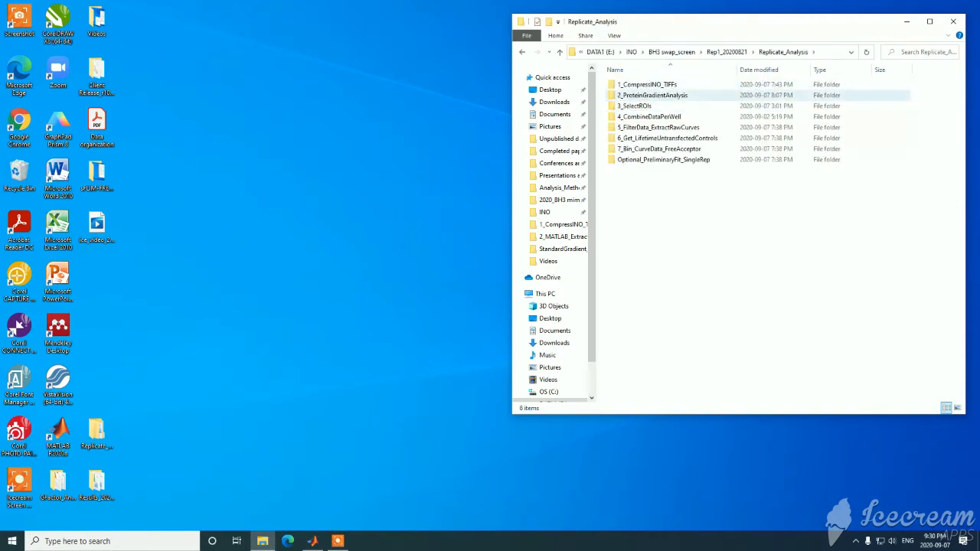
double_click(652, 95)
double_click(647, 84)
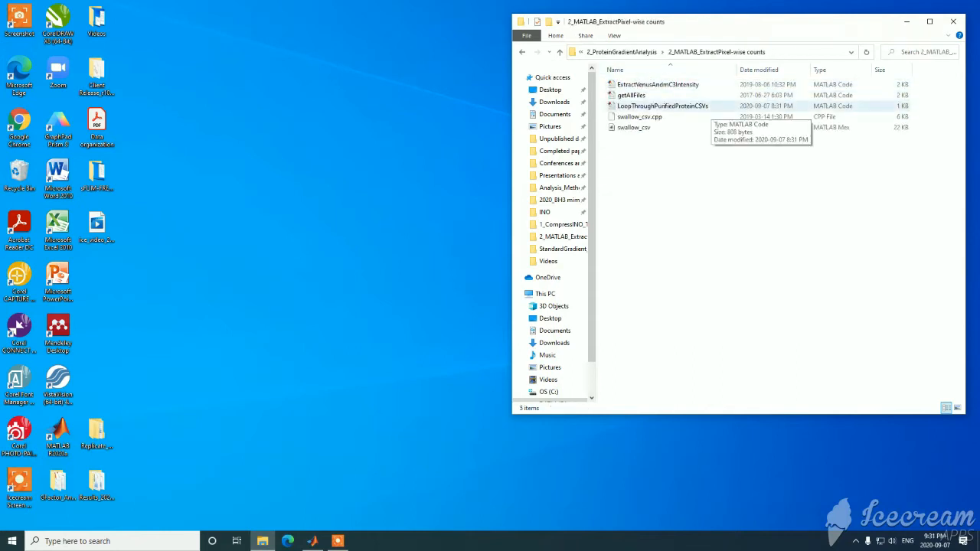
double_click(708, 107)
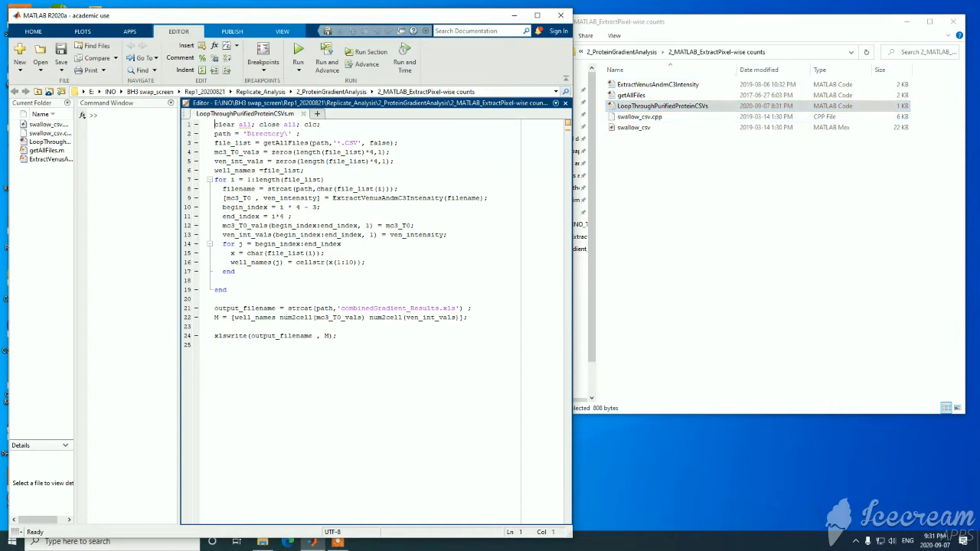
Step: Find the Directory placeholder in the script's path line and open the Results_20200907T203458 folder inside StandardGradient_TIFFs in File Explorer
left_click(624, 52)
left_click(663, 52)
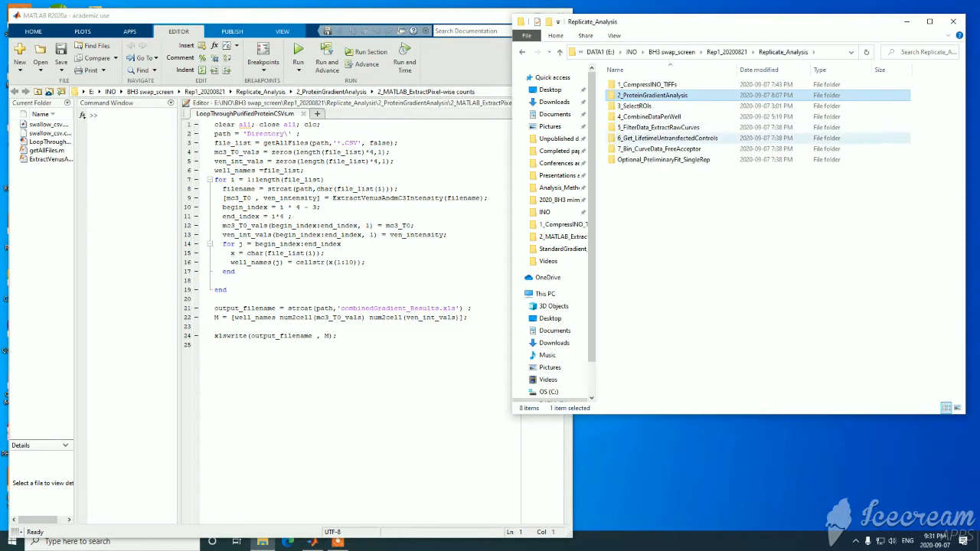
left_click_drag(246, 134, 285, 134)
left_click(674, 229)
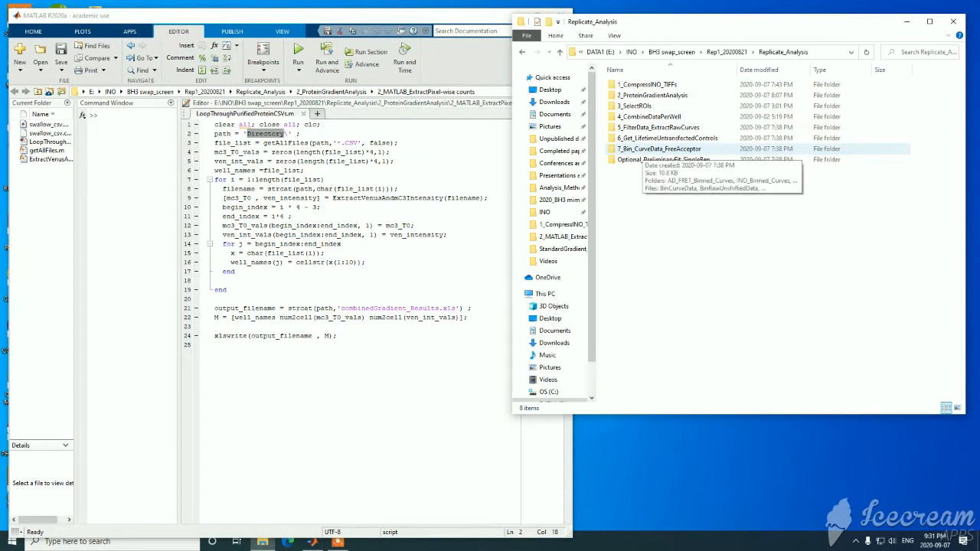
left_click(727, 52)
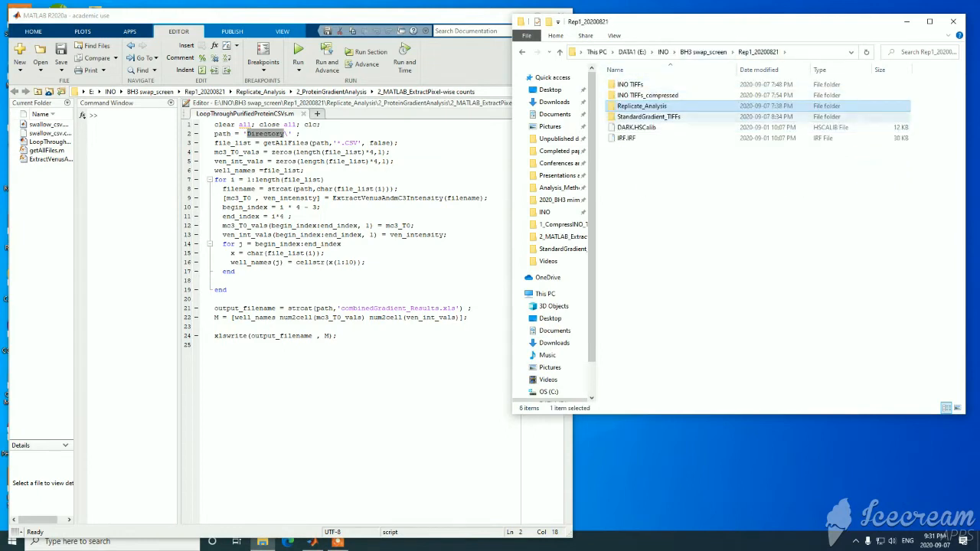
double_click(649, 117)
left_click(650, 85)
double_click(651, 85)
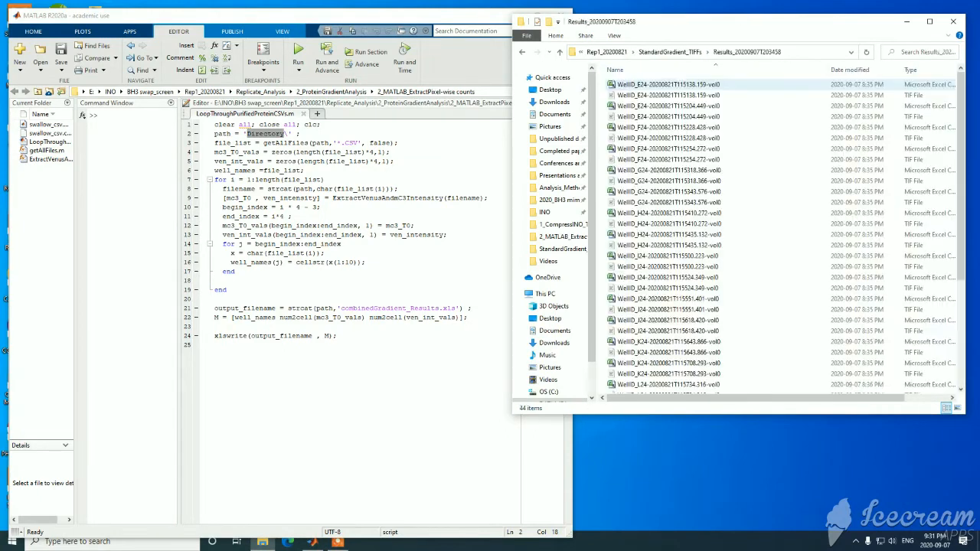
Step: Replace the Directory placeholder in the script's path line with the Results_20200907T203458 folder path copied from File Explorer
left_click(813, 52)
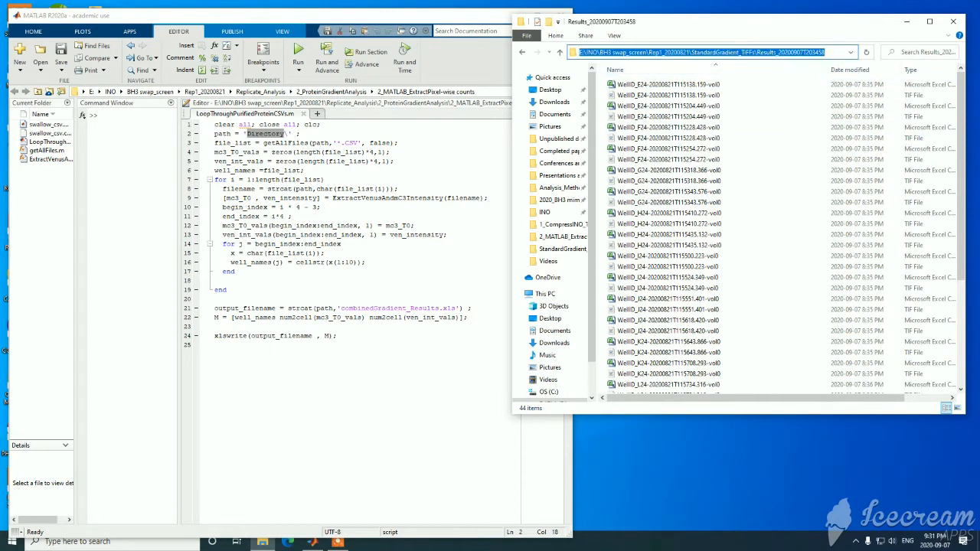
right_click(815, 52)
left_click(834, 81)
left_click_drag(284, 134, 248, 134)
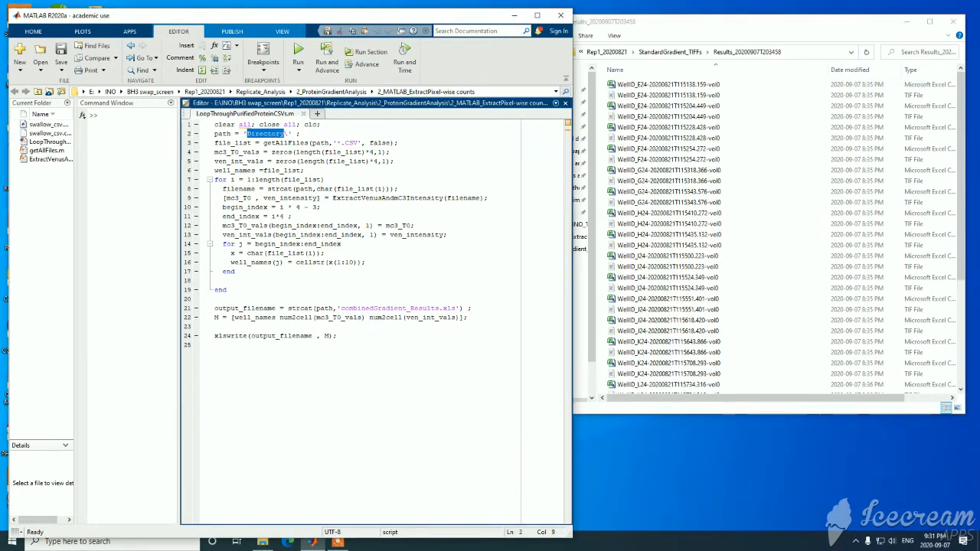
right_click(248, 134)
left_click(276, 202)
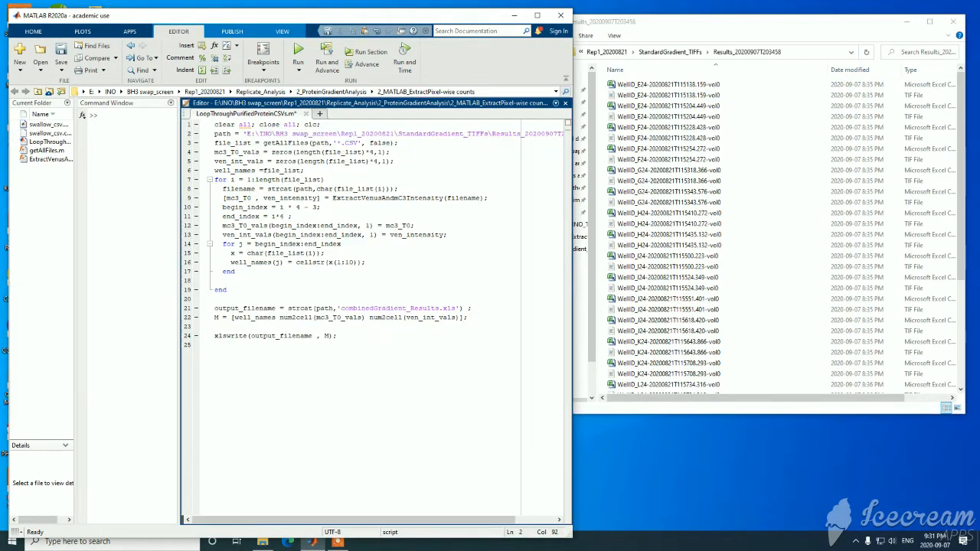
Step: Save and run the LoopThroughPurifiedProteinCSVs script, and open the combinedGradient_Results file it writes to the results folder
left_click(61, 54)
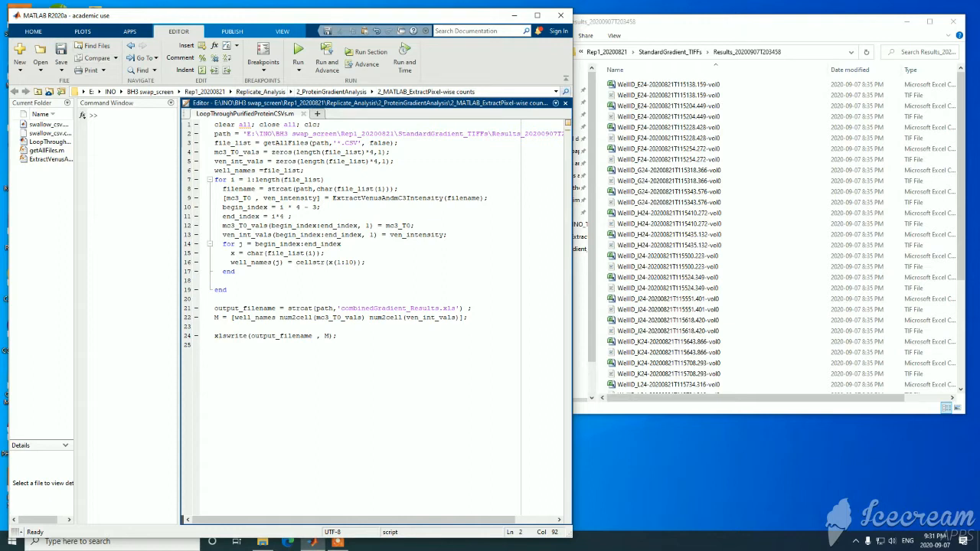
left_click(297, 54)
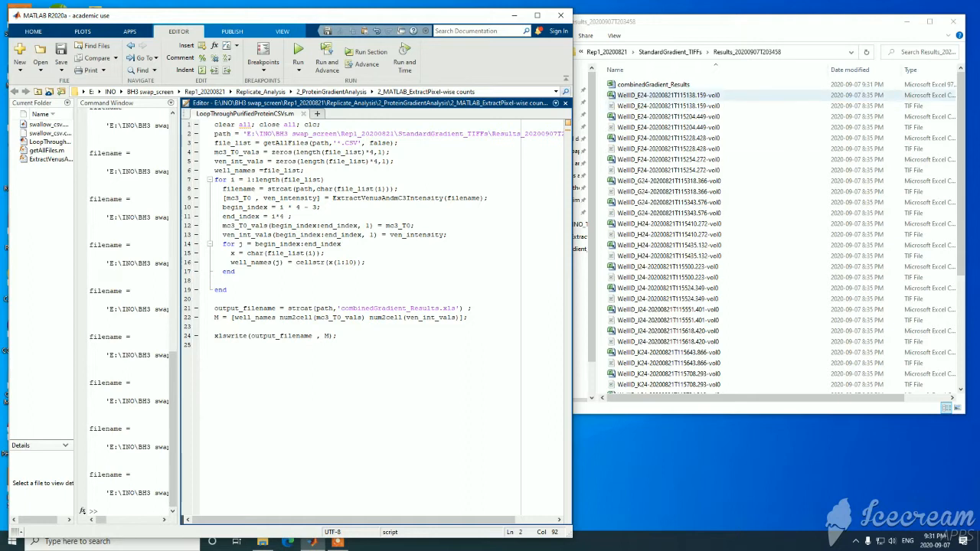
left_click(653, 84)
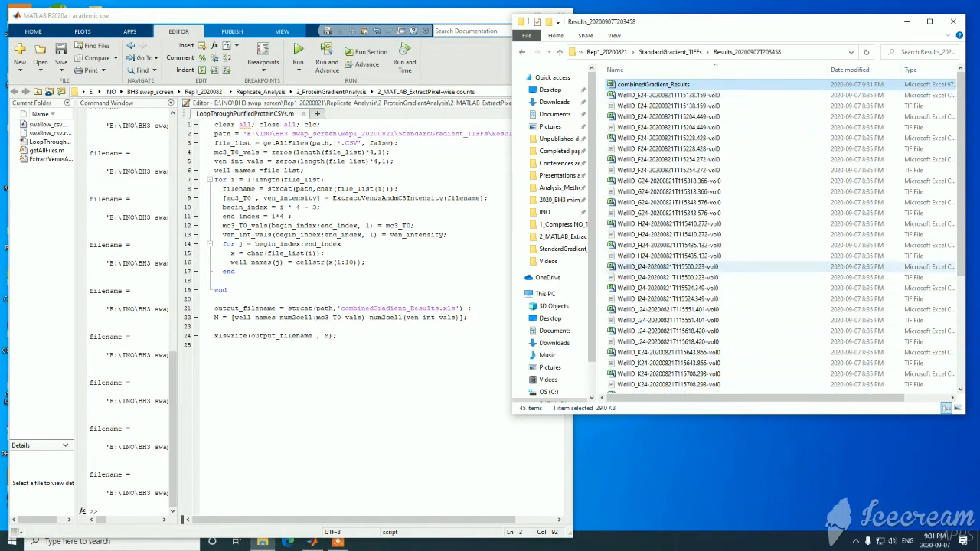
double_click(650, 85)
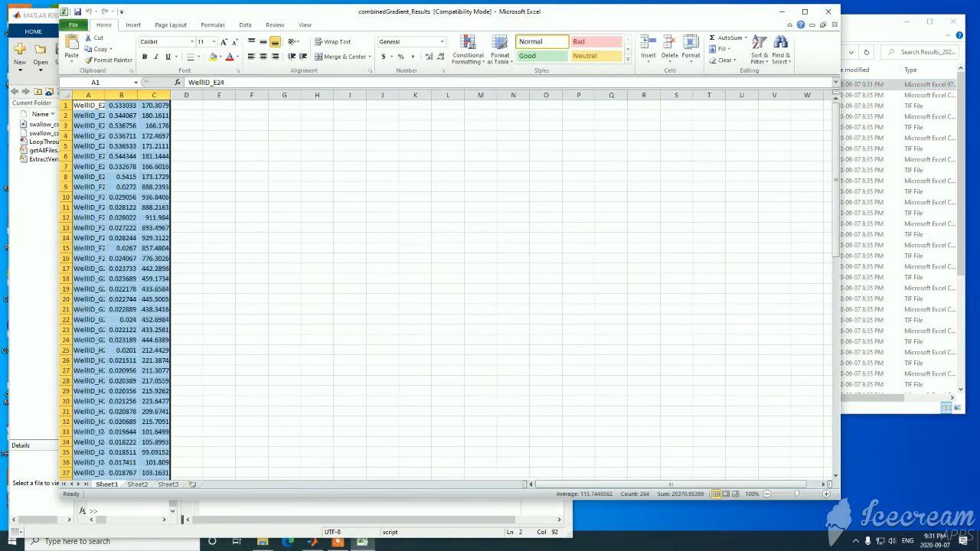
Step: Widen column A to show the full well names and reposition the workbook window
left_click_drag(105, 95, 144, 95)
left_click(291, 166)
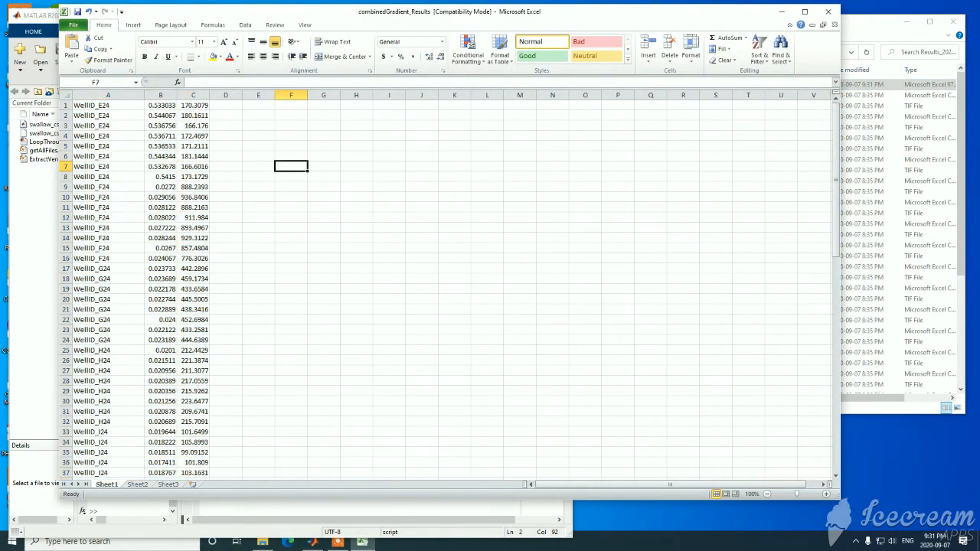
left_click(259, 135)
left_click_drag(459, 5, 525, 39)
left_click(291, 195)
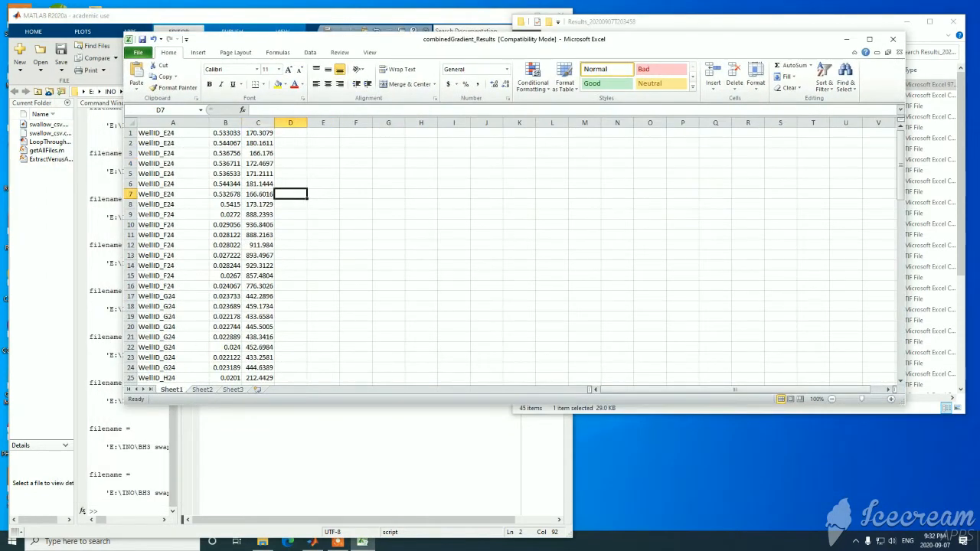
Step: Examine the well name column, the two value columns and the repeated WellID_E24 rows
left_click(173, 122)
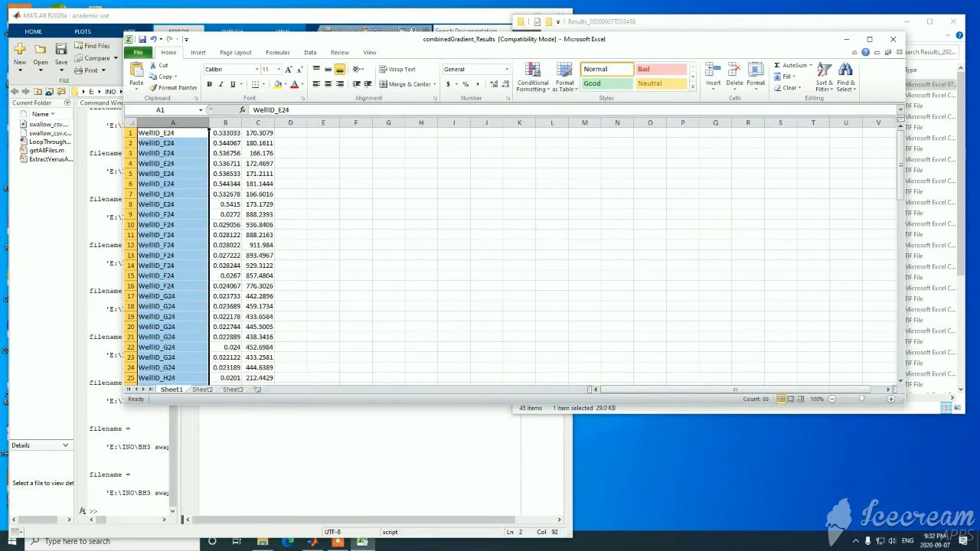
left_click(355, 174)
left_click(225, 122)
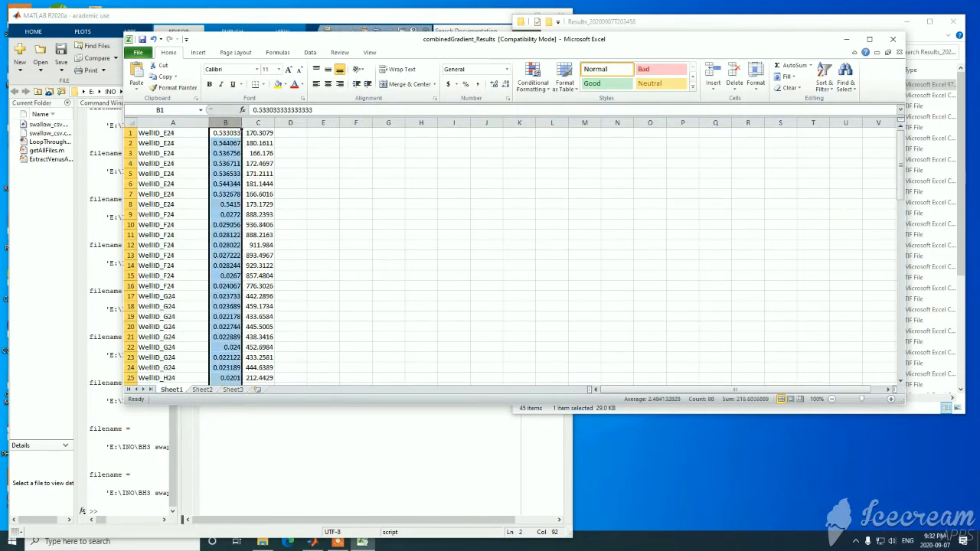
left_click(258, 123)
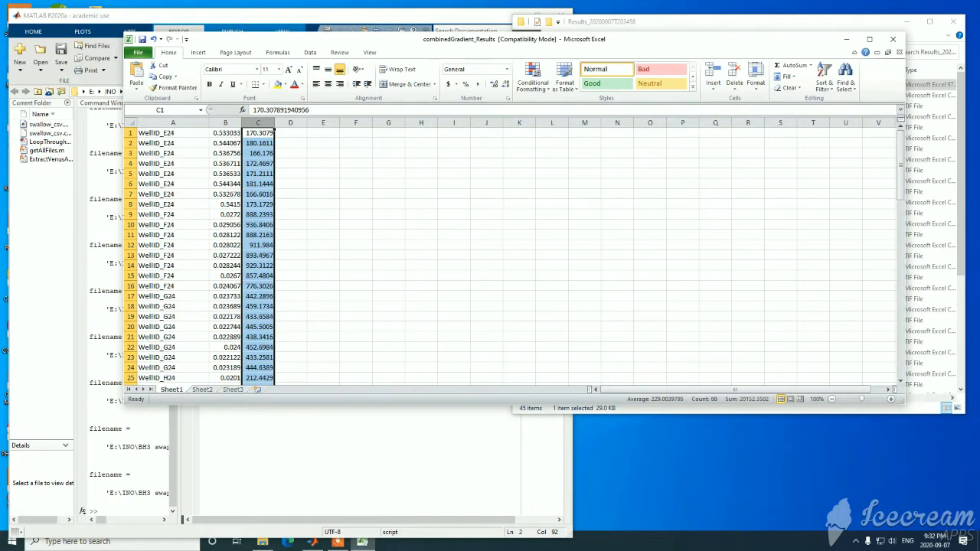
left_click(323, 173)
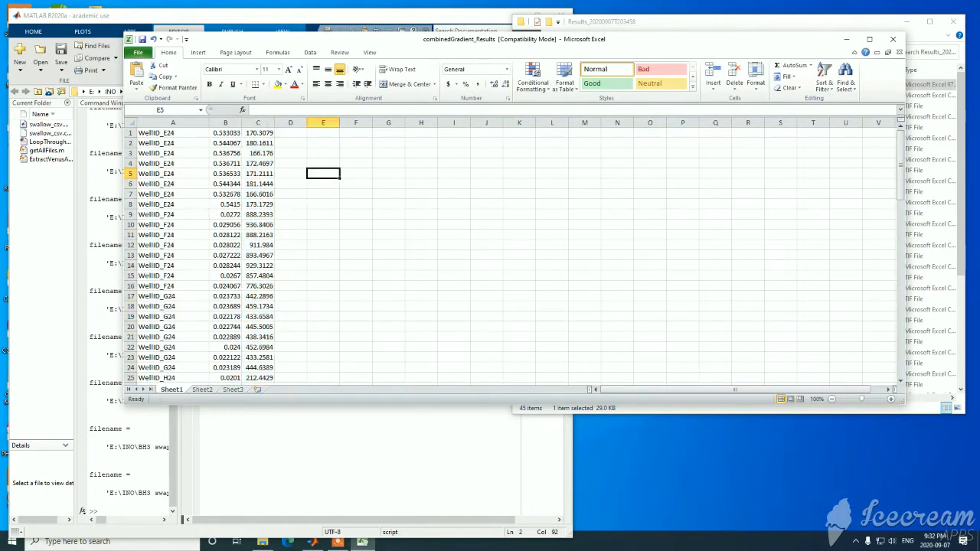
left_click_drag(157, 133, 157, 194)
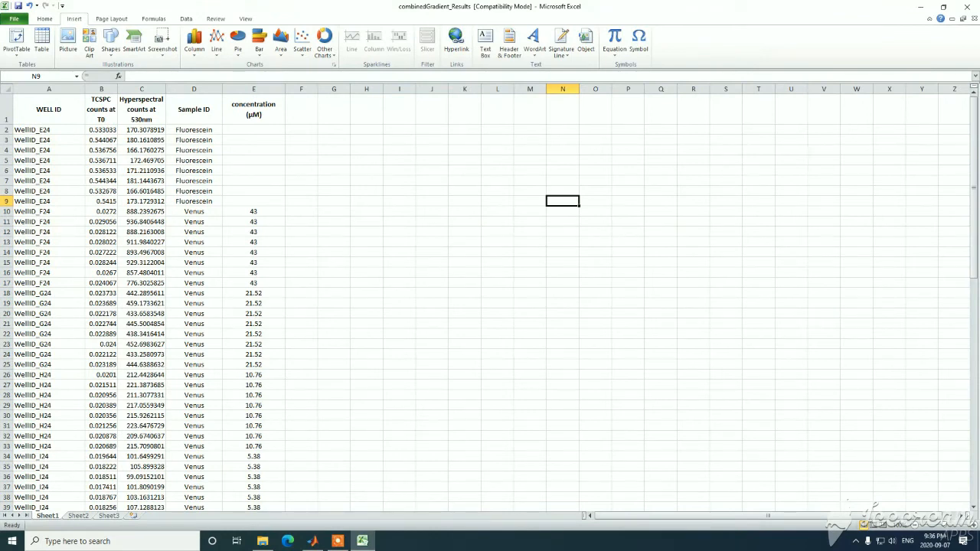
Step: Examine the labelled table's WELL ID, Sample ID and concentration columns, including the Venus rows
left_click_drag(193, 109, 194, 385)
left_click(399, 263)
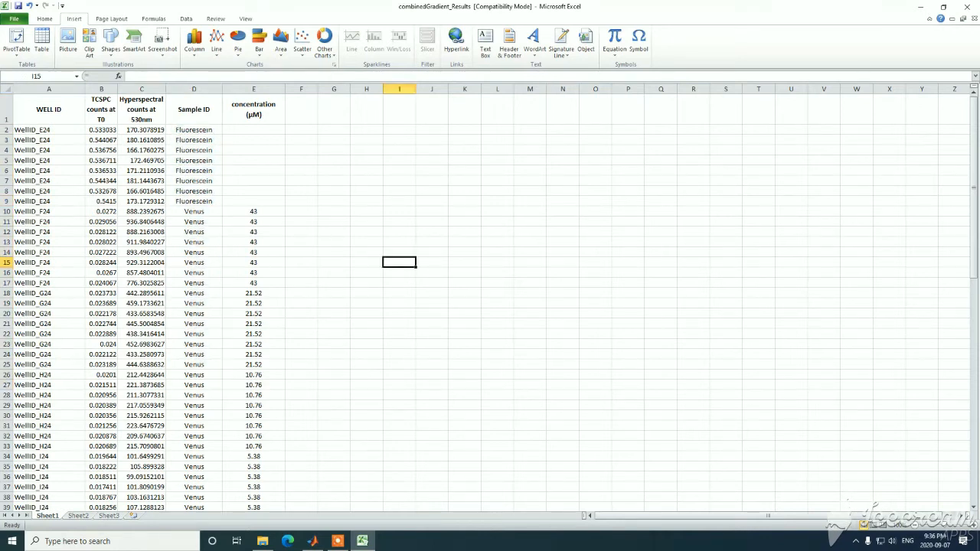
left_click_drag(49, 130, 49, 364)
left_click(334, 251)
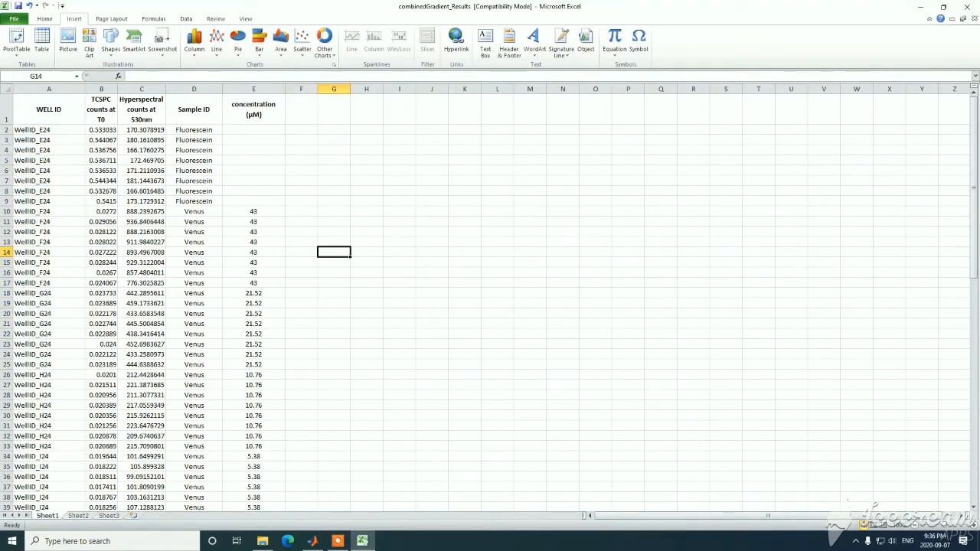
left_click_drag(49, 110, 253, 395)
left_click(431, 222)
left_click(366, 334)
scroll(366, 334, "down", 2)
left_click_drag(194, 129, 193, 272)
left_click(367, 231)
scroll(367, 231, "down", 1)
scroll(366, 232, "up", 1)
Step: Plot the Venus hyperspectral counts C10:C57 against concentrations E10:E57 as a marker-only scatter chart placed beside the table
left_click(141, 129)
left_click_drag(141, 129, 145, 458)
scroll(146, 458, "up", 5)
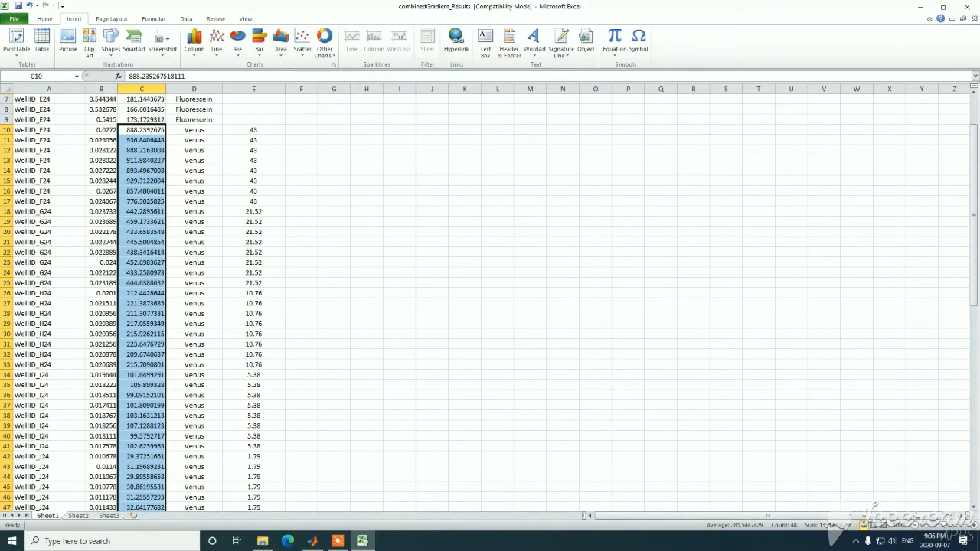
left_click_drag(254, 130, 271, 427)
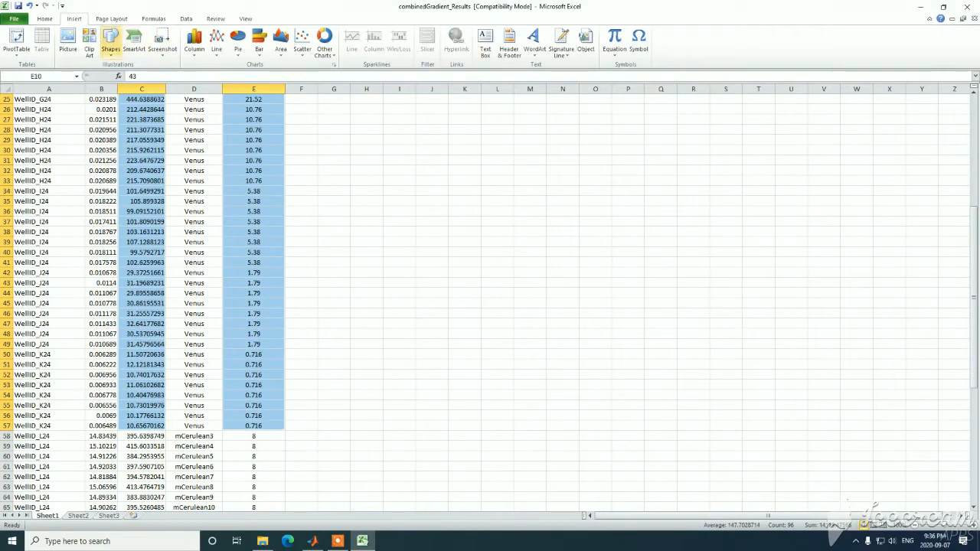
left_click(302, 42)
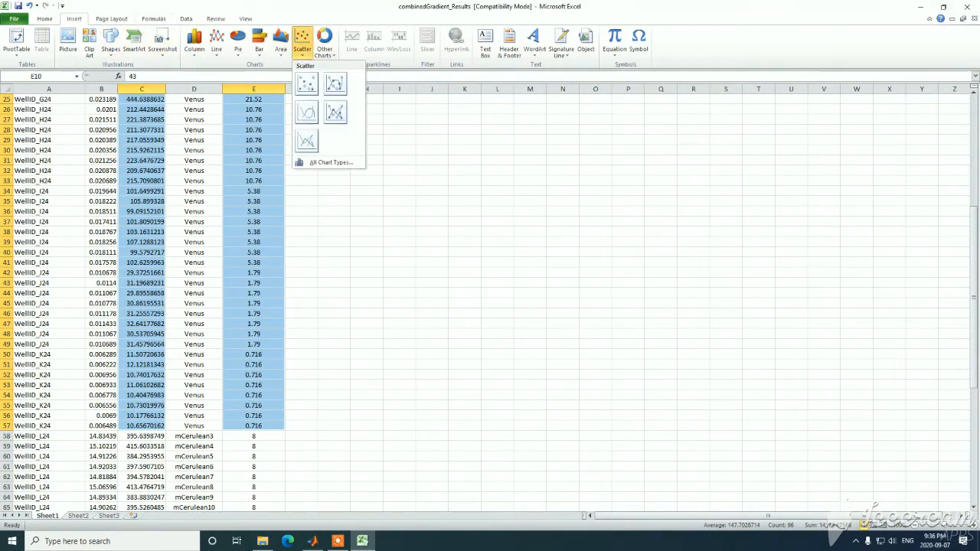
left_click(306, 85)
left_click_drag(582, 352, 553, 255)
left_click(661, 190)
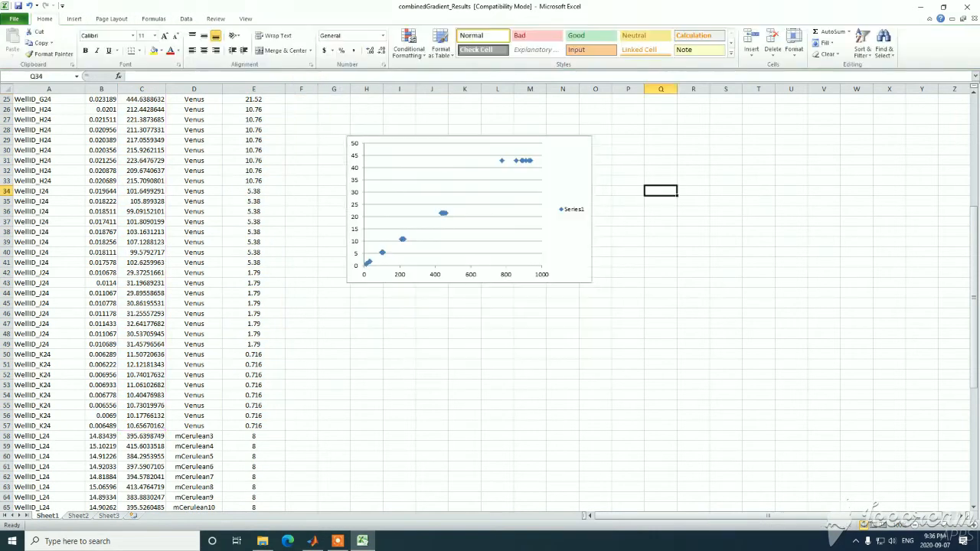
Step: Add a linear trendline with intercept 0.0 and a displayed equation to the Venus chart, moving the equation clear of the points
left_click(442, 212)
right_click(530, 160)
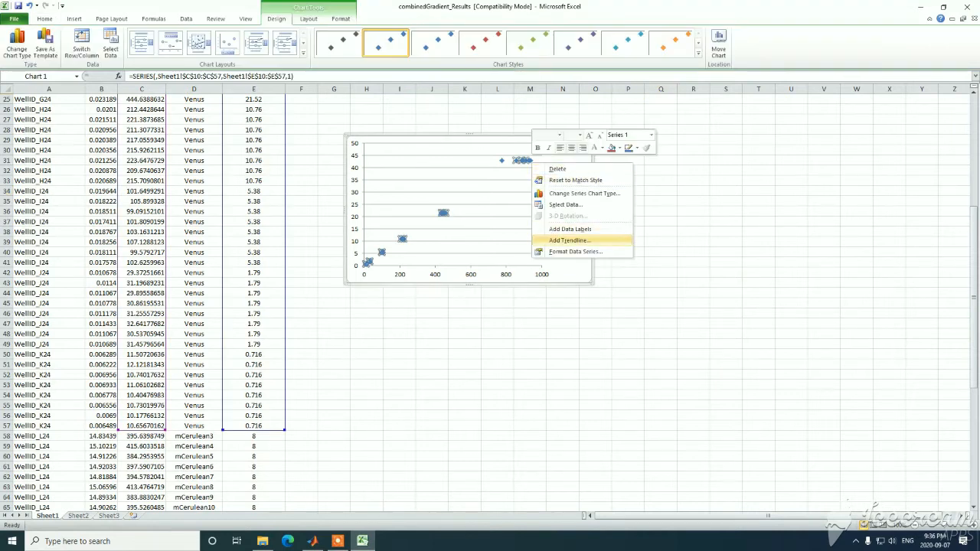
left_click(570, 241)
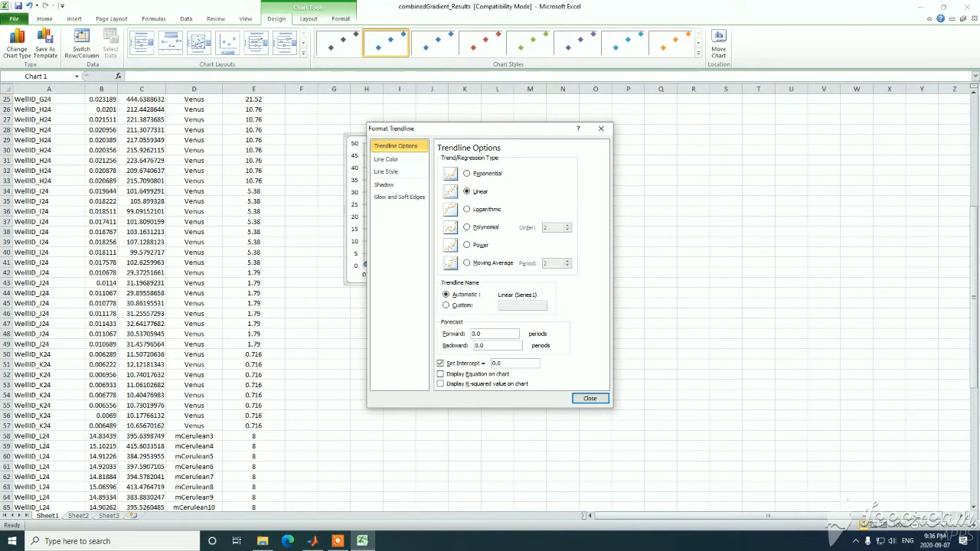
left_click(590, 398)
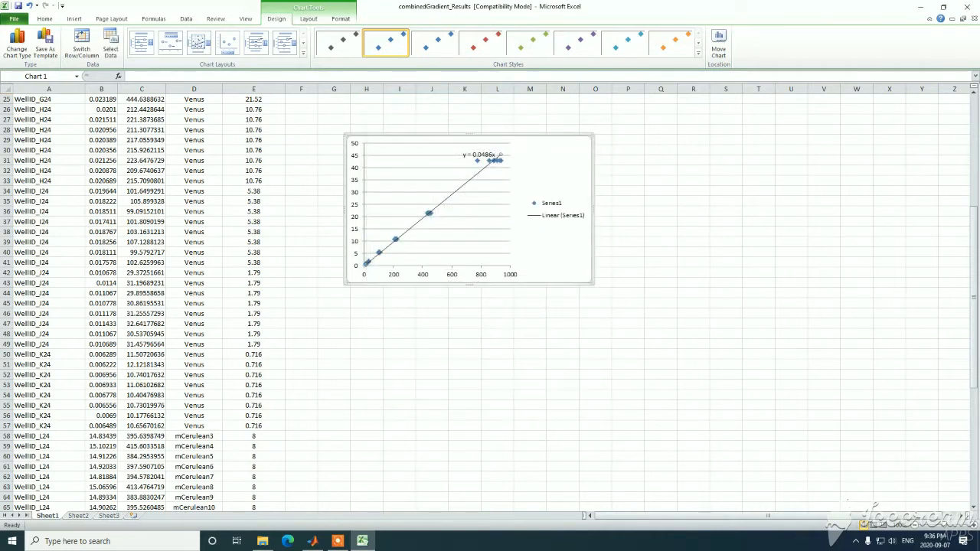
left_click_drag(500, 156, 464, 152)
Step: Delete the horizontal gridlines and the legend from the Venus chart
left_click(466, 168)
key("Delete")
left_click(557, 209)
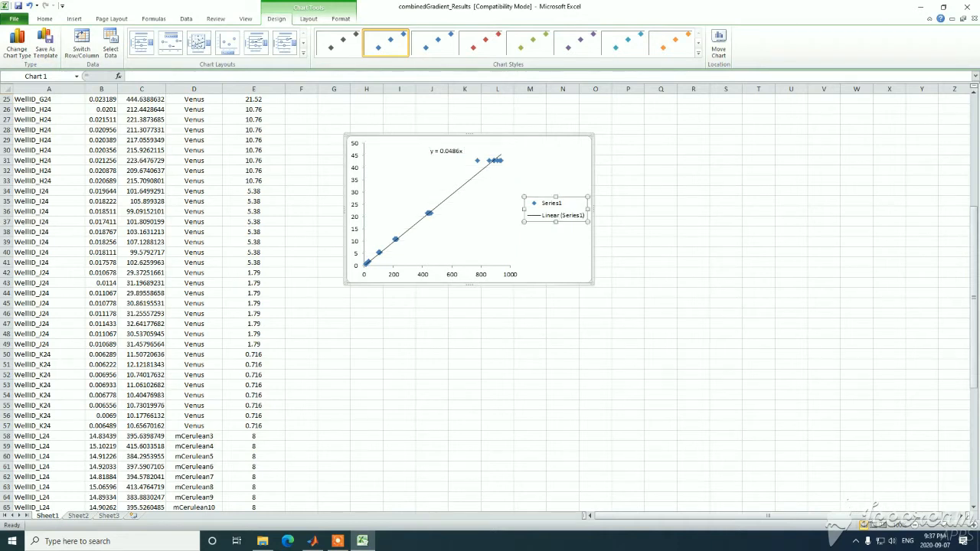
key("Delete")
left_click(693, 201)
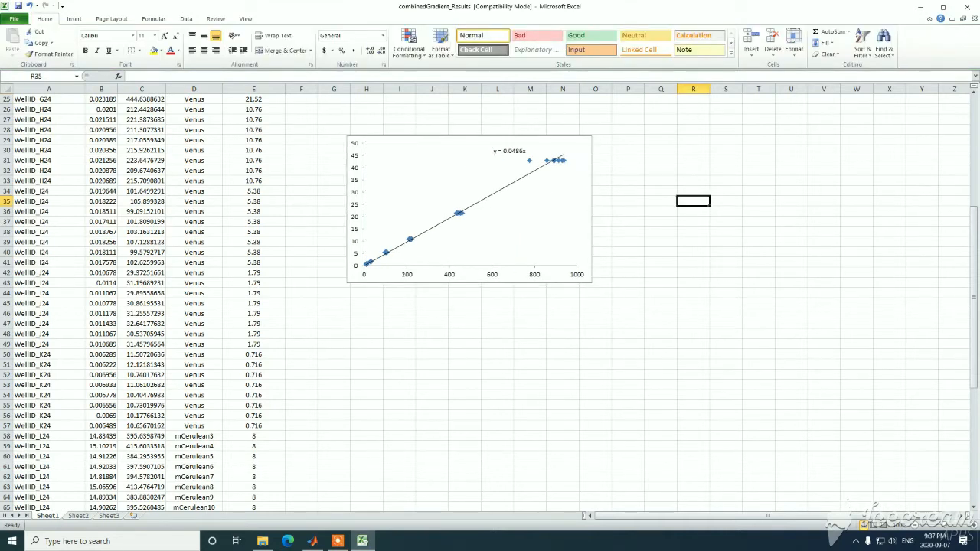
Step: Plot the mCerulean TCSPC counts B58:B89 against concentrations E58:E89 as a marker-only scatter chart
scroll(490, 299, "down", 12)
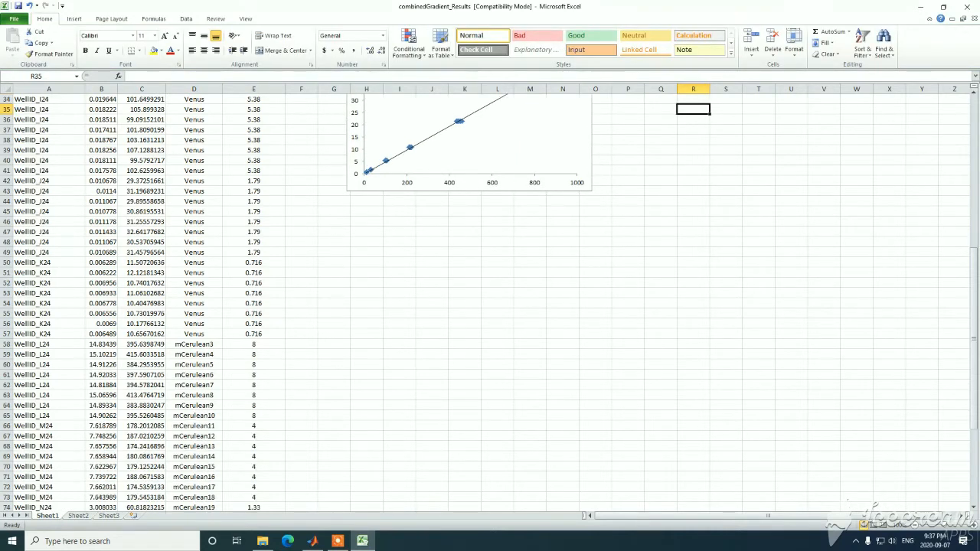
scroll(490, 299, "up", 3)
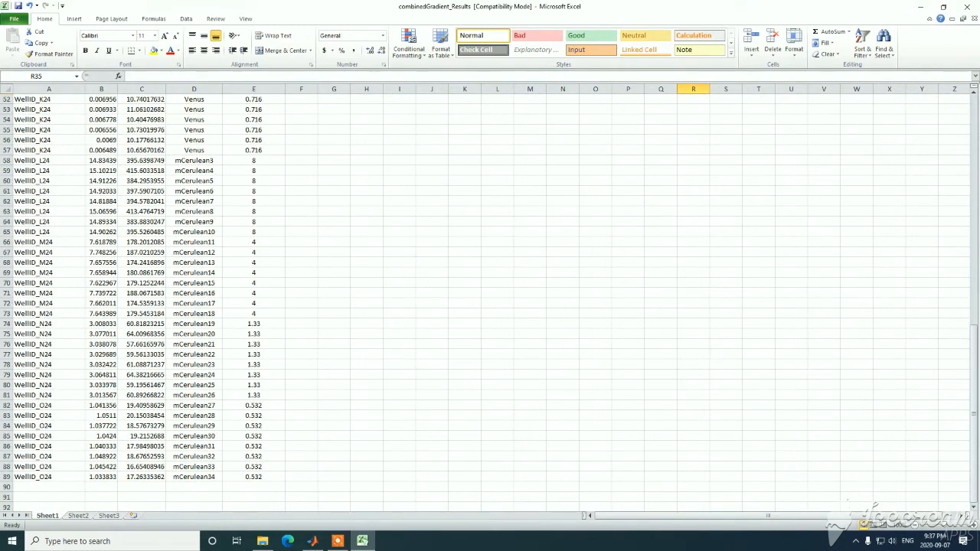
left_click(101, 161)
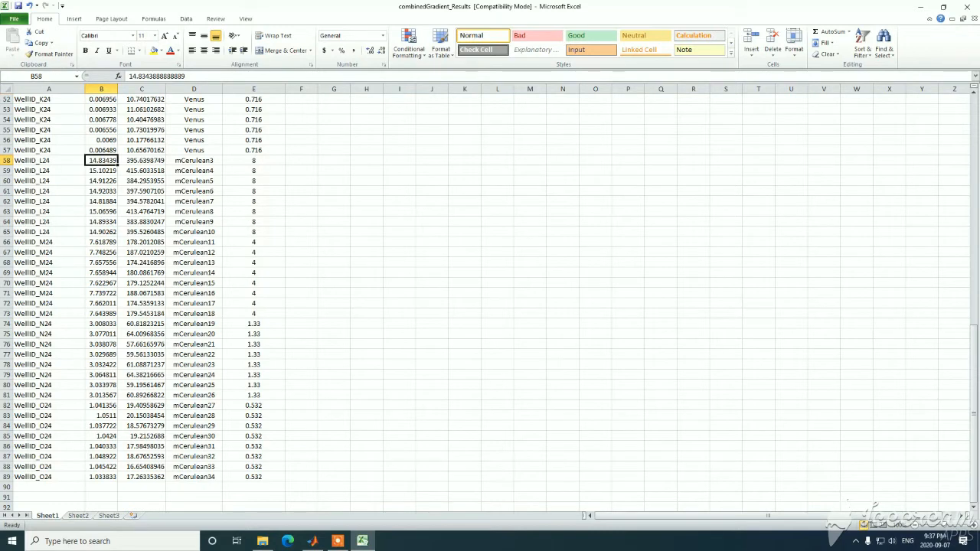
left_click_drag(101, 161, 101, 476)
left_click_drag(253, 161, 253, 476, "ctrl")
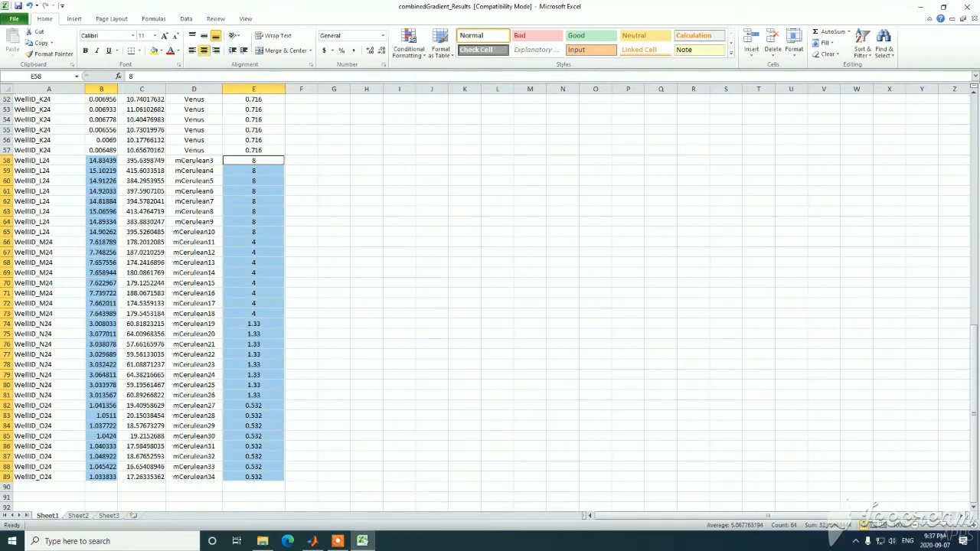
left_click(73, 18)
left_click(303, 42)
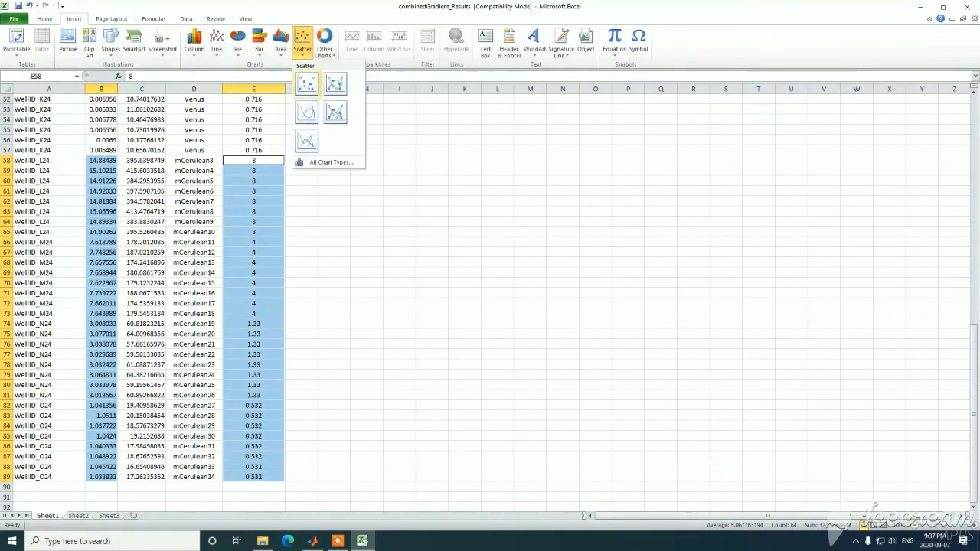
left_click(306, 84)
Step: Place the mCerulean chart directly below the Venus chart and delete its legend
left_click_drag(595, 264, 586, 137)
scroll(586, 137, "up", 5)
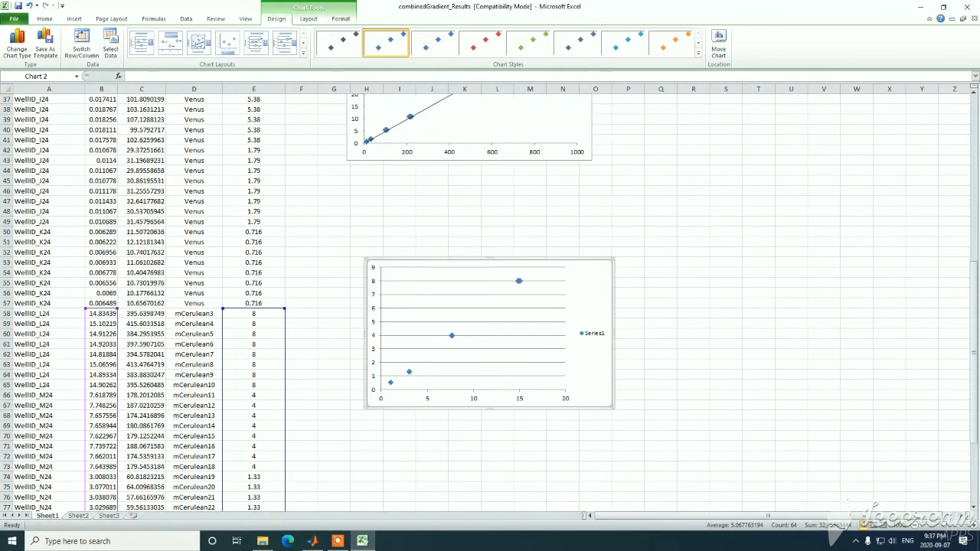
left_click_drag(590, 277, 572, 185)
scroll(573, 185, "up", 4)
left_click(575, 365)
key("Delete")
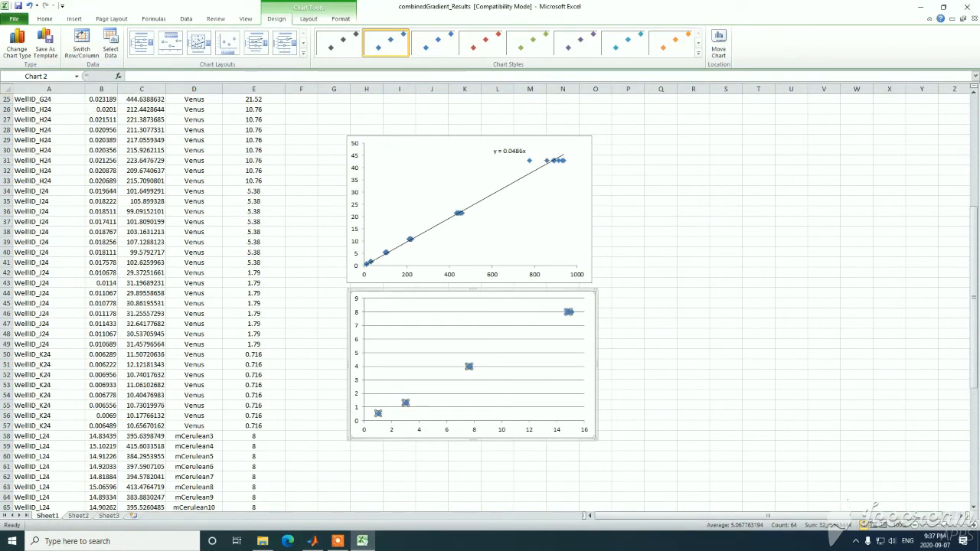
Step: Add a linear trendline with intercept 0.0 and a displayed equation to the mCerulean chart
right_click(569, 311)
left_click(610, 389)
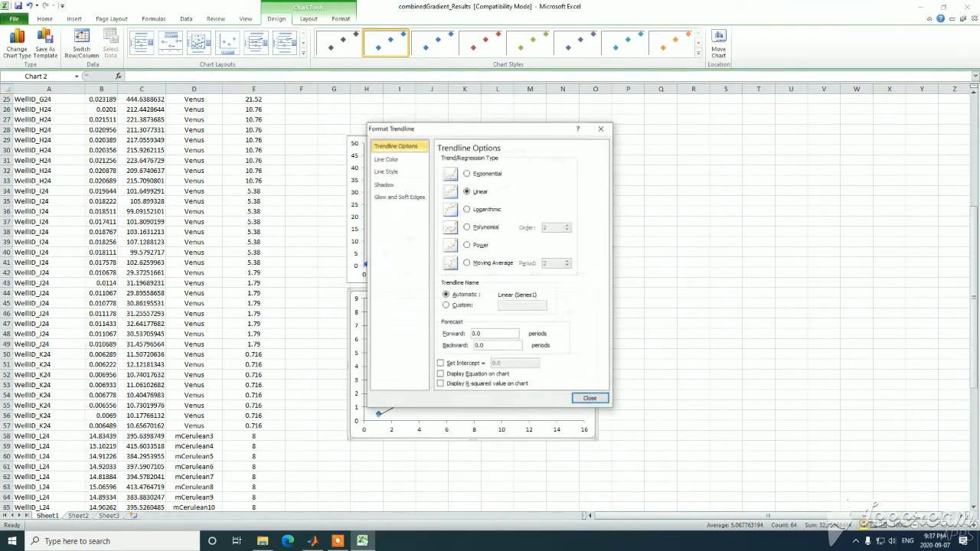
left_click(441, 363)
left_click(440, 374)
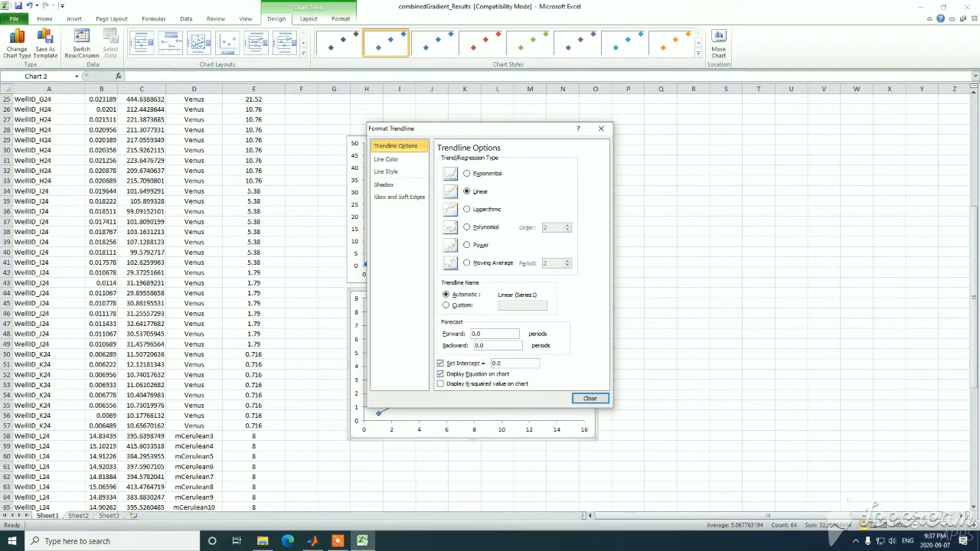
left_click(590, 398)
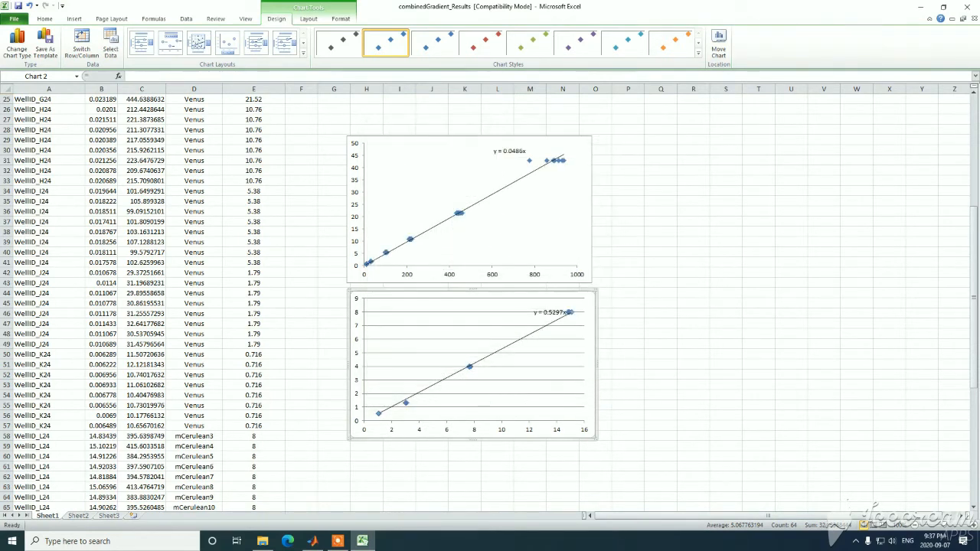
Step: Delete the horizontal gridlines from the mCerulean chart and move both charts' trendline equations clear of the data points
key("Delete")
left_click_drag(549, 313, 500, 302)
left_click_drag(509, 151, 497, 149)
left_click(584, 201)
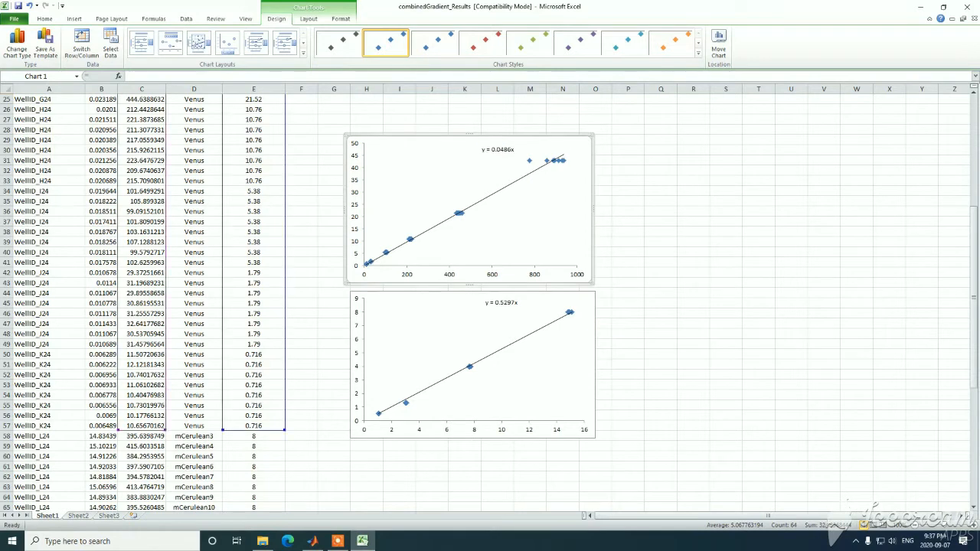
left_click(533, 375)
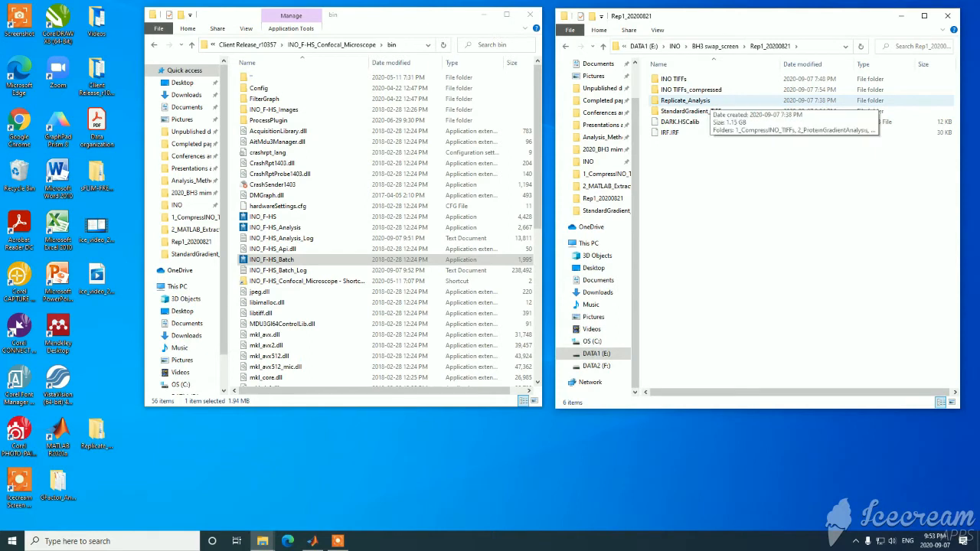
Step: Look through the Replicate_Analysis folder, return to Rep1_20200821, and select the INO TIFFs_compressed folder
double_click(685, 100)
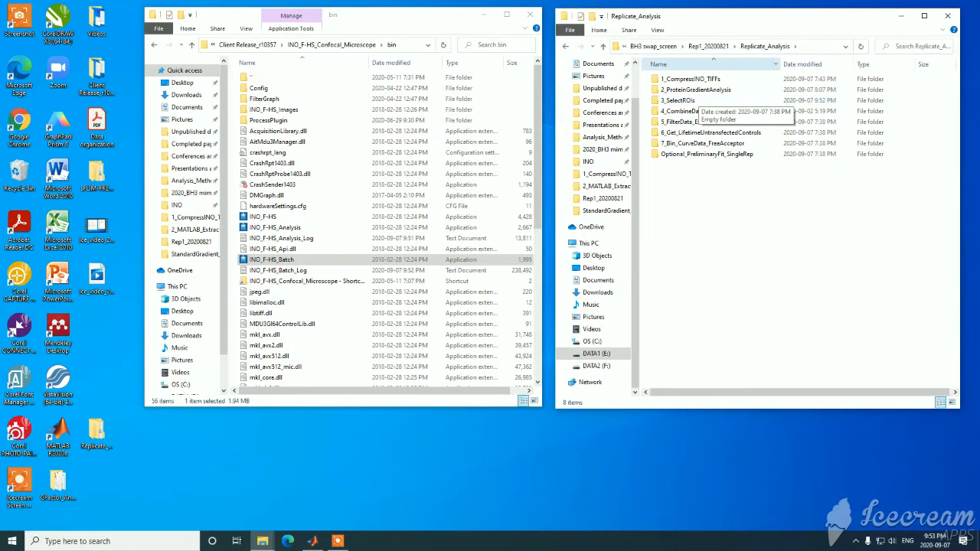
left_click(708, 46)
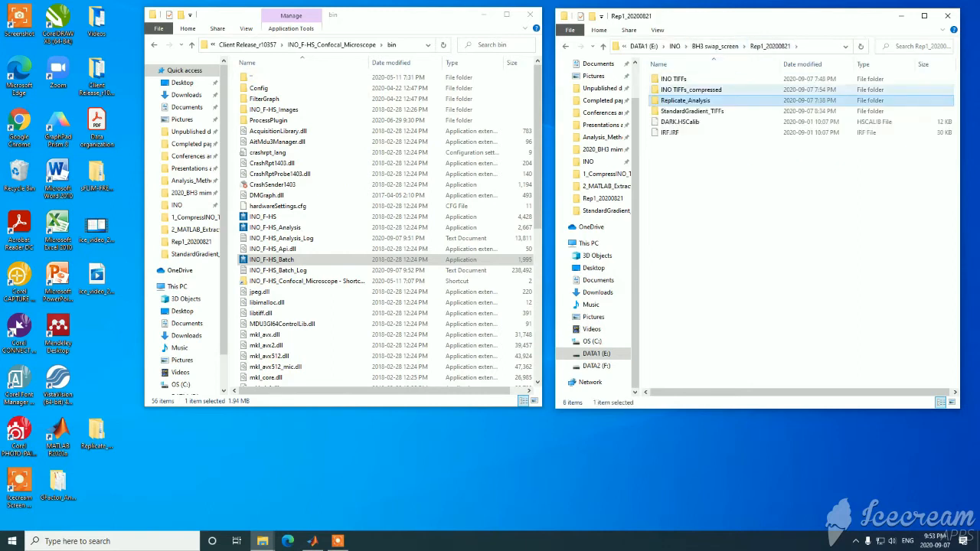
left_click(686, 90)
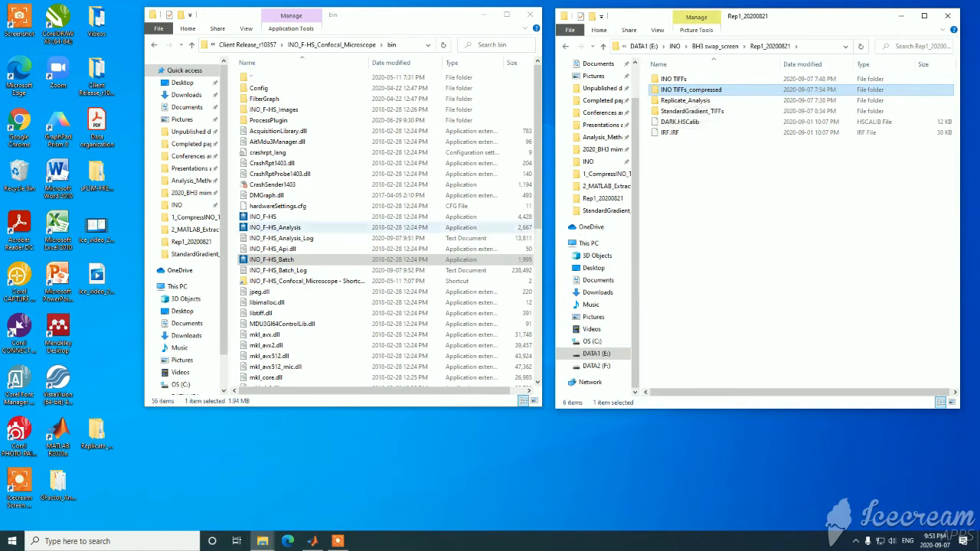
Step: Launch the INO_F-HS_Analysis application and move its window up over the bin folder listing
left_click(275, 227)
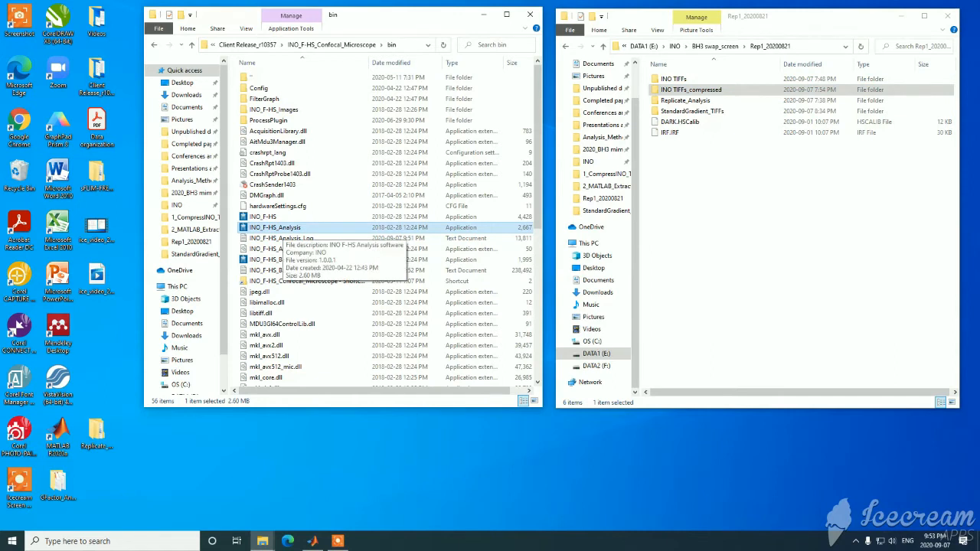
double_click(277, 228)
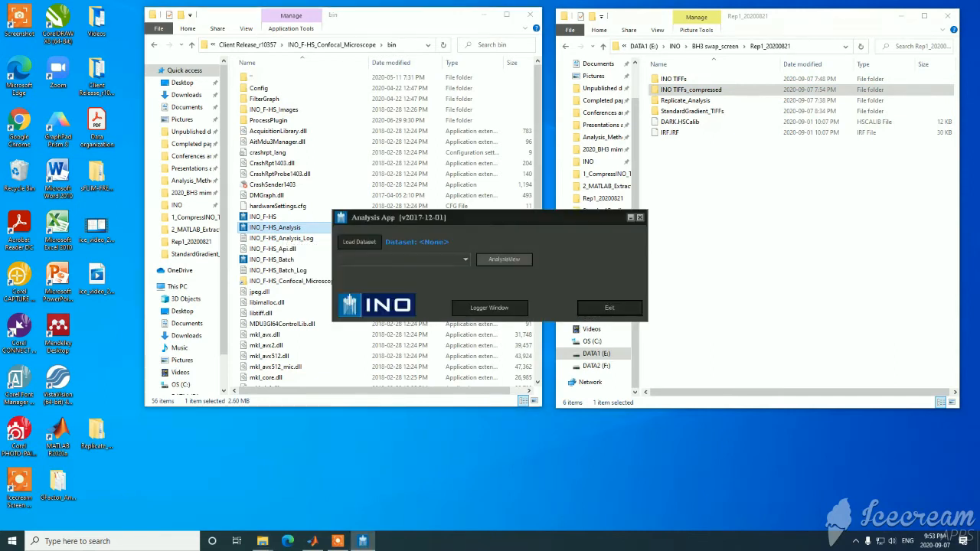
left_click_drag(406, 189, 368, 146)
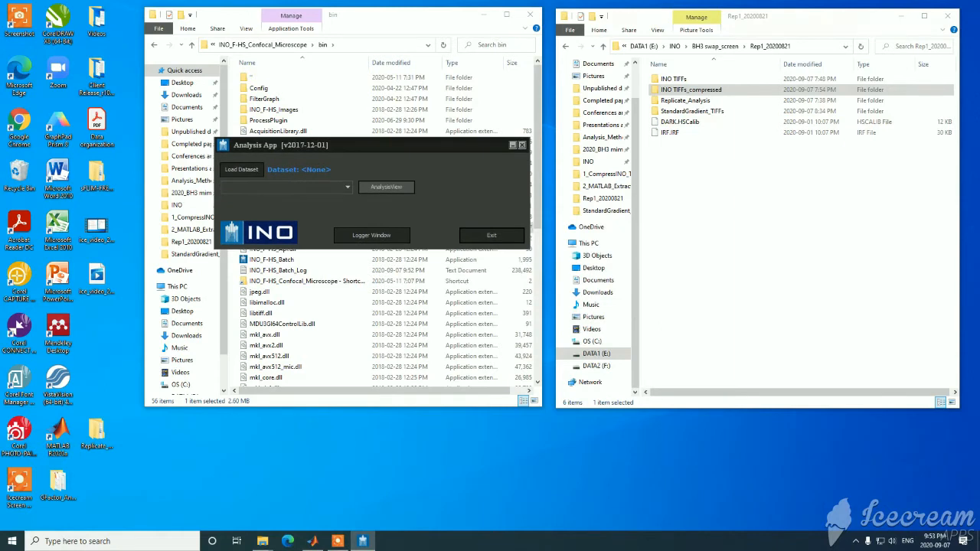
Step: Load the dataset File1.tif from the INO TIFFs_compressed folder of Rep1_20200821
left_click(241, 169)
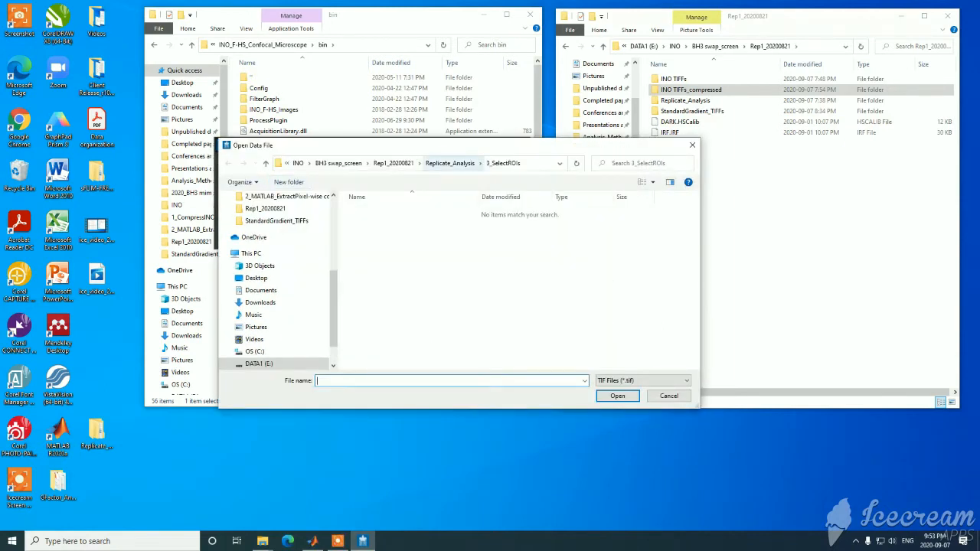
left_click(450, 163)
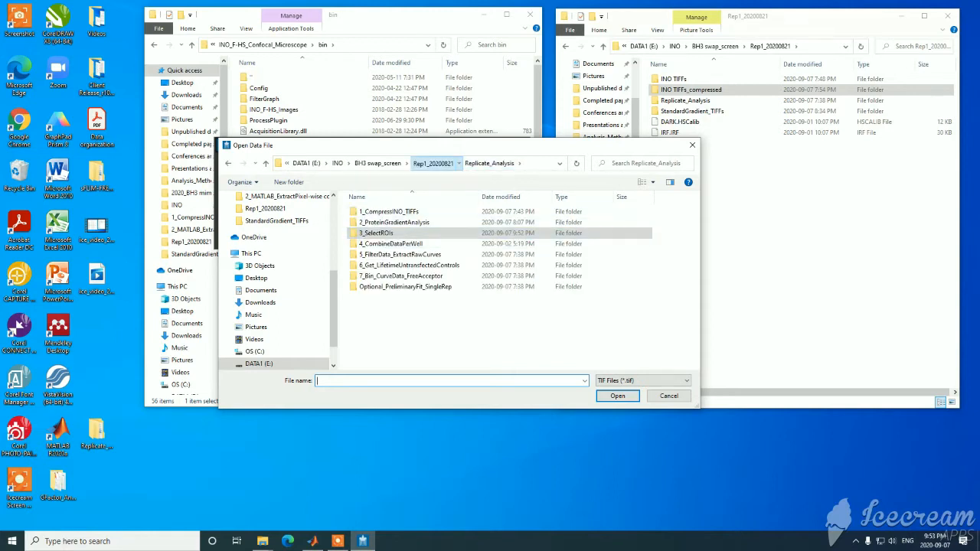
left_click(436, 163)
double_click(417, 223)
left_click(375, 222)
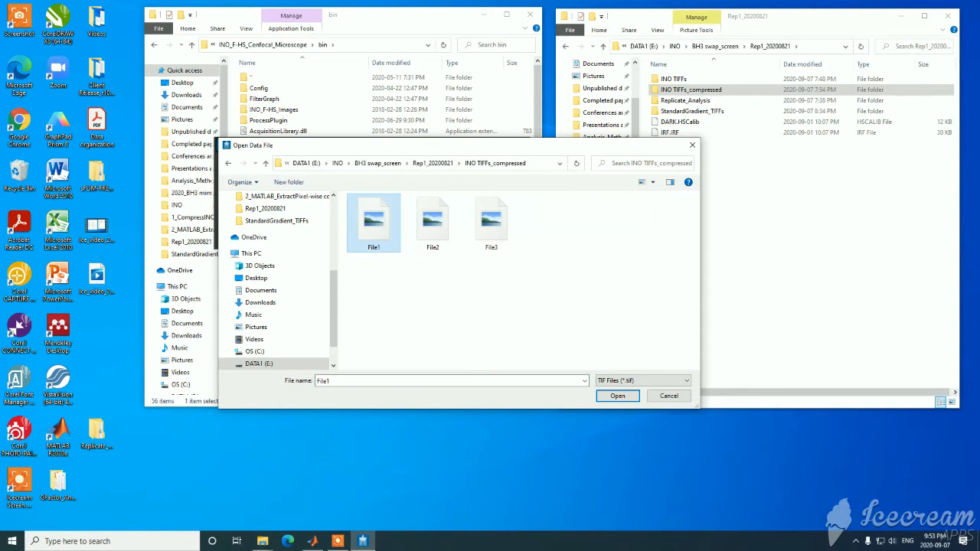
double_click(374, 222)
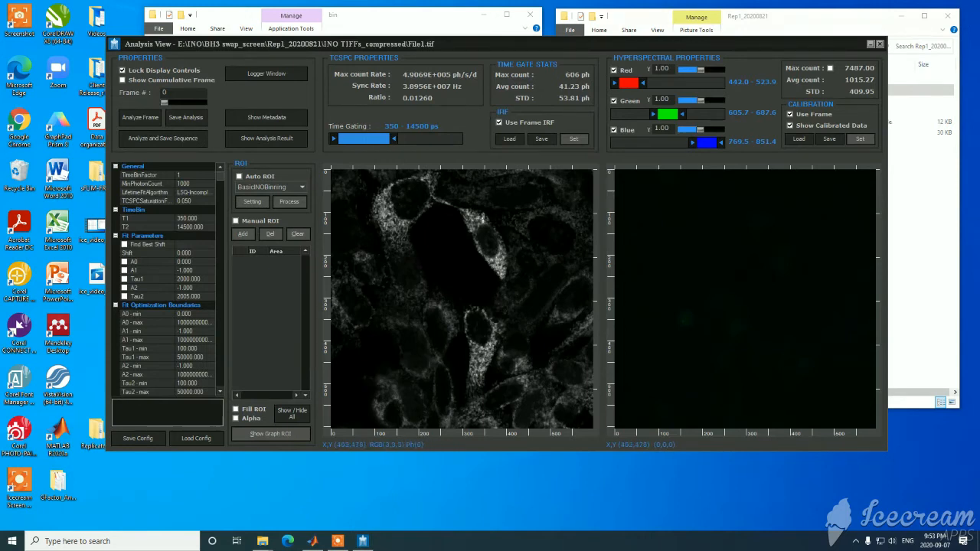
Step: Shift the green hyperspectral band to about 568–650 nm and set the lifetime fit algorithm to MLE-NF_Fixed
left_click_drag(667, 114, 658, 115)
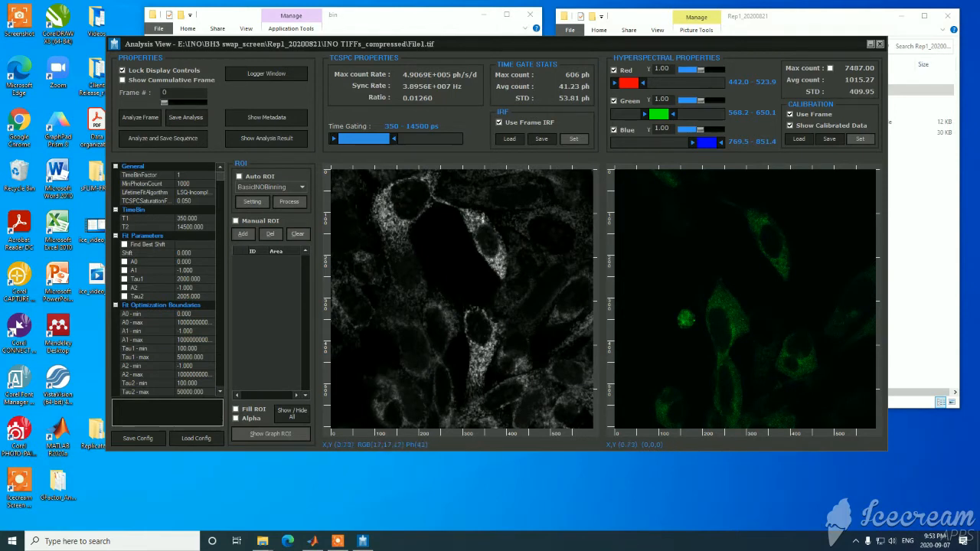
left_click(194, 193)
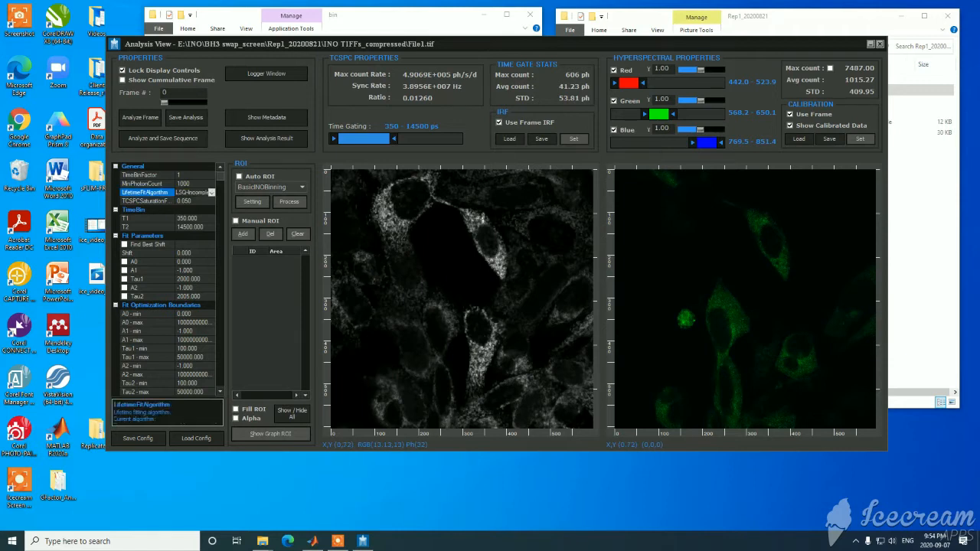
left_click(211, 193)
left_click(196, 215)
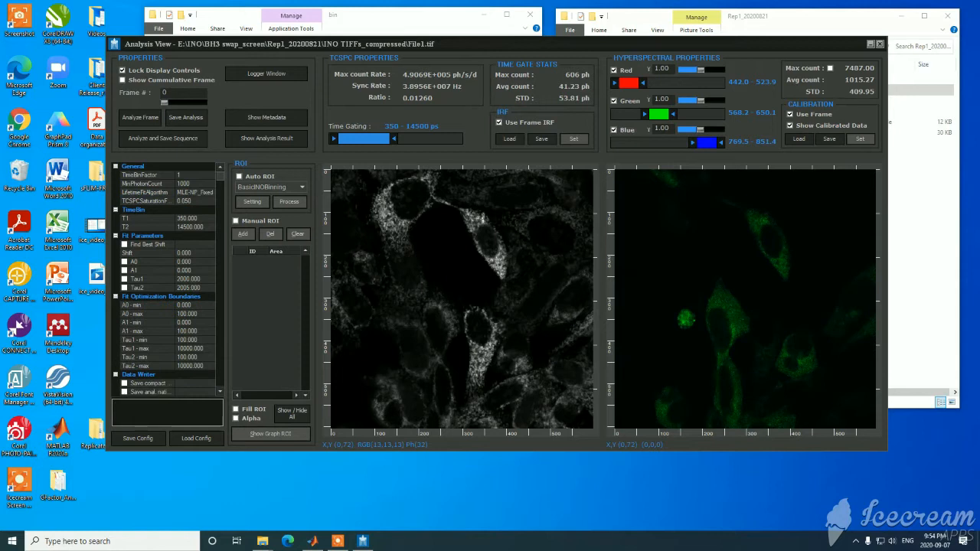
Step: Set the fit parameters Tau1 to 3800 and A0 to 50
left_click(147, 280)
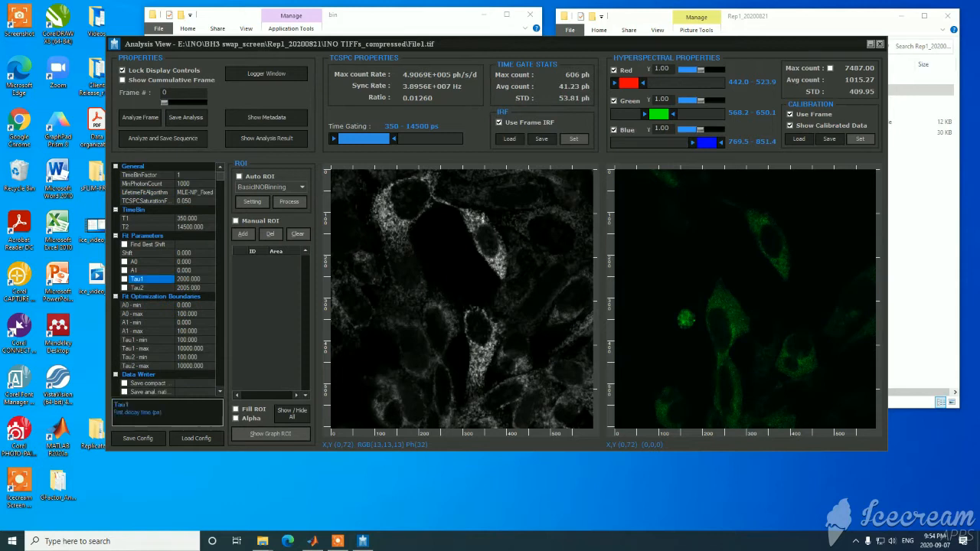
left_click_drag(200, 280, 175, 280)
type("3800")
key("Return")
left_click(183, 262)
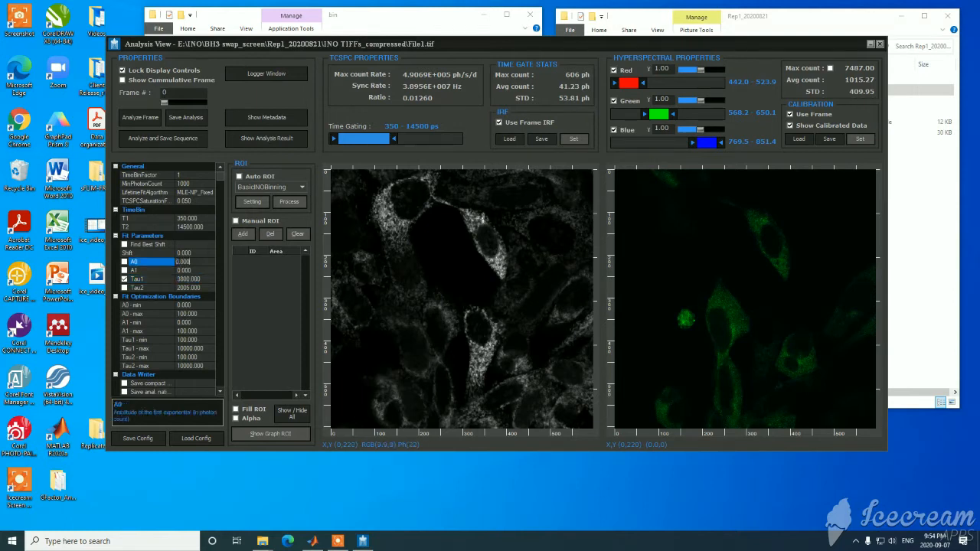
type("50")
key("Return")
Step: Enable automatic ROI selection with the NehadWatershedSeg method and process the image
left_click(240, 177)
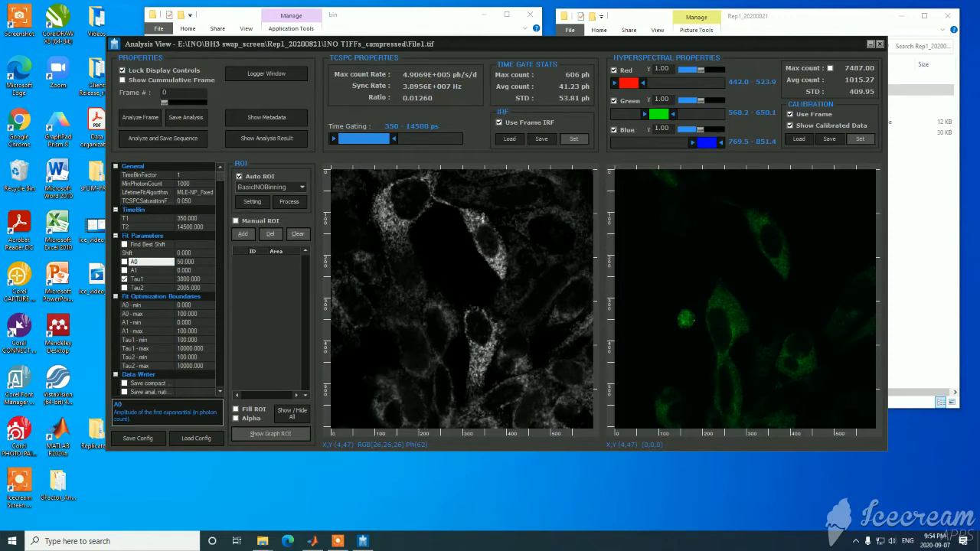
left_click(270, 187)
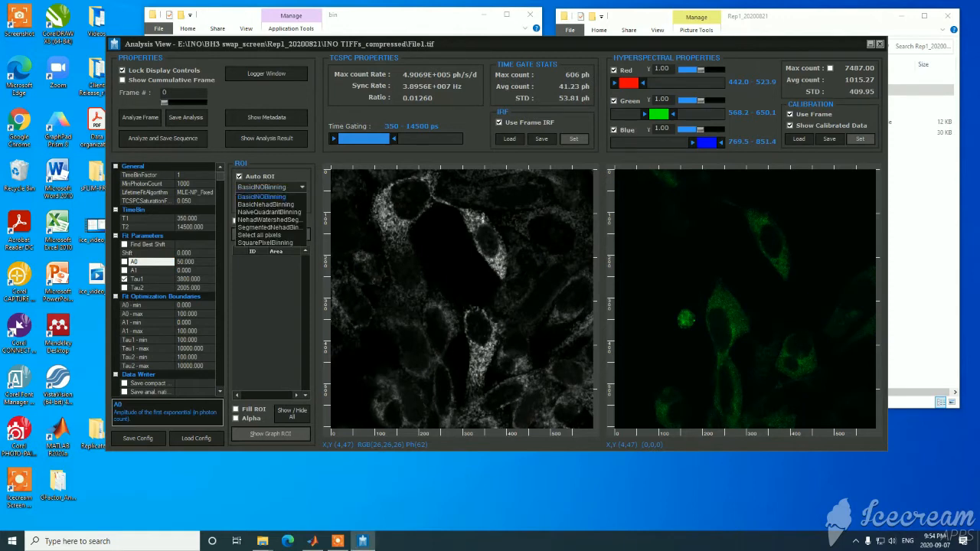
left_click(267, 220)
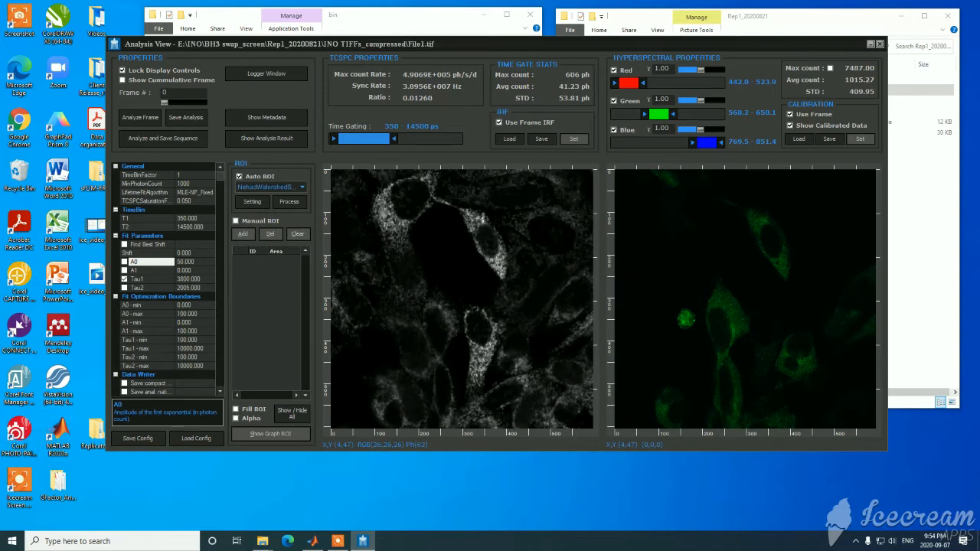
left_click(289, 202)
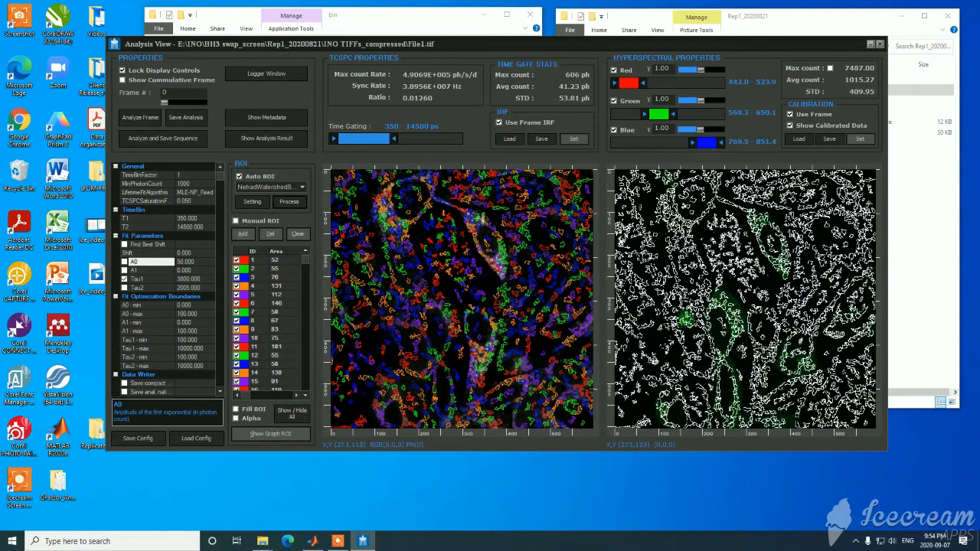
Step: Inspect the segmented ROIs around the cells and view ROI 4's TCSPC decay and hyperspectral graphs
scroll(520, 214, "up", 5)
left_click_drag(400, 263, 483, 246)
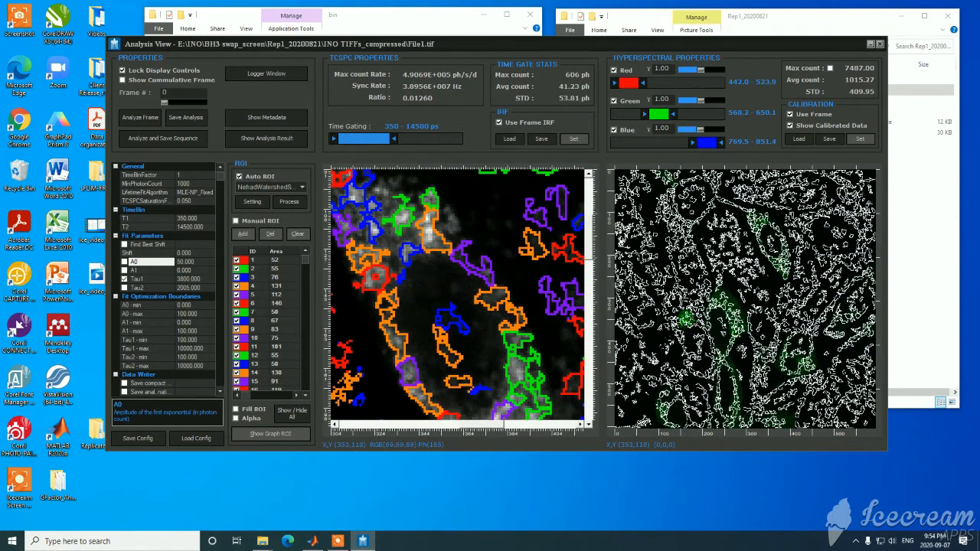
scroll(439, 224, "down", 2)
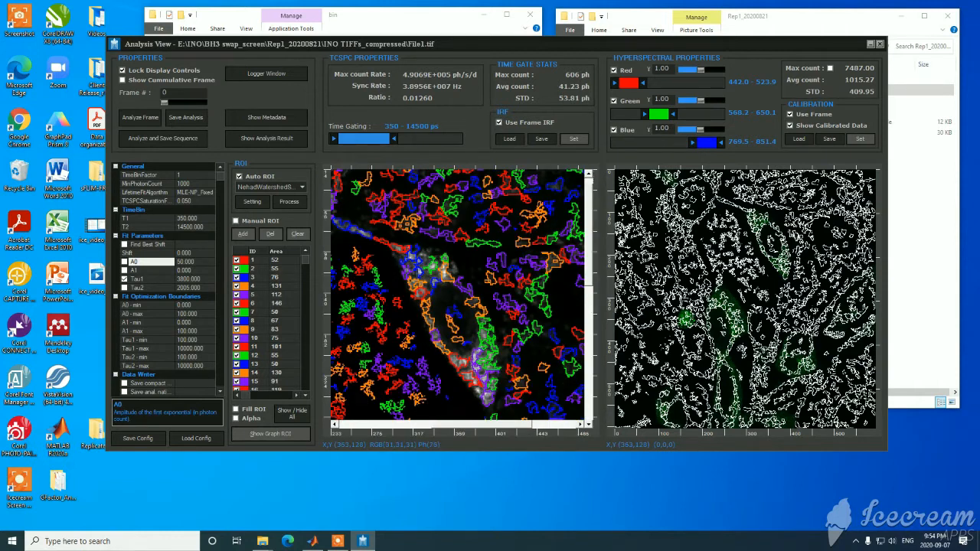
left_click_drag(381, 272, 461, 222)
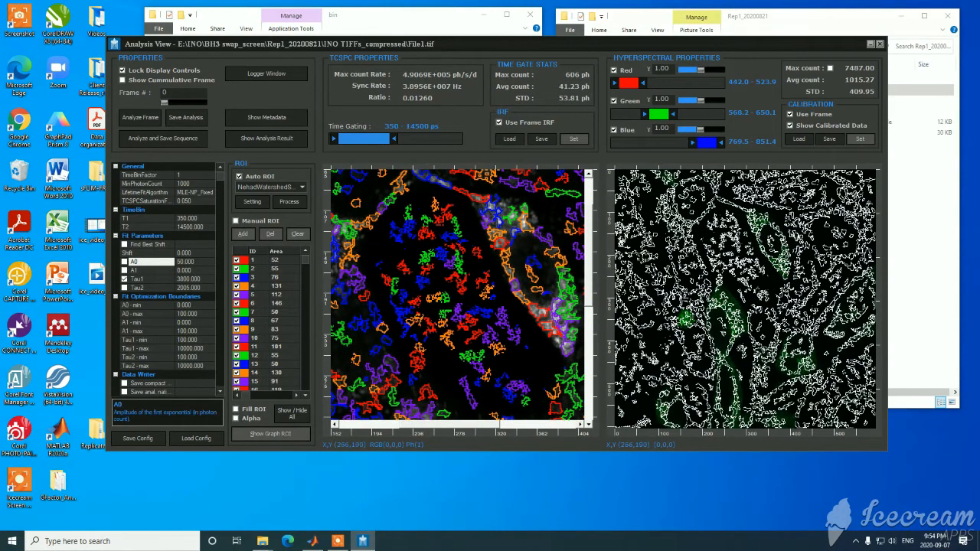
scroll(447, 298, "down", 2)
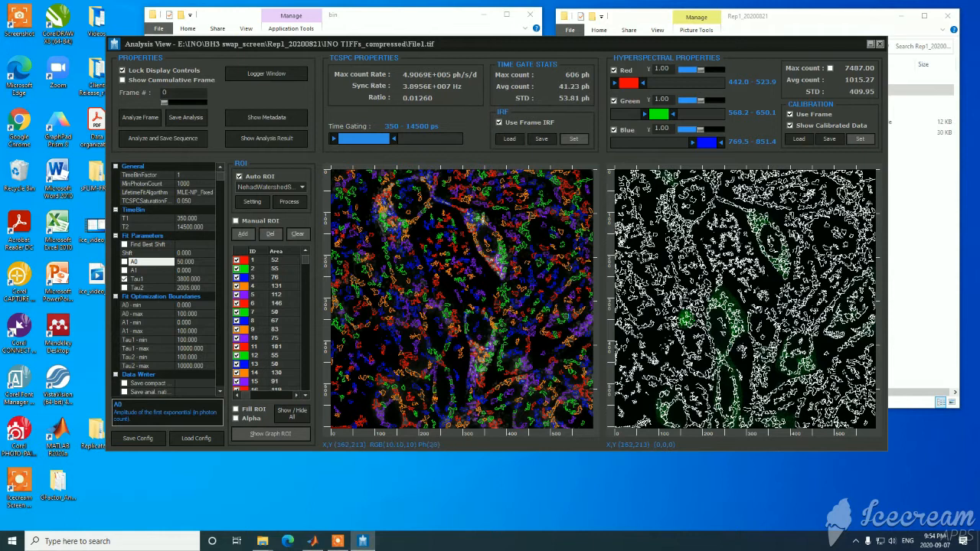
left_click(264, 260)
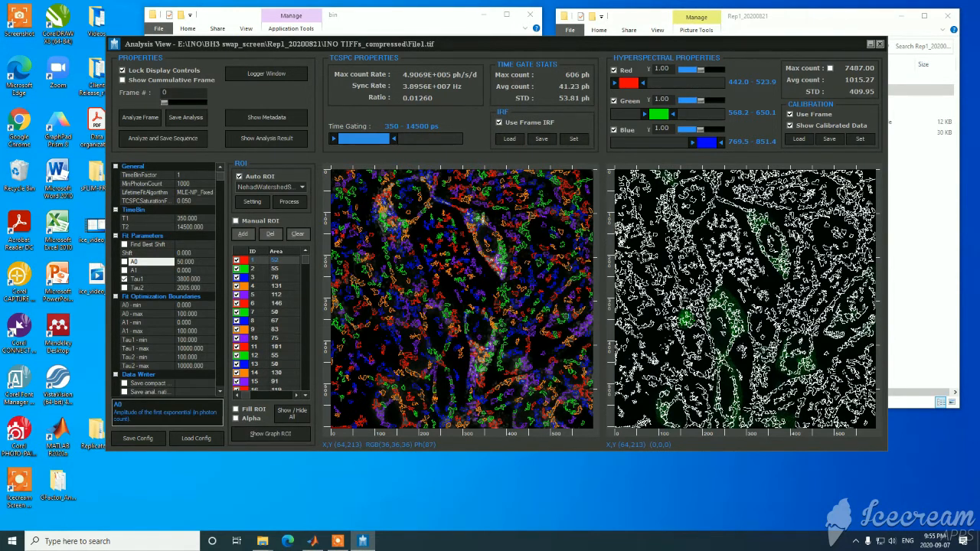
double_click(264, 286)
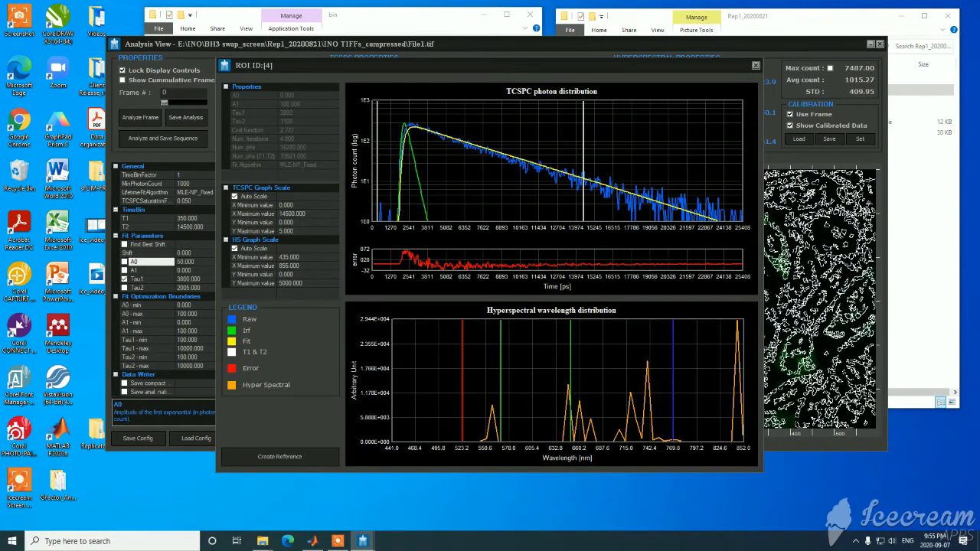
left_click(755, 66)
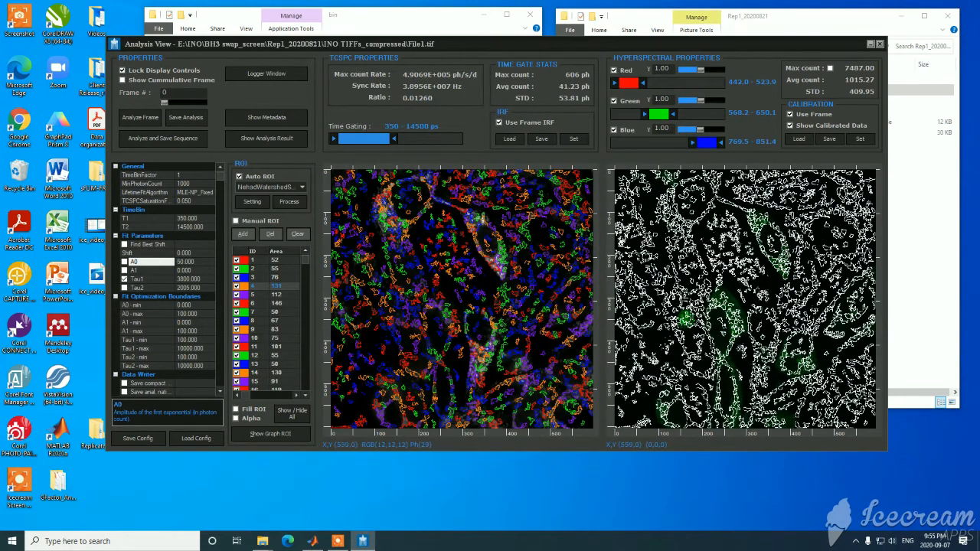
Step: Load the IRF.IRF file from the Rep1_20200821 folder as the instrument response
left_click(510, 138)
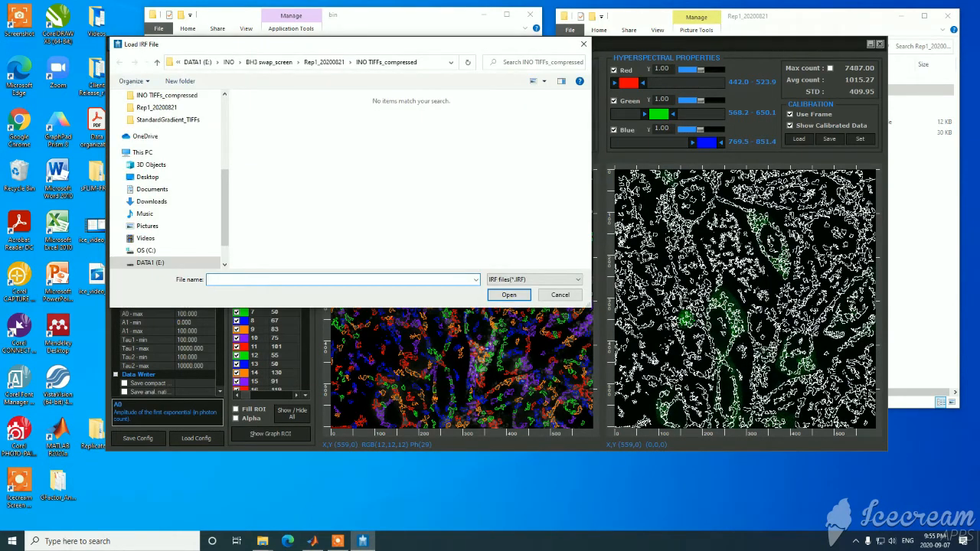
left_click(324, 62)
left_click(260, 153)
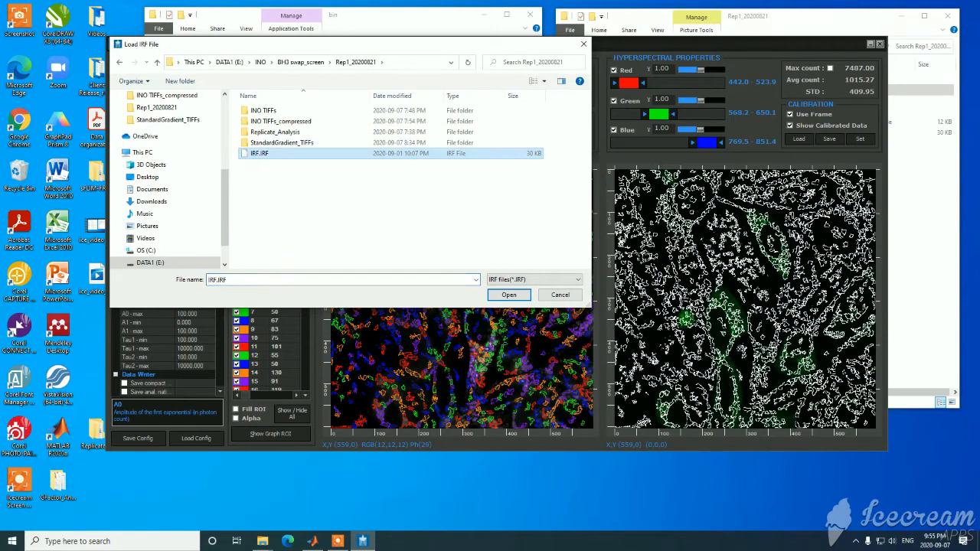
left_click(508, 295)
Step: Load DARK.HSCalib from the Rep1_20200821 folder as the hyperspectral calibration
left_click(799, 138)
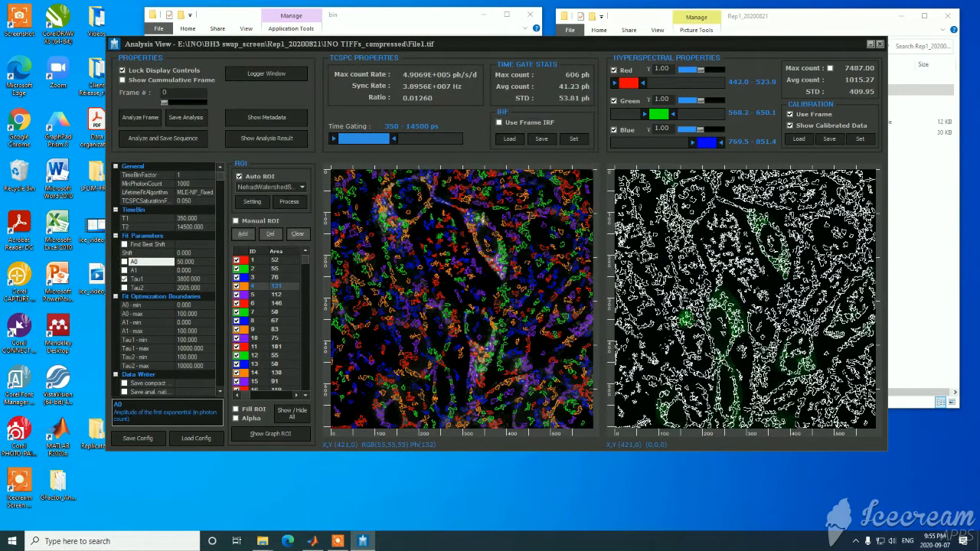
left_click(270, 153)
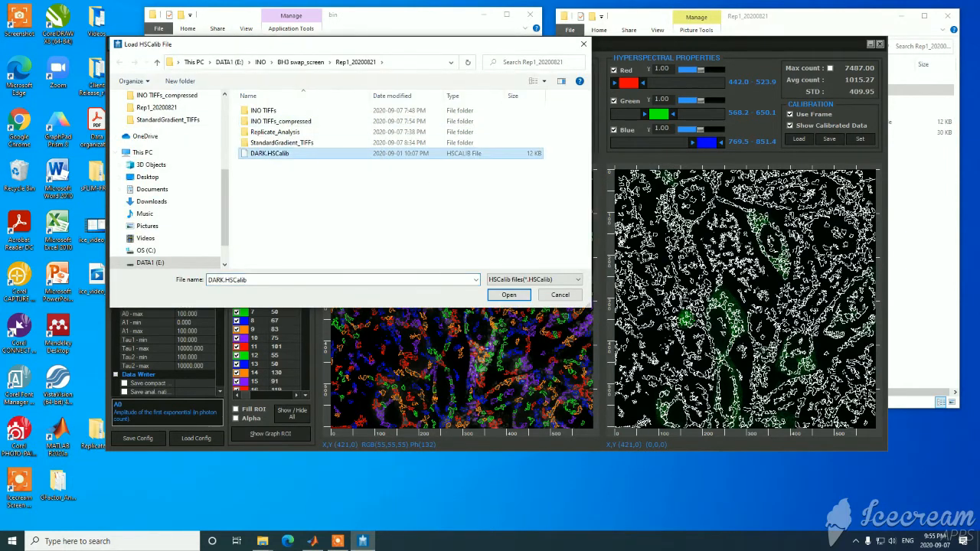
left_click(509, 294)
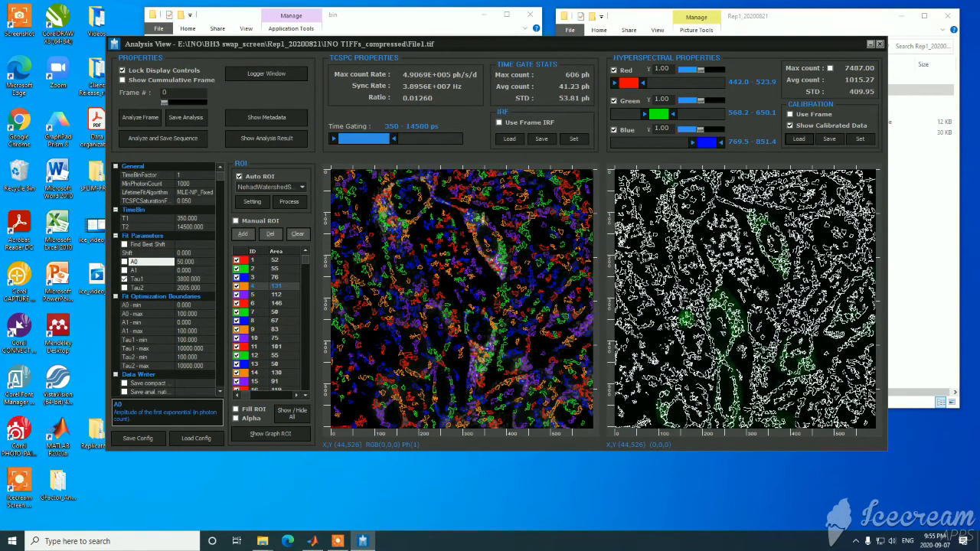
Step: Save the analysis configuration as WatershedSegmentation_ in the Replicate_Analysis\3_SelectROIs folder and exit the analysis application
left_click(138, 438)
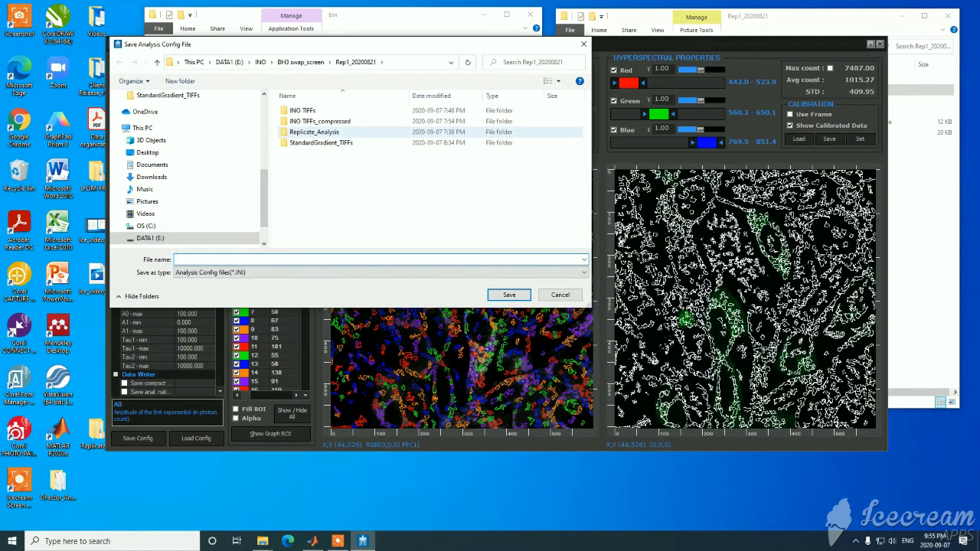
left_click(300, 62)
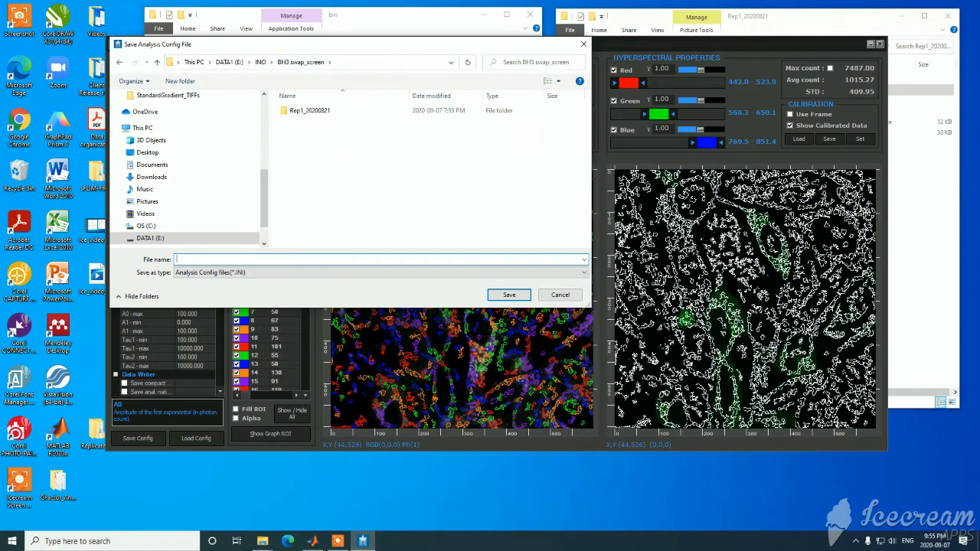
double_click(309, 110)
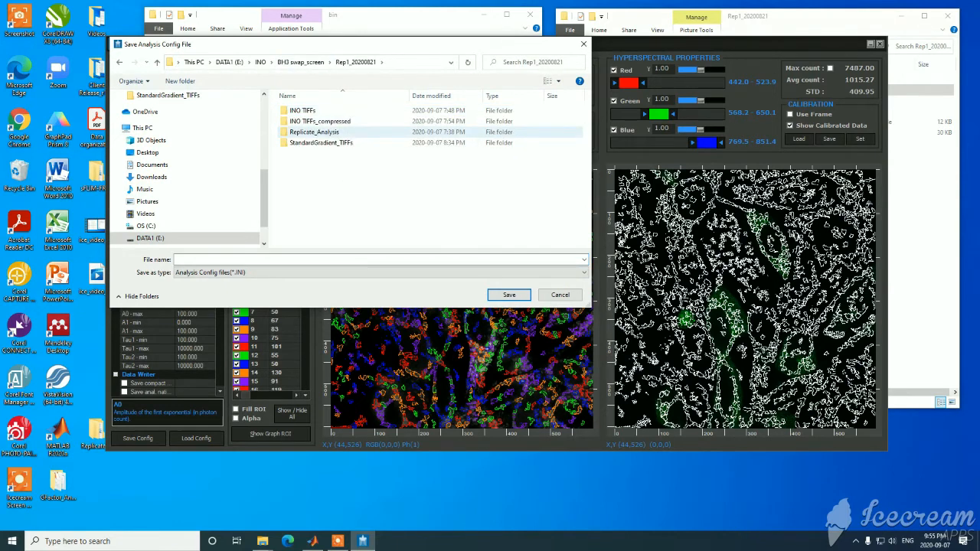
double_click(313, 132)
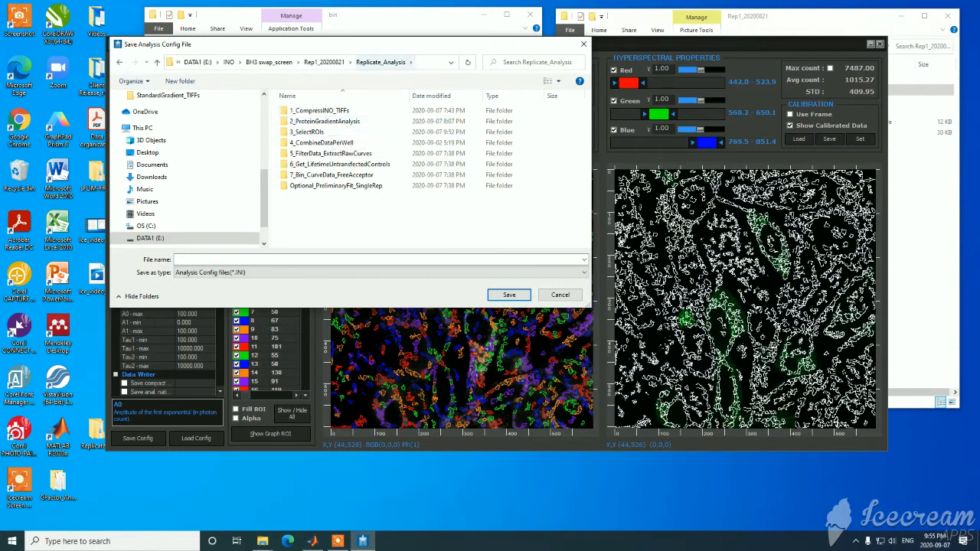
double_click(314, 131)
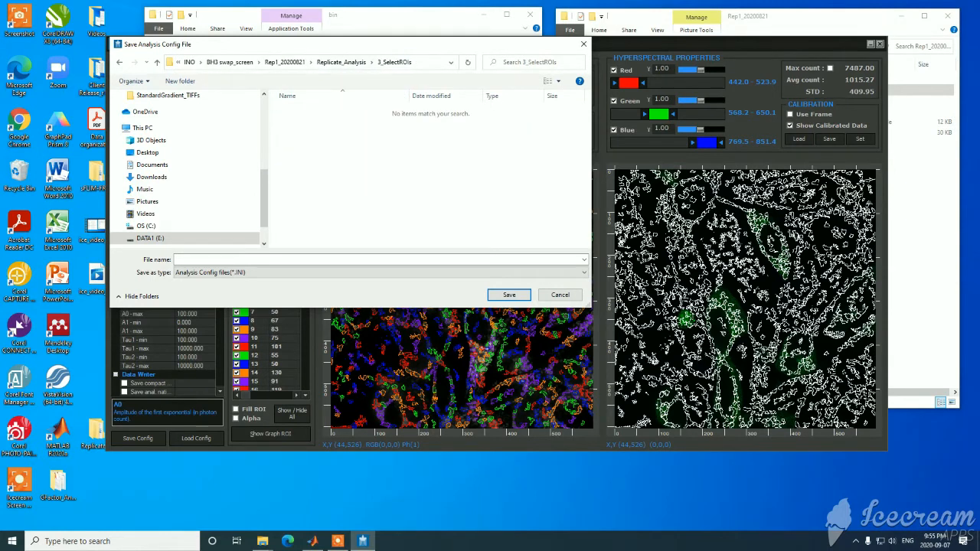
left_click(367, 260)
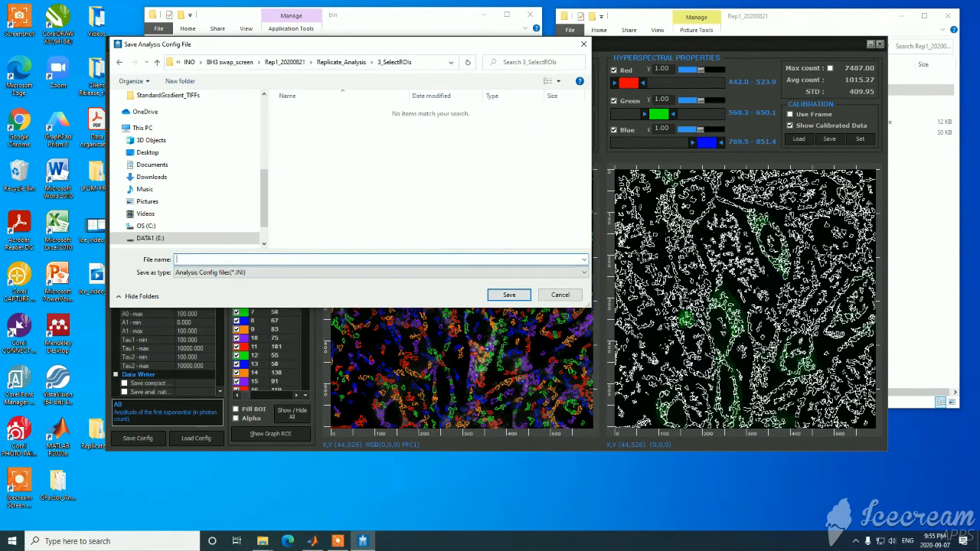
type("Watershed")
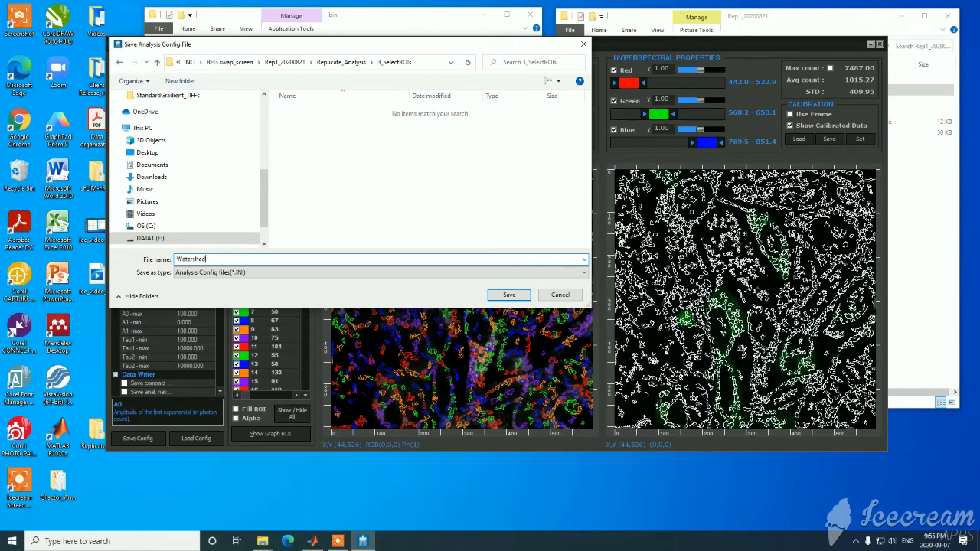
type("Segmentation_")
left_click(509, 295)
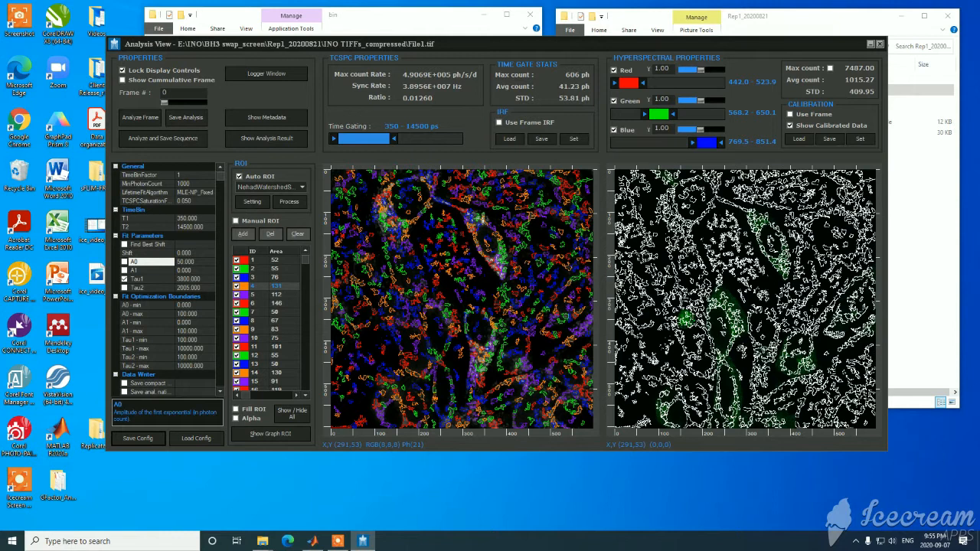
left_click(879, 44)
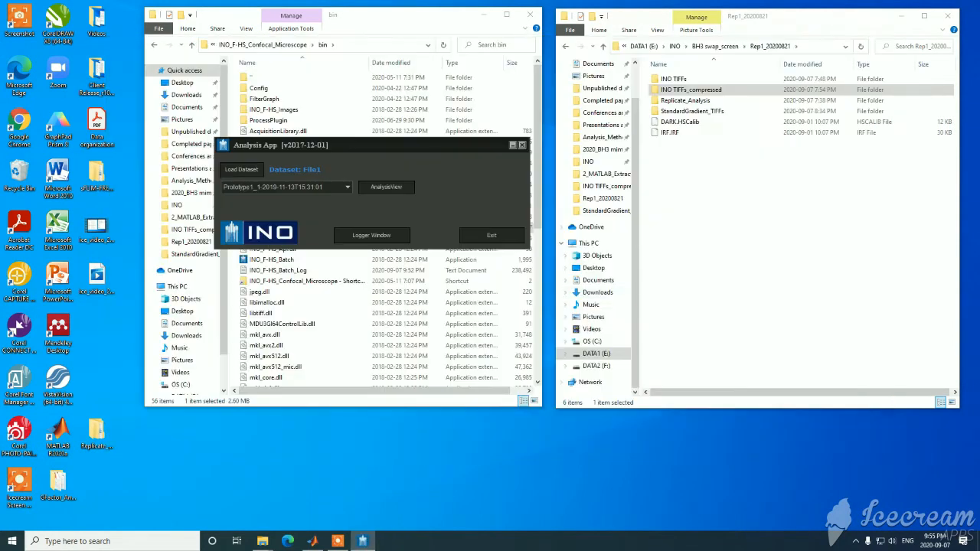
left_click(491, 235)
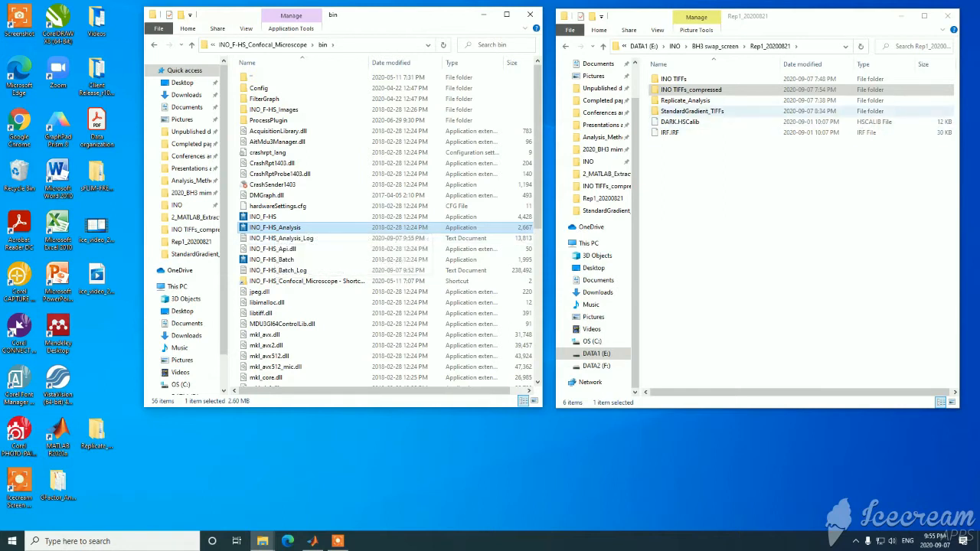
Step: Open the WatershedSegmentation_ configuration file from Replicate_Analysis\3_SelectROIs and go to its writer settings
left_click(715, 46)
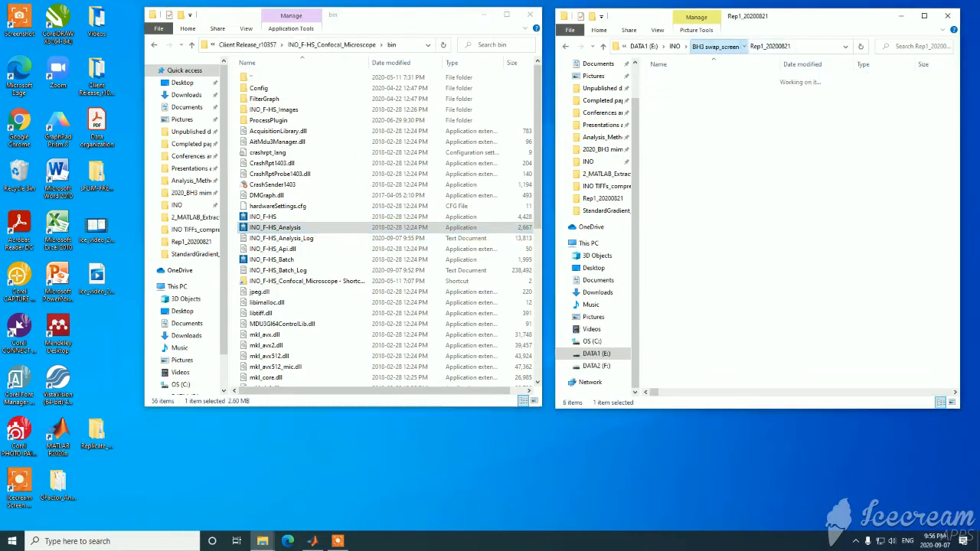
double_click(674, 79)
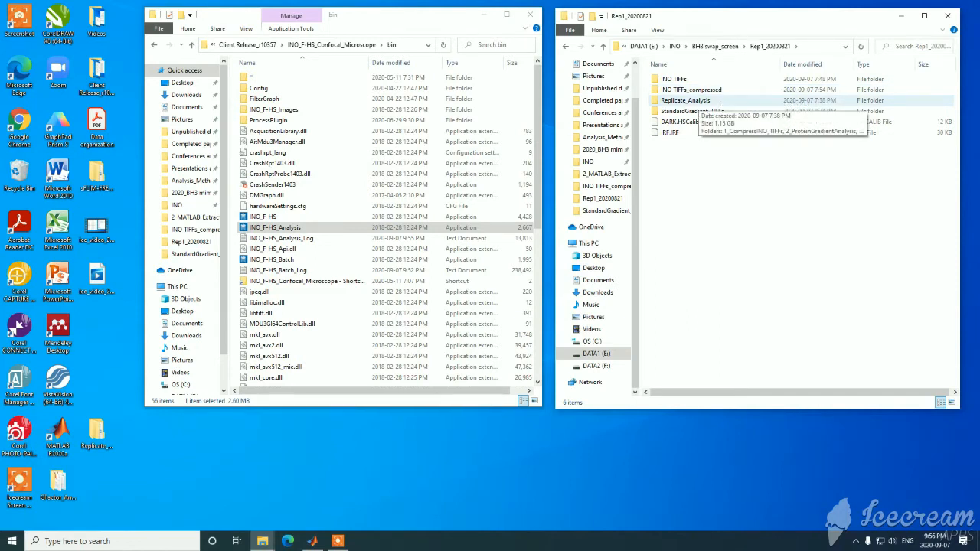
double_click(689, 100)
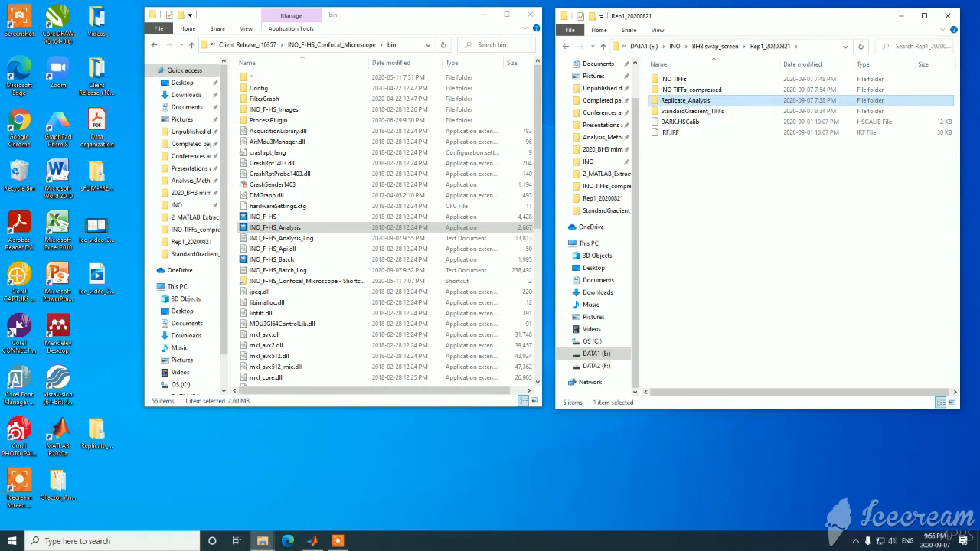
double_click(689, 100)
left_click(694, 80)
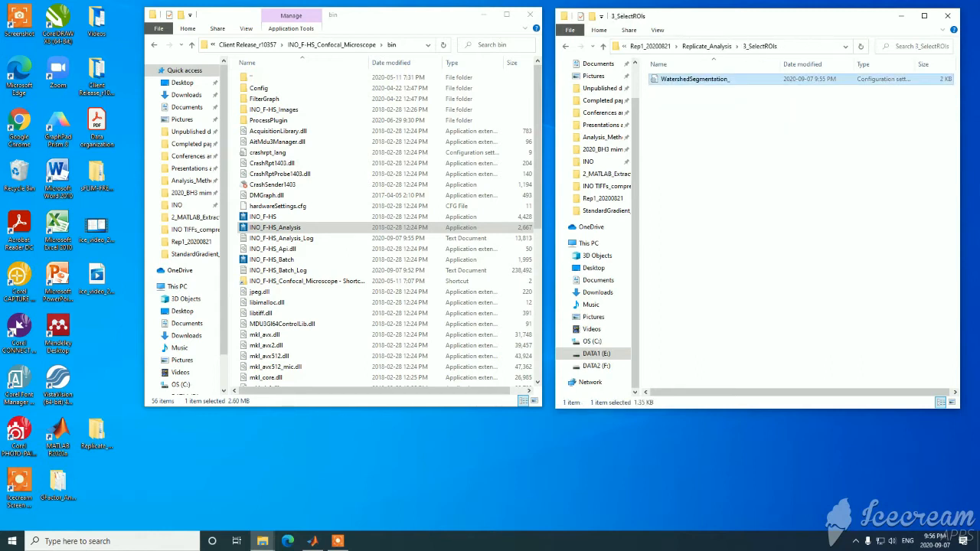
double_click(695, 79)
scroll(460, 266, "down", 2)
scroll(461, 266, "up", 2)
scroll(461, 266, "down", 4)
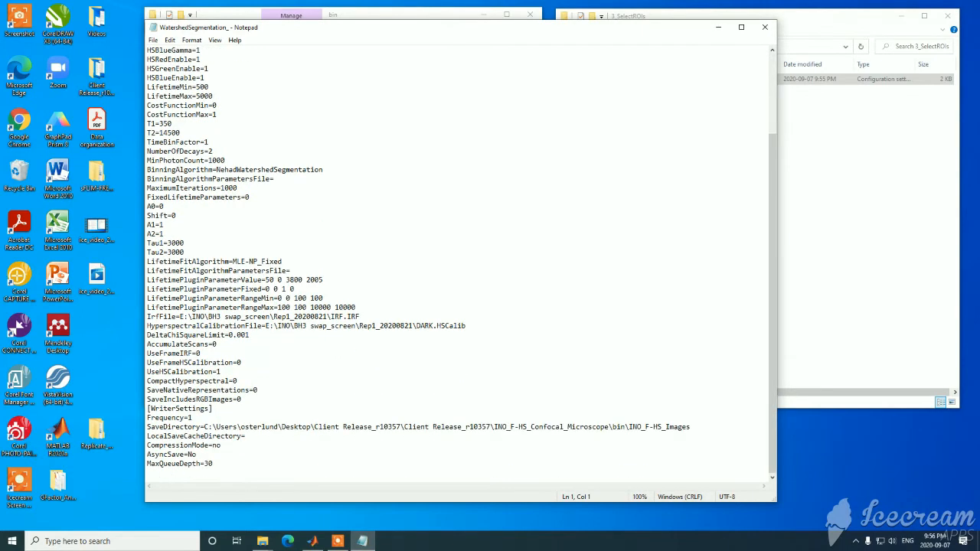
Step: Set LocalSaveCacheDirectory to '' in the WatershedSegmentation_ file, then save and close it
left_click_drag(148, 436, 242, 436)
left_click(245, 437)
type("\"\"")
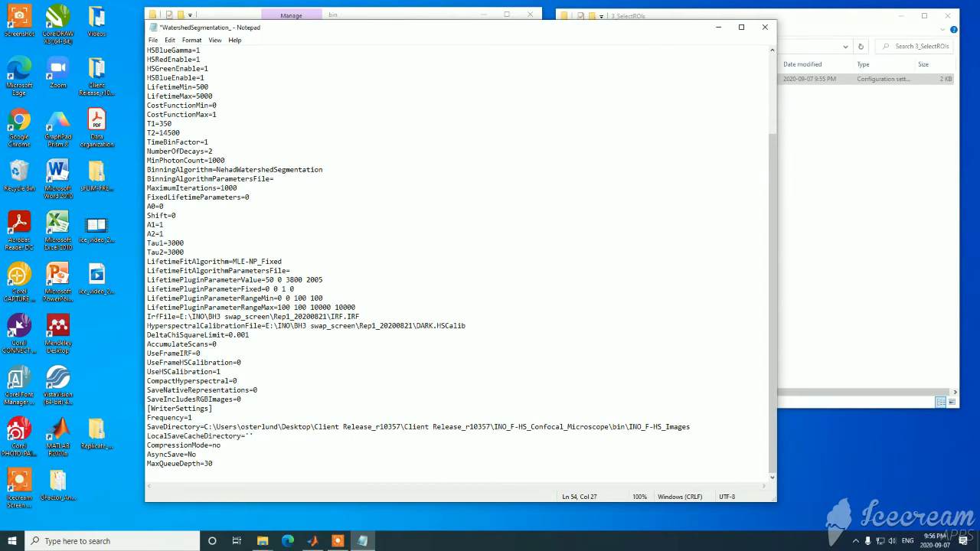
left_click(156, 51)
left_click(153, 40)
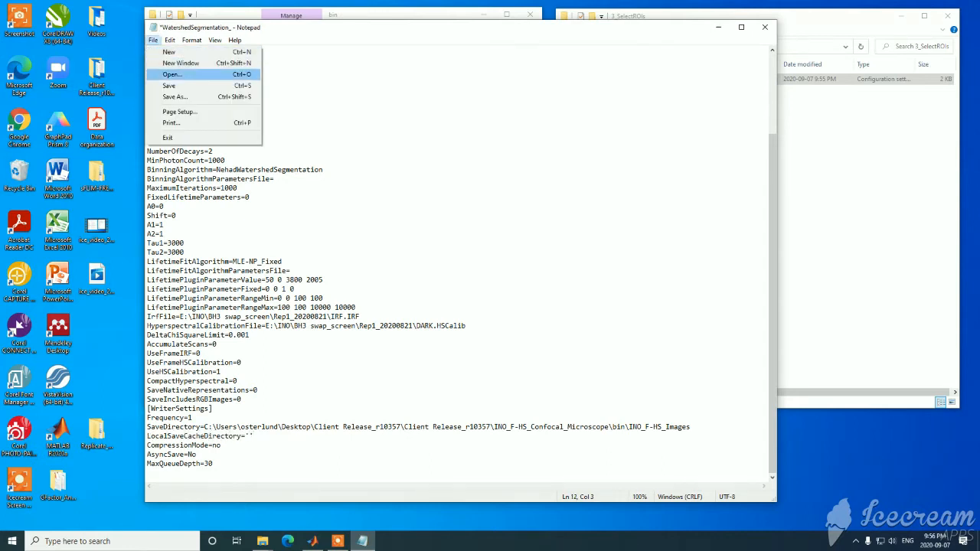
left_click(168, 85)
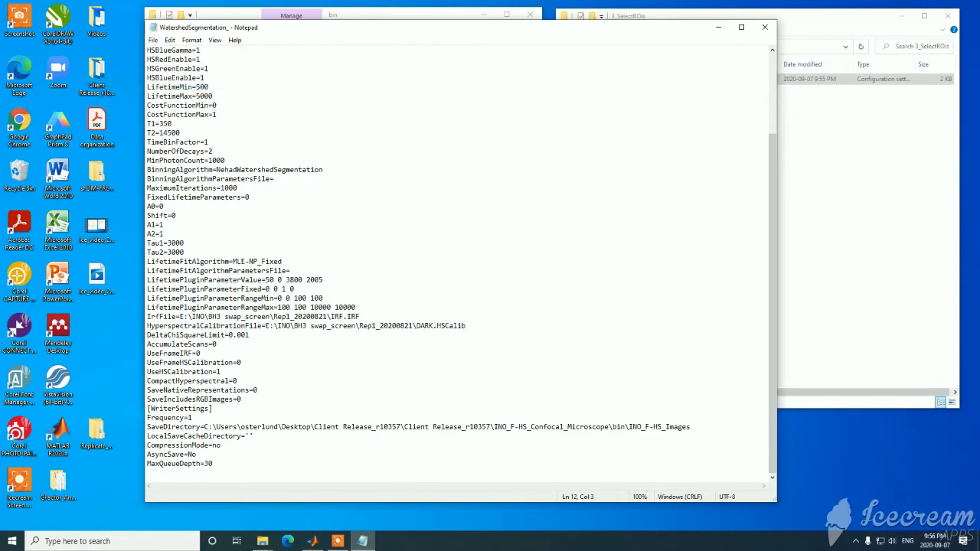
left_click(764, 27)
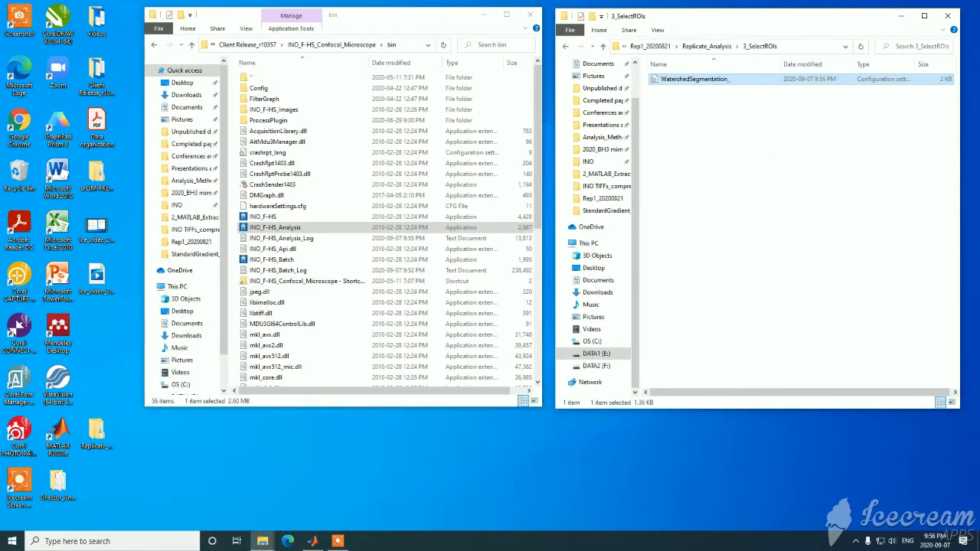
Step: Go back to the Replicate_Analysis folder and launch the INO_F-HS_Batch application from the bin folder
left_click(710, 46)
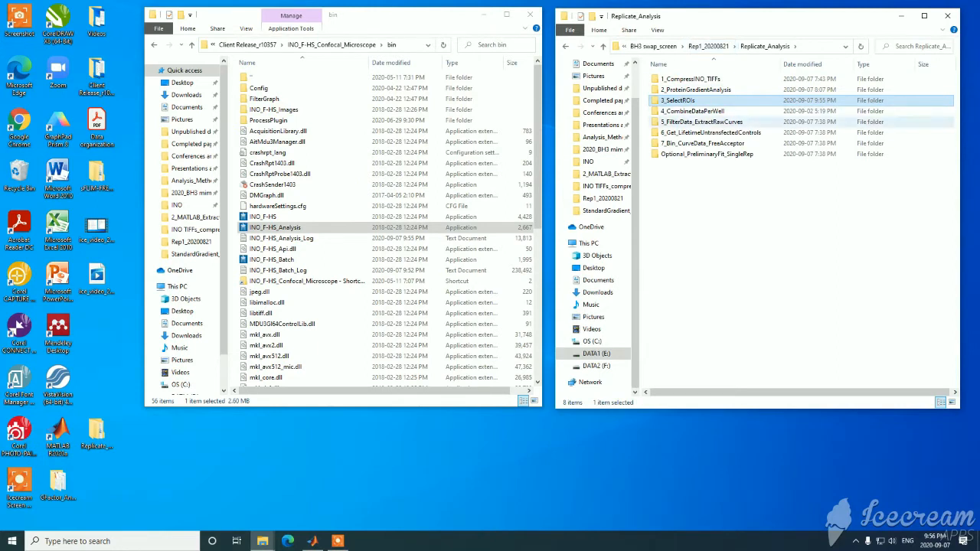
left_click_drag(808, 16, 802, 15)
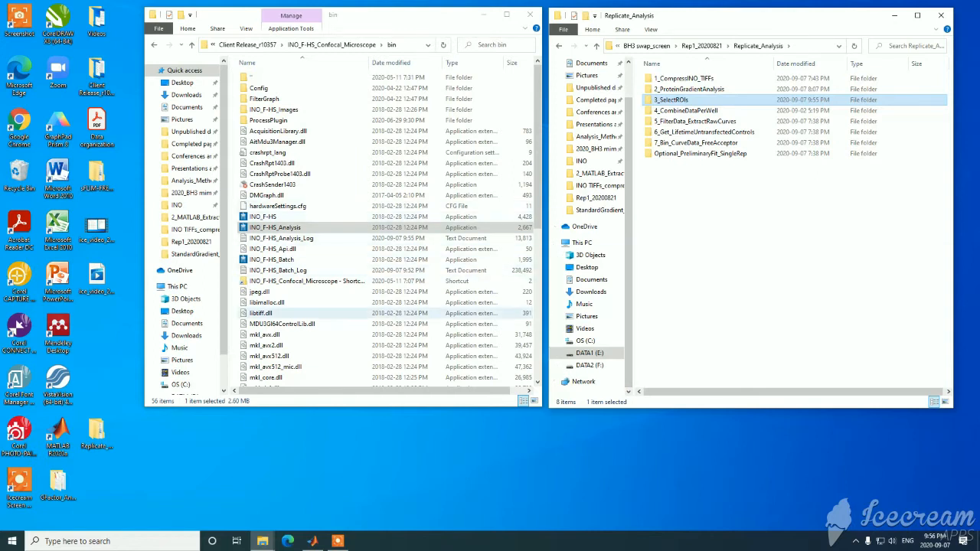
double_click(271, 259)
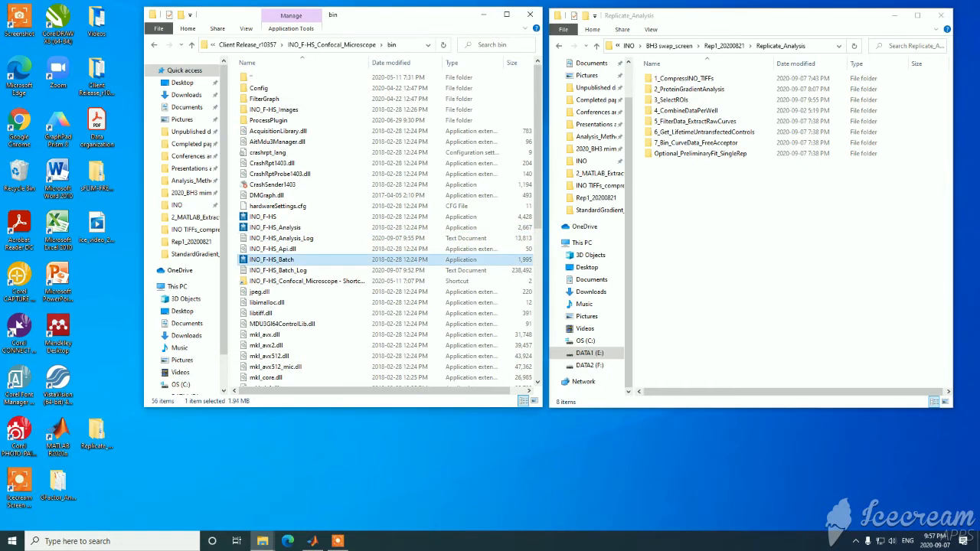
left_click_drag(444, 175, 324, 136)
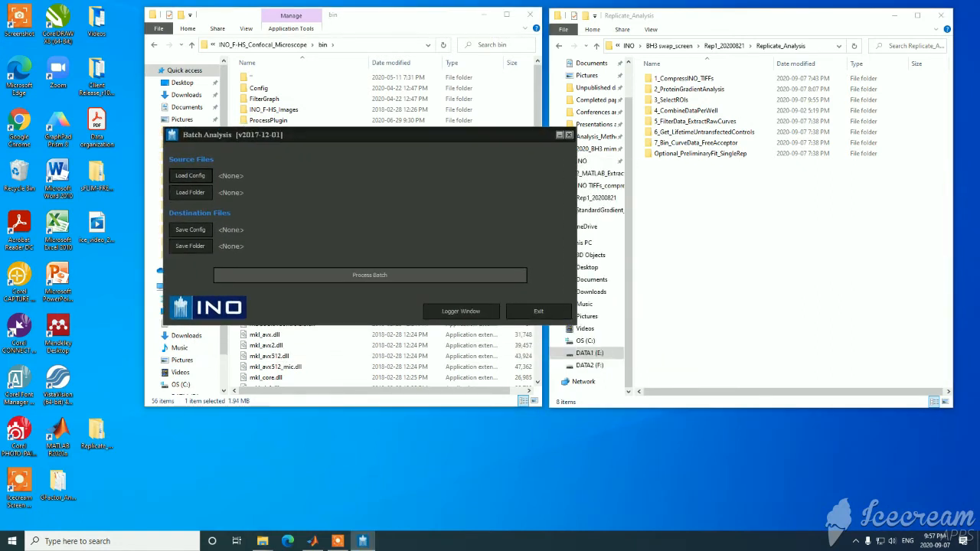
Step: Load WatershedSegmentation_ from Replicate_Analysis\3_SelectROIs as the source configuration for the batch analysis
left_click(190, 176)
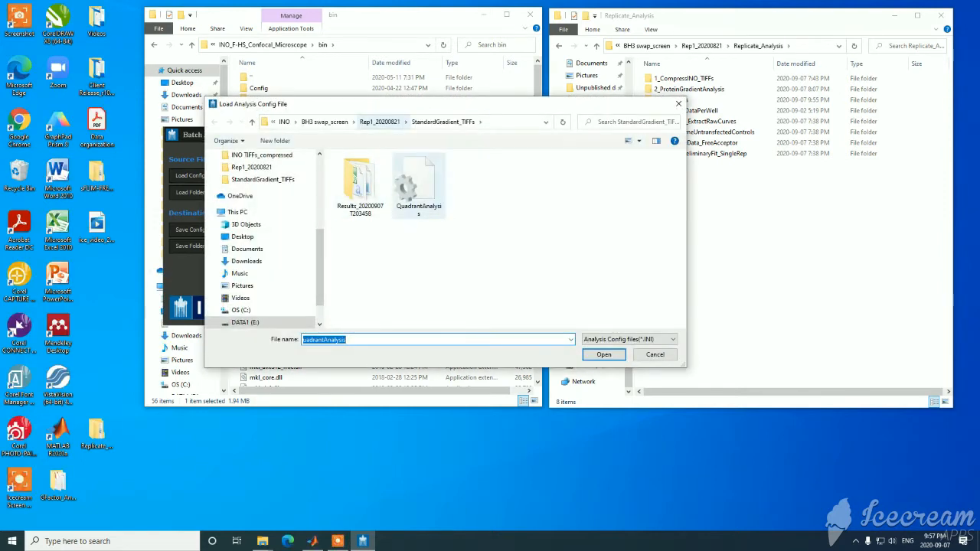
left_click(419, 185)
left_click(380, 121)
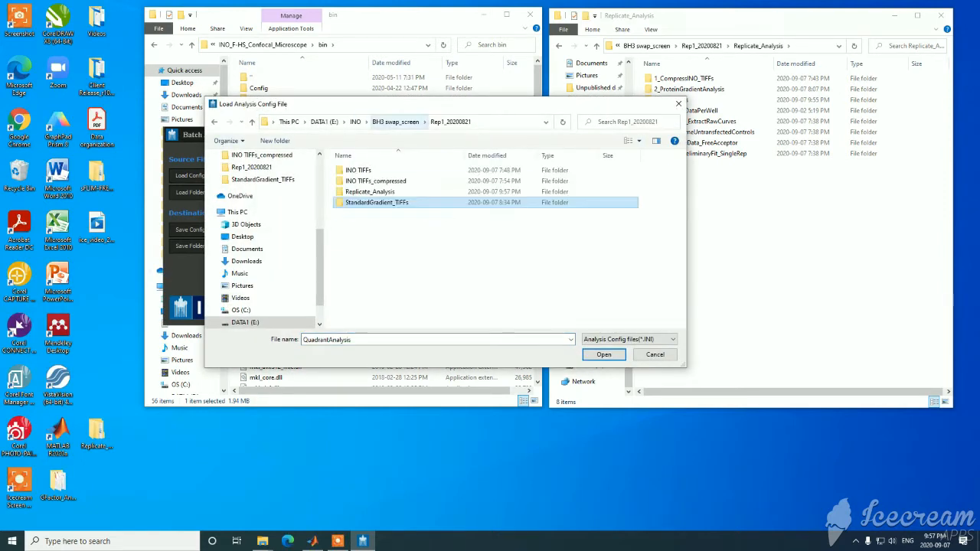
left_click(395, 121)
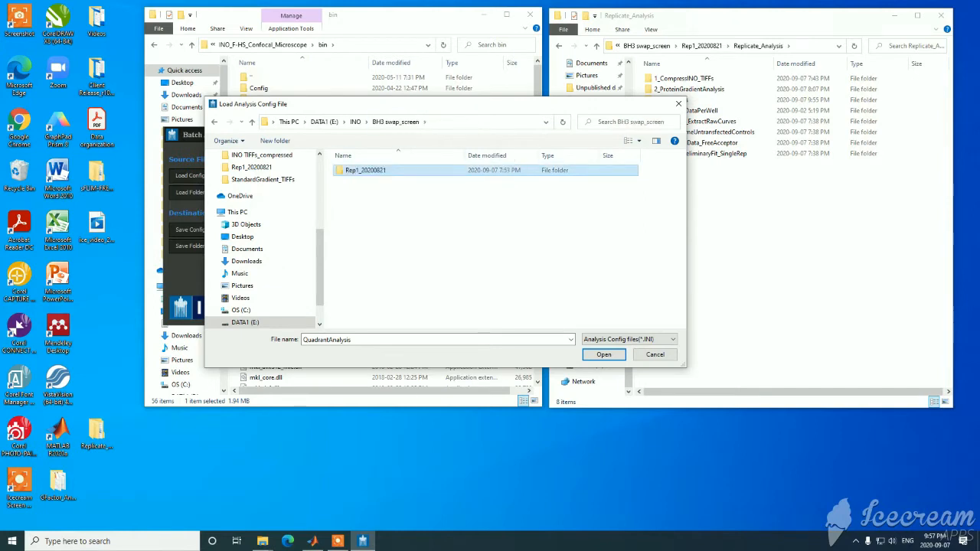
double_click(373, 171)
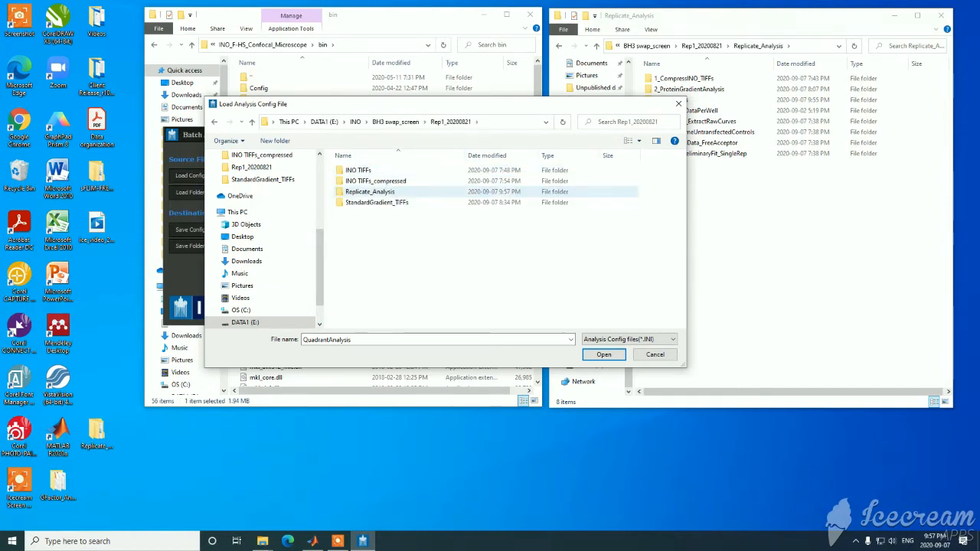
double_click(370, 192)
double_click(369, 191)
left_click(379, 171)
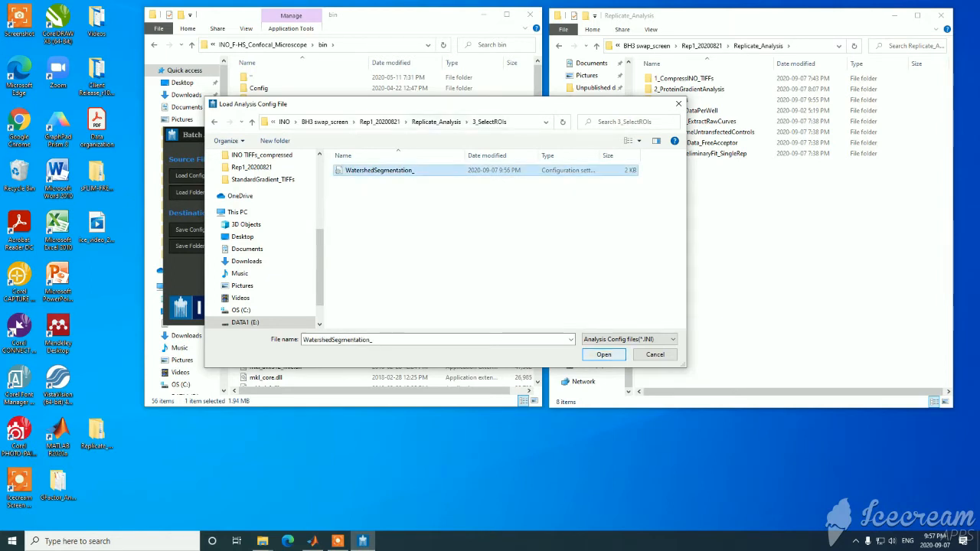
left_click(604, 354)
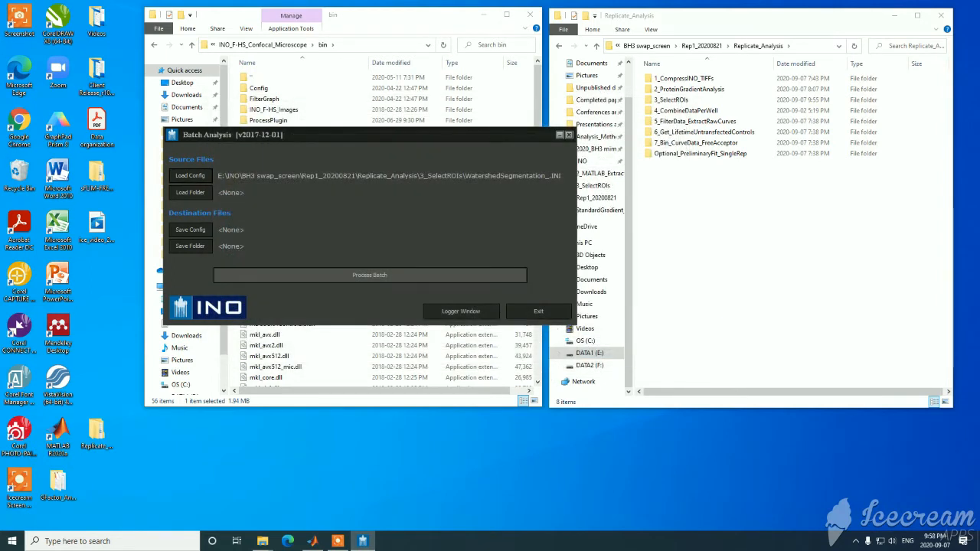
Step: Choose the INO TIFFs_compressed folder inside Rep1_20200821 as the batch source folder
left_click(190, 192)
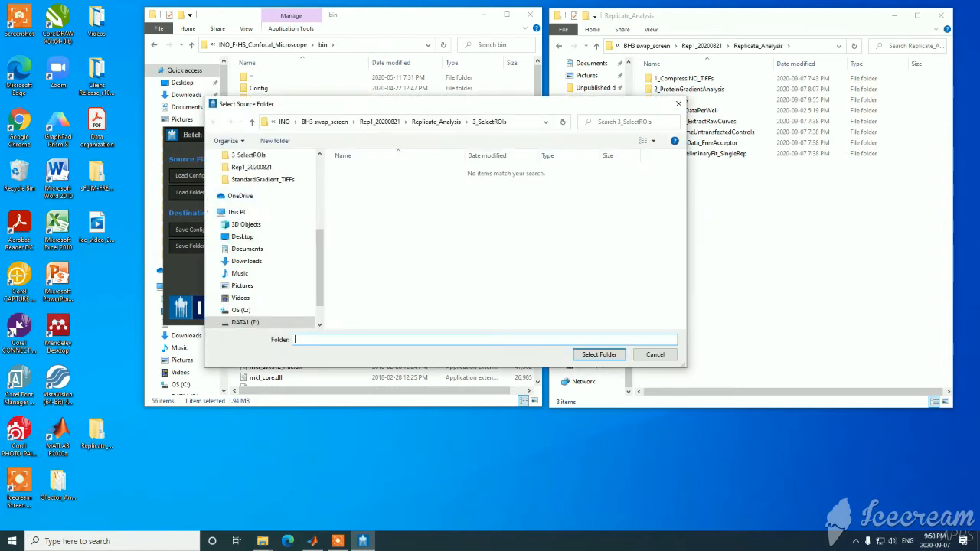
left_click(527, 121)
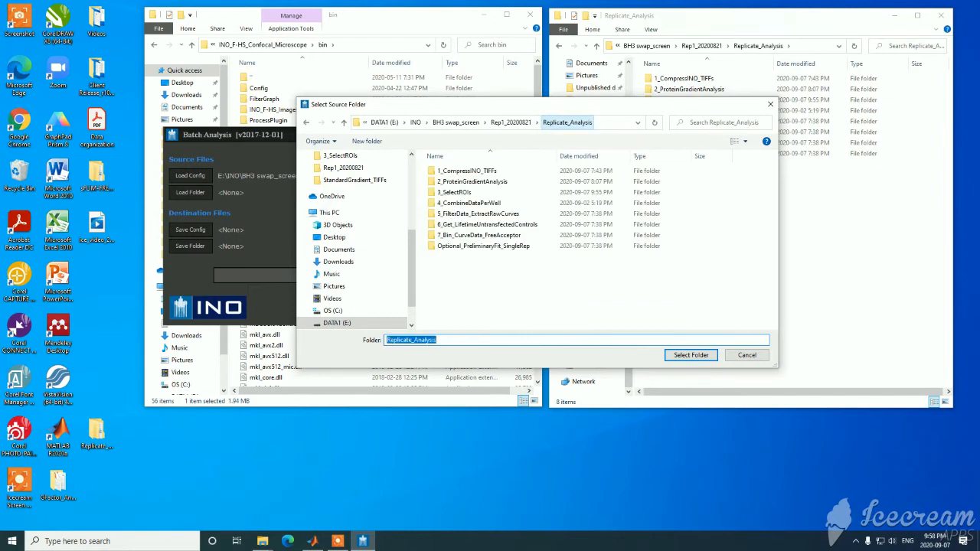
left_click(510, 123)
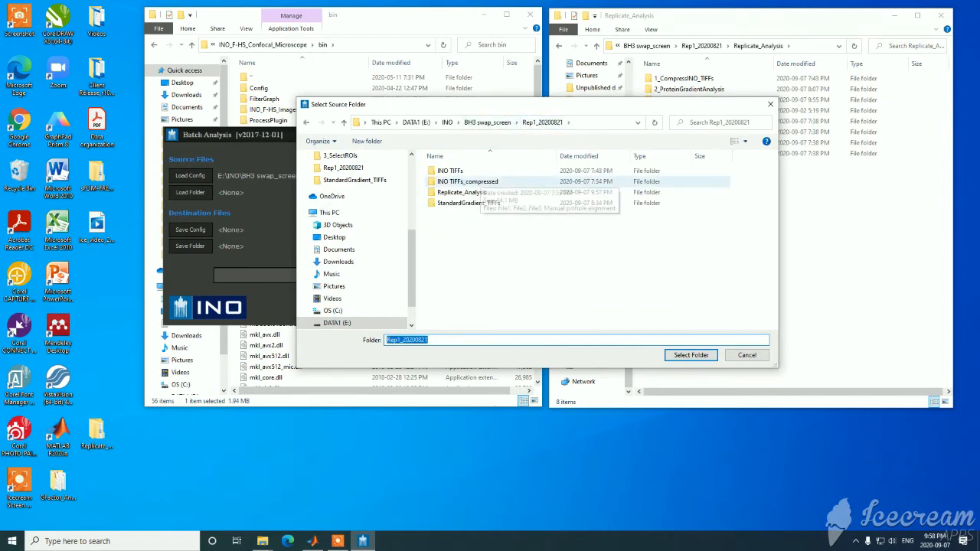
left_click(476, 182)
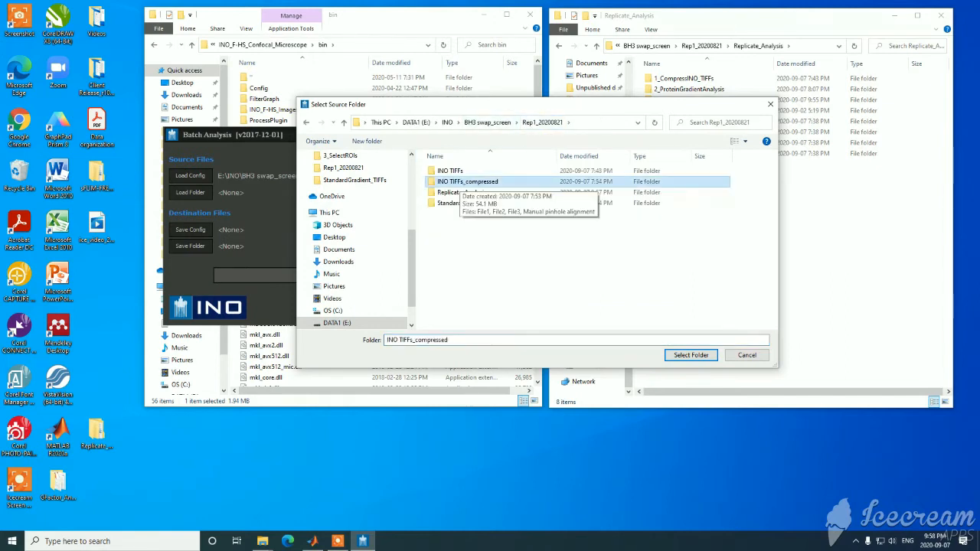
double_click(476, 182)
left_click(690, 354)
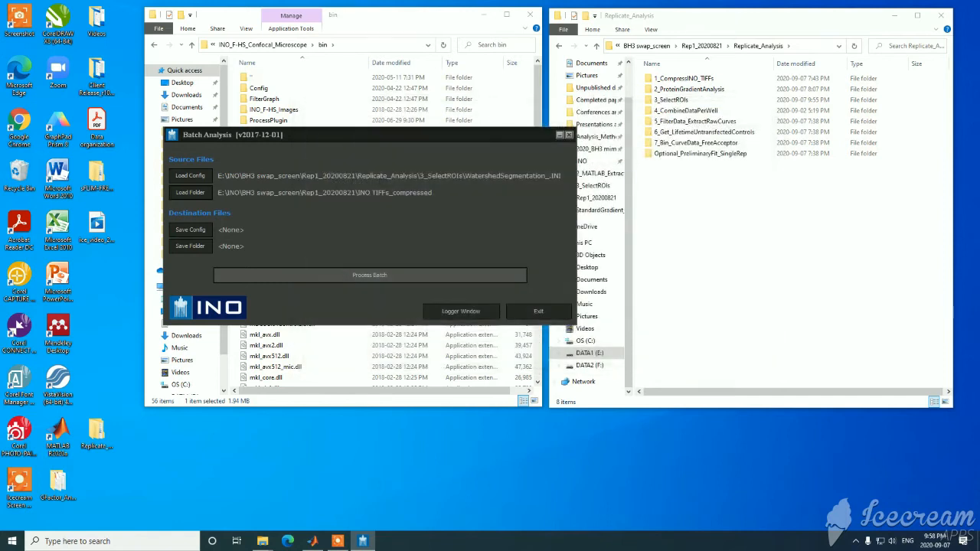
Step: Point the batch's destination configuration and save folder to Replicate_Analysis\3_SelectROIs inside Rep1_20200821
left_click(190, 229)
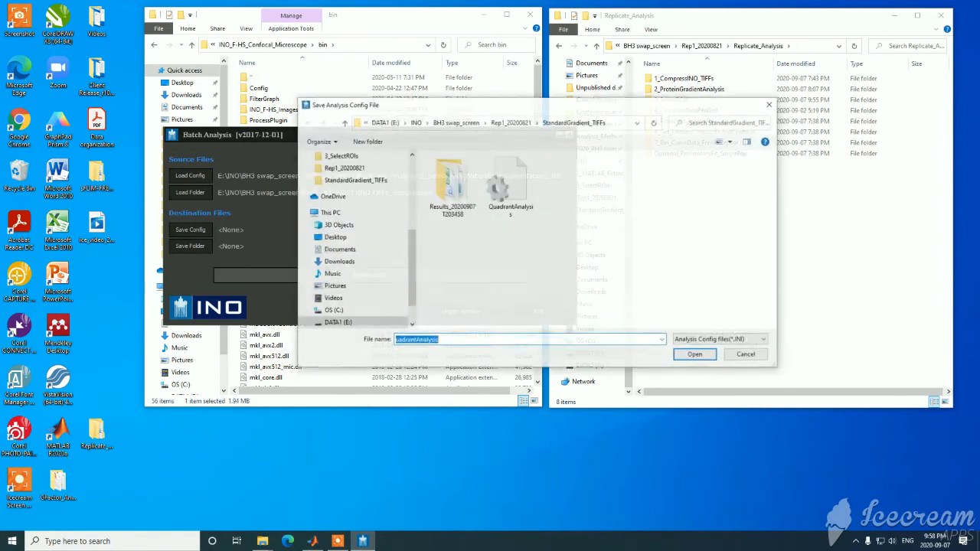
left_click(471, 122)
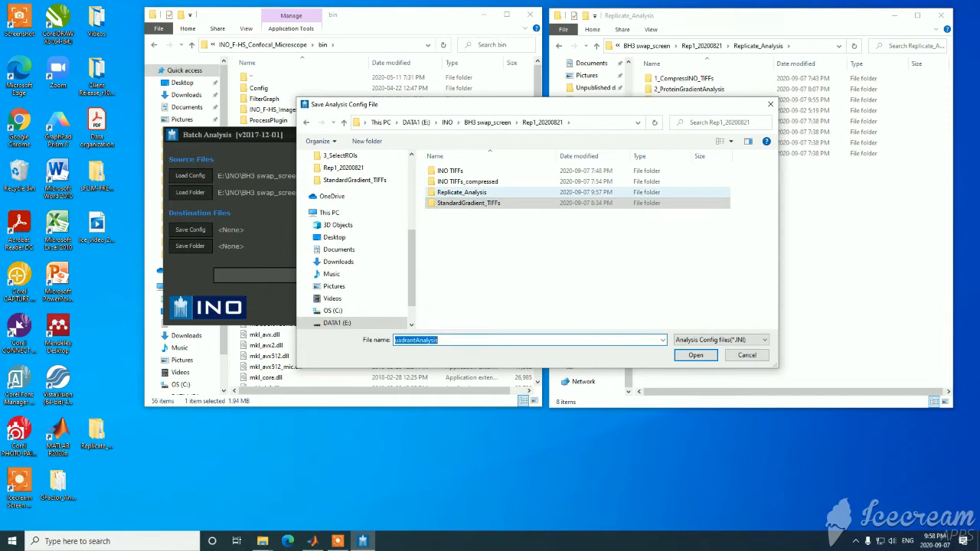
double_click(461, 192)
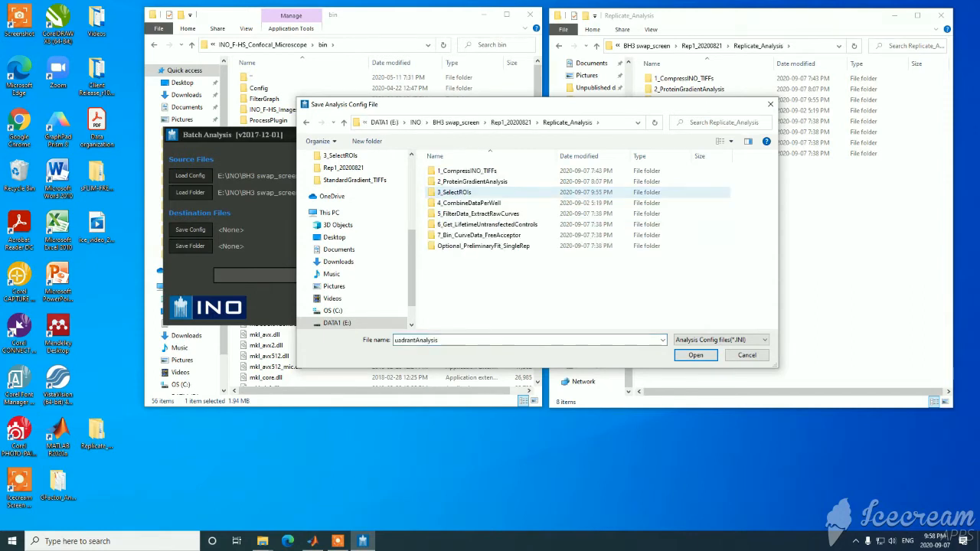
double_click(459, 192)
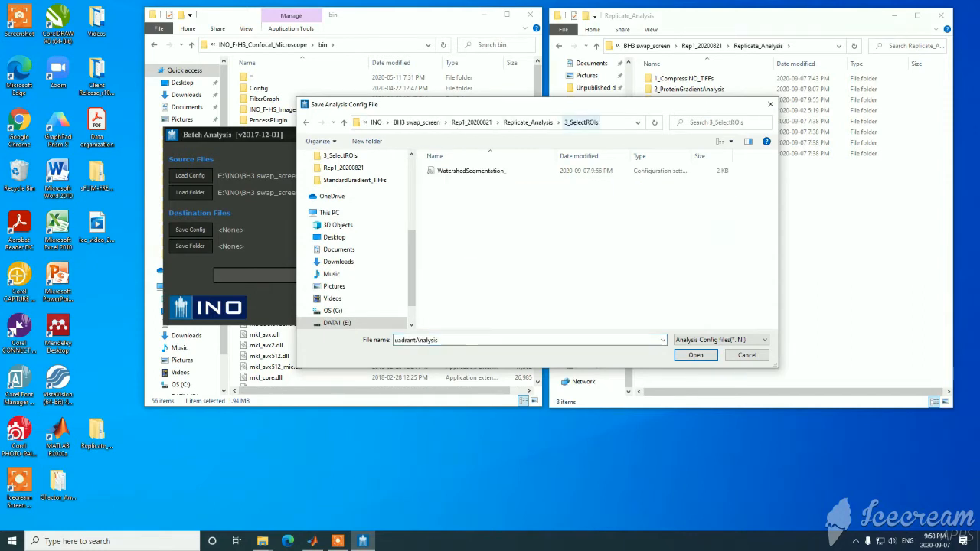
left_click(695, 354)
left_click(190, 246)
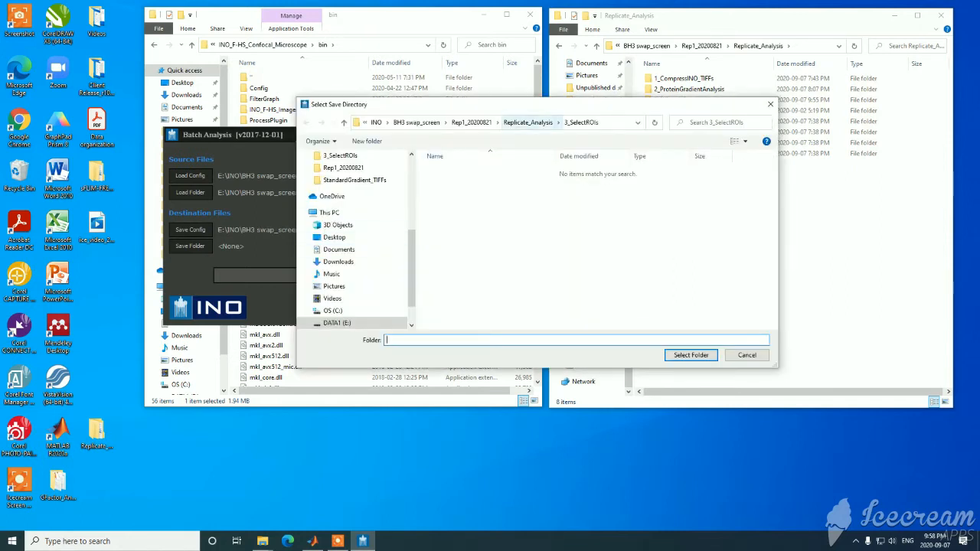
left_click(690, 355)
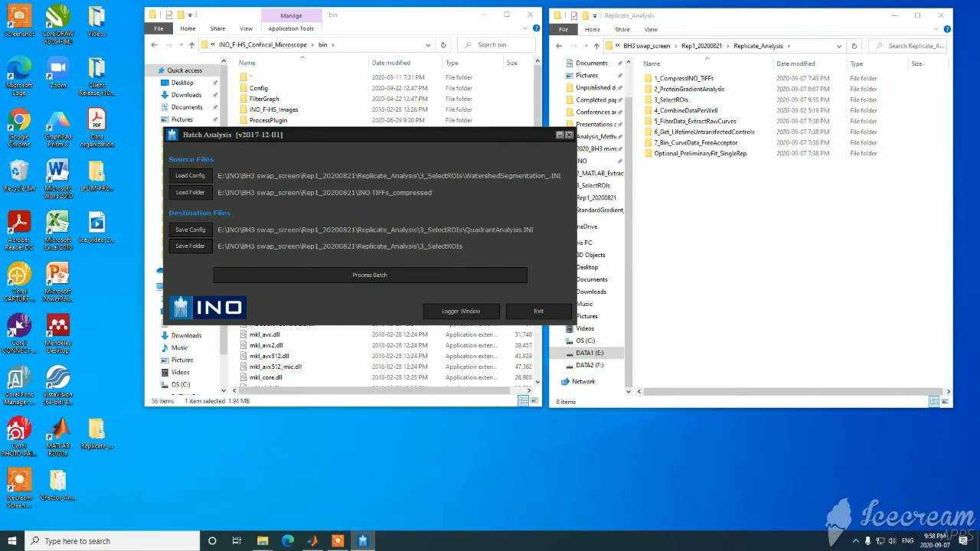
Step: Choose WatershedSegmentation_ in 3_SelectROIs as the destination configuration and process the batch
left_click(189, 230)
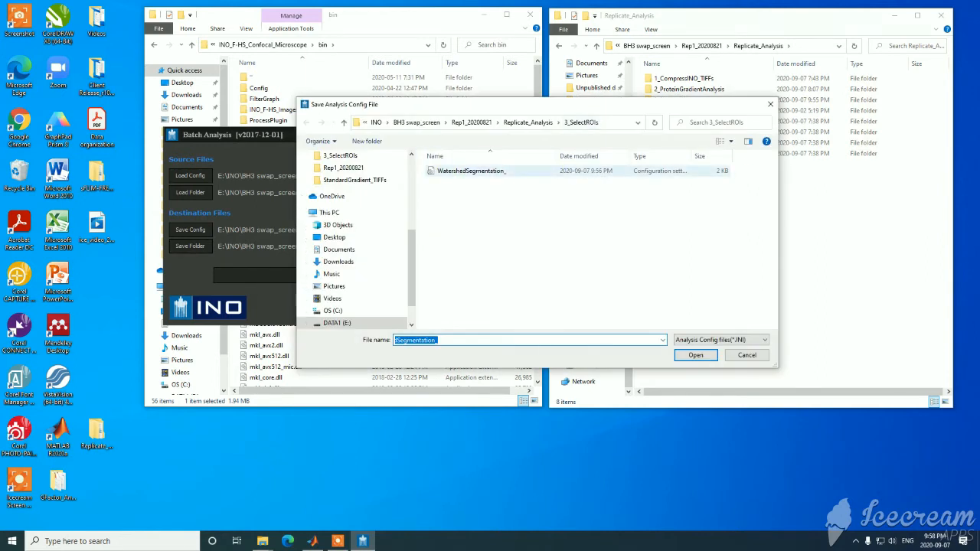
left_click(471, 171)
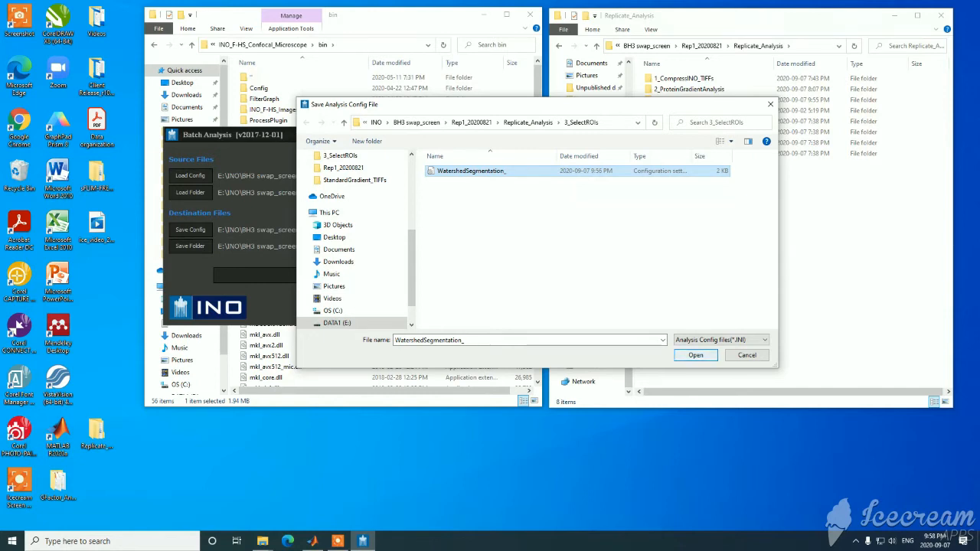
key("Return")
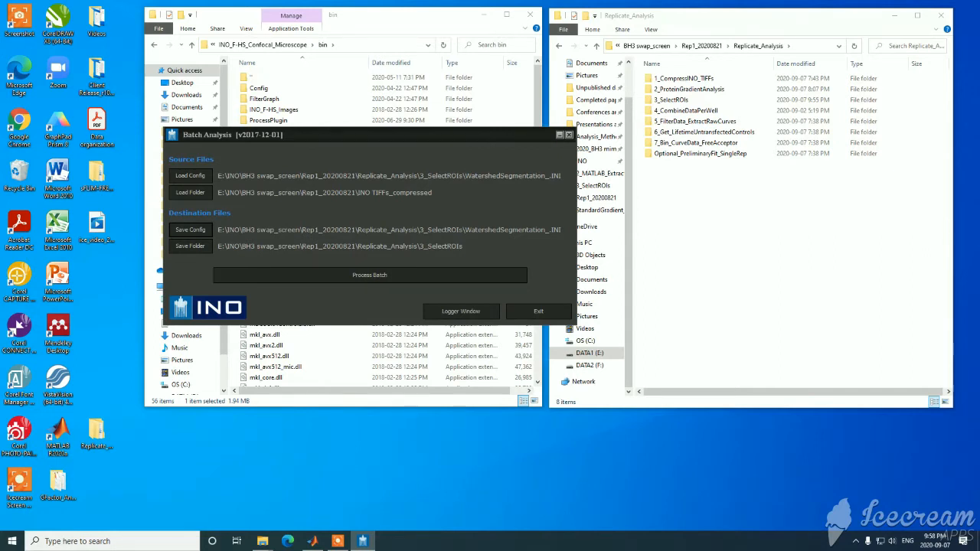
left_click(370, 274)
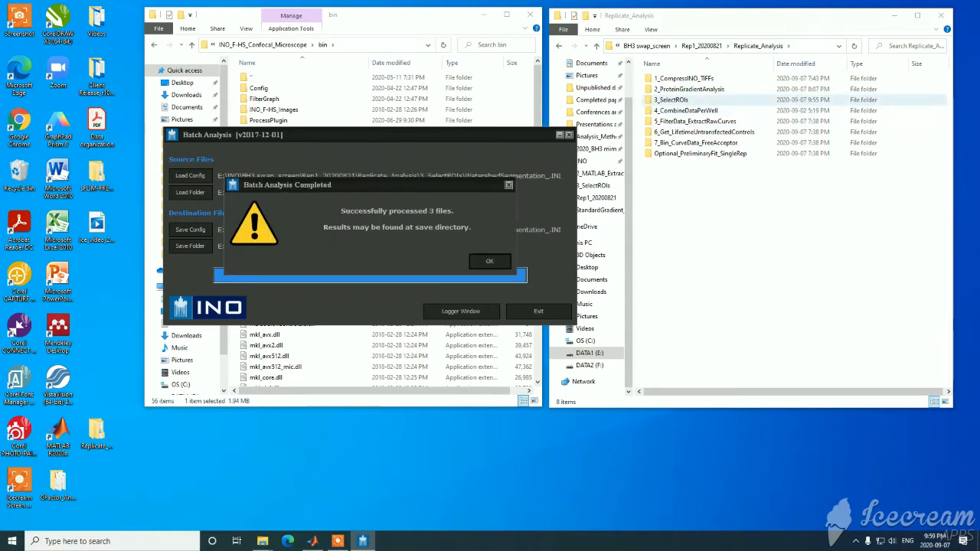
Step: Open the new results folder inside 3_SelectROIs and dismiss the batch completion message
double_click(671, 100)
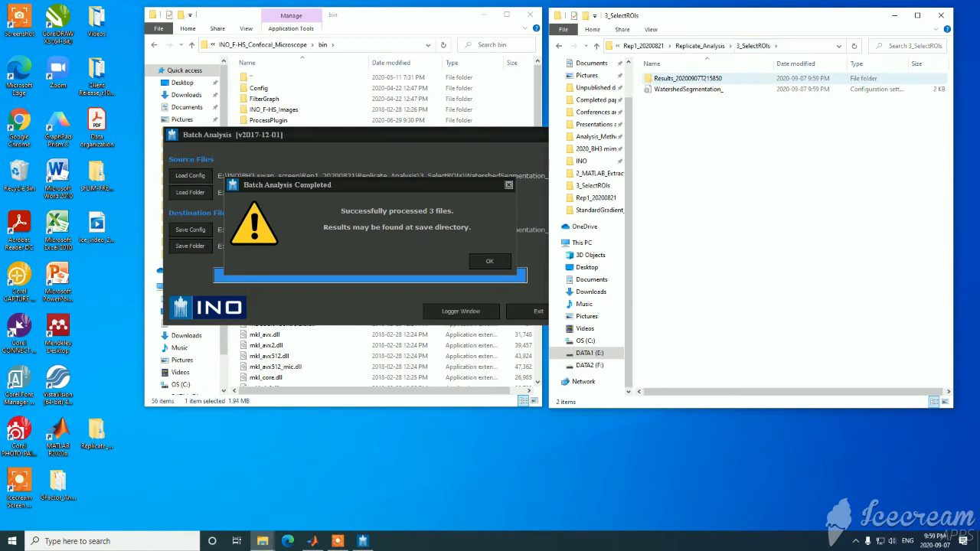
double_click(687, 78)
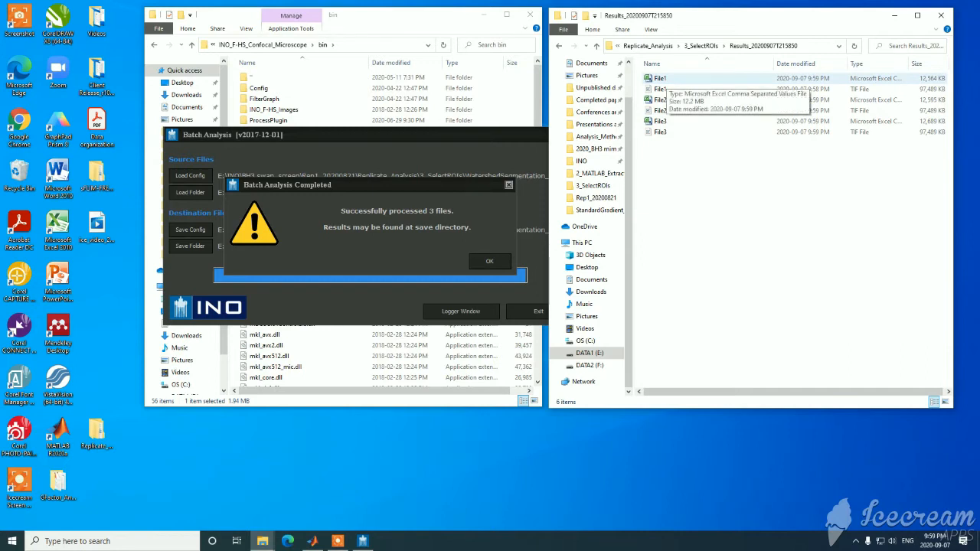
left_click(489, 261)
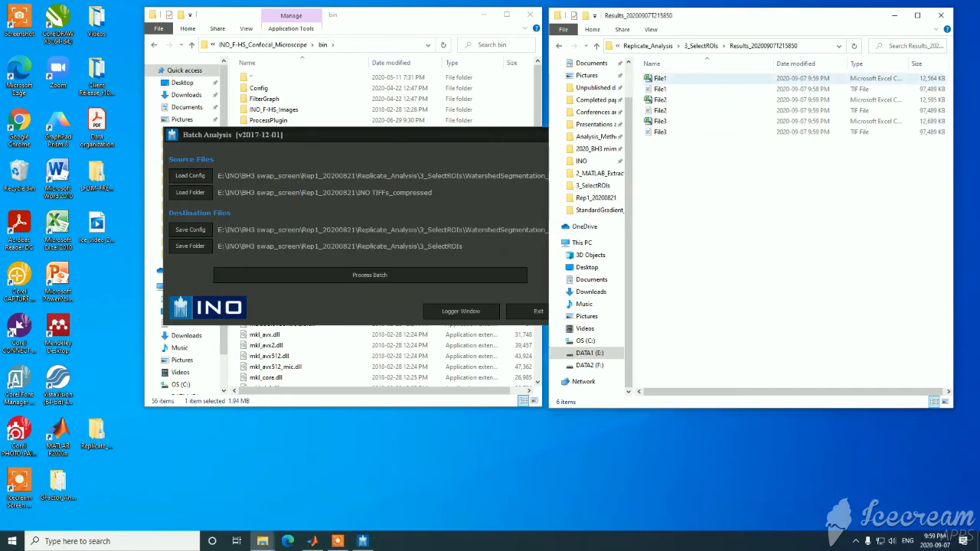
Step: Examine the RoiID column in the File1 CSV results, then close the spreadsheet and exit the batch analysis application
double_click(659, 78)
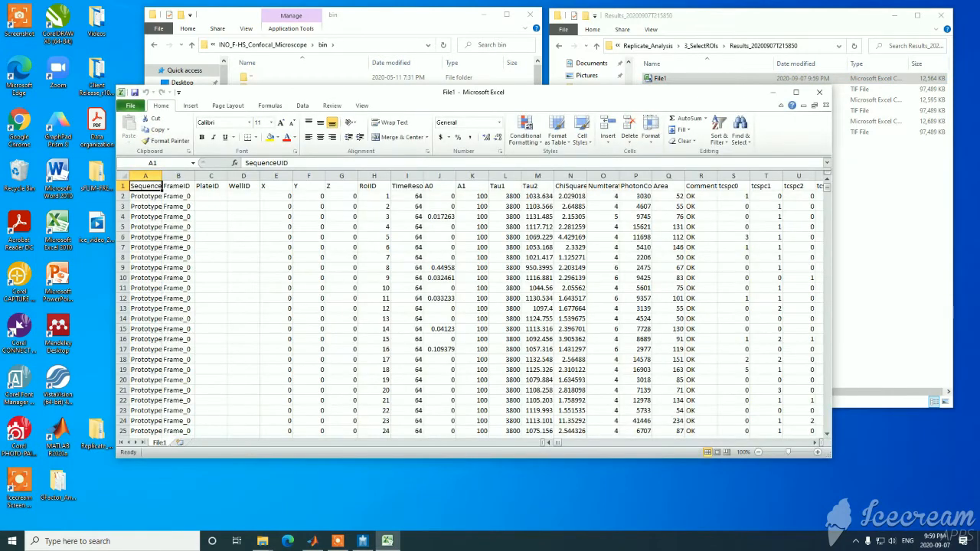
left_click(373, 176)
mouse_move(826, 187)
left_mouse_down()
mouse_move(826, 353)
mouse_move(827, 182)
left_mouse_up()
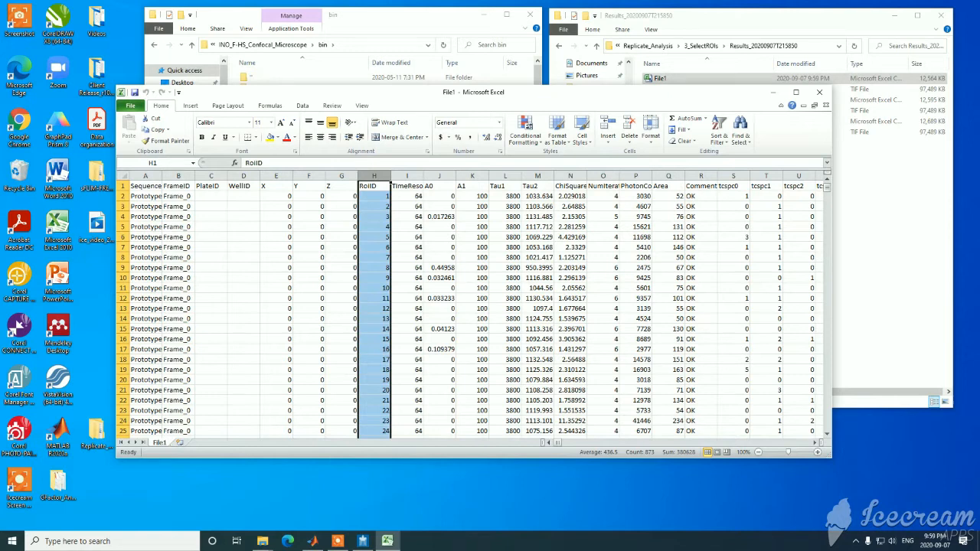
left_click(819, 93)
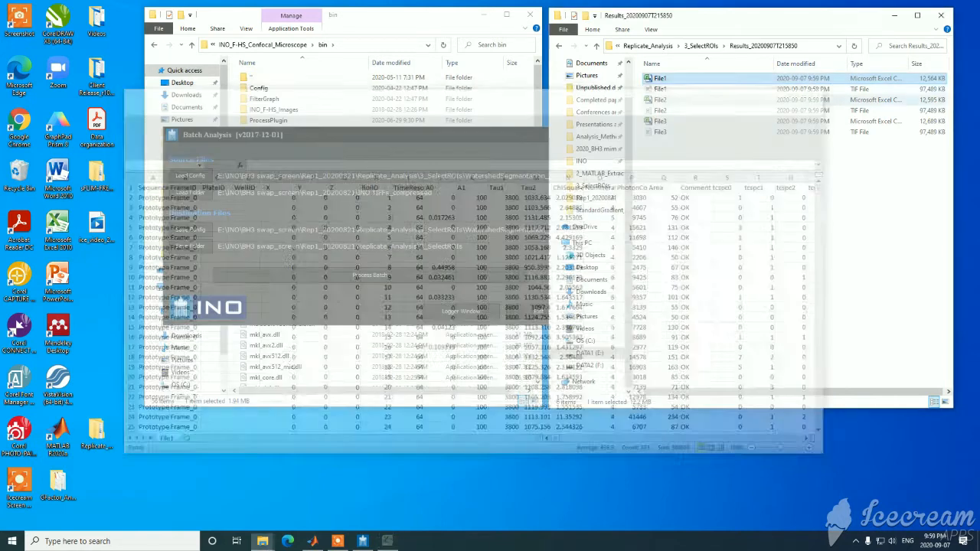
left_click(555, 308)
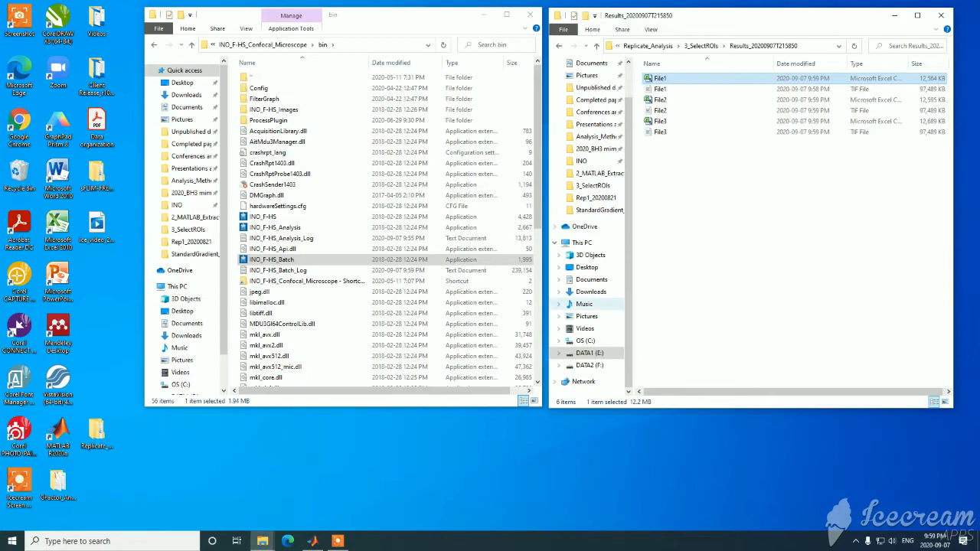
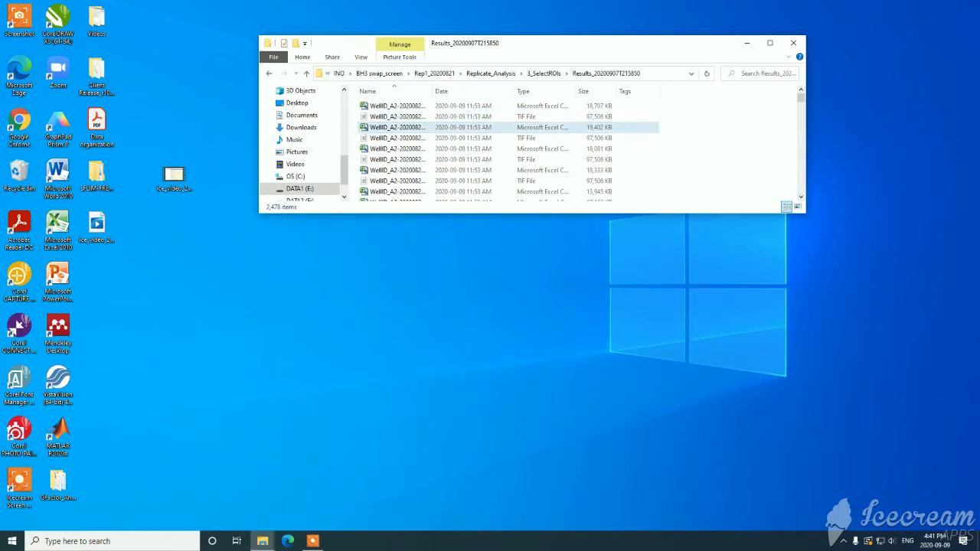
Step: Look through the well A2 CSV files in the Results_20200907T215850 folder
left_click(407, 106)
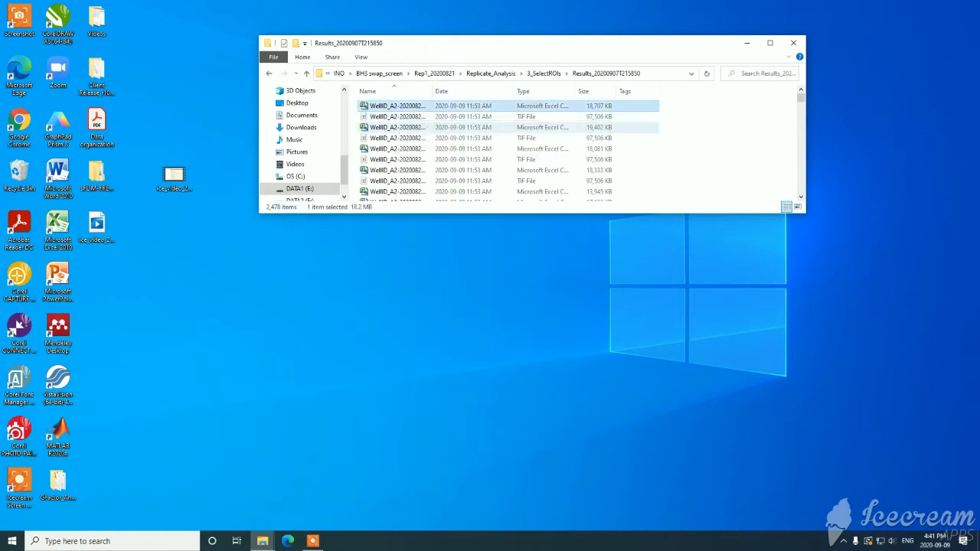
left_click(409, 128)
left_click(410, 149)
left_click(410, 171)
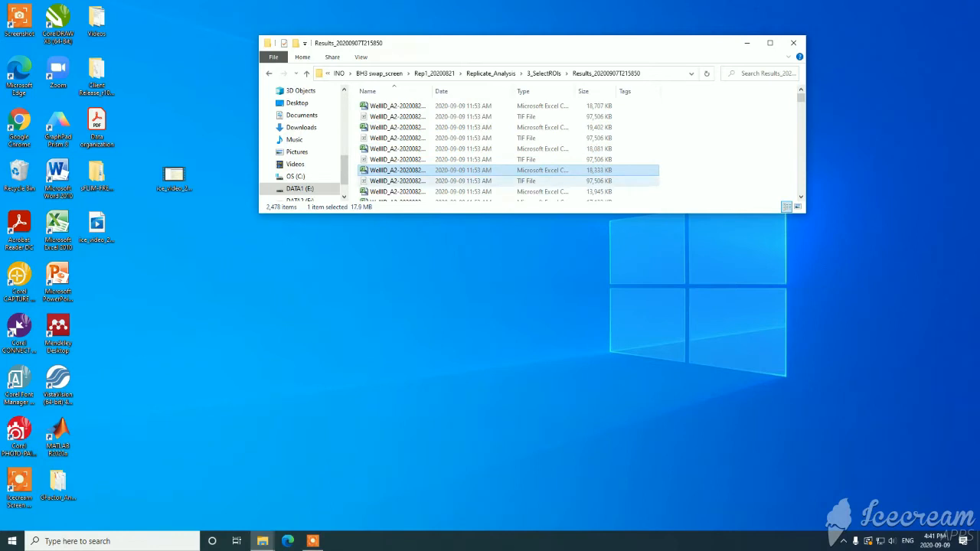
left_click(409, 191)
Step: Open the 'command prompt to combine csvs' text file from 4_CombineDataPerWell and minimize that folder's window
left_click(261, 541)
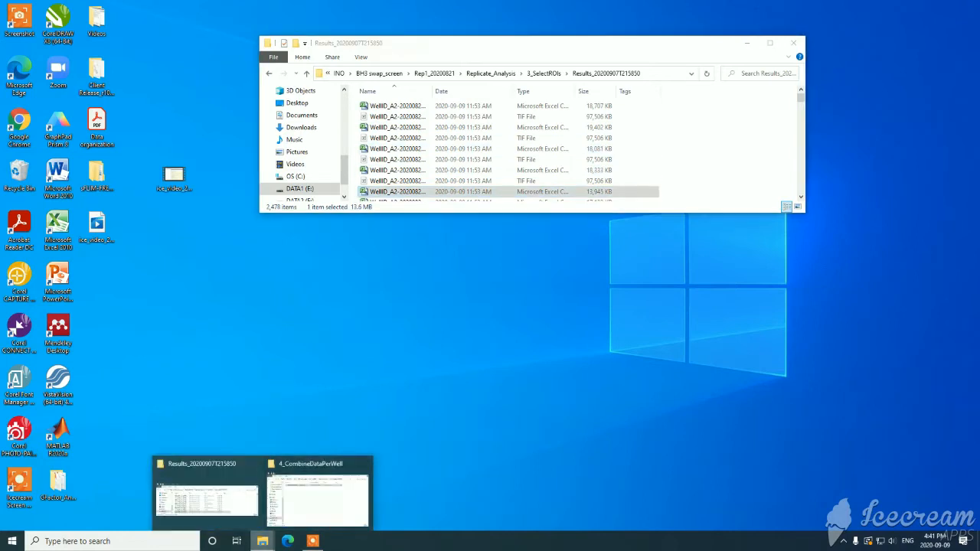
left_click(317, 498)
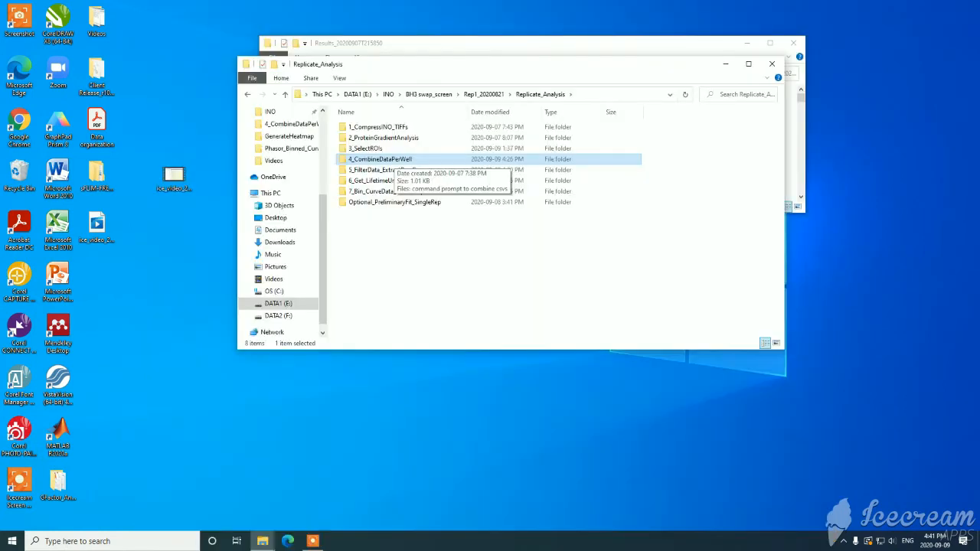
double_click(396, 159)
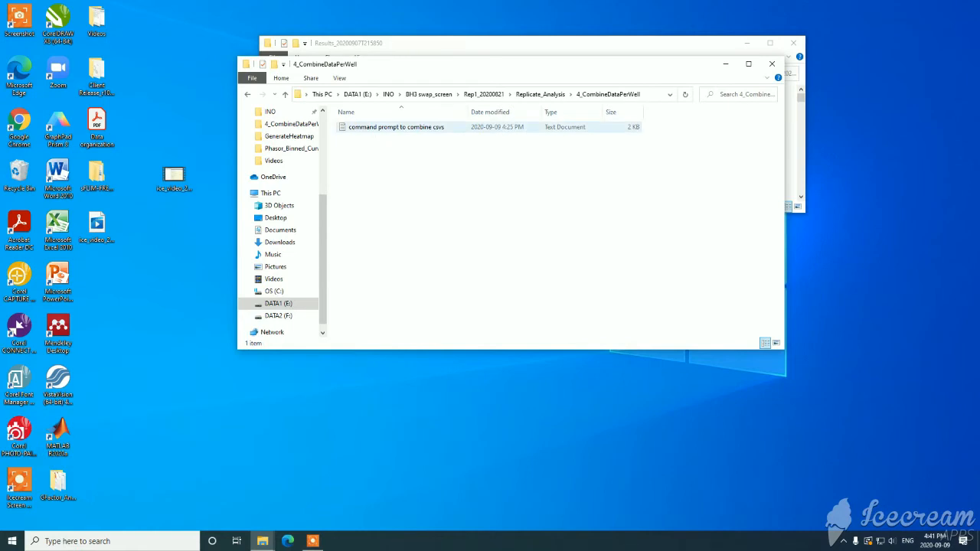
left_click(395, 127)
double_click(395, 127)
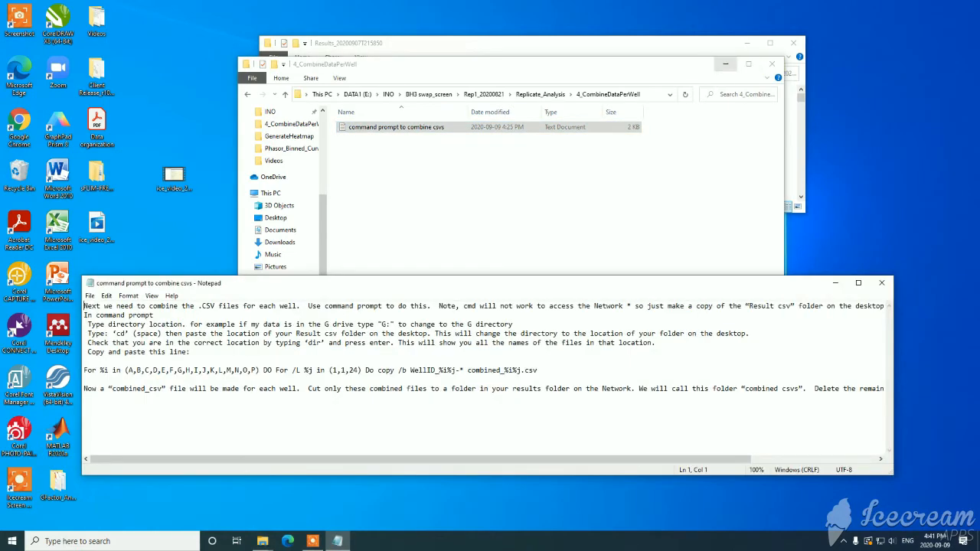
left_click(725, 63)
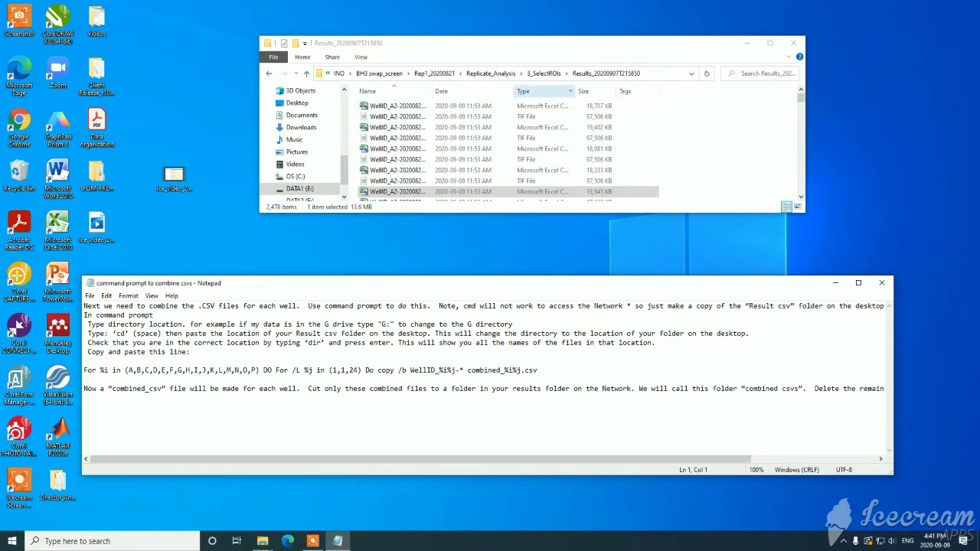
Step: Sort the Results_20200907T215850 folder by file type and cut all of its CSV files
left_click(522, 91)
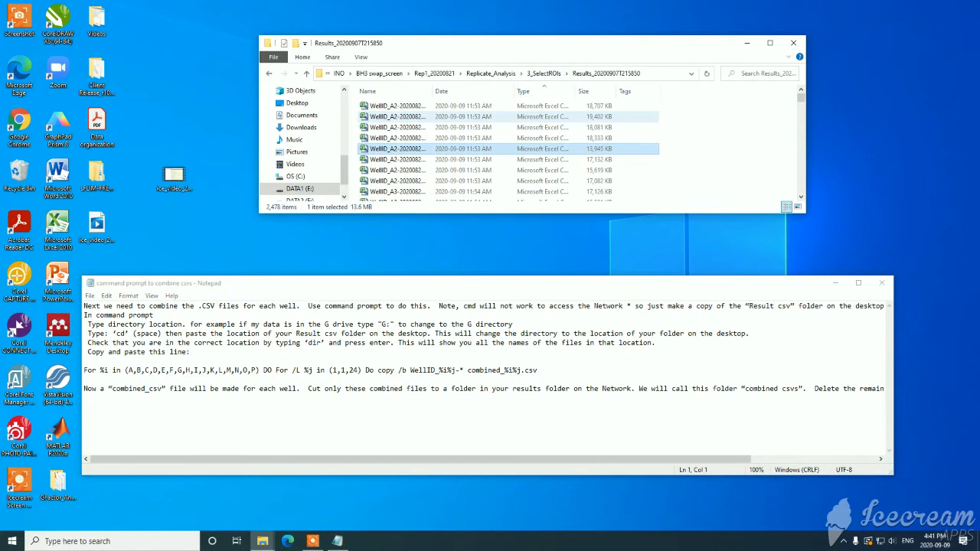
key("ctrl+a")
scroll(505, 150, "down", 5)
scroll(506, 149, "down", 20)
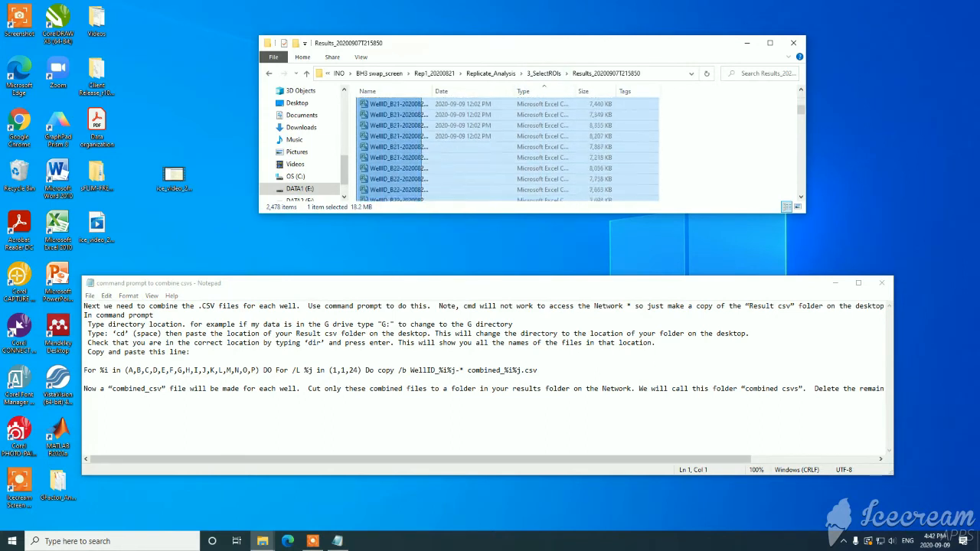
scroll(505, 150, "down", 20)
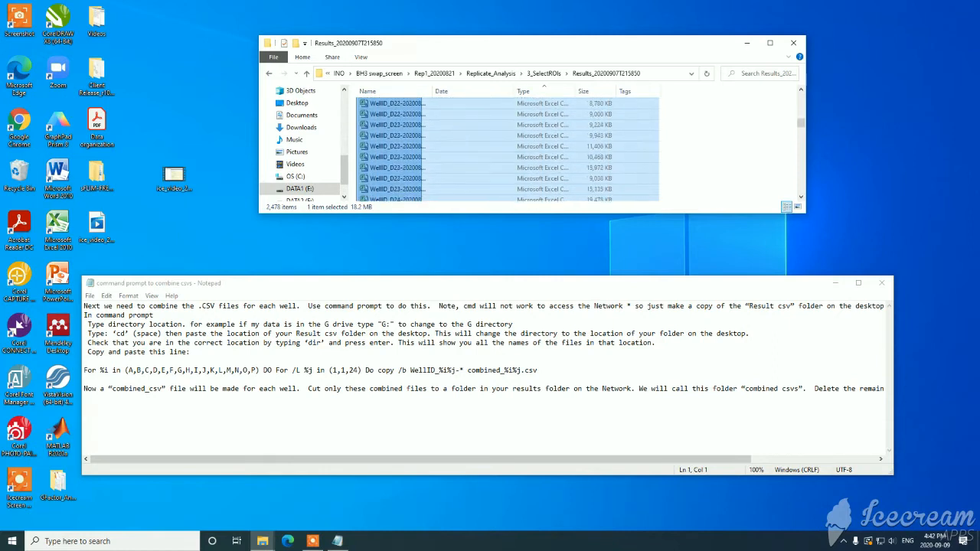
left_click_drag(423, 202, 428, 156)
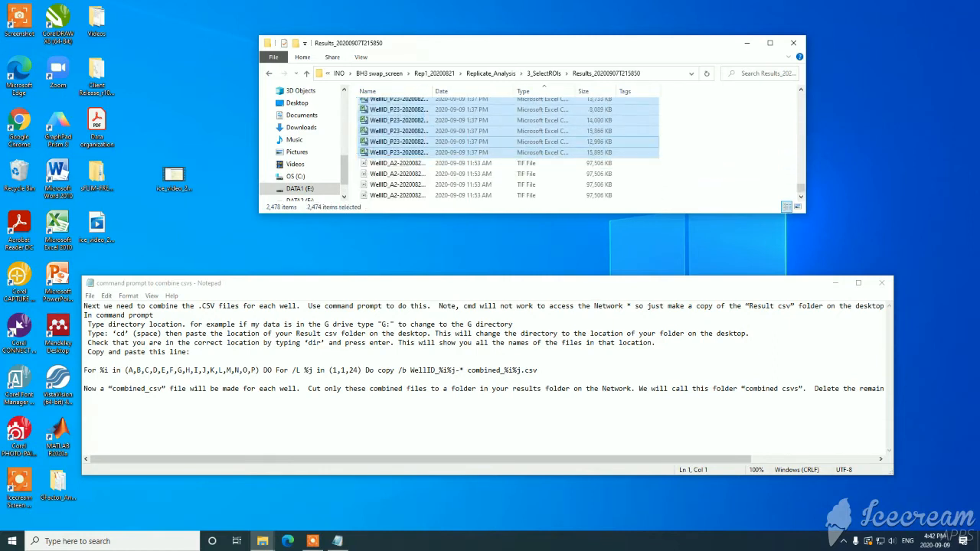
right_click(484, 138)
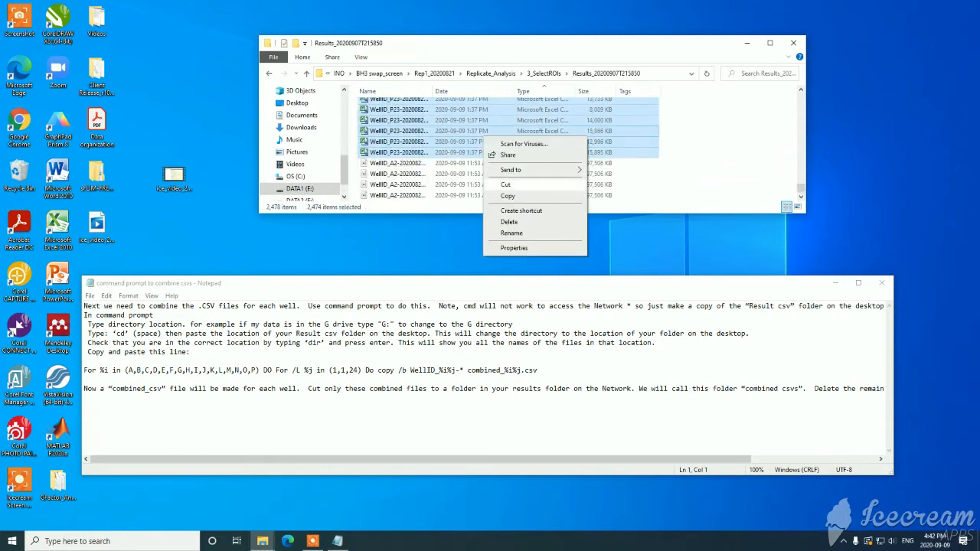
left_click(505, 185)
Step: Create a folder named CSV in the results folder and paste the cut CSV files into it
right_click(701, 123)
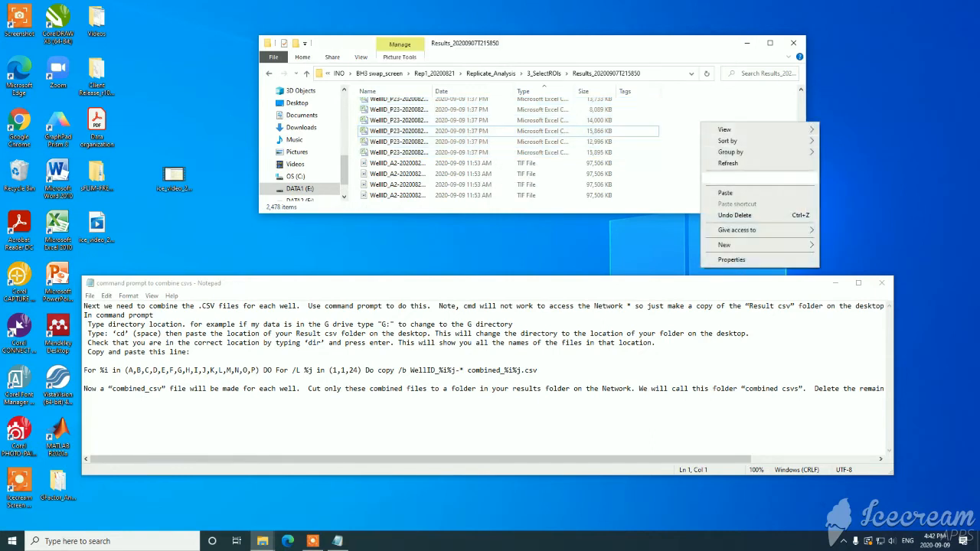
mouse_move(750, 244)
left_click(842, 247)
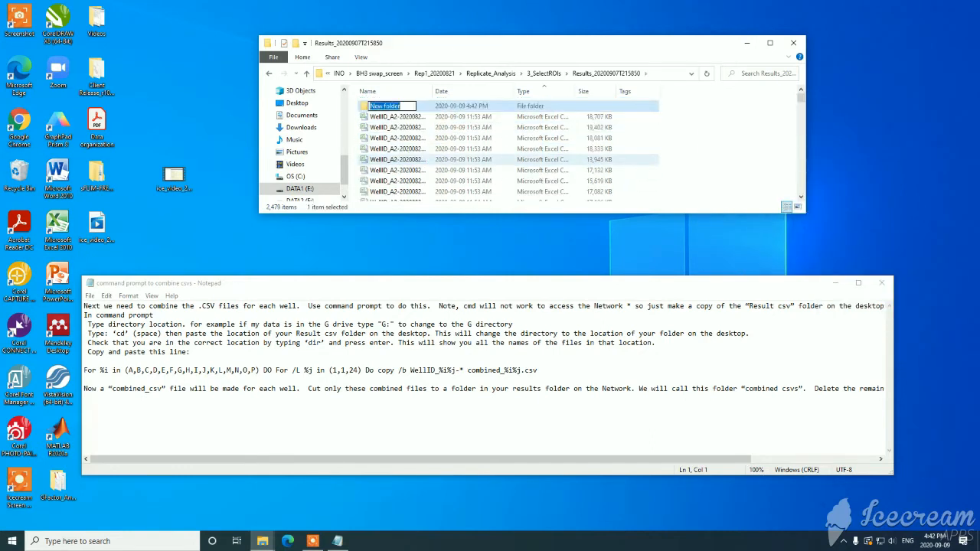
type("CSV")
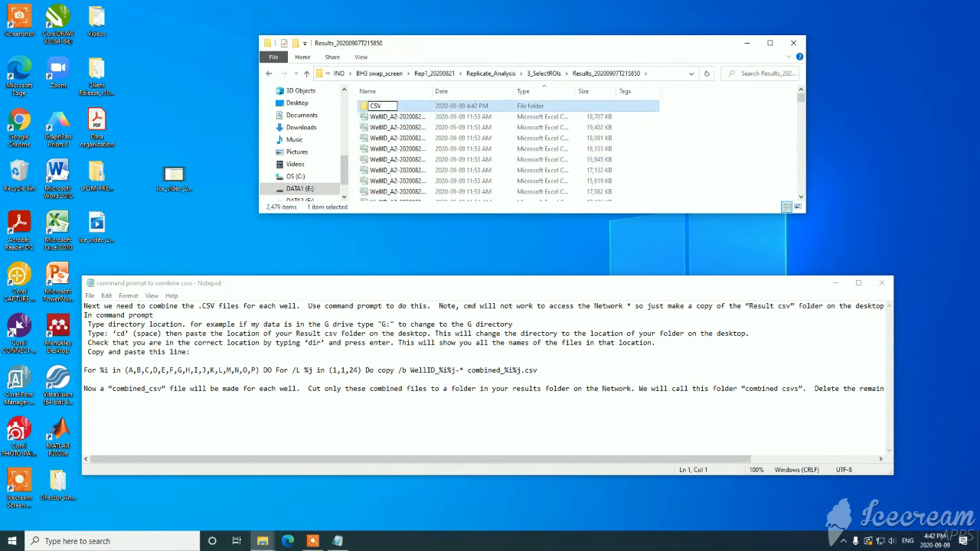
double_click(409, 107)
right_click(410, 109)
left_click(434, 180)
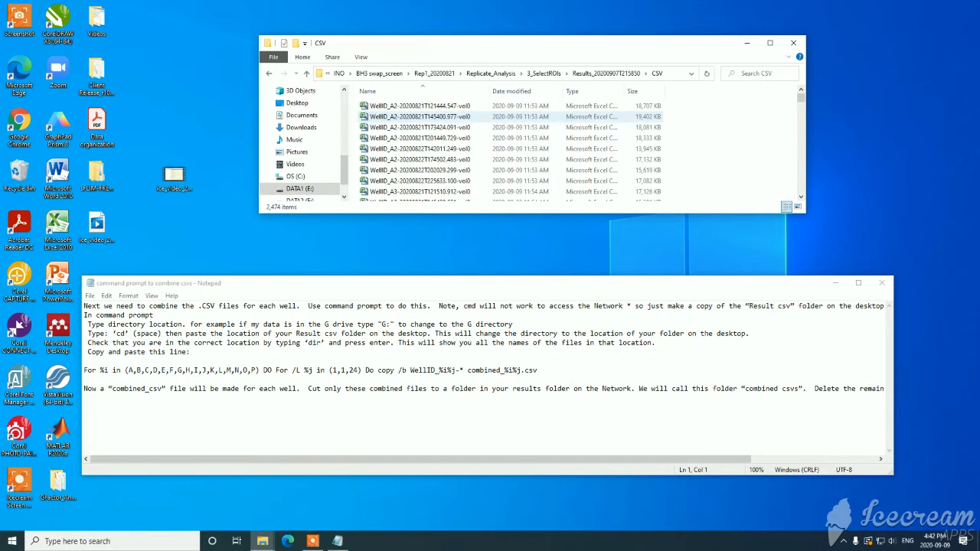
Step: Open Command Prompt and change to the E: drive that holds the CSV folder
left_click(113, 541)
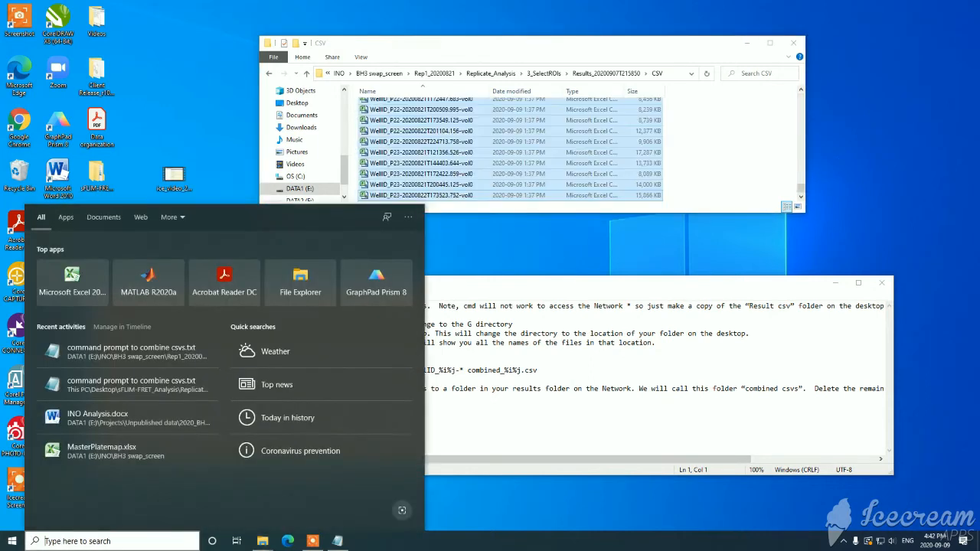
type("cmd")
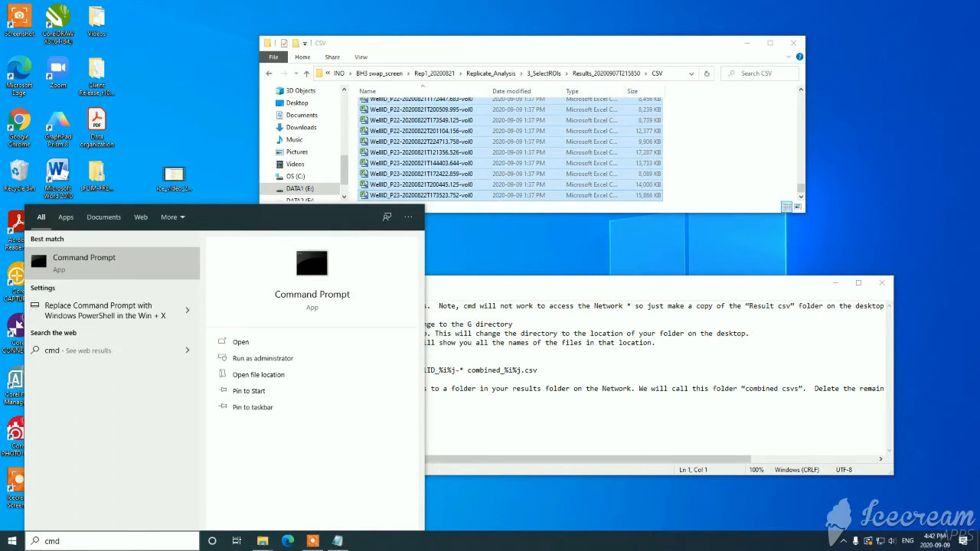
key("Return")
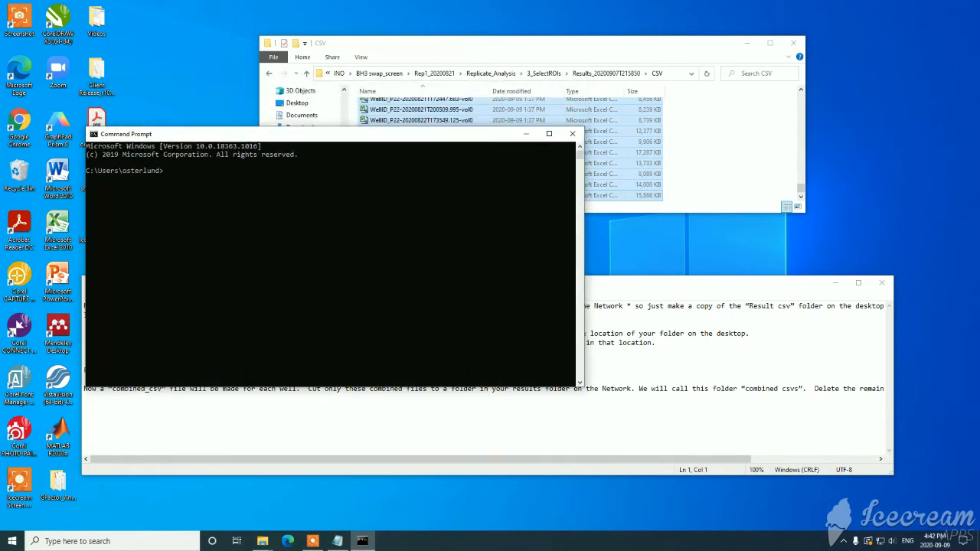
key("alt+Tab")
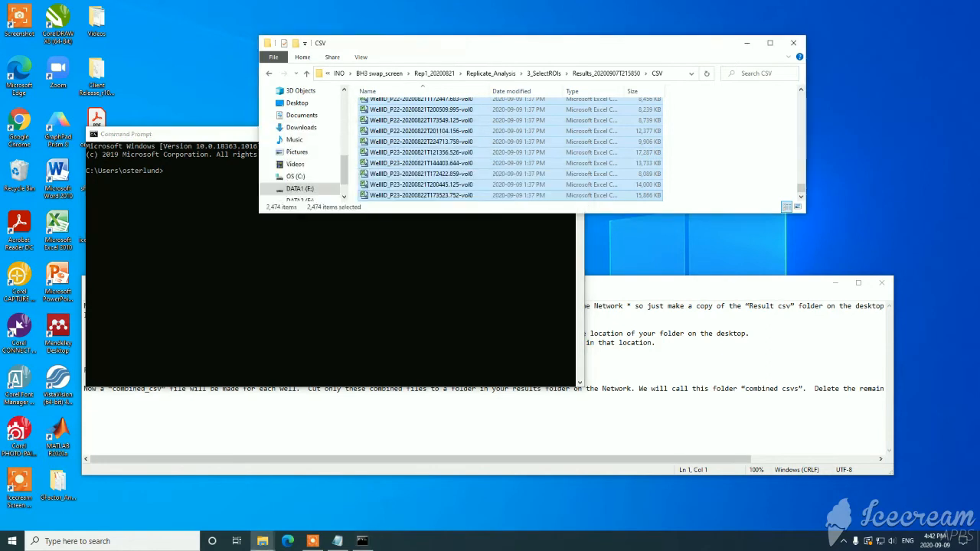
left_click(715, 127)
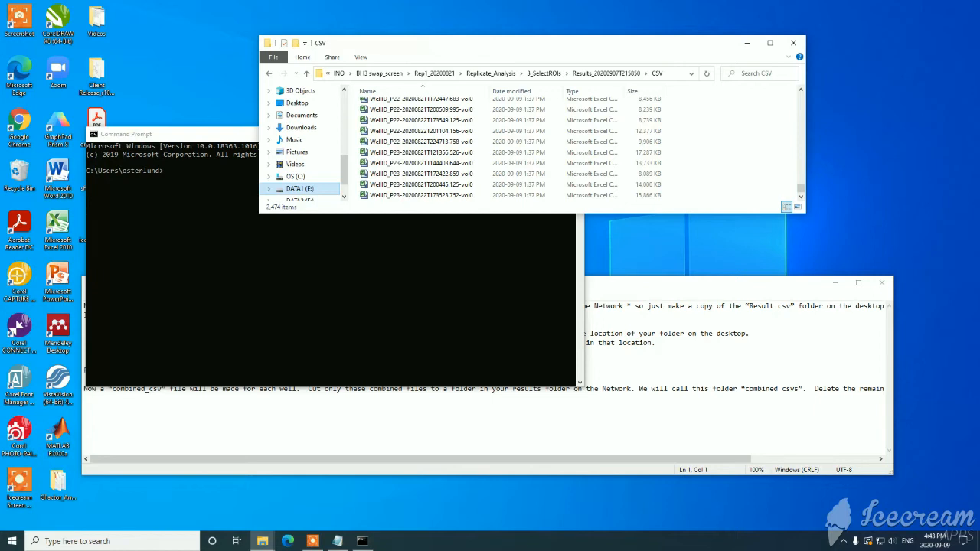
left_click(307, 268)
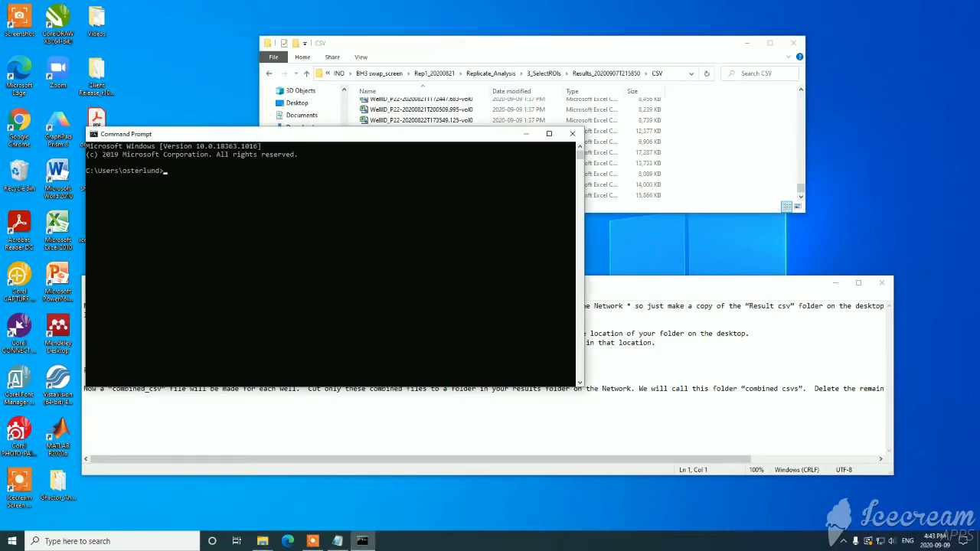
type("E:")
key("Return")
Step: Change the directory with cd to the copied path E:\INO\BH3 swap_screen\Rep1_20200821\Replicate_Analysis\3_SelectROIs\Results_20200907T215850\CSV
type("cd")
left_click(675, 73)
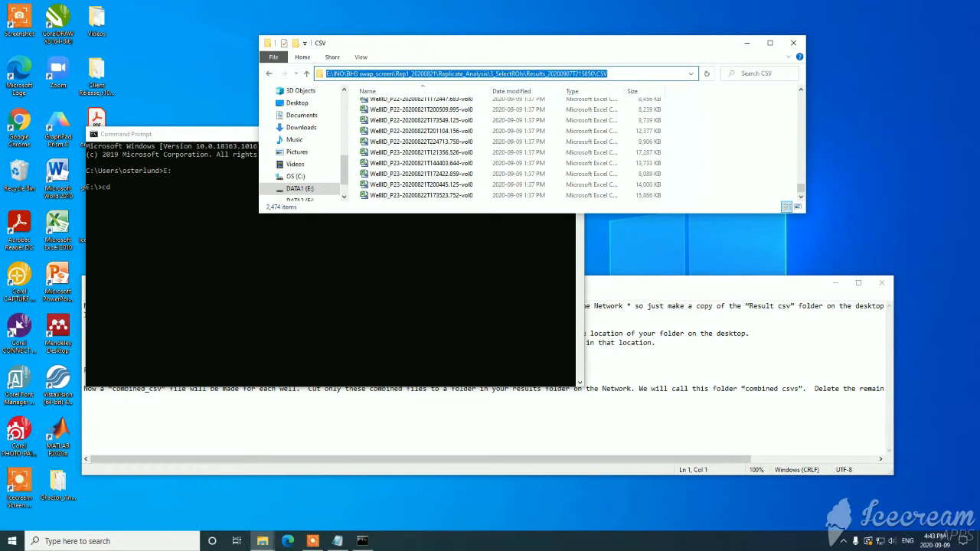
right_click(548, 74)
left_click(582, 107)
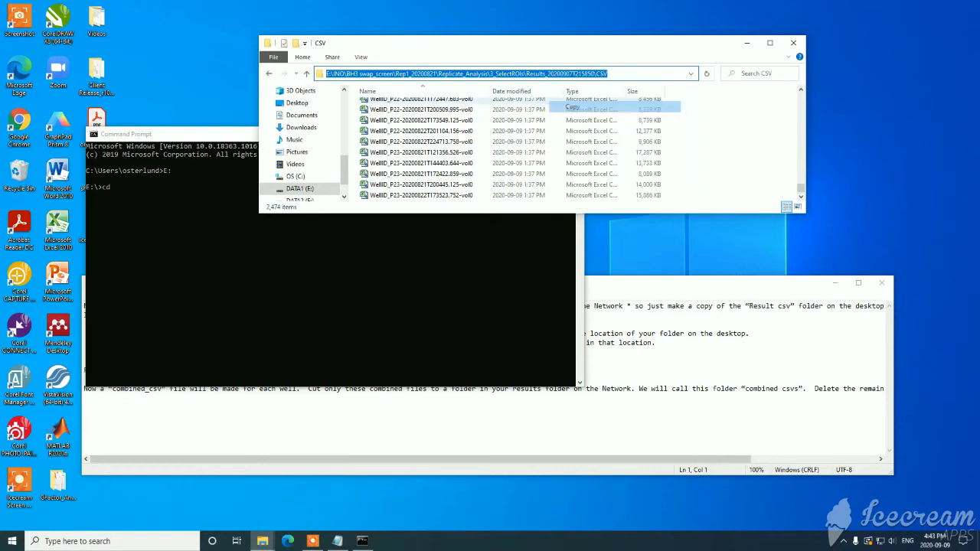
left_click(330, 276)
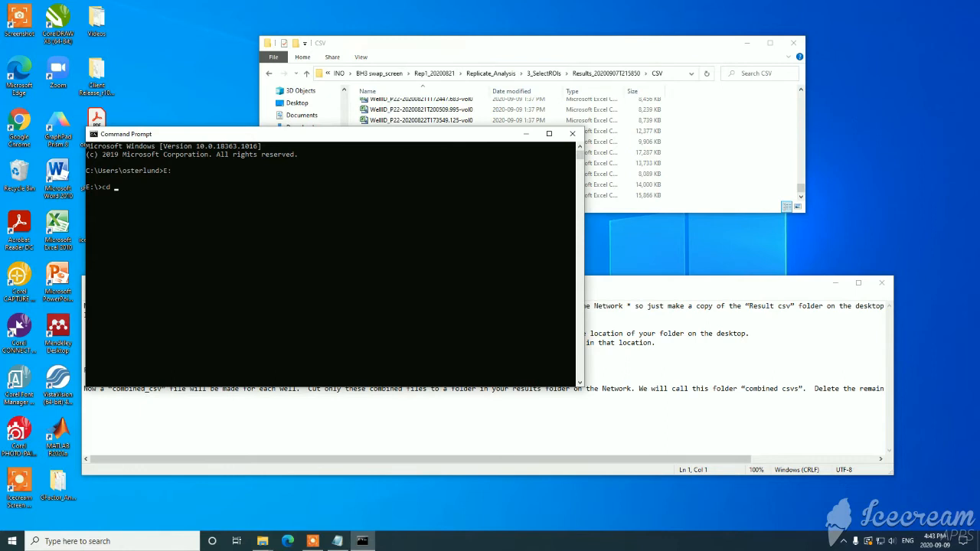
key("ctrl+v")
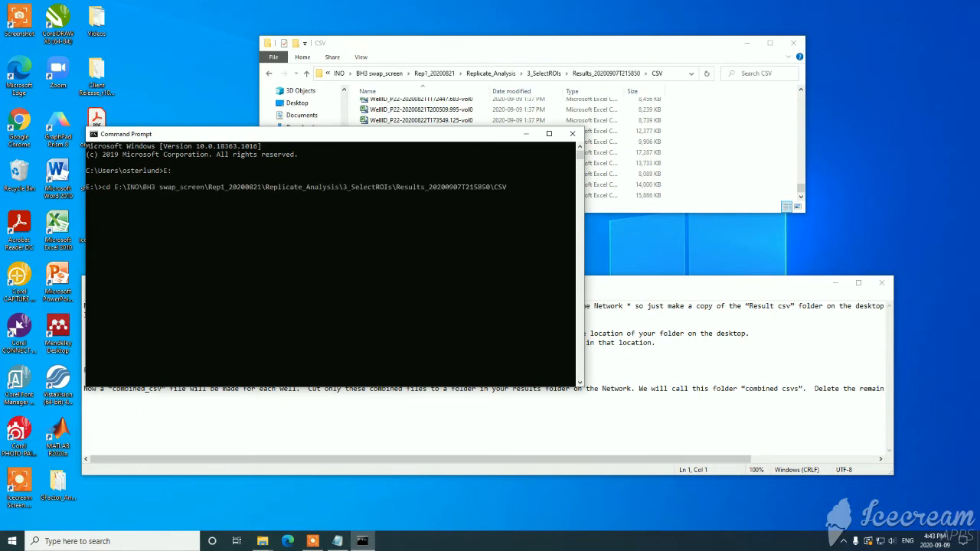
key("Return")
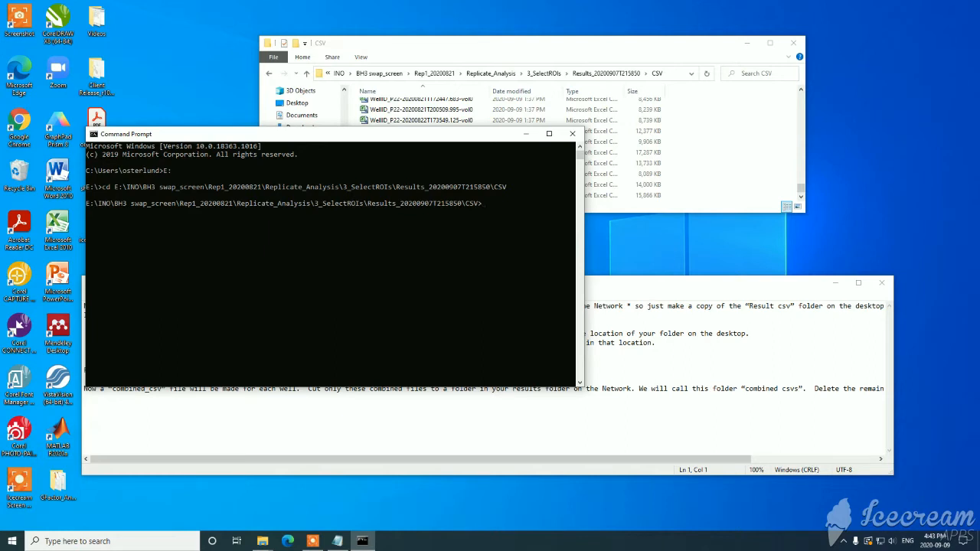
Step: List the CSV folder's files with dir and switch to the Notepad instructions for combining CSVs
type("dir")
key("Return")
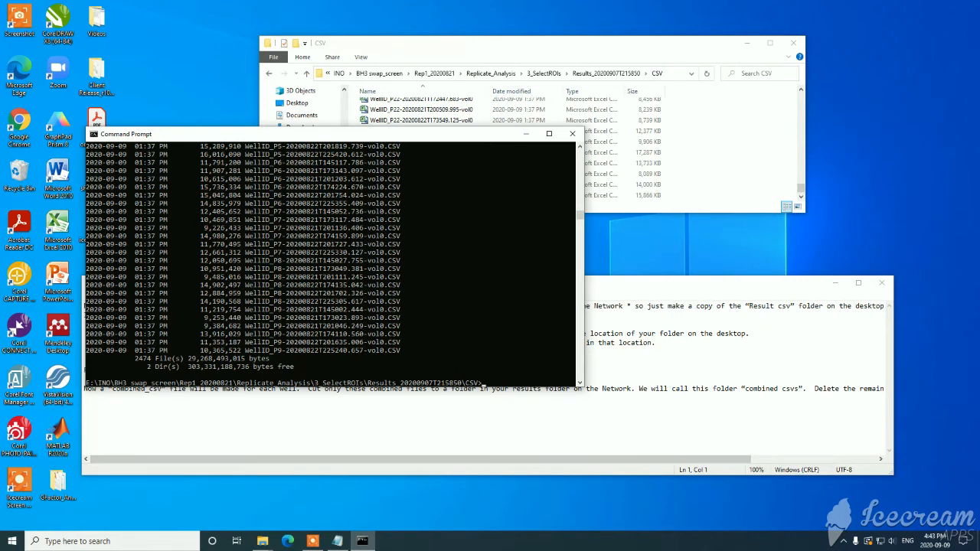
left_click(632, 388)
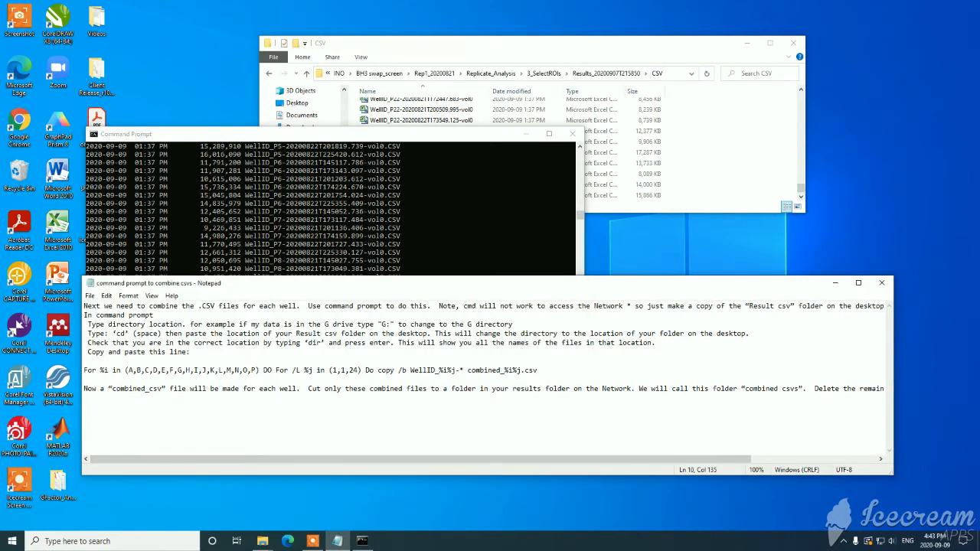
Step: Copy the nested For loop line that merges WellID_%i%j-* into combined_%i%j.csv from the notes and run it in Command Prompt
left_click_drag(537, 370, 83, 369)
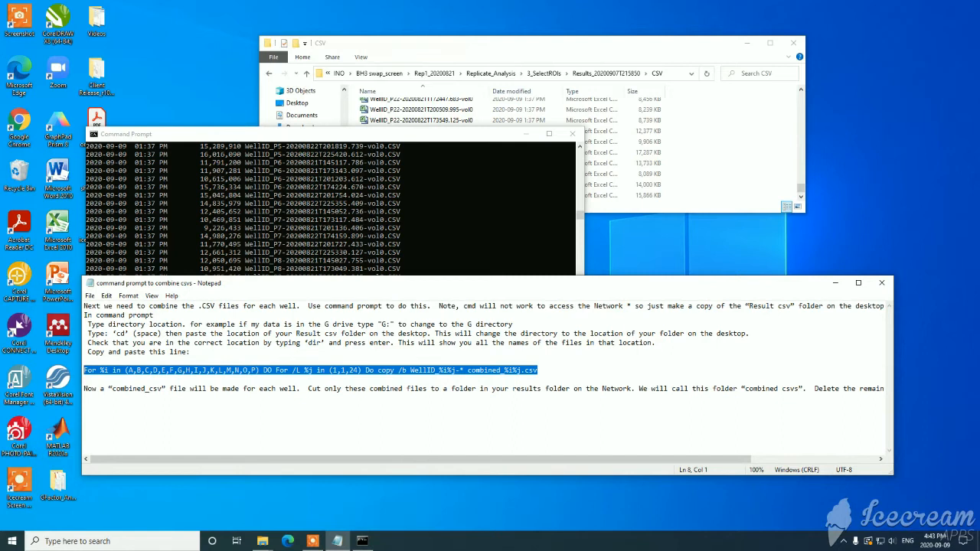
right_click(357, 371)
left_click(382, 404)
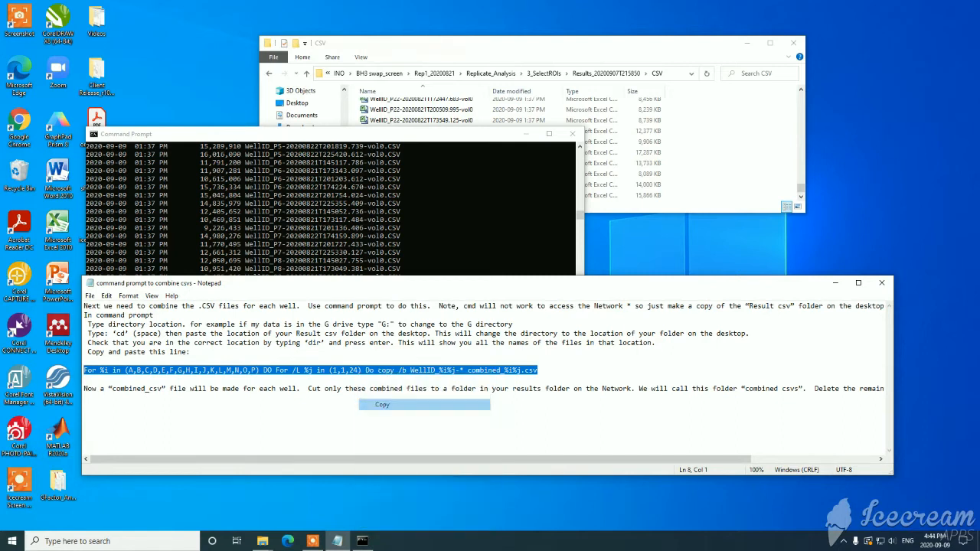
key("alt+Tab")
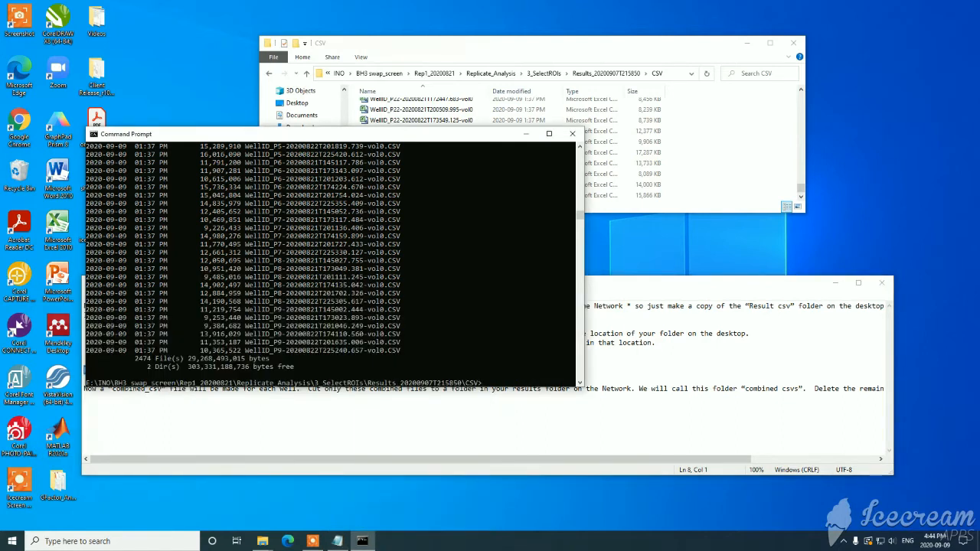
key("ctrl+v")
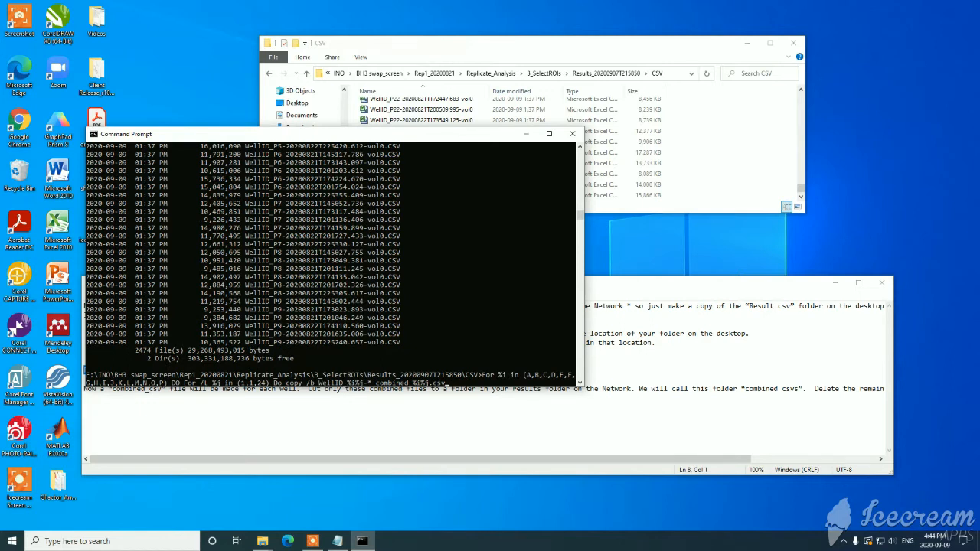
key("Return")
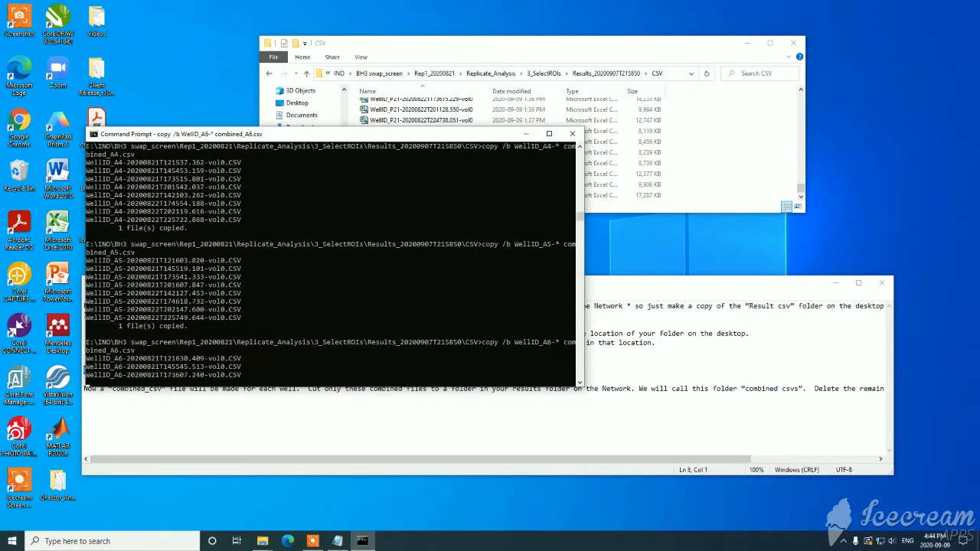
Step: Check the start of the CSV folder for the combined files and close the Command Prompt
left_click(719, 153)
left_click_drag(800, 188, 801, 97)
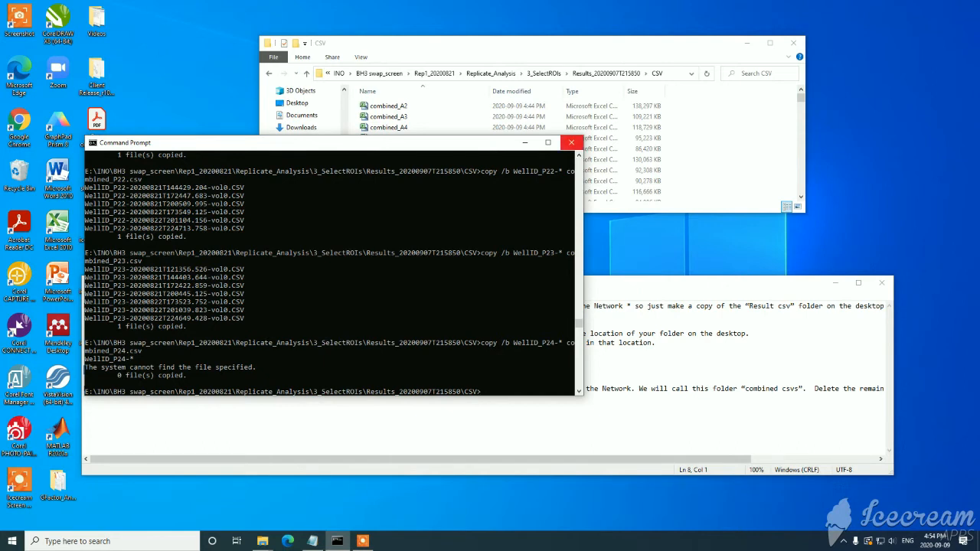
left_click(571, 143)
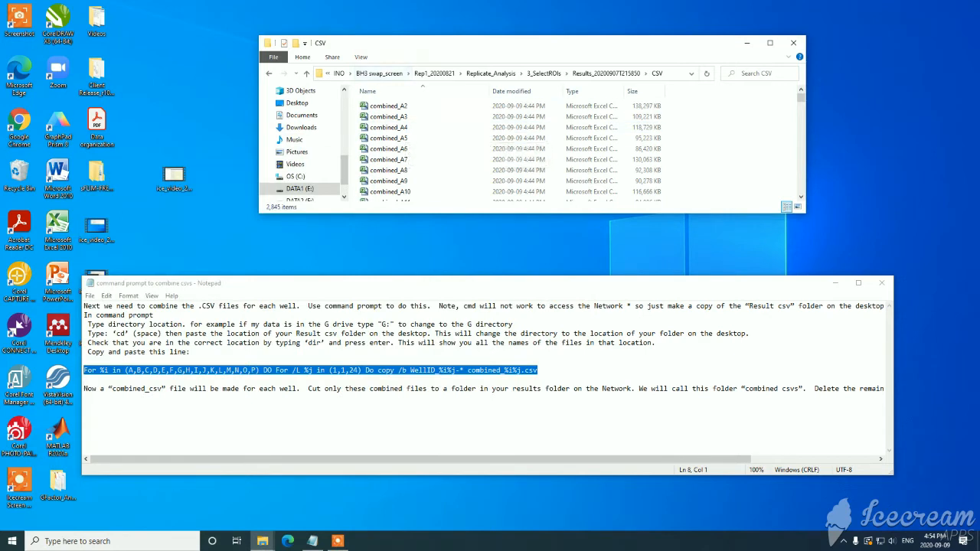
Step: Enlarge the CSV folder window and cut all combined files from combined_A2 through combined_P23
left_click_drag(535, 212, 536, 388)
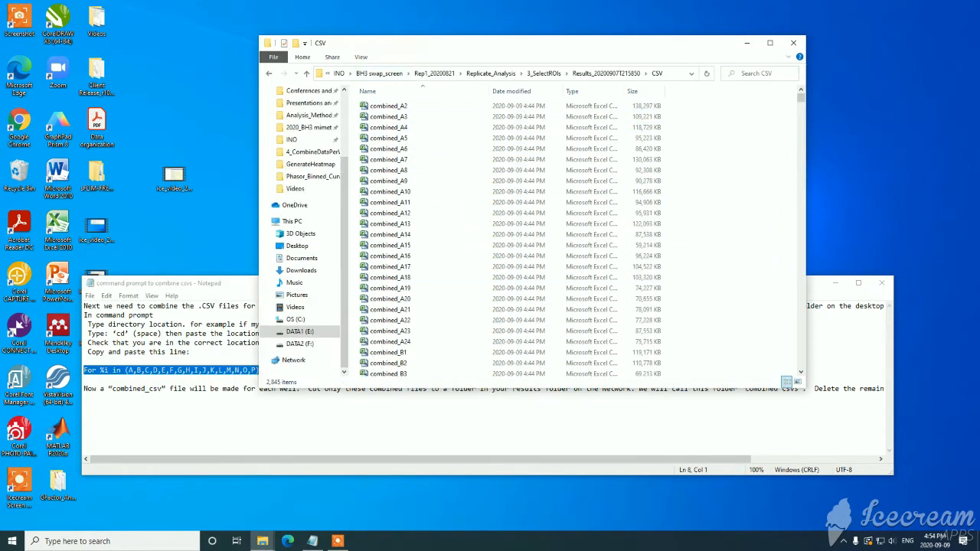
left_click_drag(356, 104, 490, 101)
right_click(437, 174)
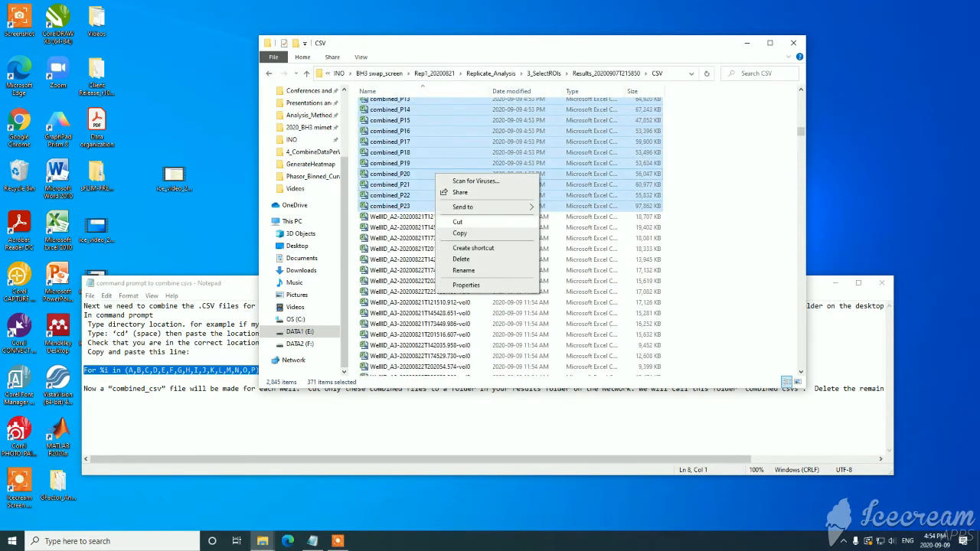
left_click(459, 222)
Step: Go up to the Replicate_Analysis folder and open its 4_CombineDataPerWell subfolder
left_click(605, 73)
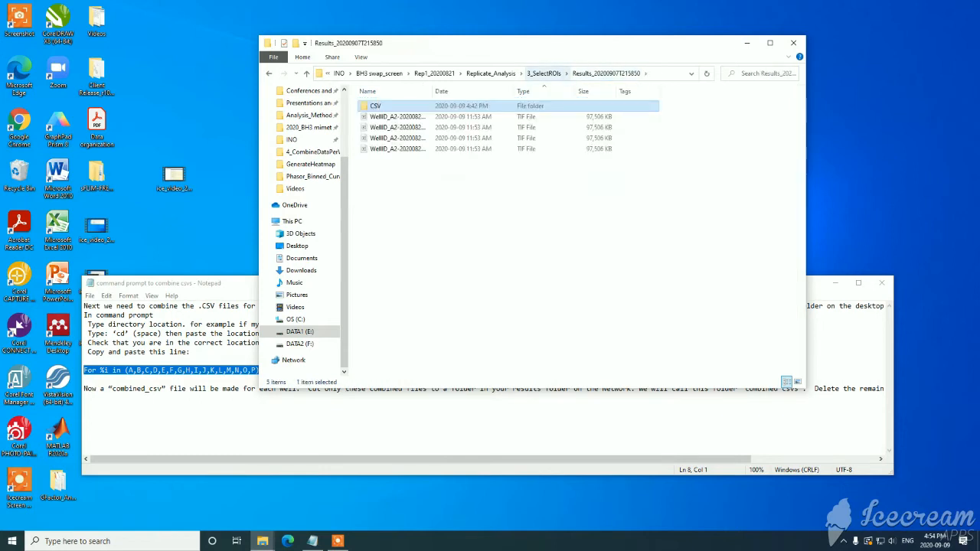
left_click(545, 72)
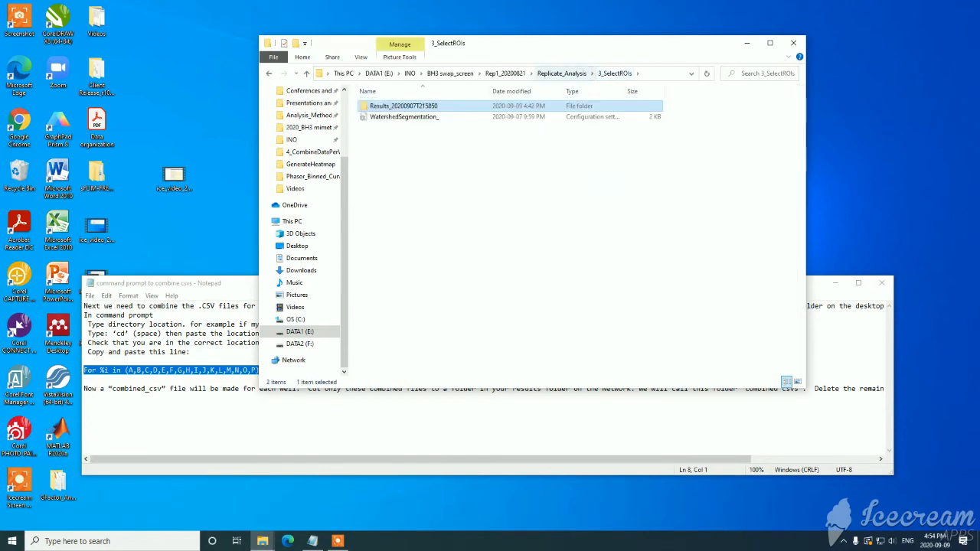
left_click(561, 73)
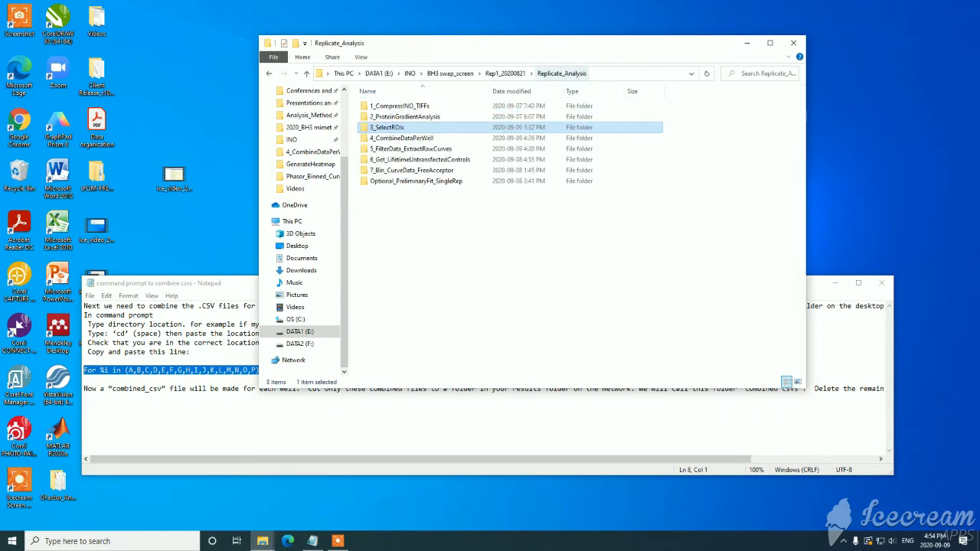
left_click(426, 139)
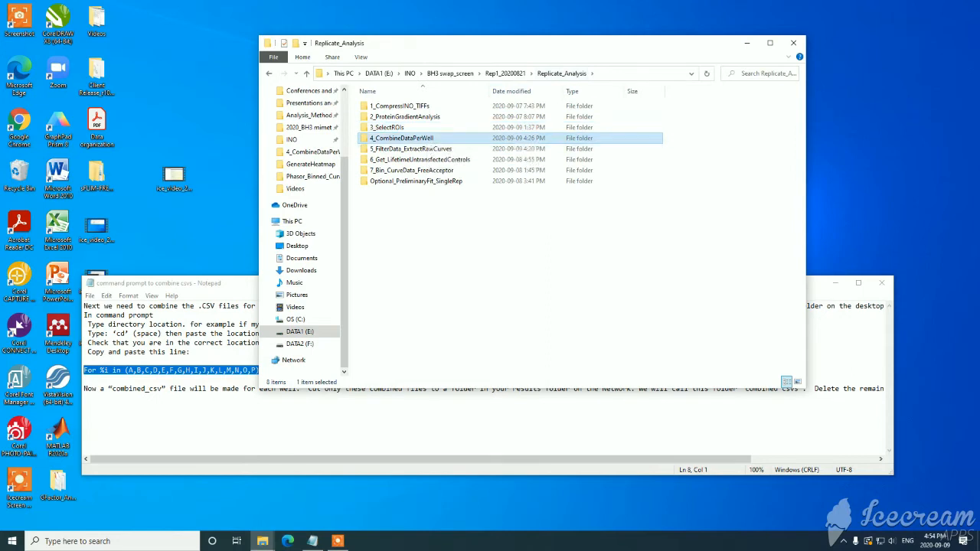
double_click(426, 138)
Step: Create a new folder named Combined_CSVs inside 4_CombineDataPerWell
right_click(421, 136)
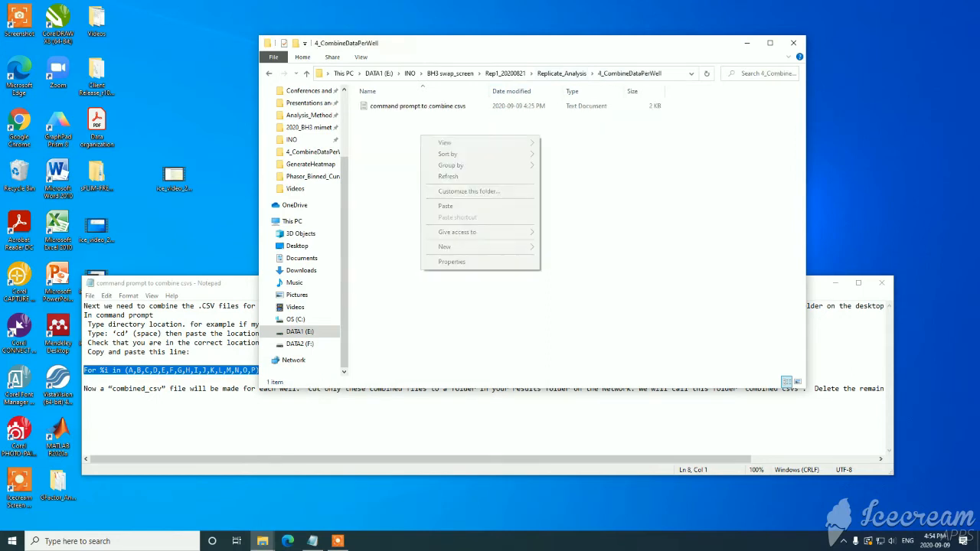
mouse_move(460, 246)
left_click(562, 247)
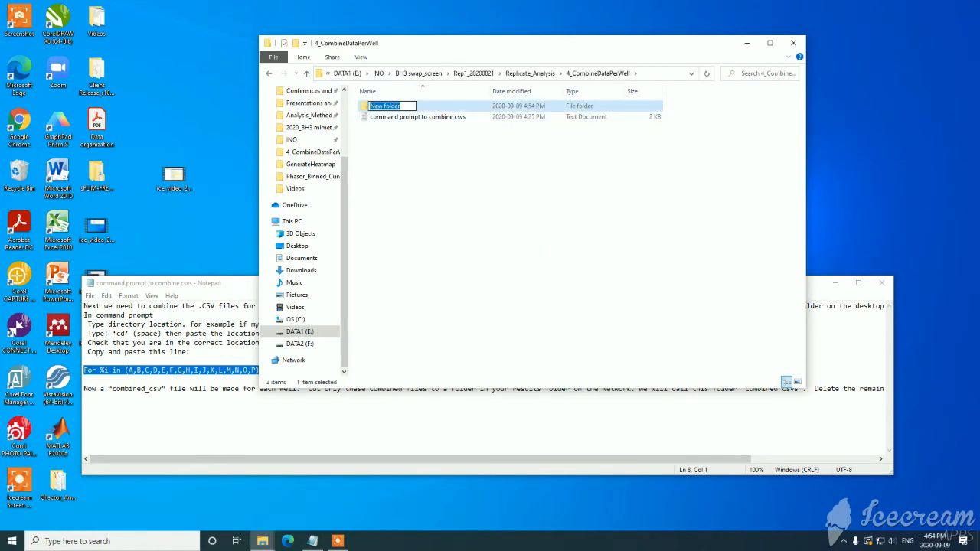
type("Combined_CSVs")
key("Return")
Step: Open the Combined_CSVs folder and paste the cut combined files into it
double_click(422, 109)
right_click(422, 109)
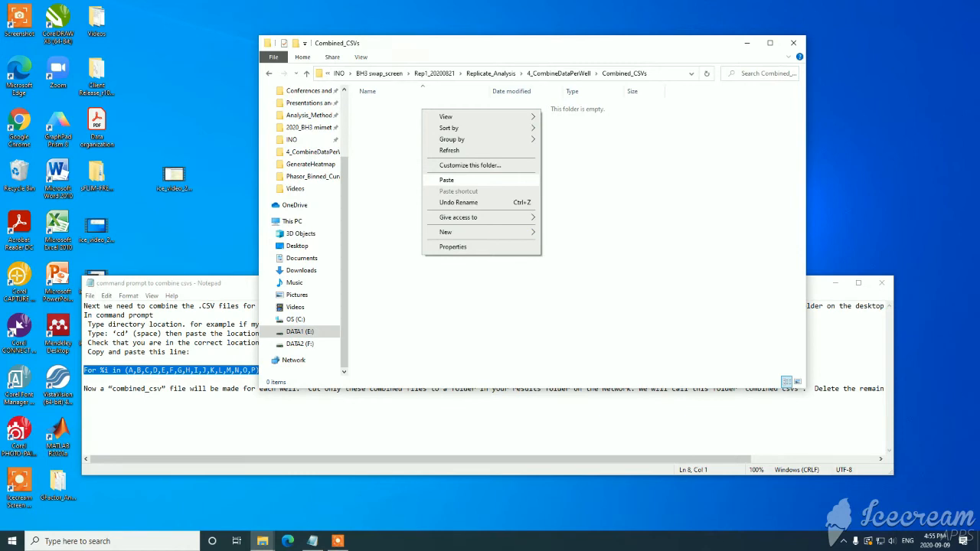
left_click(446, 179)
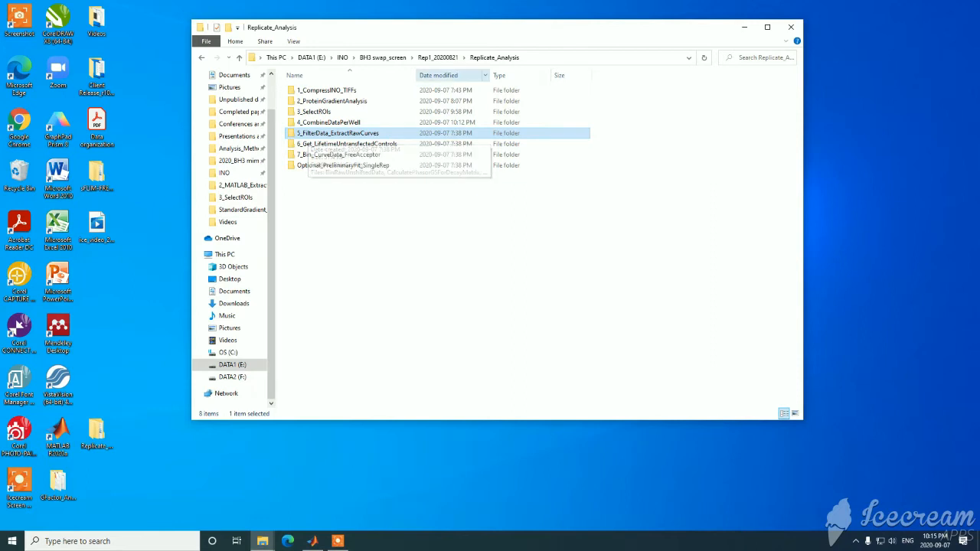
Step: Open the MasterPlatemap workbook from the BH3 swap_screen folder in Excel and fit its window to the desktop
left_click(436, 57)
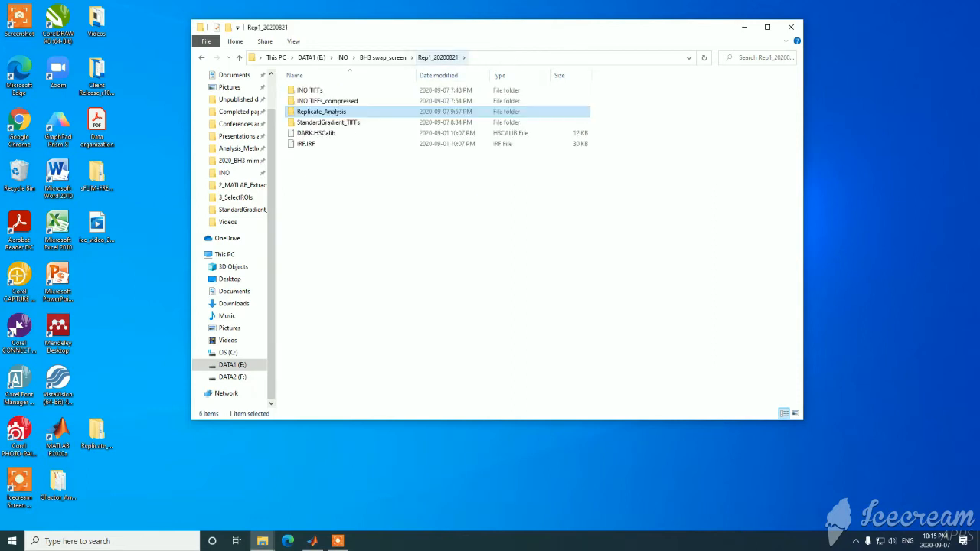
left_click(383, 58)
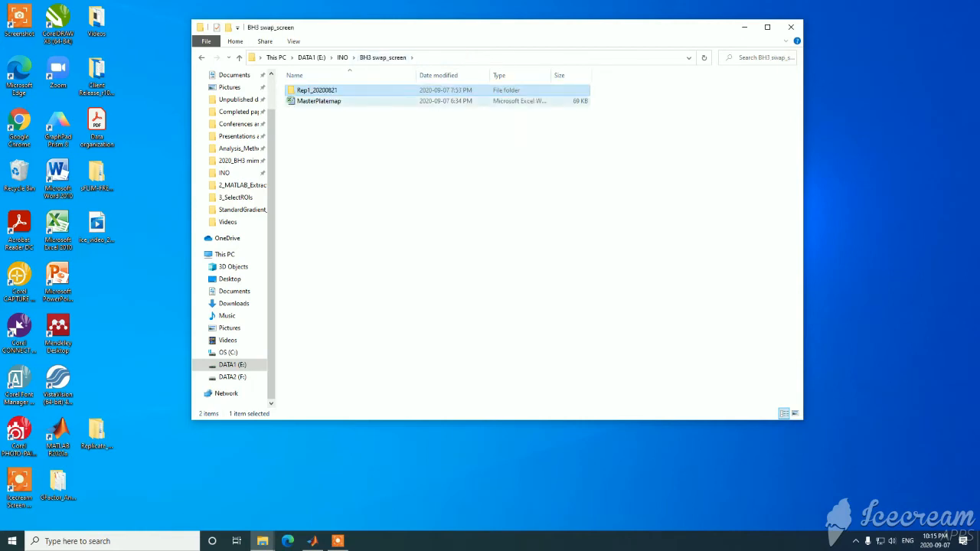
left_click(319, 101)
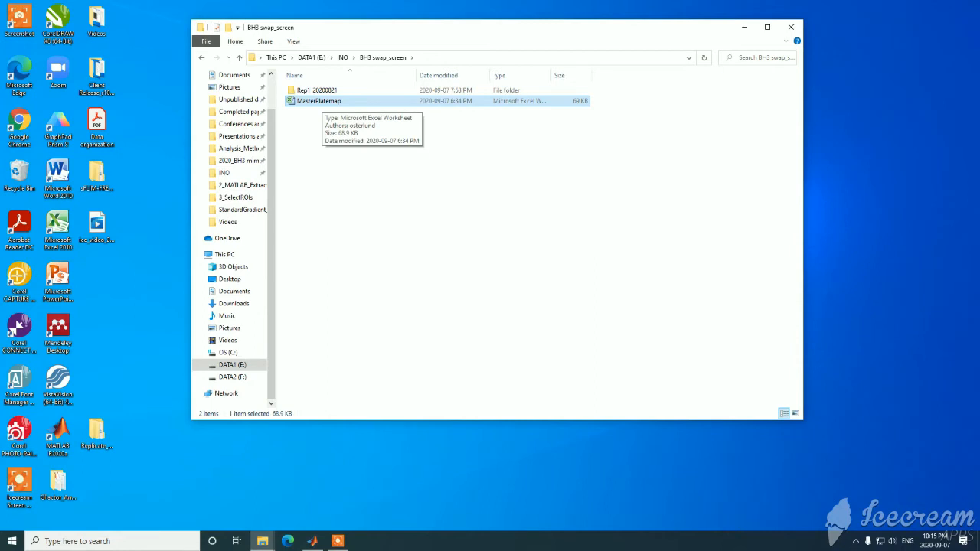
left_click_drag(367, 91, 297, 26)
left_click_drag(750, 387, 939, 507)
left_click_drag(622, 26, 605, 15)
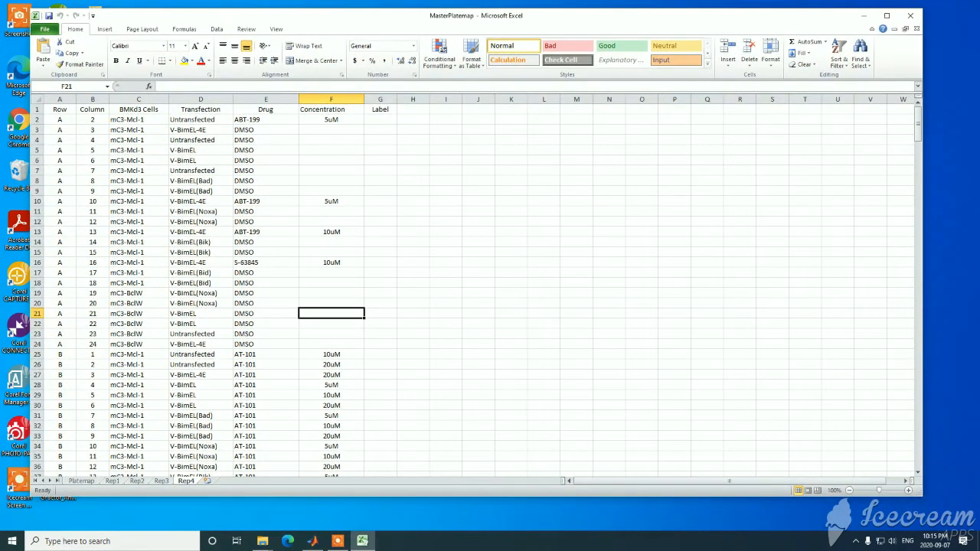
Step: Restore the MasterPlatemap workbook to a floating window, reposition and heighten it, and show the Platemap sheet
left_click(905, 29)
left_click_drag(458, 122, 442, 97)
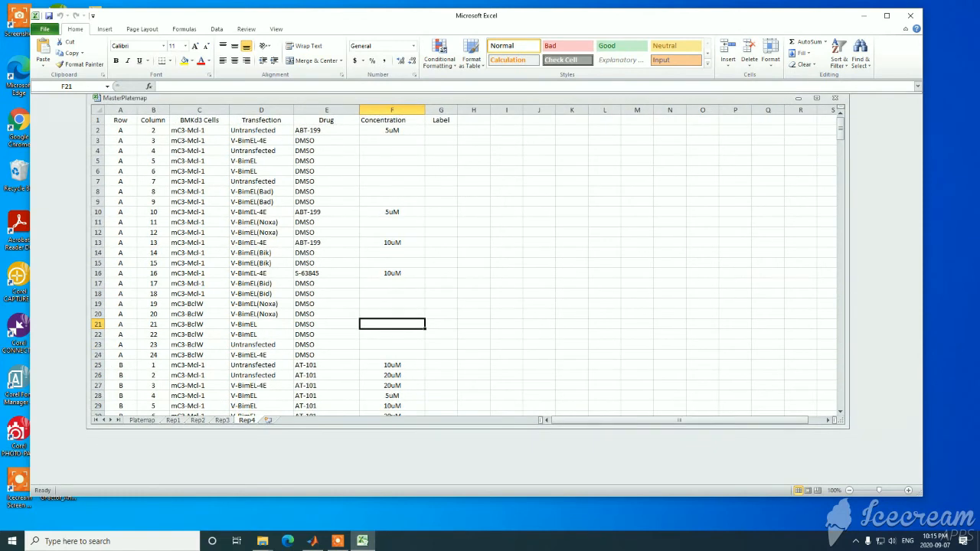
left_click_drag(467, 428, 467, 479)
left_click(142, 472)
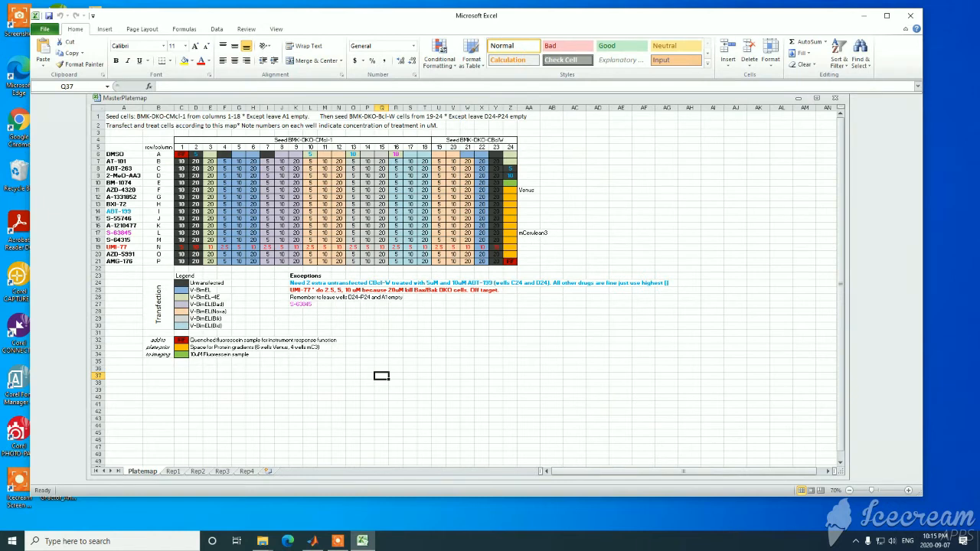
Step: Examine the drug names, the plate row letters and the transfection legend on the Platemap sheet
left_click_drag(122, 154, 123, 260)
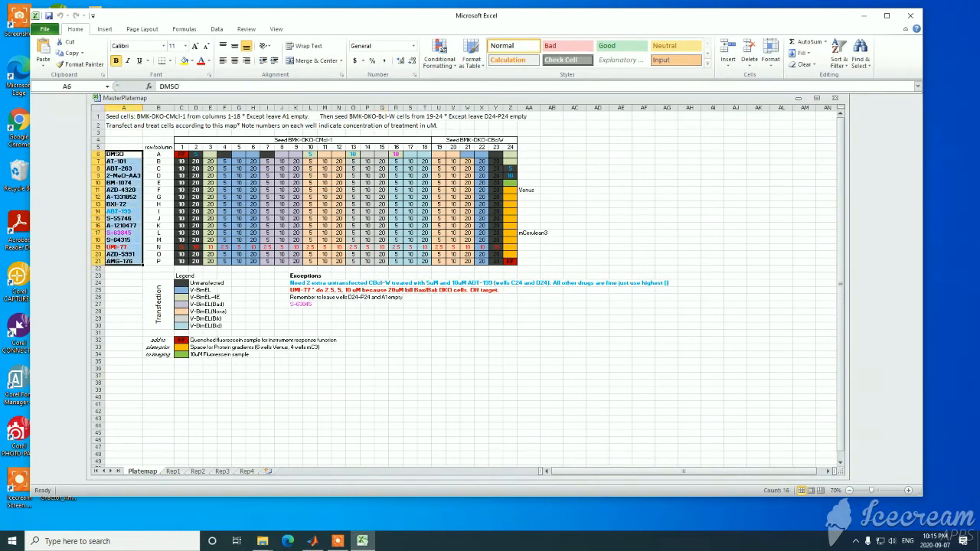
left_click_drag(159, 154, 158, 254)
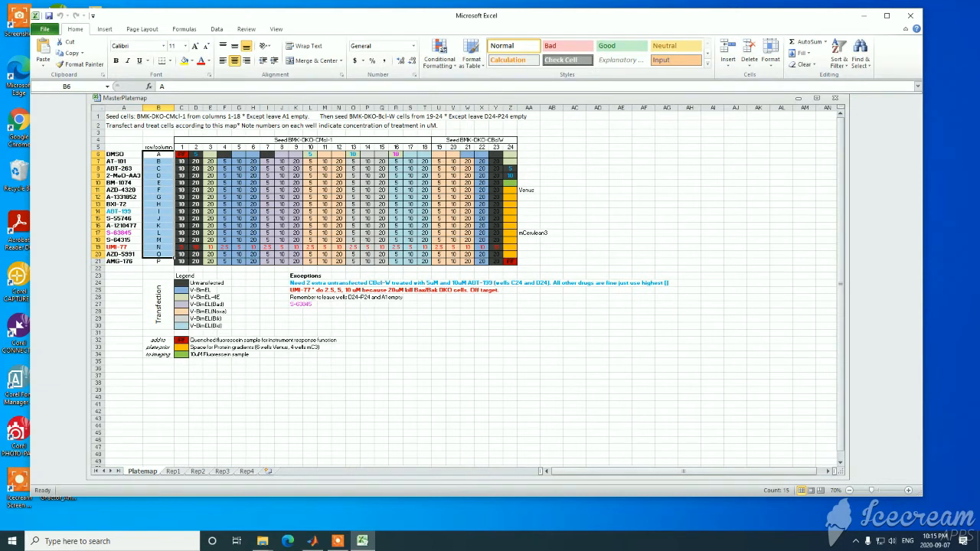
left_click_drag(123, 154, 122, 261)
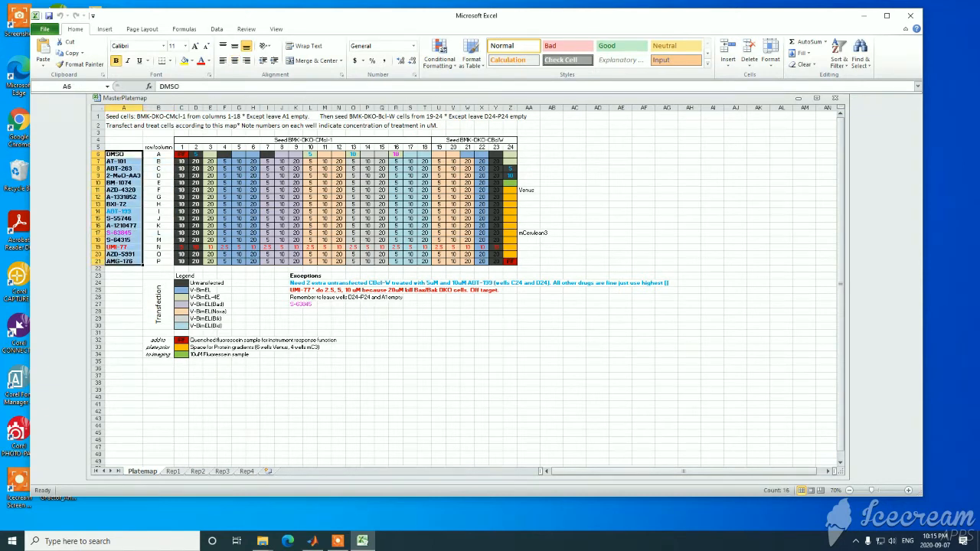
left_click_drag(196, 283, 222, 326)
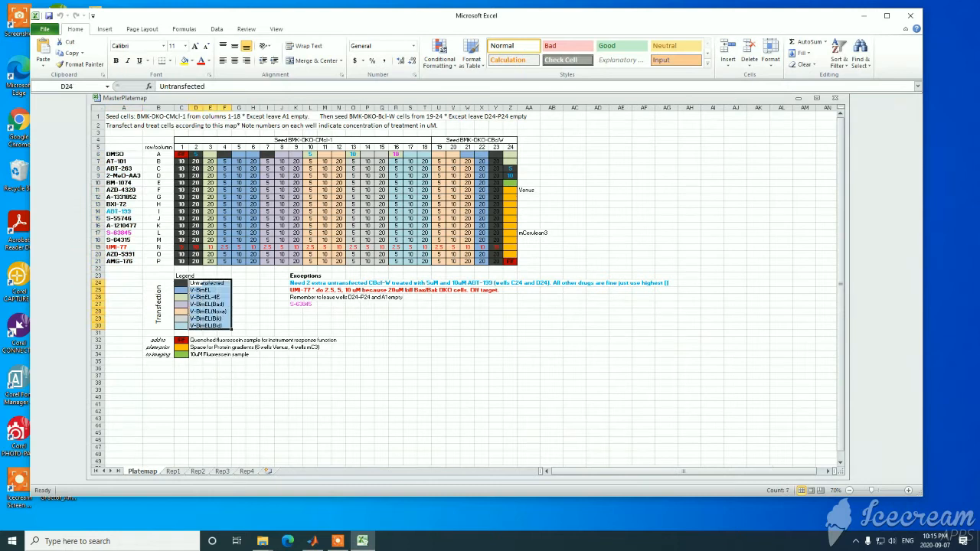
left_click(267, 319)
Step: Examine the two seeded cell line headers and the column 24 wells in plate rows E to P
left_click(303, 140)
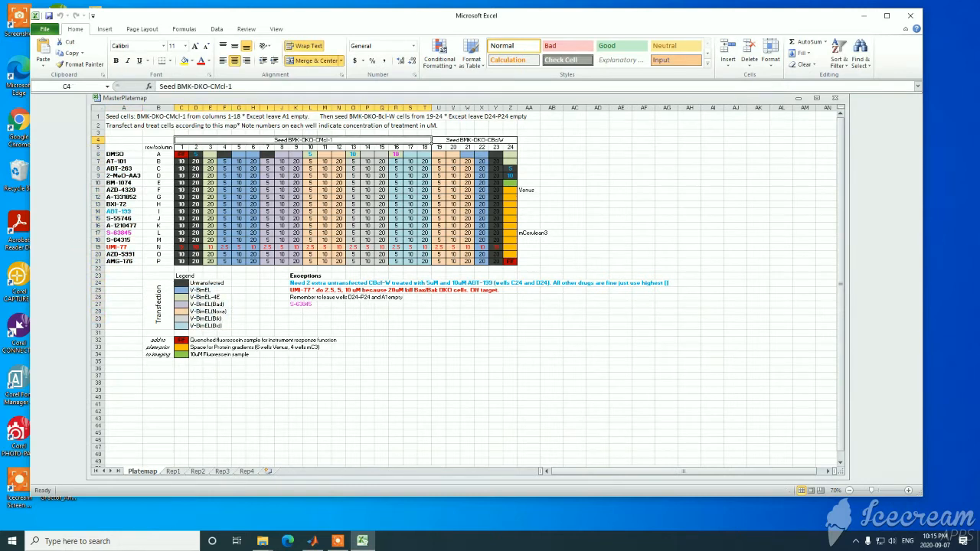
left_click(475, 140)
left_click(303, 140)
left_click(597, 162)
left_click(474, 140)
left_click(303, 140)
left_click(597, 176)
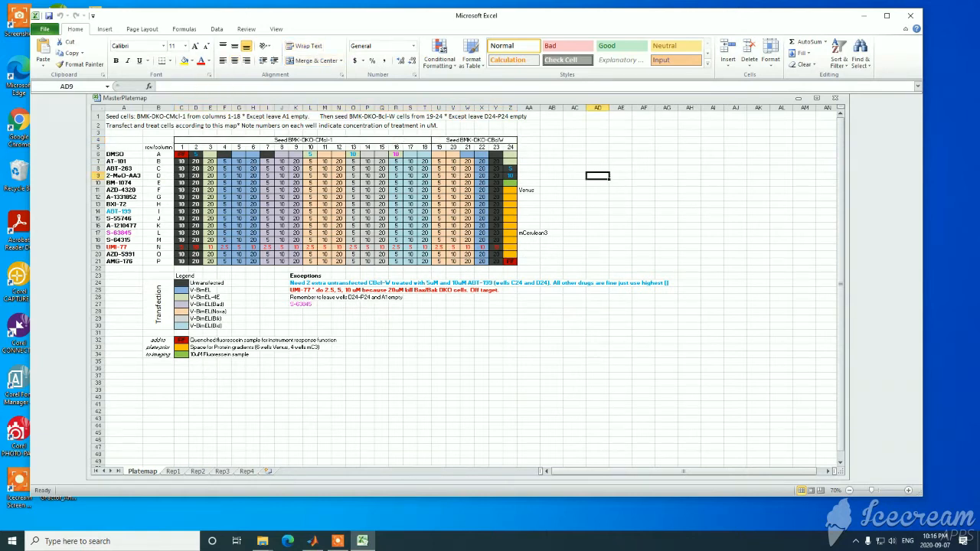
left_click_drag(510, 182, 510, 262)
left_click(575, 226)
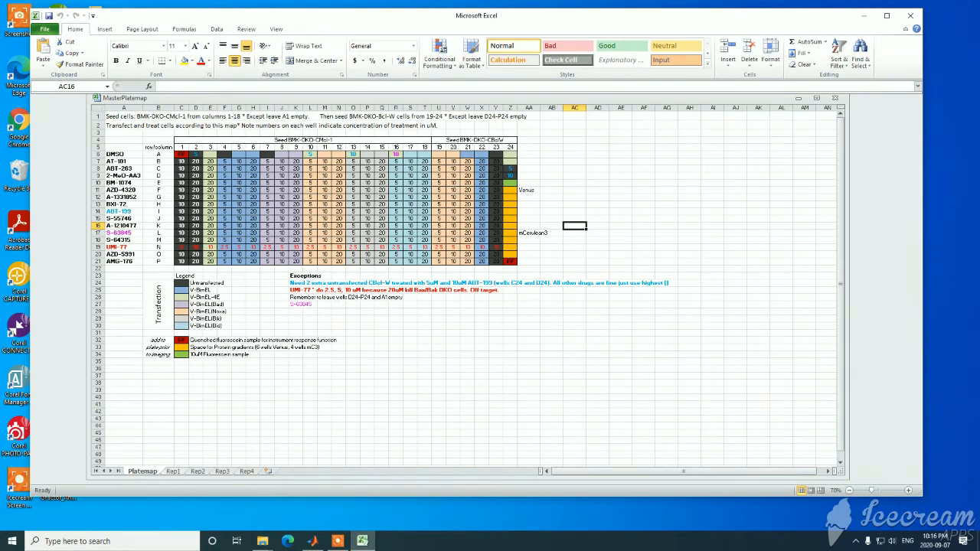
Step: Switch to the Rep1 sheet and widen column A
key("ctrl+Page_Down")
left_click(377, 259)
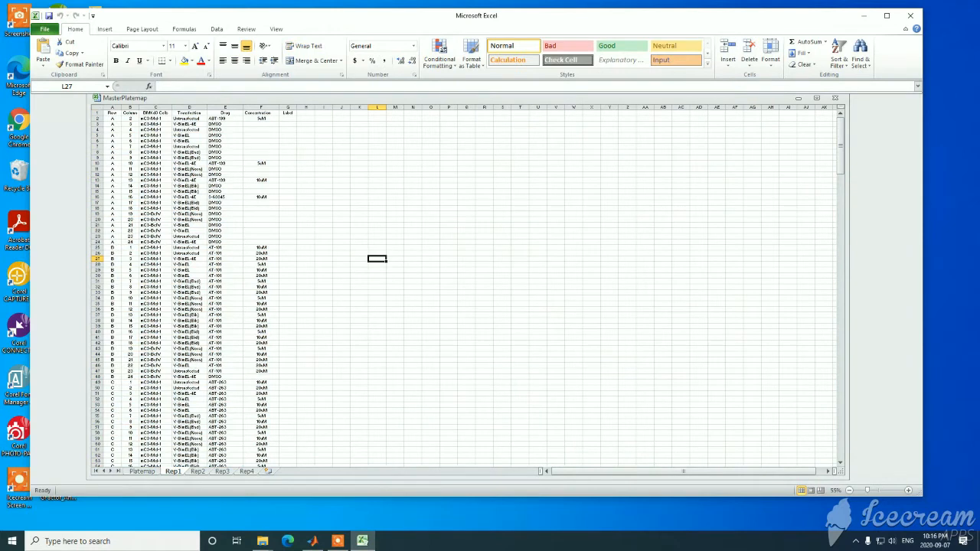
left_click_drag(121, 107, 130, 107)
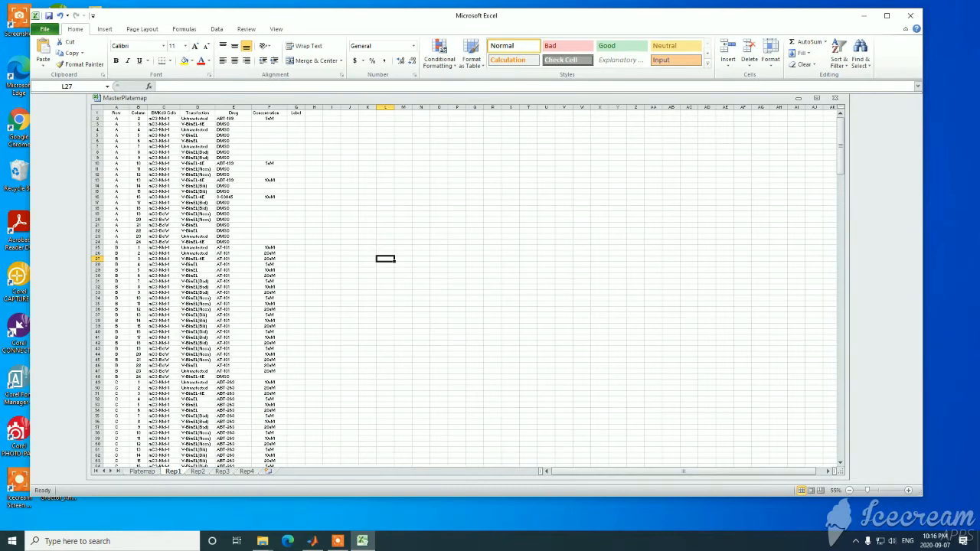
Step: Examine the row 1 column headers on the Rep1 sheet, from Row and Column through to Label
left_click(116, 119)
left_click(116, 114)
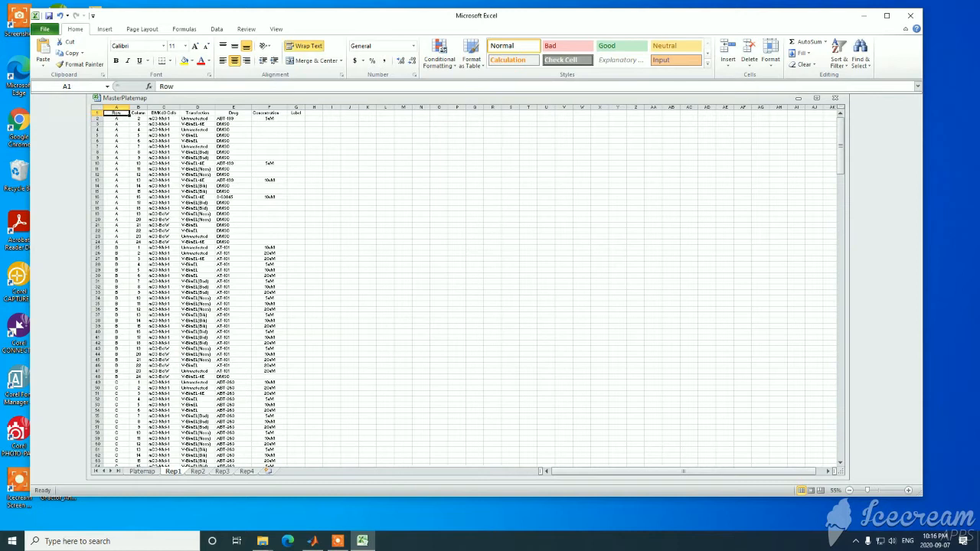
left_click(138, 113)
left_click(163, 113)
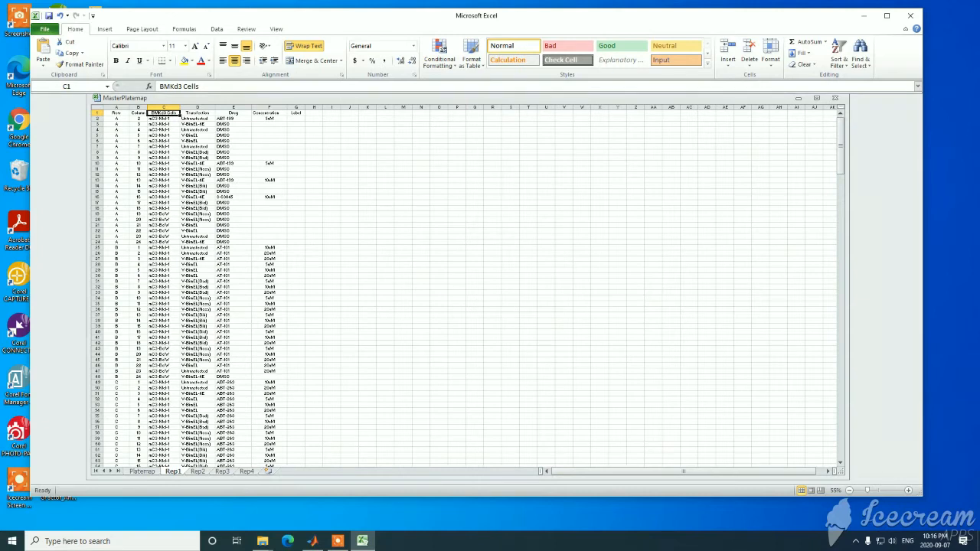
left_click_drag(182, 87, 159, 86)
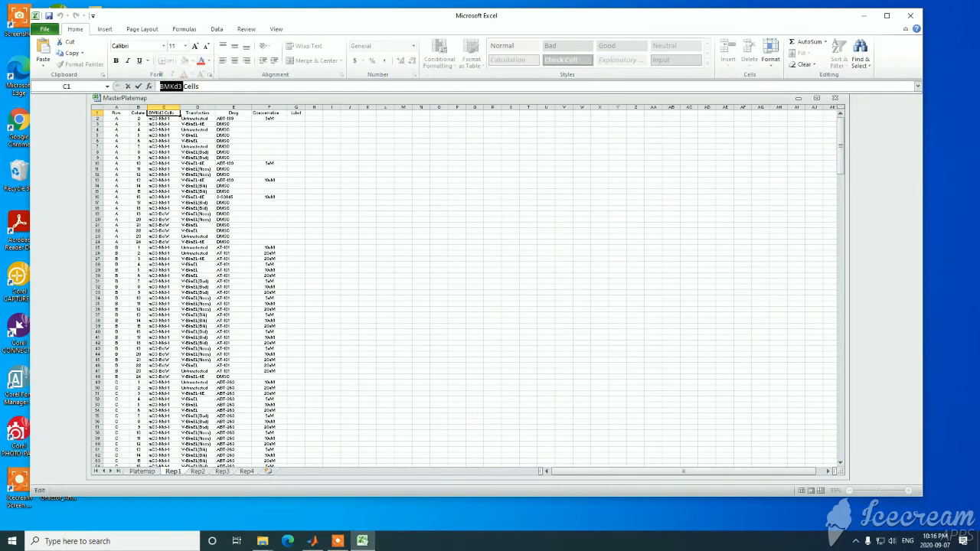
left_click(349, 163)
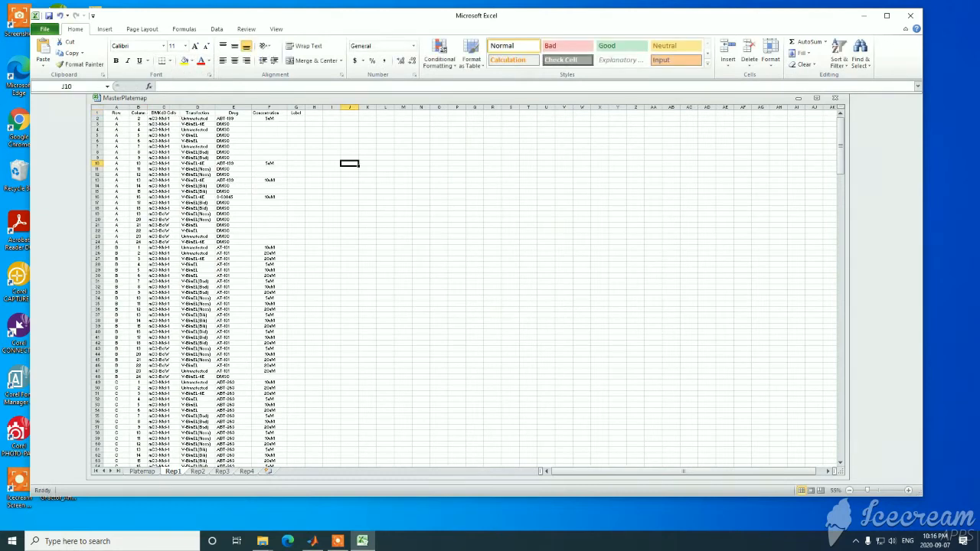
left_click(198, 113)
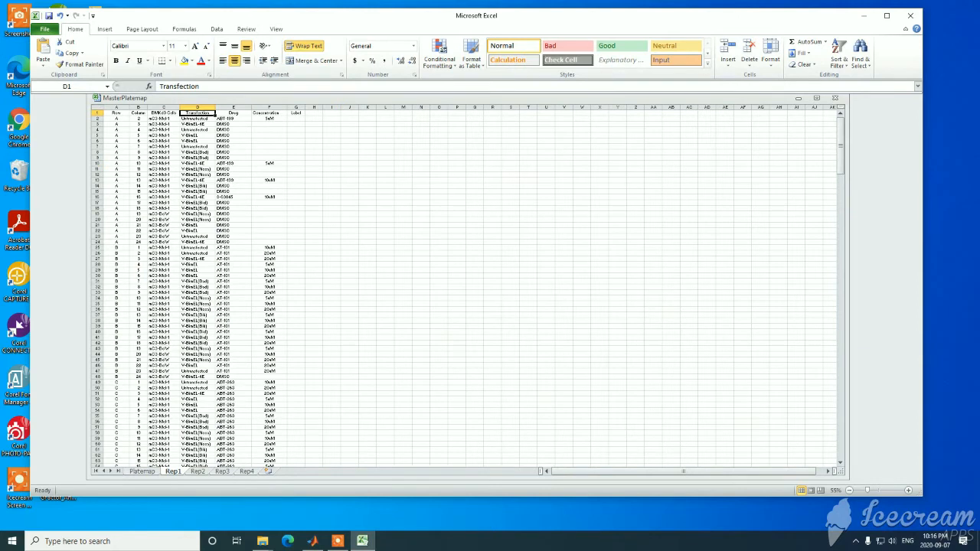
left_click(233, 113)
left_click(269, 114)
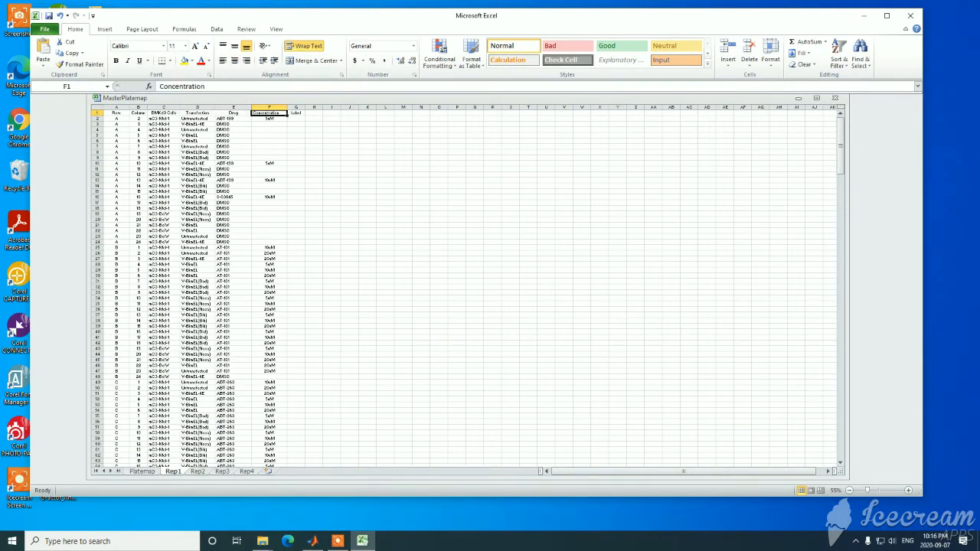
left_click(297, 114)
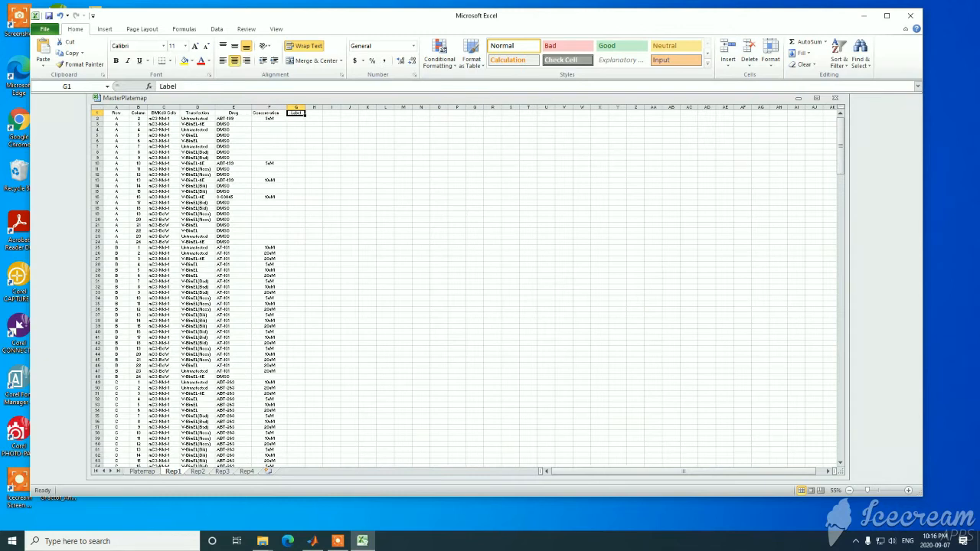
left_click(384, 259)
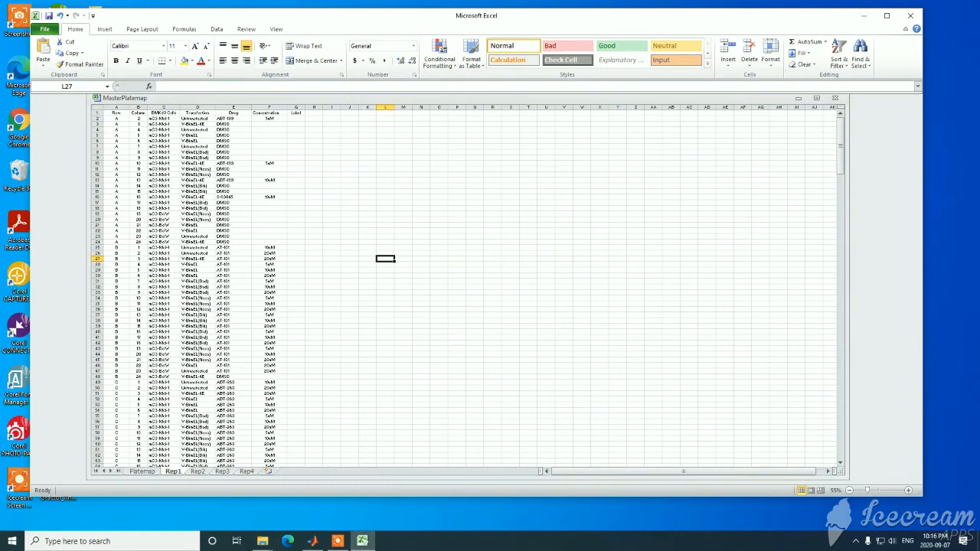
Step: Examine the cell line entry in C2 and the Row and Column values of the plate row A wells
left_click(163, 118)
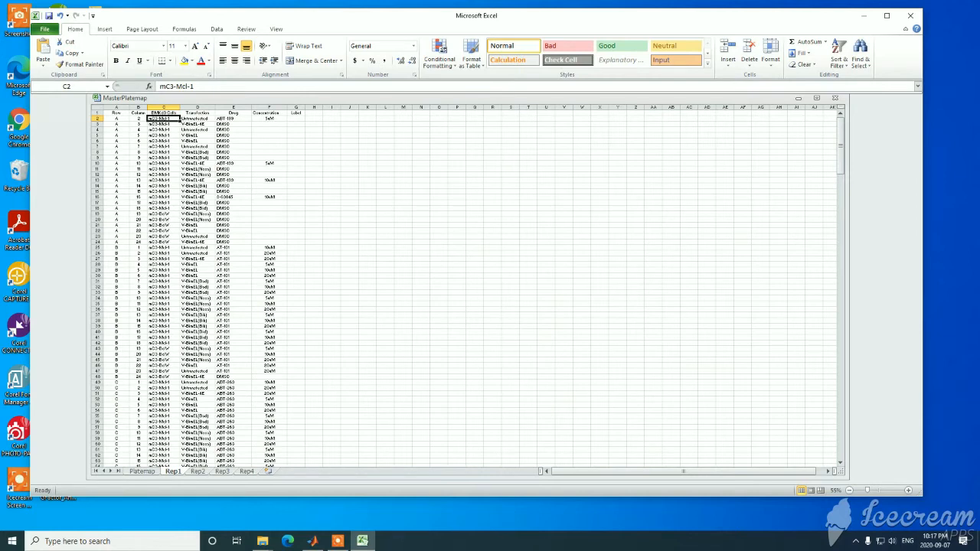
left_click_drag(117, 119, 137, 242)
left_click(367, 270)
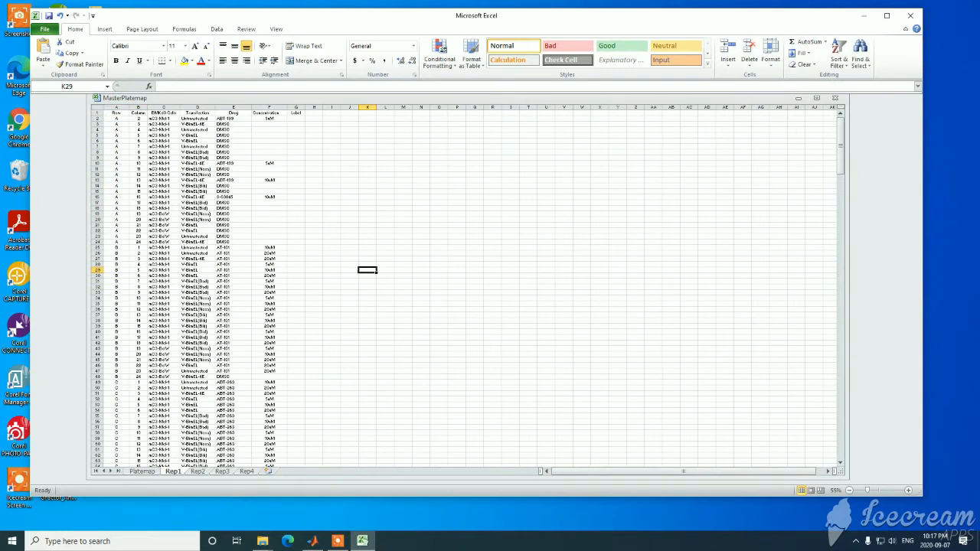
Step: Check the column 24 wells in plate rows E to P on the Platemap sheet, and return to the Rep1 sheet
key("ctrl+Page_Up")
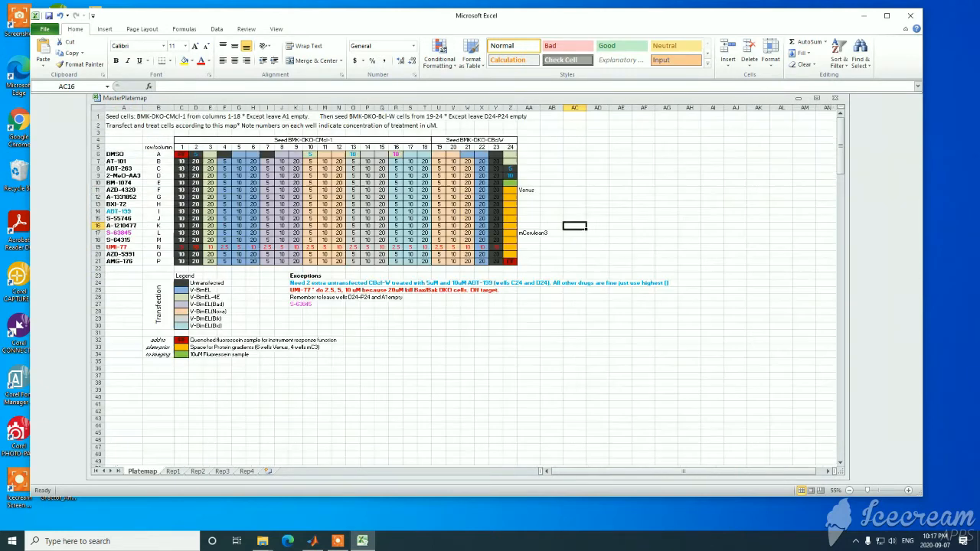
left_click_drag(509, 184, 512, 261)
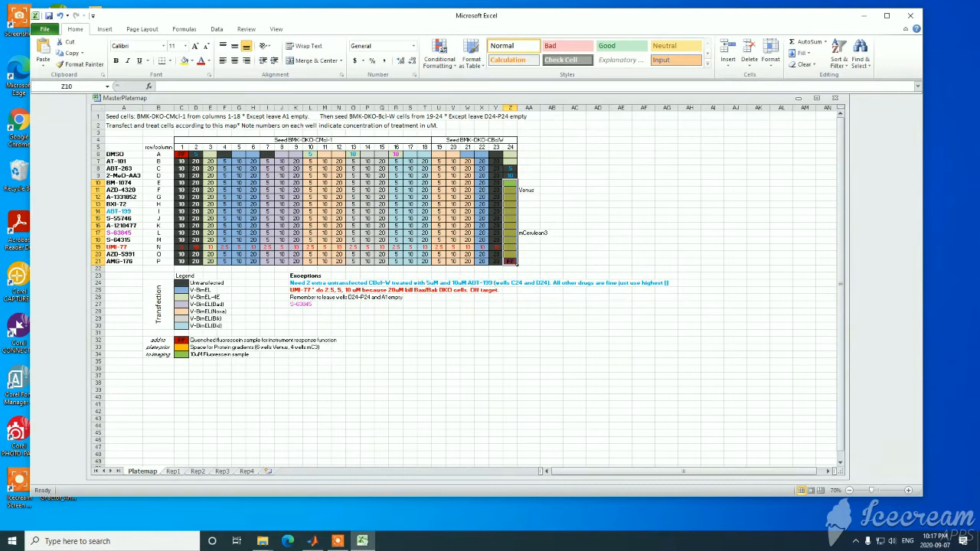
key("ctrl+Page_Down")
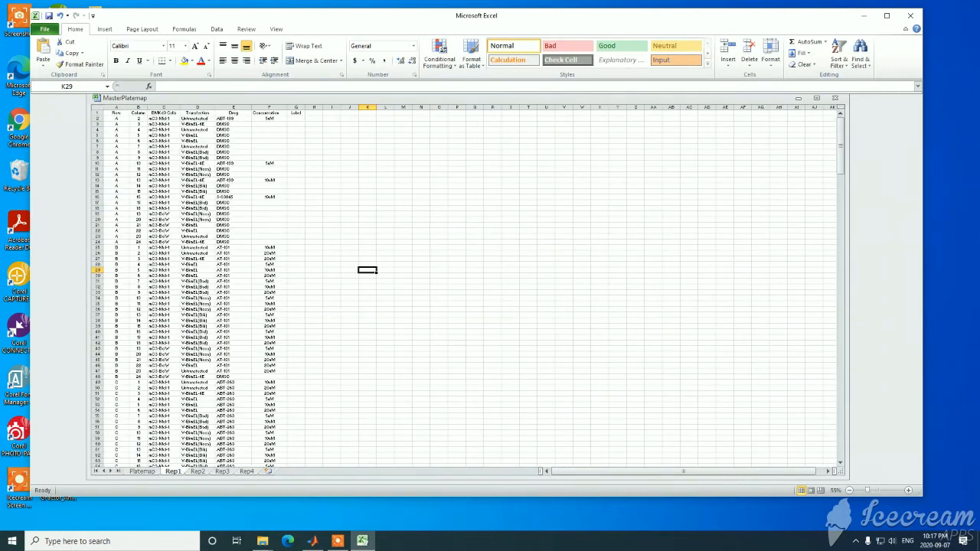
Step: Examine the plate row A well entries and the Transfection value in D2, enlarging the Rep1 sheet to 85%
left_click_drag(117, 118, 276, 242)
left_click(367, 236)
left_click(198, 119)
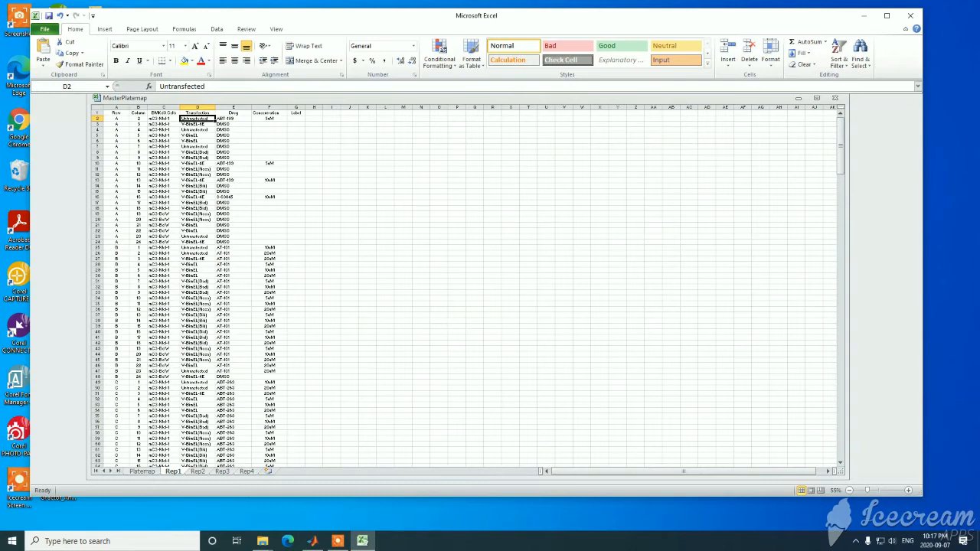
scroll(468, 286, "up", 2)
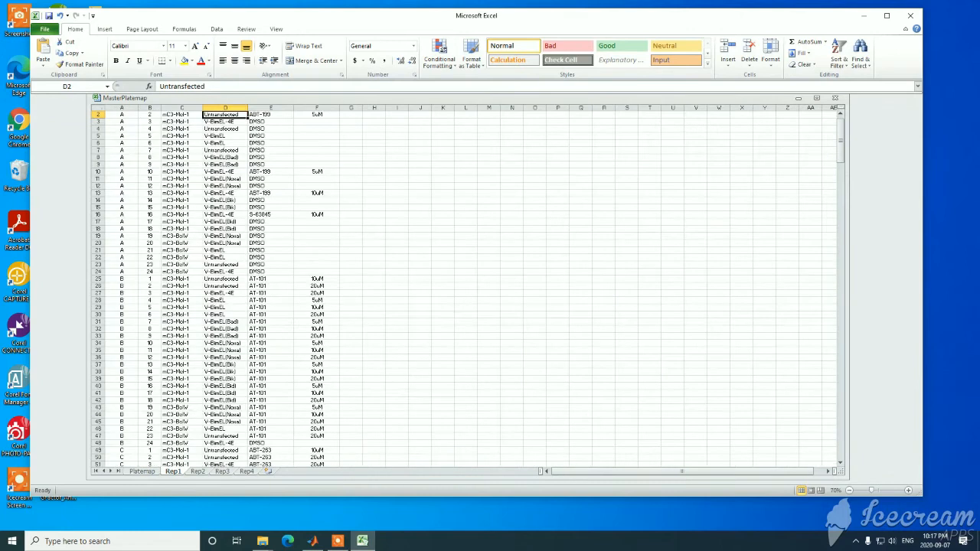
left_click(456, 265)
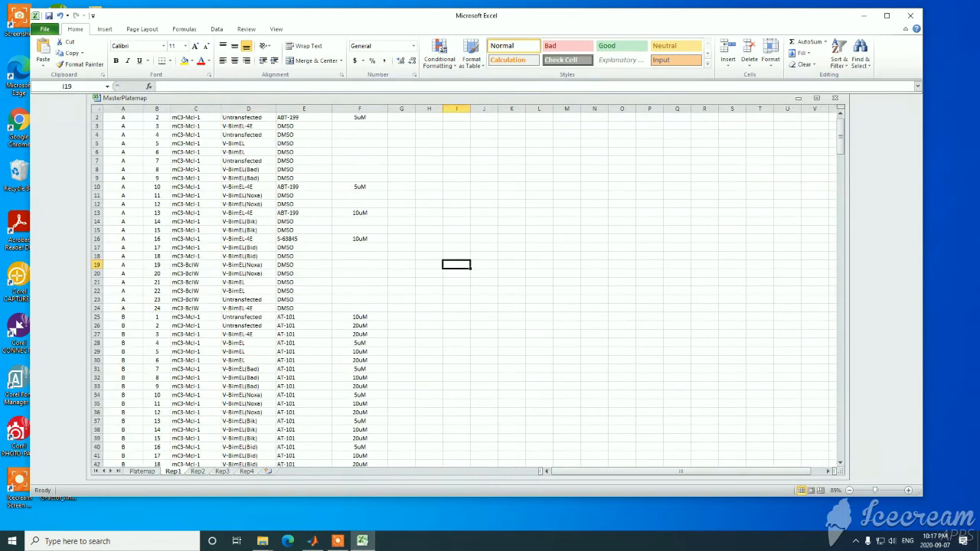
Step: Compare the transfection, drug and concentration entries of wells B1 and B2 in rows 25 and 26
left_click_drag(250, 299, 358, 299)
scroll(468, 291, "down", 1)
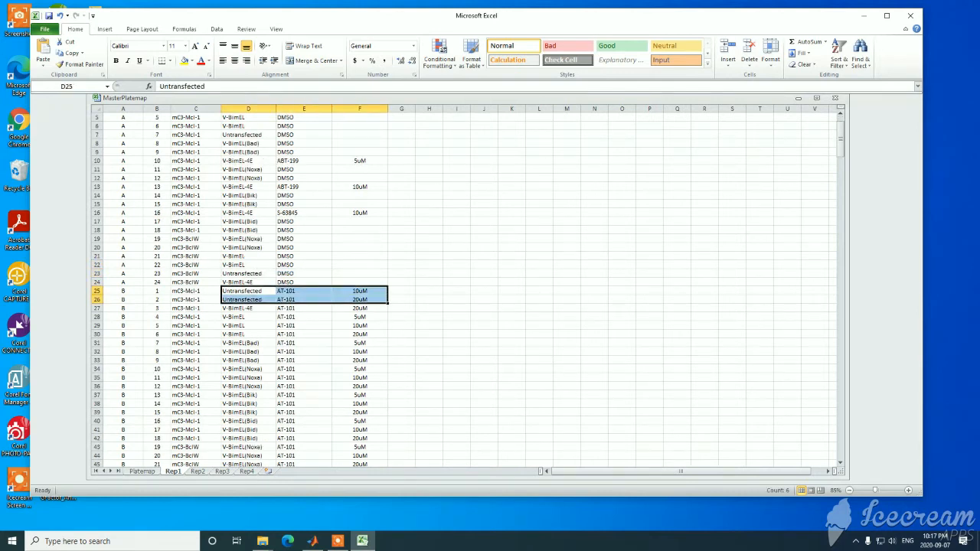
left_click_drag(123, 291, 358, 299)
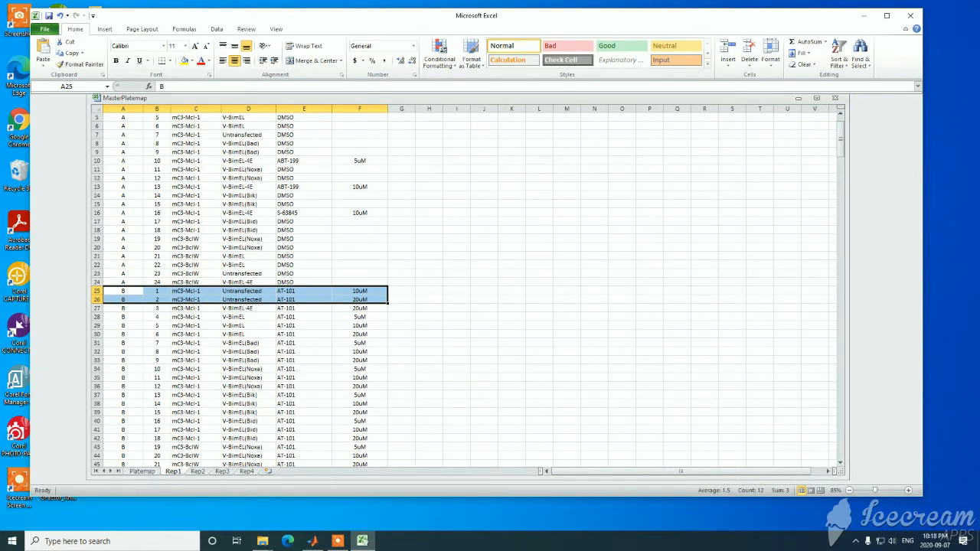
scroll(464, 285, "down", 2)
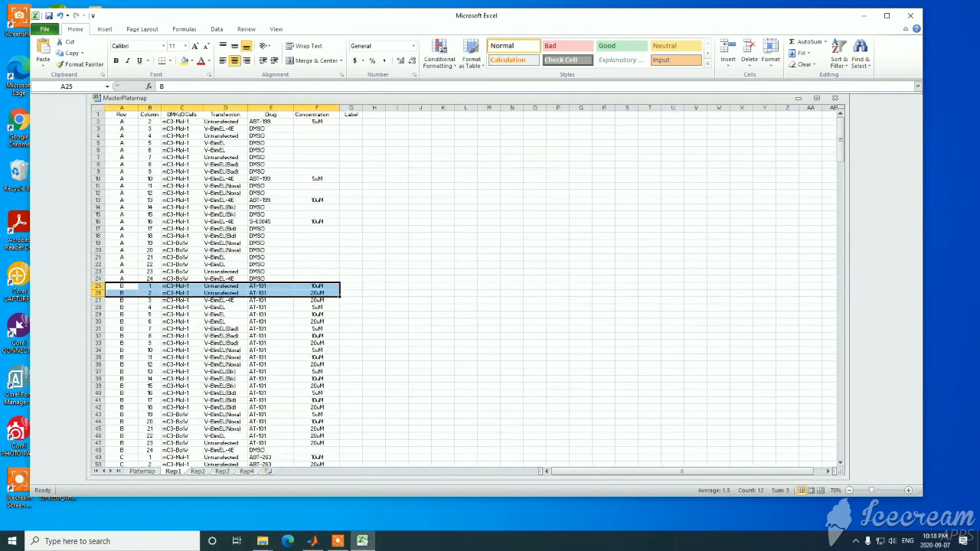
left_click(349, 237)
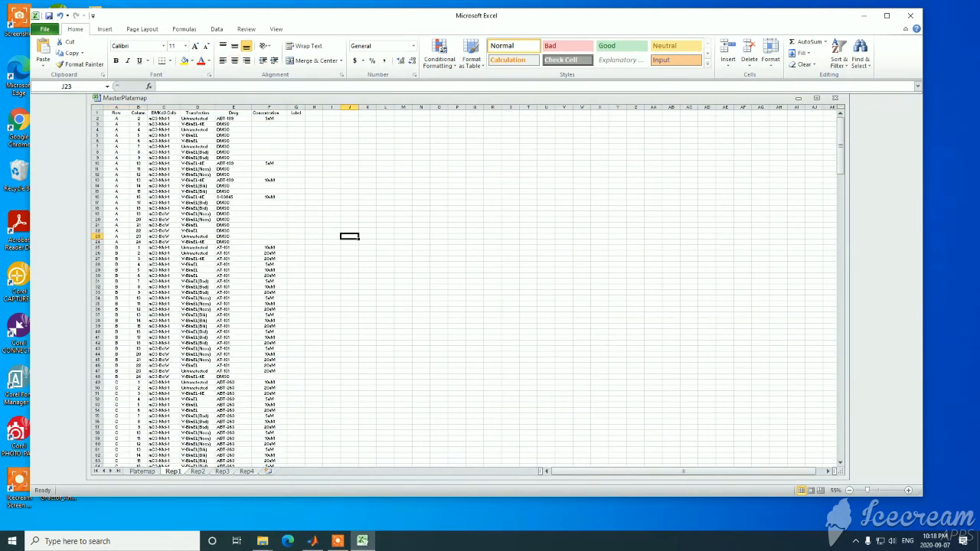
Step: Recheck the entries for wells B1 and B2, inspecting their Transfection values in D25 and D26
left_click_drag(269, 247, 116, 253)
left_click(384, 253)
left_click(197, 254)
left_click(198, 248)
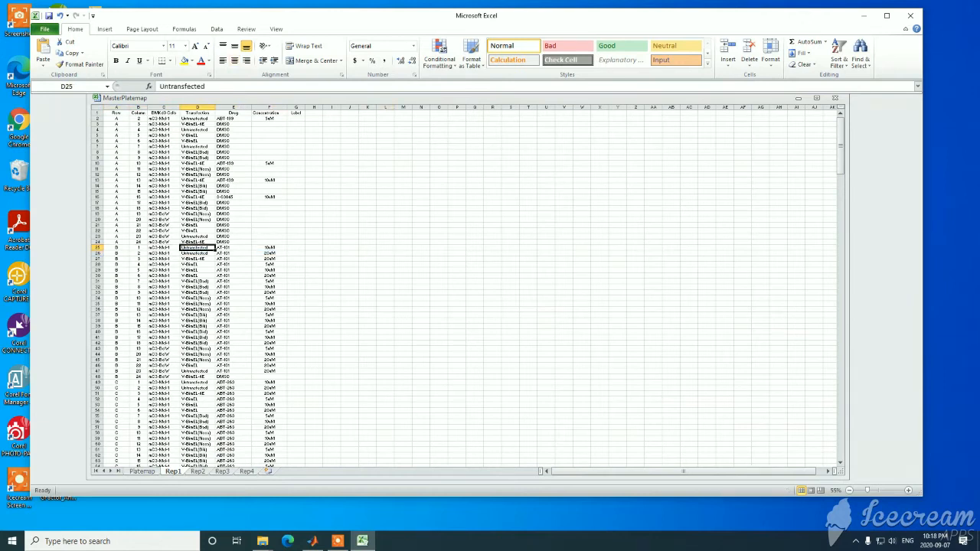
left_click_drag(205, 86, 159, 86)
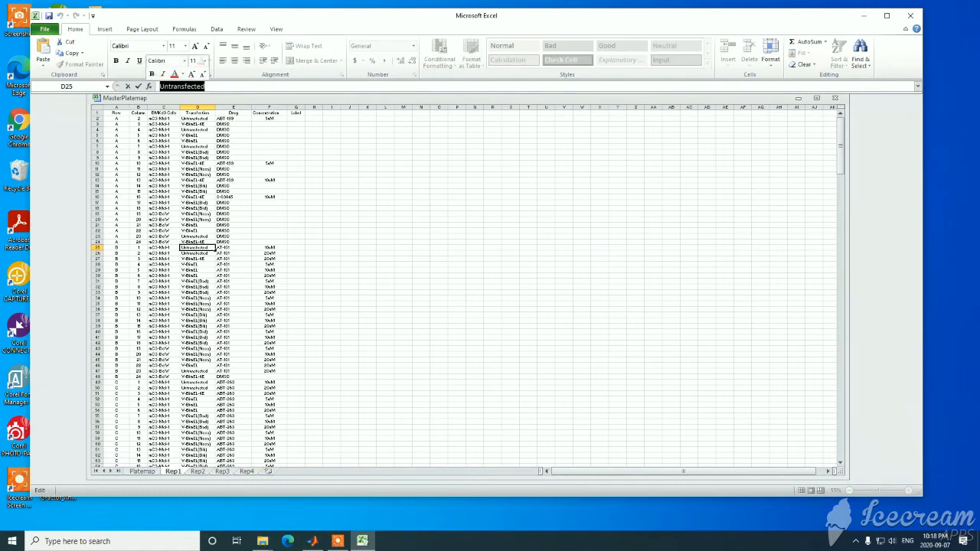
left_click(367, 219)
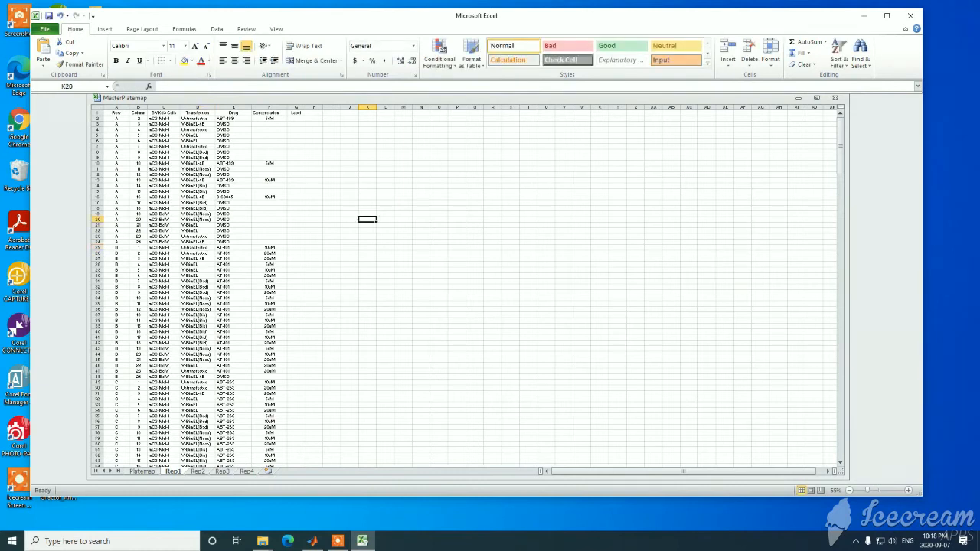
Step: Examine the DMSO entries in the Drug column for plate row A, including E3 to E9 and E17 to E24
scroll(367, 220, "down", 1)
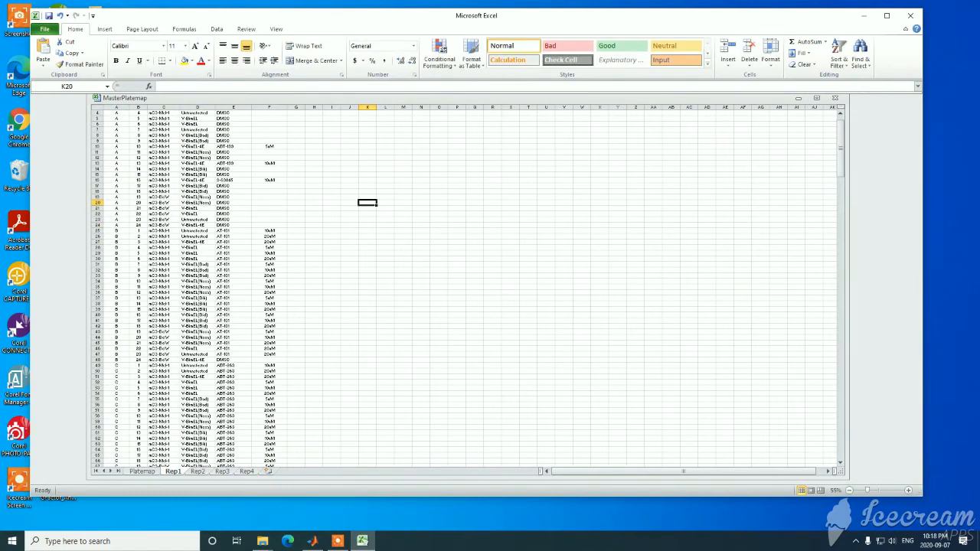
scroll(368, 219, "up", 1)
left_click(233, 124)
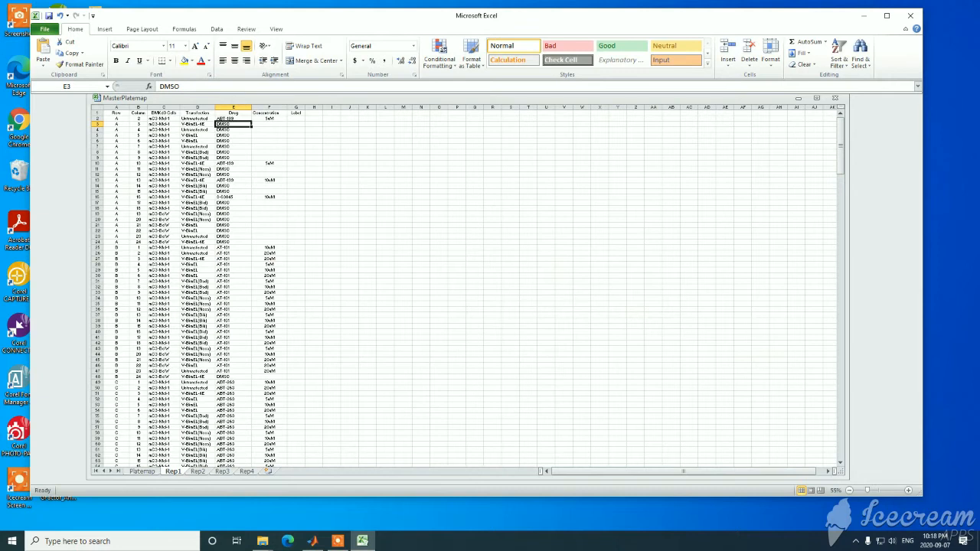
left_click_drag(233, 202, 233, 241)
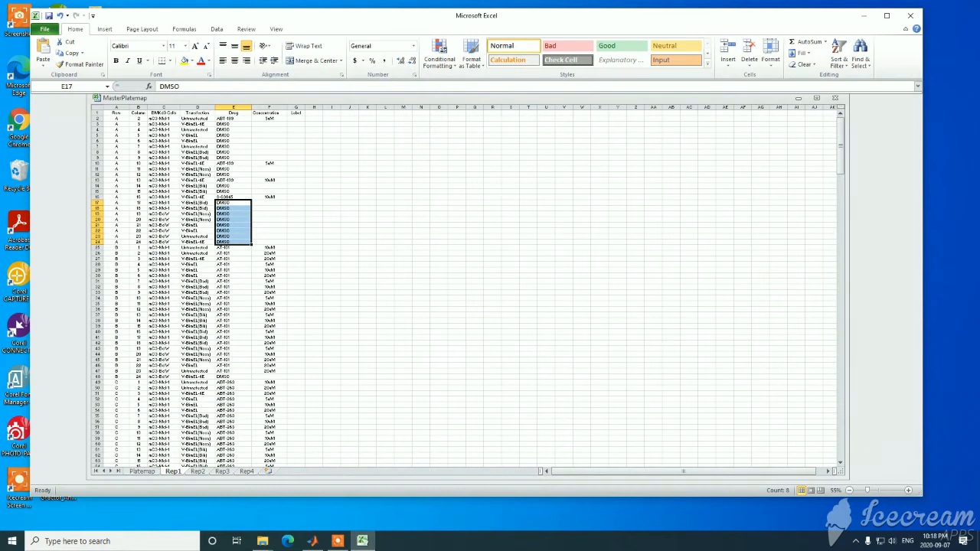
left_click(350, 208)
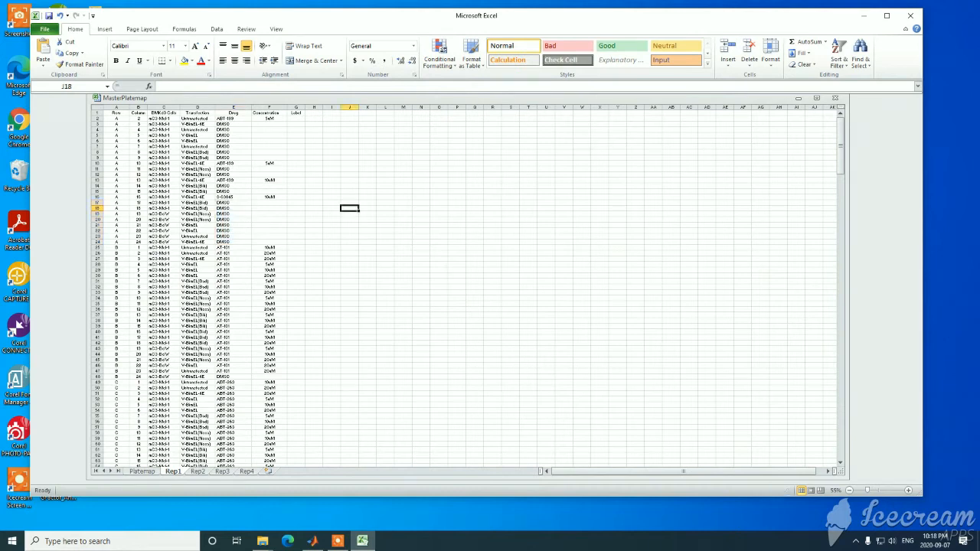
left_click_drag(234, 123, 234, 157)
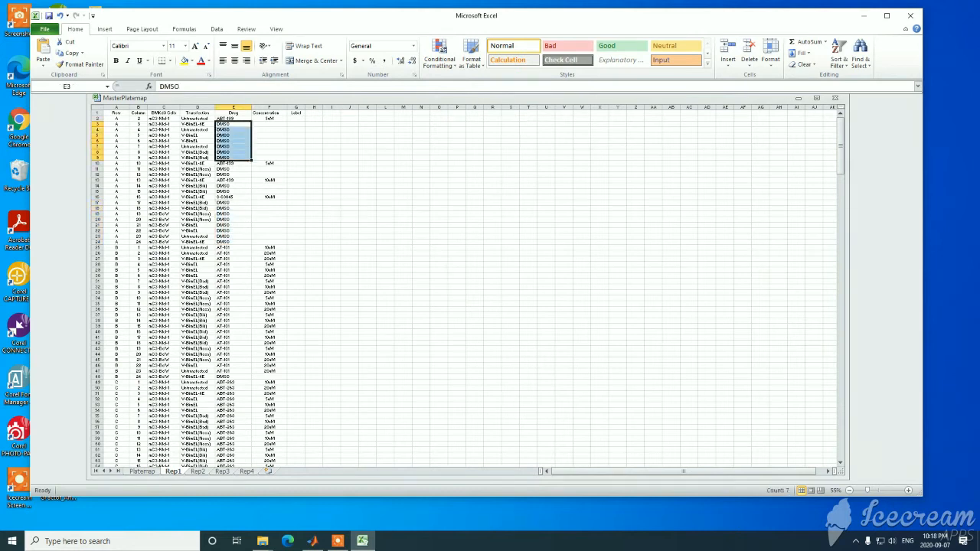
left_click(314, 158)
left_click(234, 157)
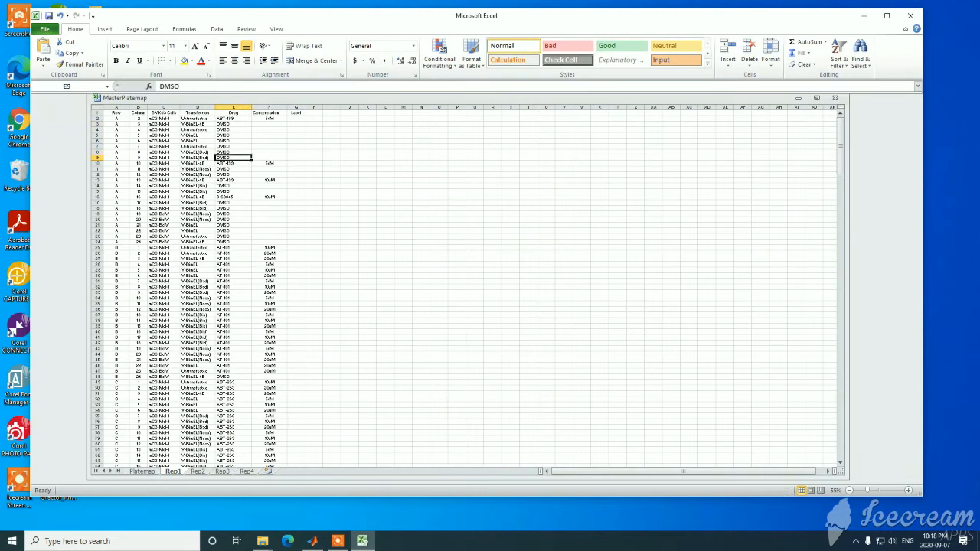
Step: Examine the Rep1 sheet's well entries from plate row A through row P, including the Drug value in E189, and return to the beginning
scroll(459, 287, "down", 1)
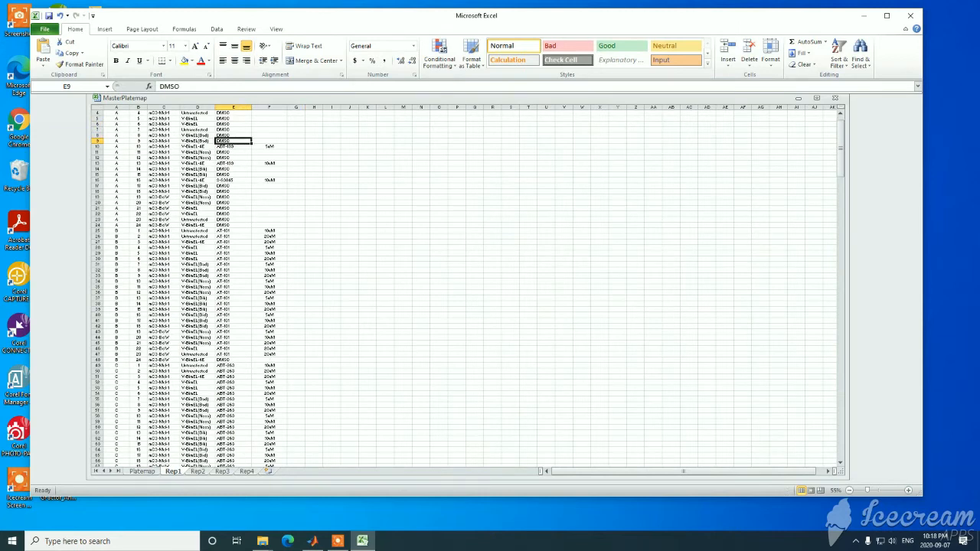
scroll(459, 287, "down", 20)
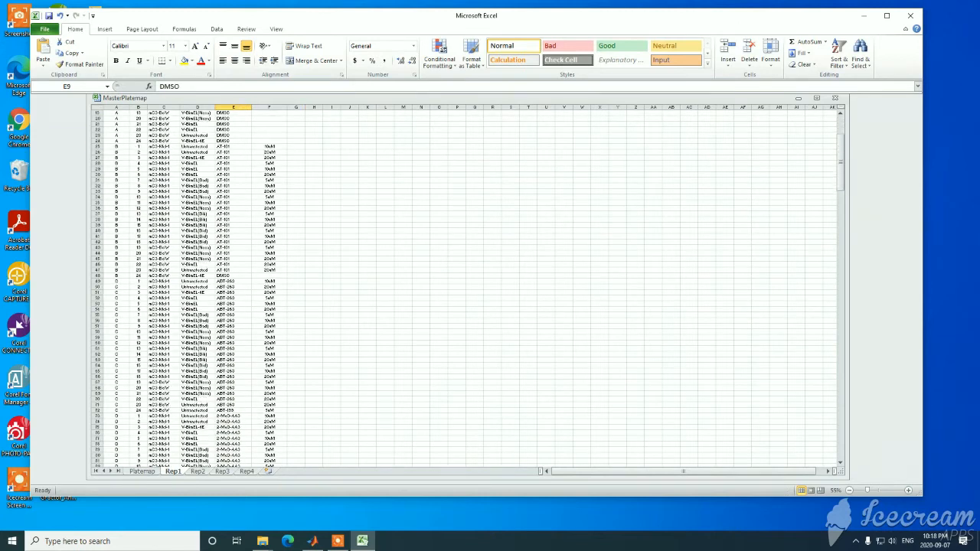
scroll(459, 287, "down", 6)
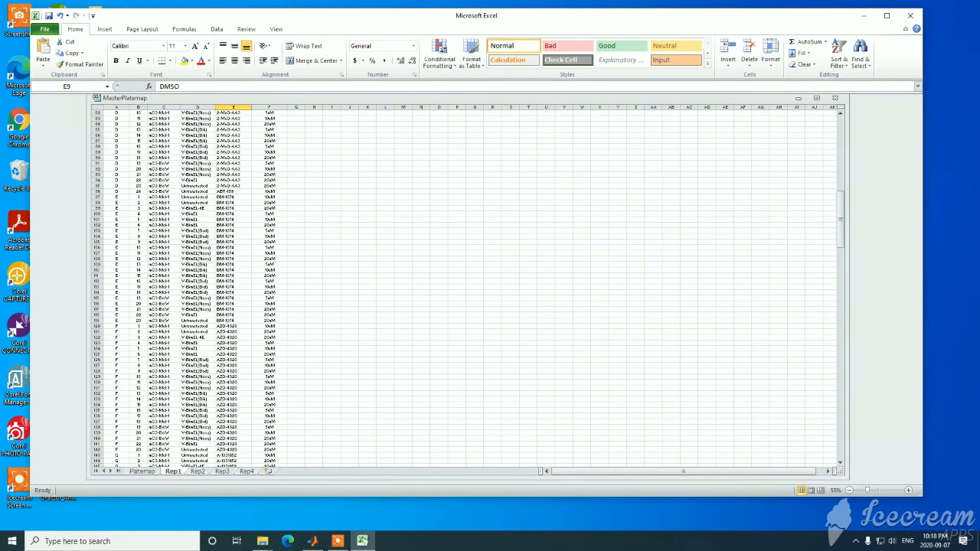
scroll(459, 287, "down", 17)
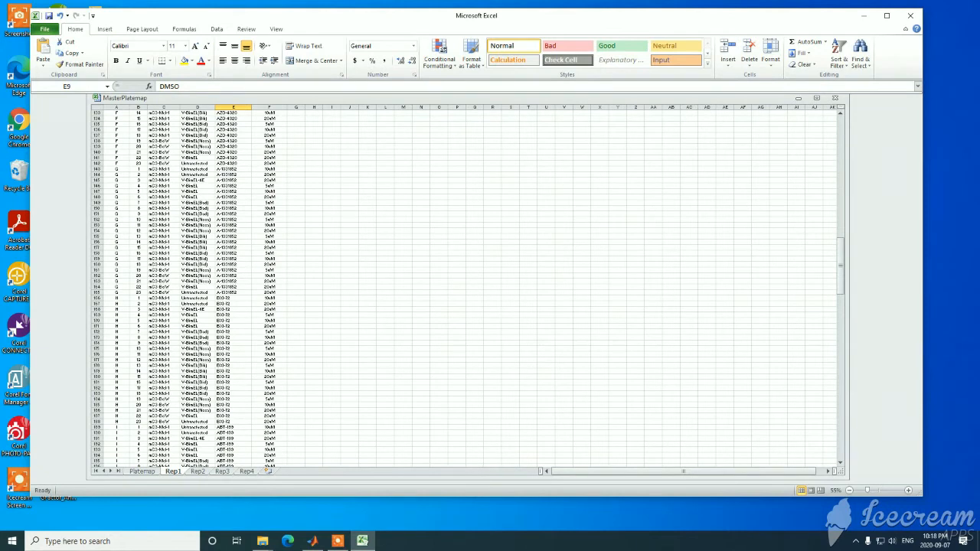
scroll(459, 287, "down", 8)
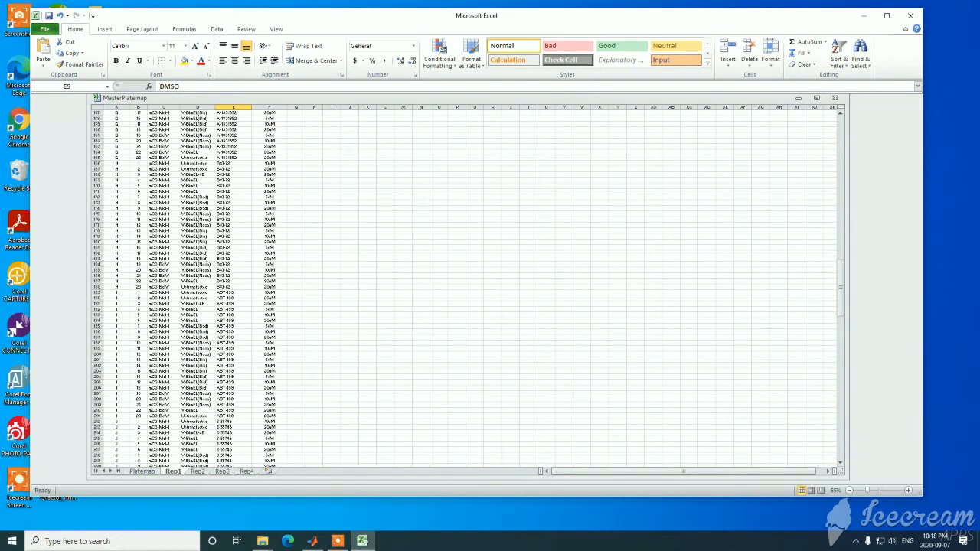
scroll(459, 287, "down", 4)
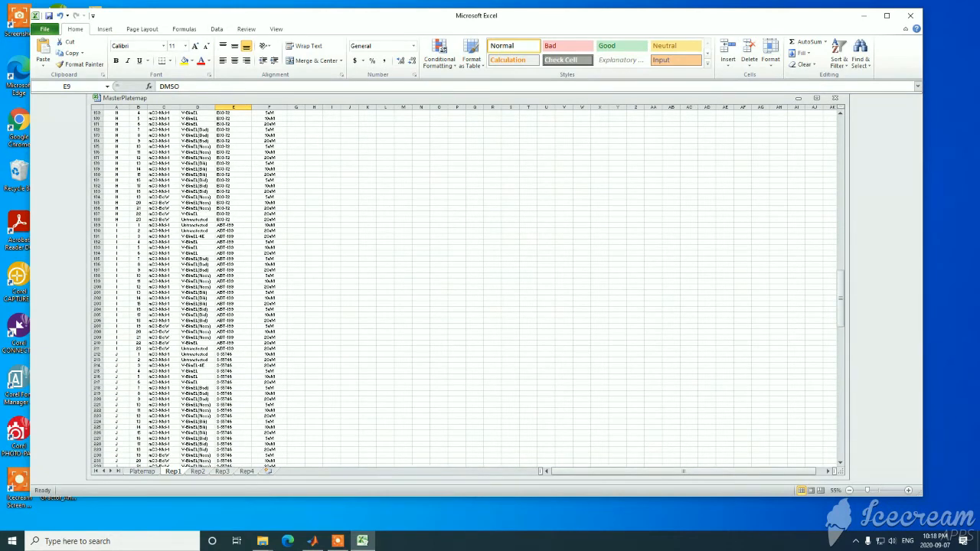
left_click(232, 225)
scroll(460, 287, "down", 19)
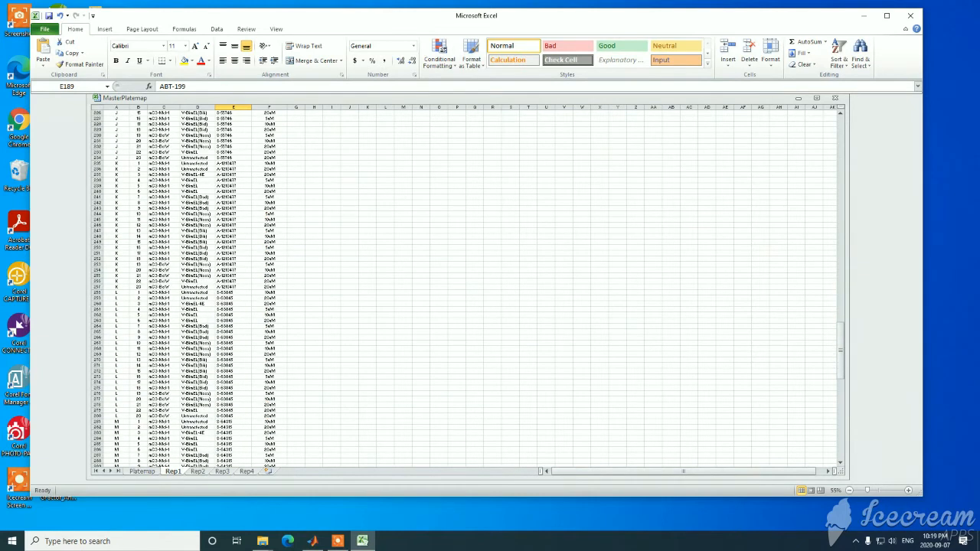
scroll(459, 287, "down", 20)
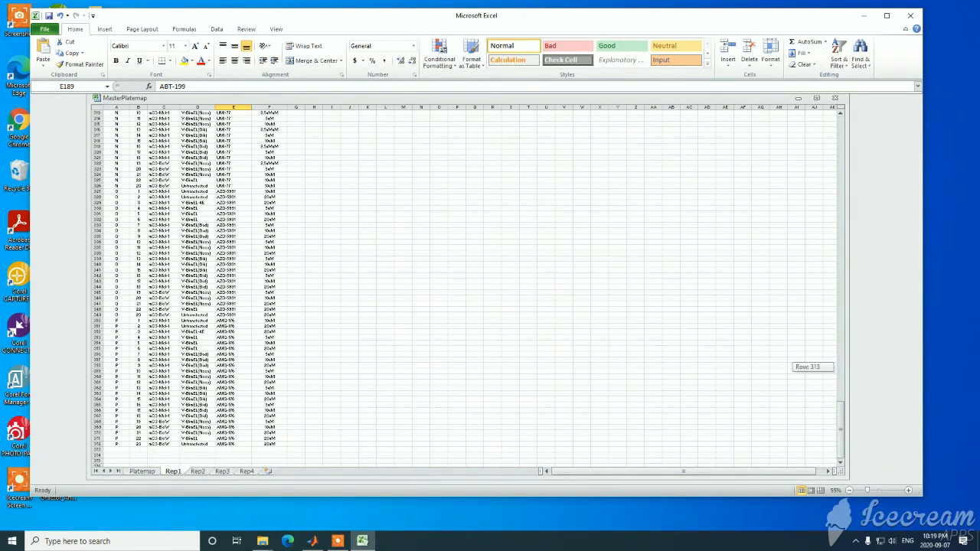
left_click_drag(840, 430, 839, 145)
left_click(653, 191)
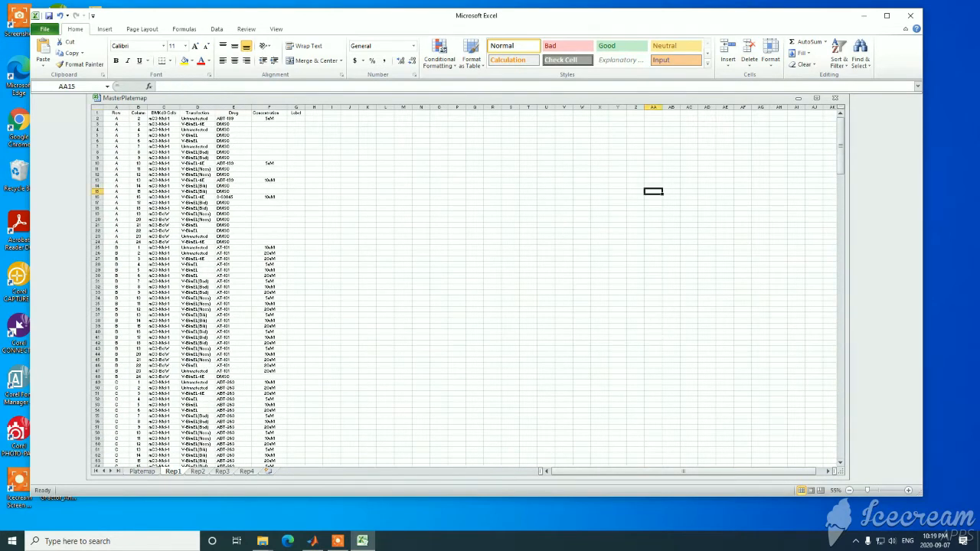
Step: Look through the Rep2, Rep3 and Rep4 sheets, return to Rep1 and narrow the MasterPlatemap workbook window
mouse_move(469, 98)
left_mouse_down()
mouse_move(468, 144)
mouse_move(465, 108)
left_mouse_up()
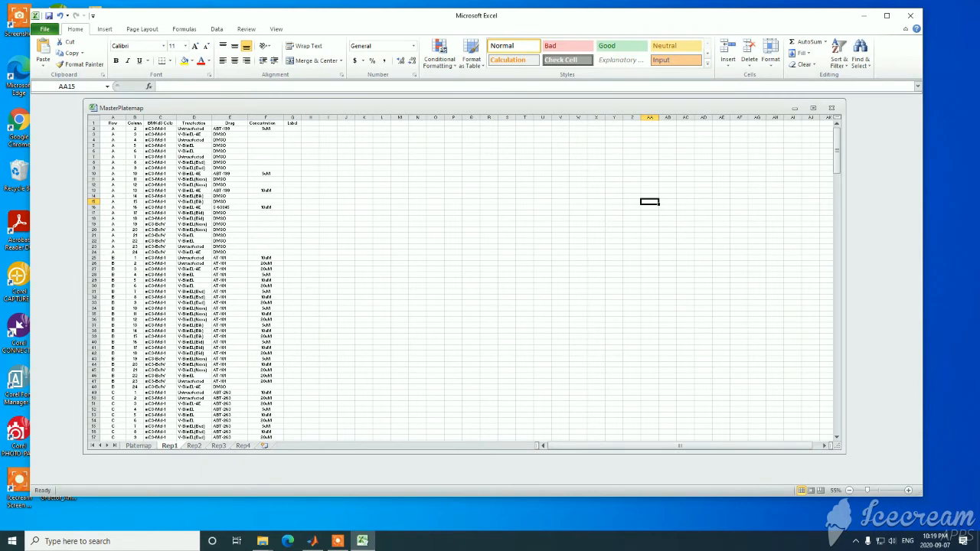
key("ctrl+Page_Down")
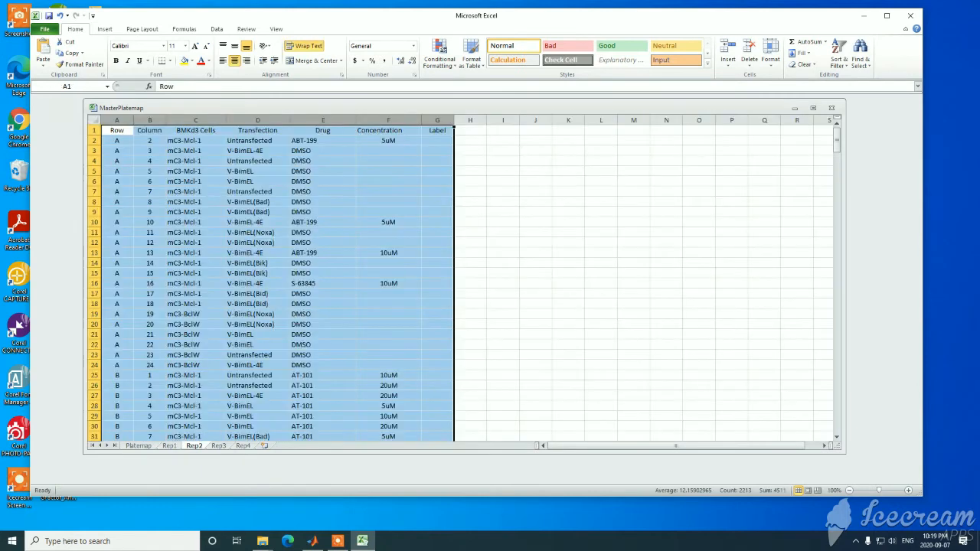
key("ctrl+Page_Down")
key("ctrl+Page_Down")
key("ctrl+Page_Up")
key("ctrl+Page_Up")
key("ctrl+Page_Up")
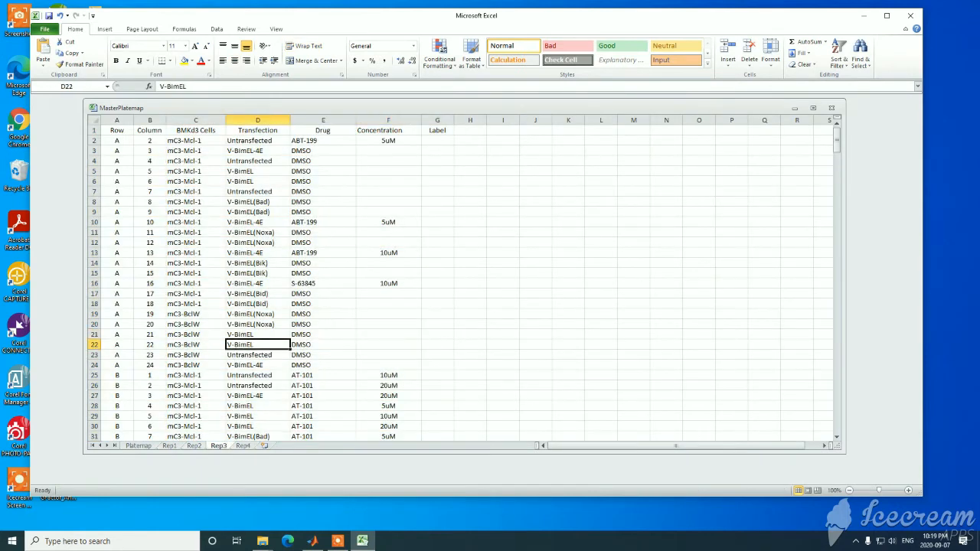
left_click(364, 258)
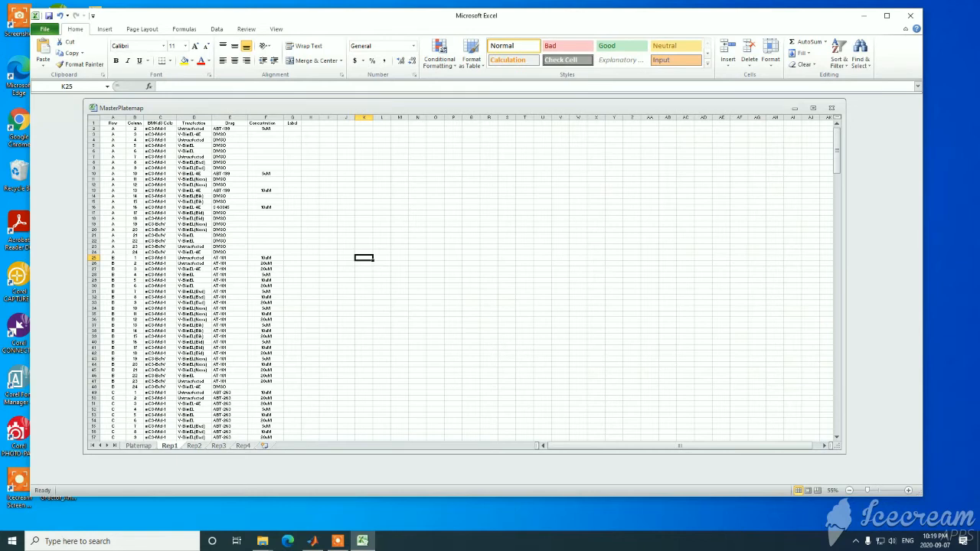
left_click_drag(845, 276, 439, 276)
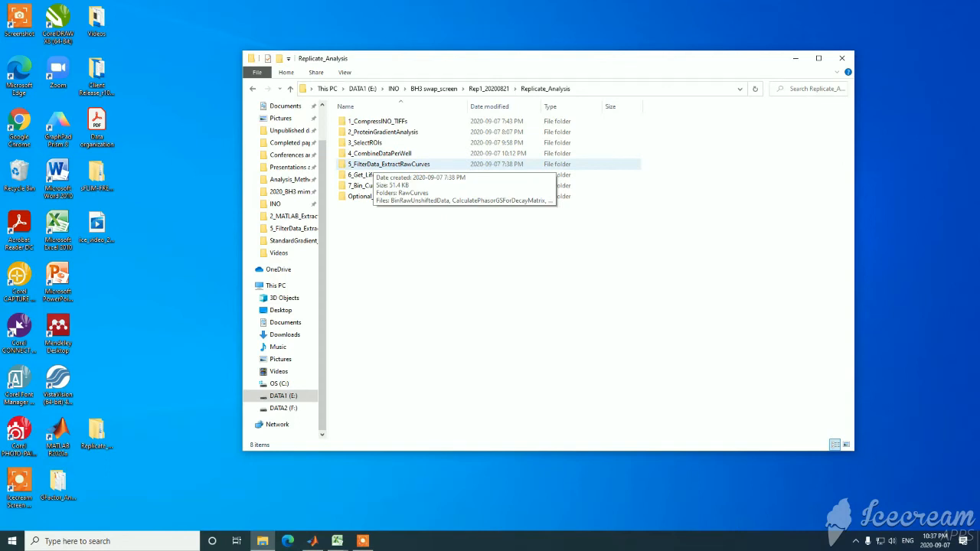
Step: Open the FilteredDataExportationConstantTx script from the 5_FilterData_ExtractRawCurves folder in MATLAB at its user-defined parameters
double_click(389, 164)
left_click(394, 174)
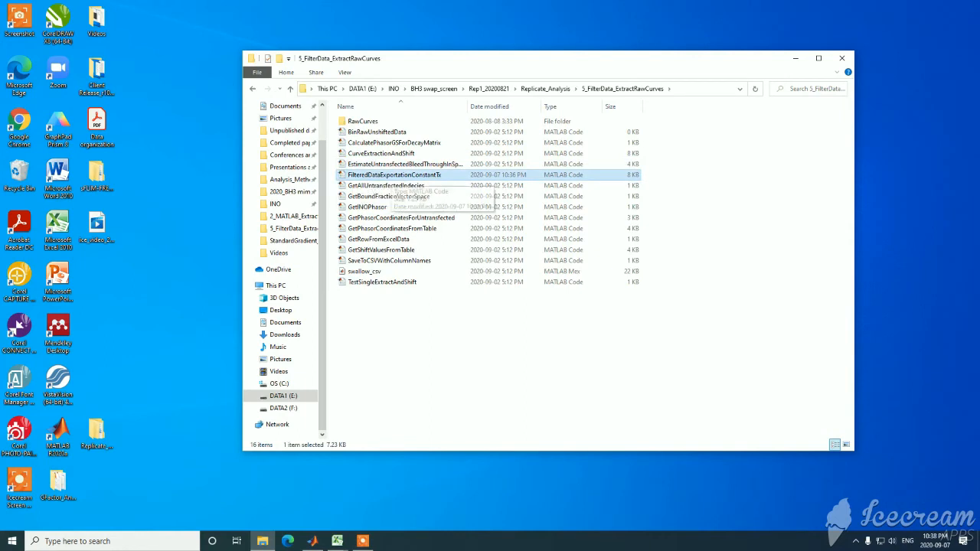
double_click(394, 175)
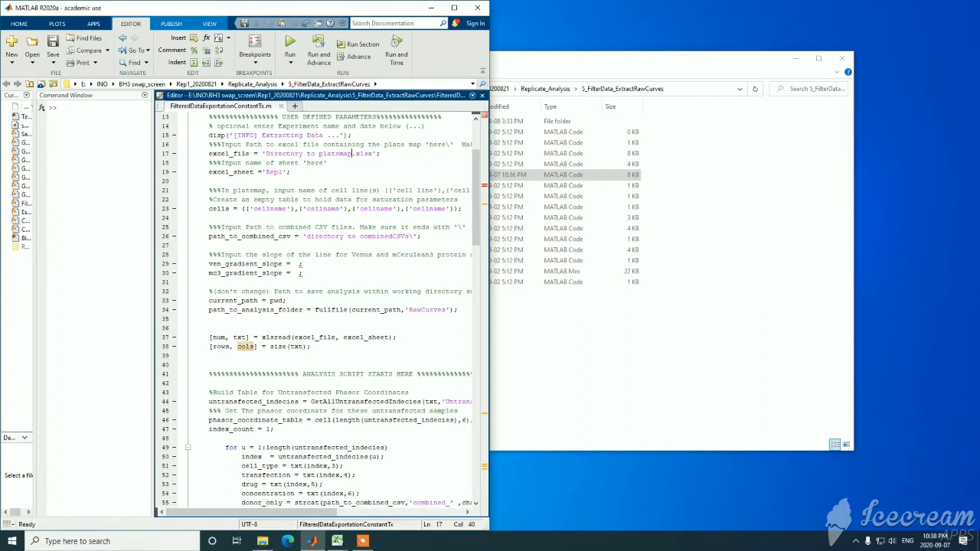
scroll(352, 181, "up", 1)
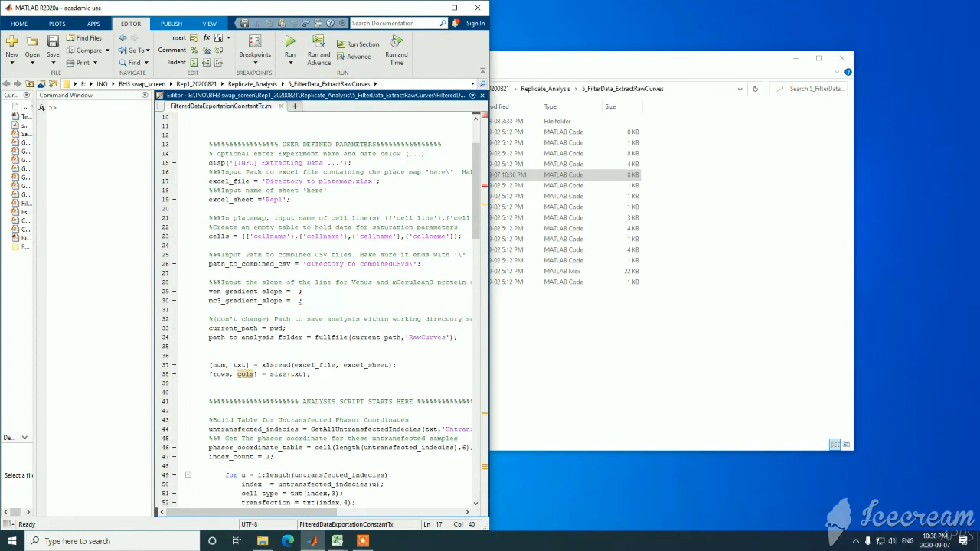
Step: Switch to File Explorer and copy the path of the BH3 swap_screen folder that holds the MasterPlatemap workbook
mouse_move(337, 541)
left_click(674, 260)
key("alt+Up")
key("alt+Up")
key("alt+Up")
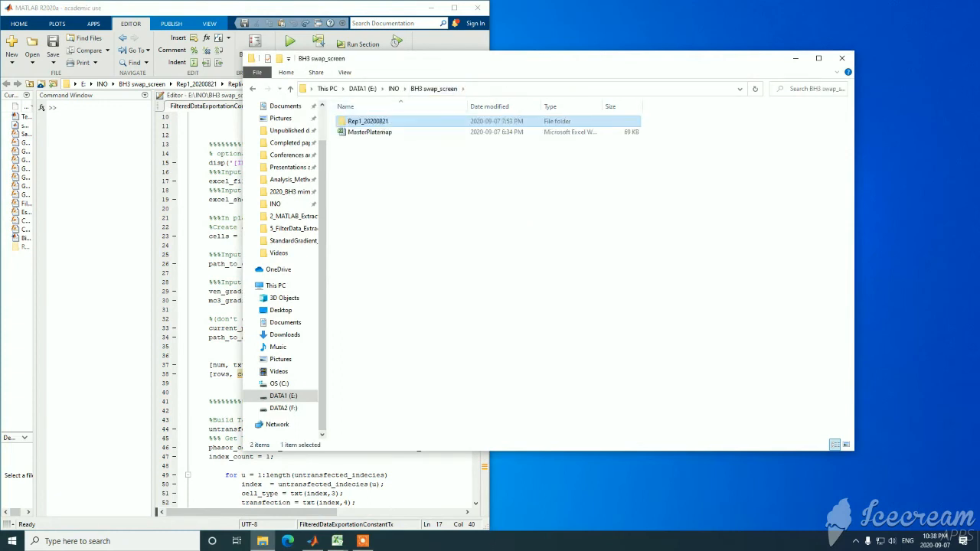
left_click(371, 132)
key("alt+d")
key("ctrl+c")
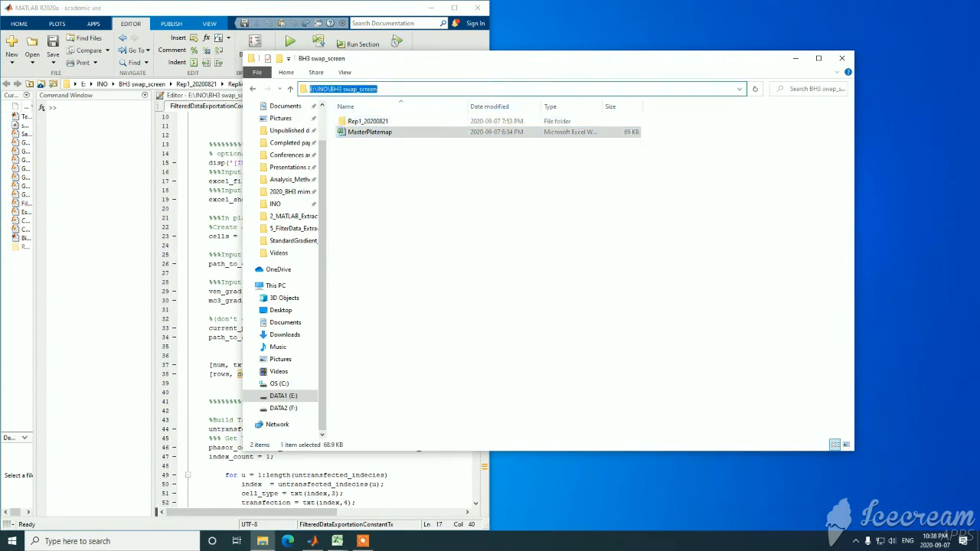
Step: Set the script's excel_file path to 'E:\INO\BH3 swap_screen\MasterPlatemap.xlsx' in MATLAB and recheck the workbook's name in its folder
key("alt+Tab")
left_click_drag(265, 181, 350, 180)
key("ctrl+v")
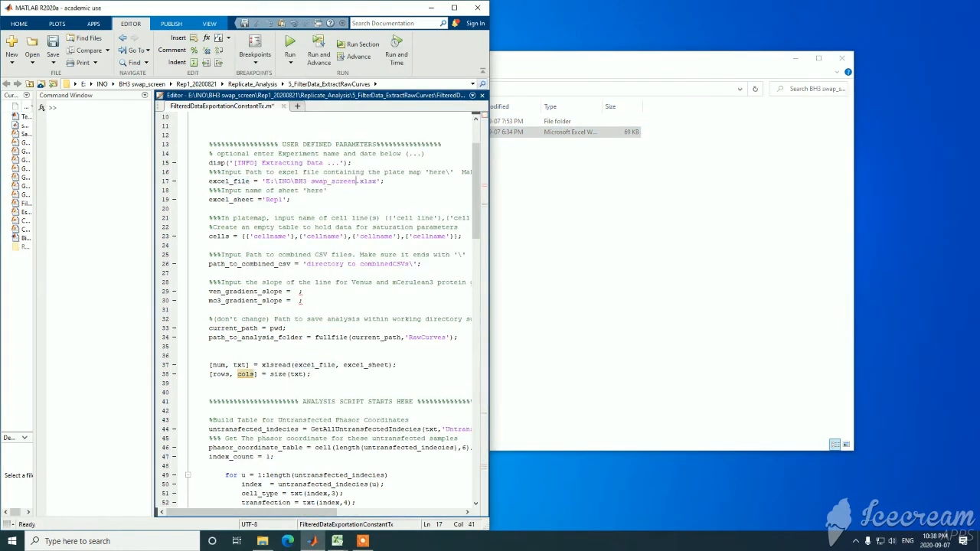
type("\\MasterPlatemap")
left_click(589, 245)
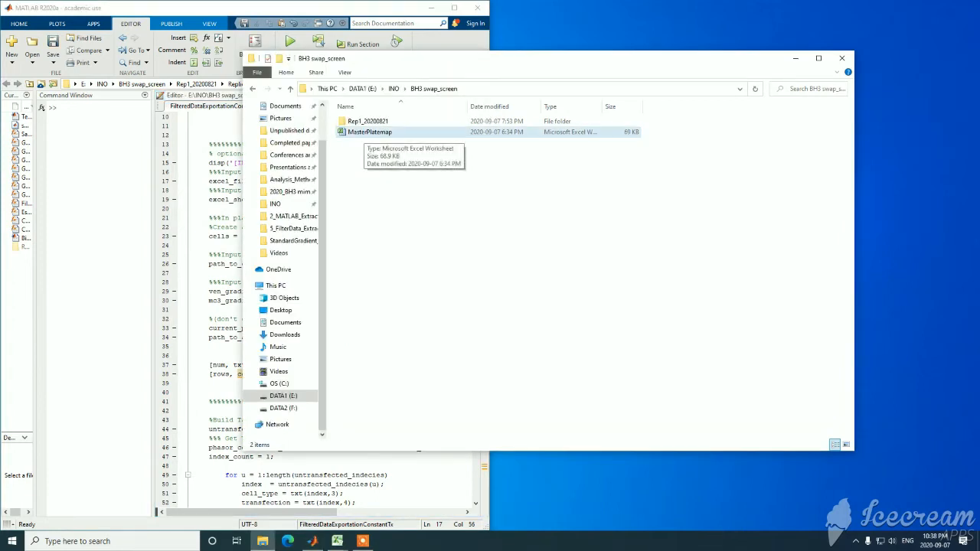
left_click(221, 190)
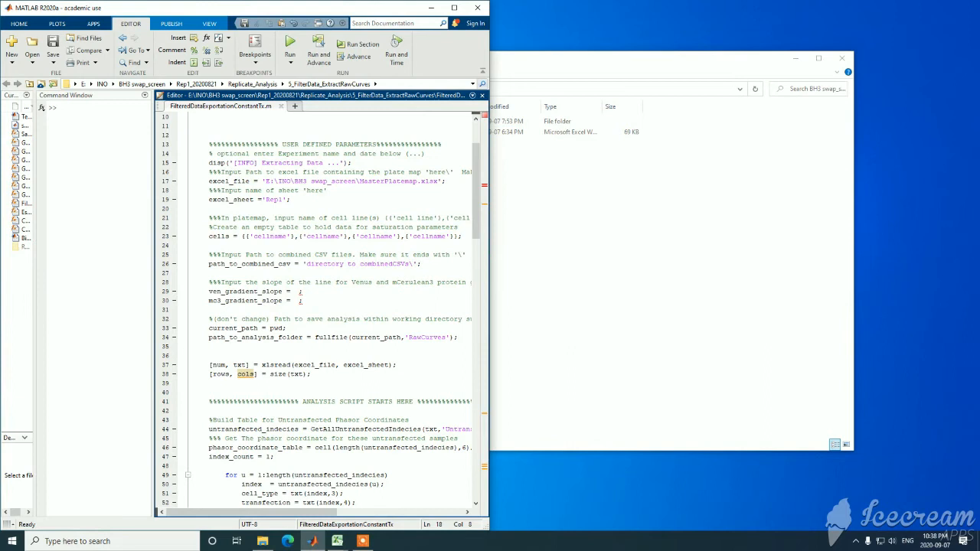
Step: Check the script's excel_sheet name against the Rep1 sheet in Excel and examine the cell line parameter instructions in MATLAB
left_click_drag(290, 199, 205, 199)
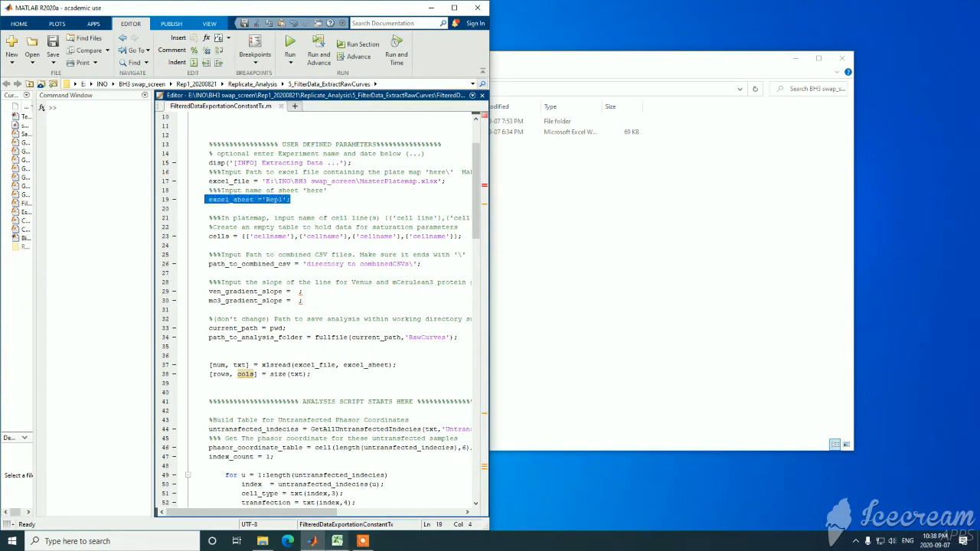
left_click(337, 541)
left_click(374, 496)
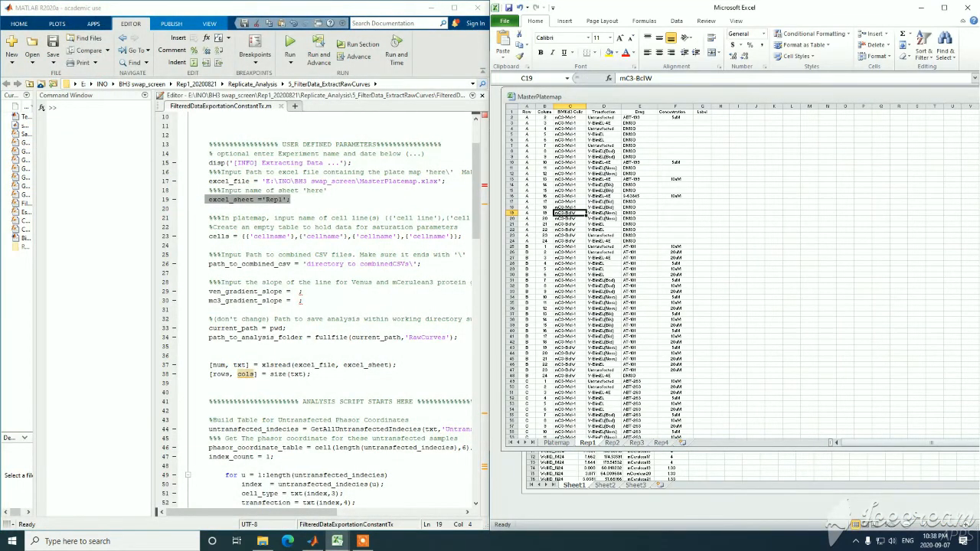
left_click(639, 229)
left_click(737, 202)
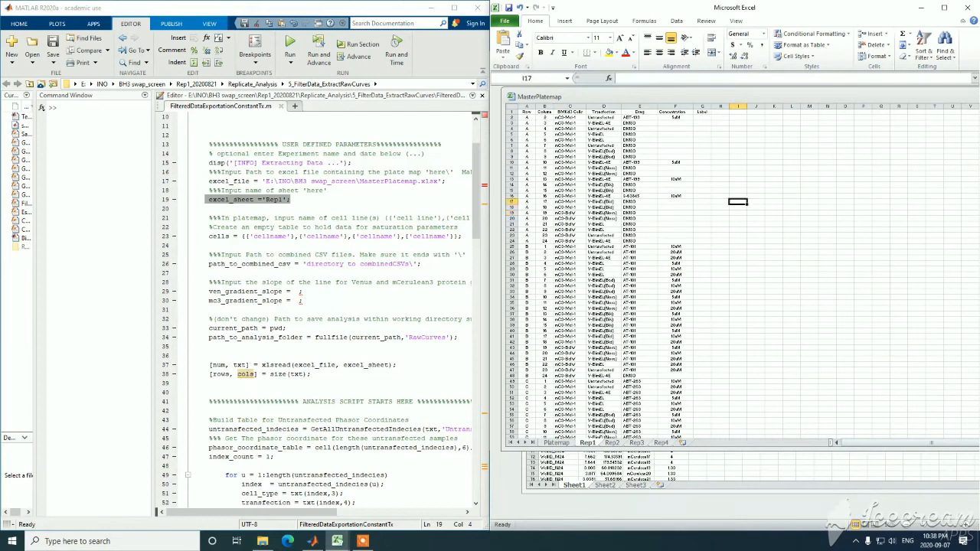
left_click(332, 218)
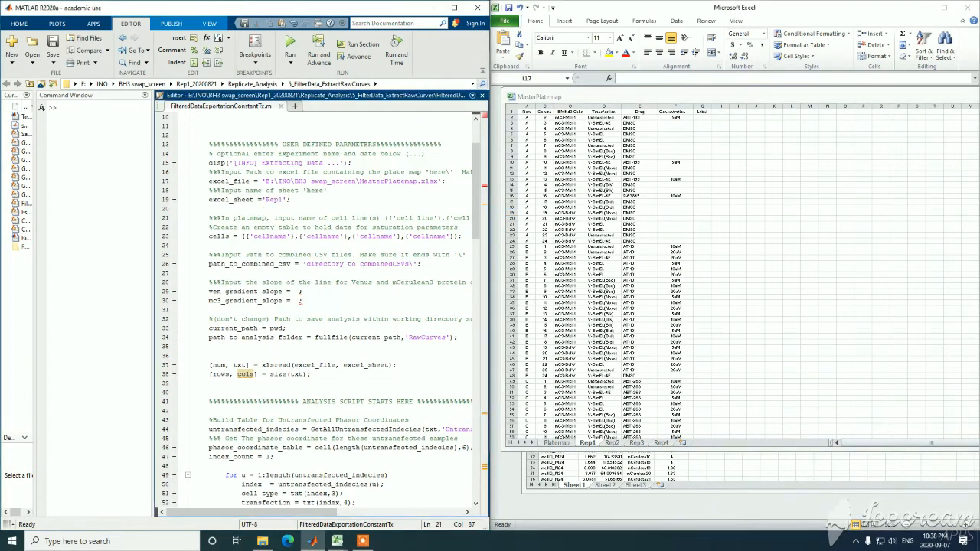
scroll(332, 218, "down", 1)
mouse_move(209, 209)
left_mouse_down()
mouse_move(463, 209)
mouse_move(208, 209)
left_mouse_up()
left_click(424, 236)
left_click(233, 226)
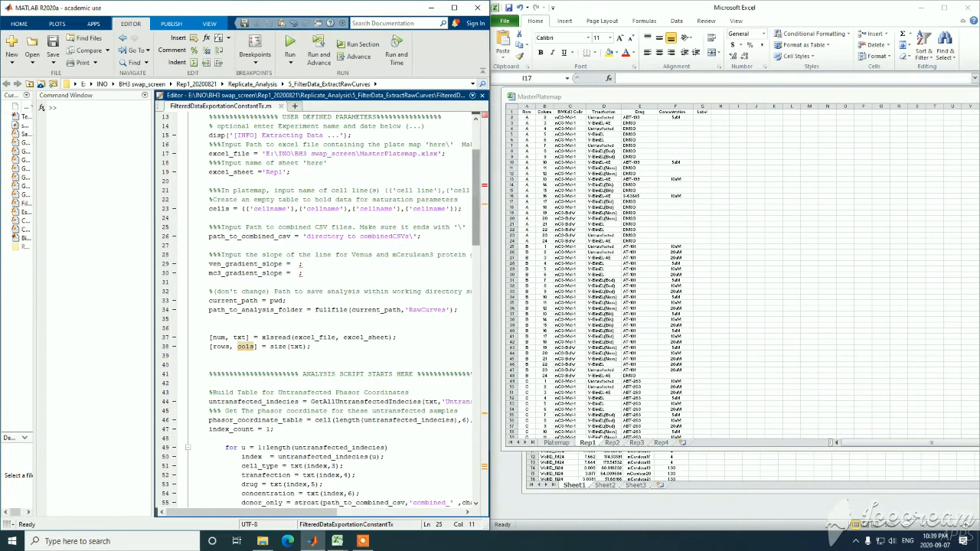
Step: Replace the first cell name in the script's cells list with mC3-Mcl-1, copied from C2 of the Rep1 sheet in Excel
left_click(569, 117)
left_click(569, 112)
left_click(569, 117)
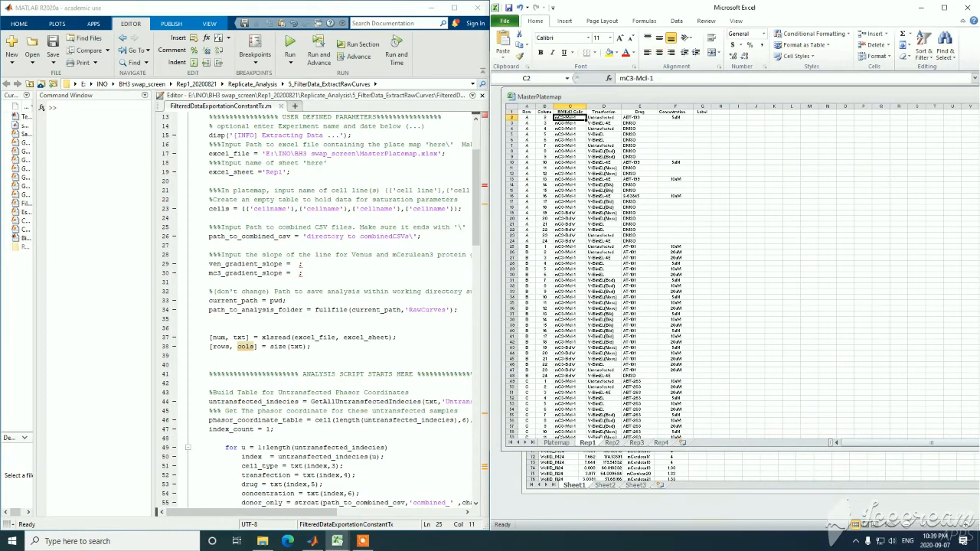
left_click_drag(655, 78, 619, 78)
key("ctrl+c")
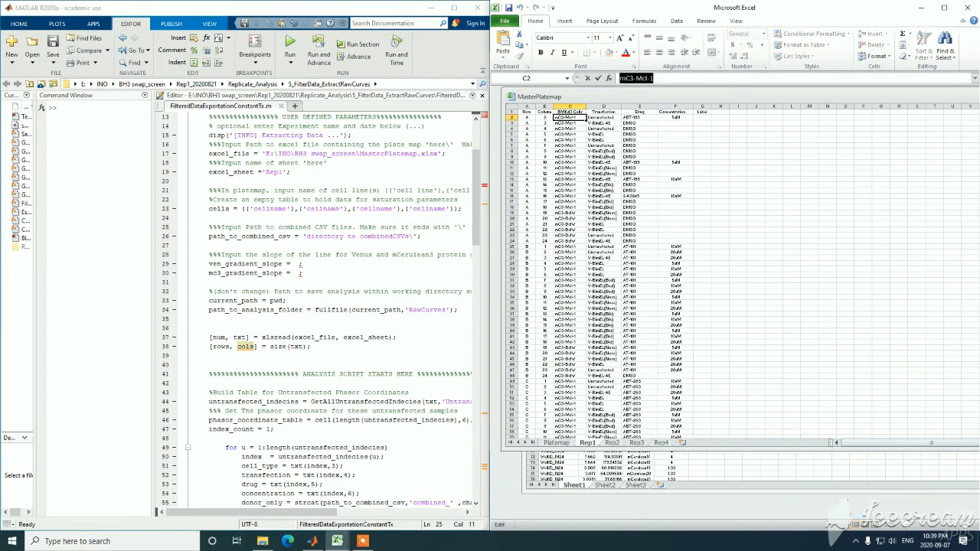
left_click_drag(287, 209, 254, 209)
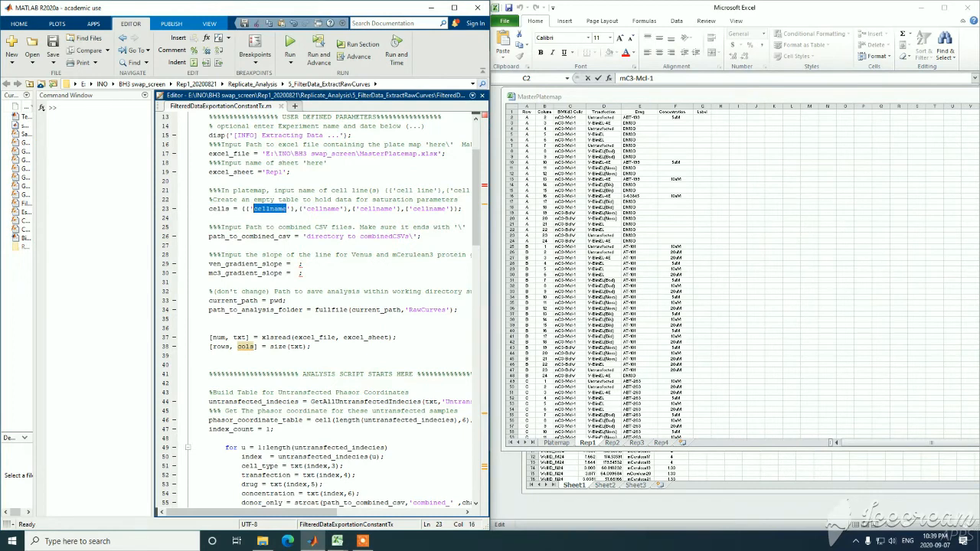
right_click(254, 209)
left_click(276, 278)
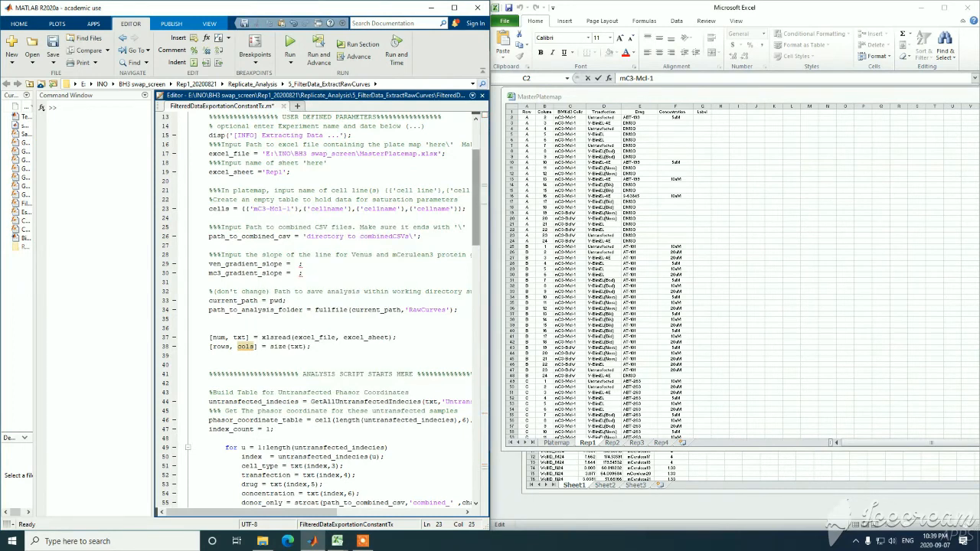
Step: Copy the cell line name mC3-BclW from C19 of the Rep1 sheet in Excel
left_click(569, 213)
left_click(569, 212)
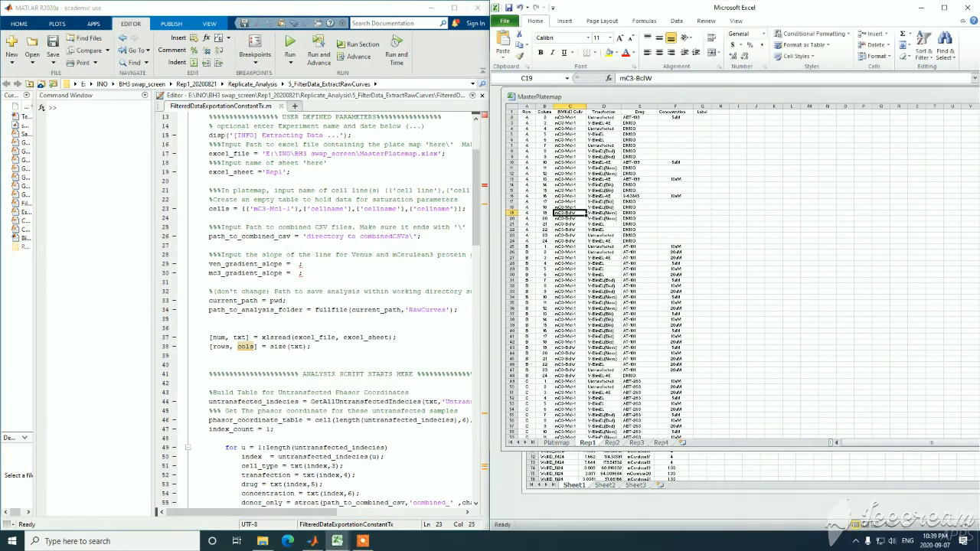
right_click(570, 213)
left_click(589, 232)
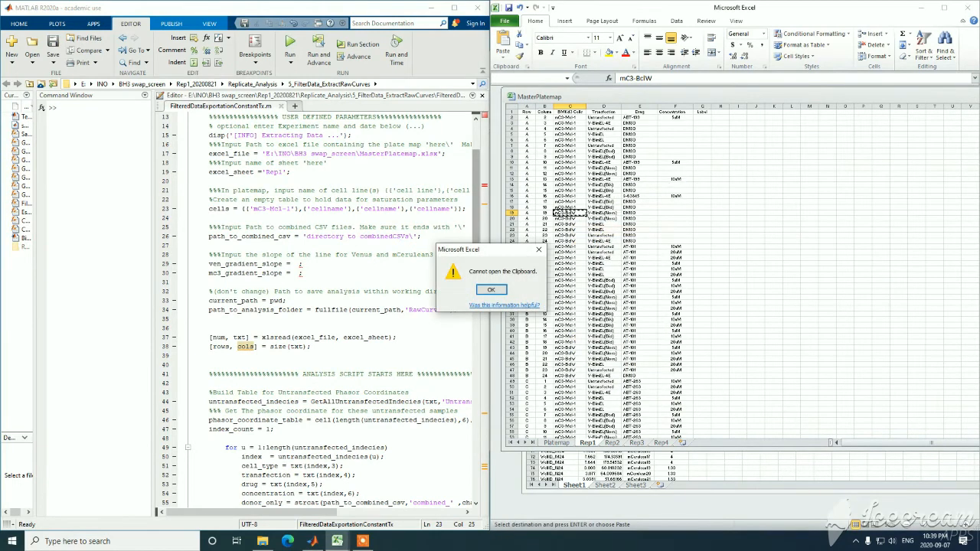
left_click(490, 290)
right_click(569, 213)
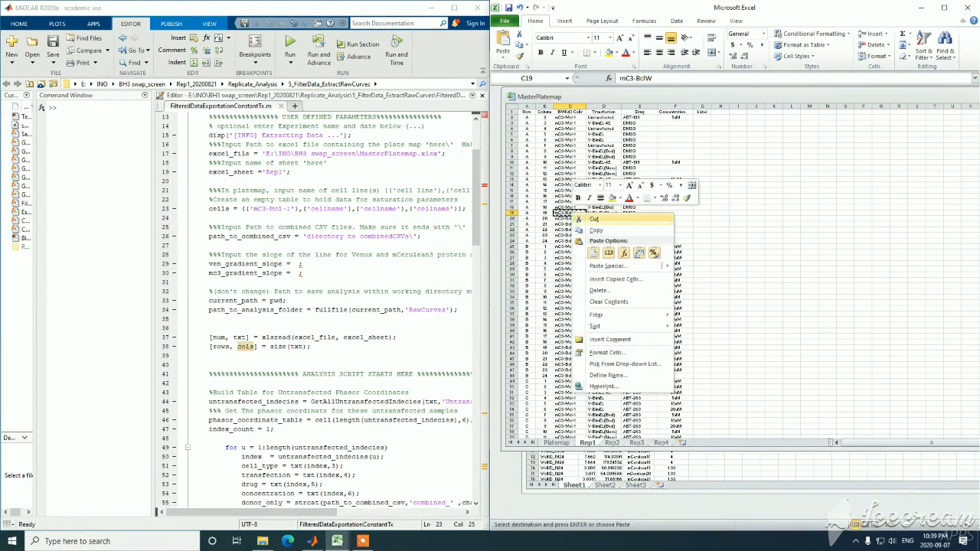
left_click(590, 231)
left_click_drag(652, 78, 618, 78)
right_click(627, 79)
left_click(655, 98)
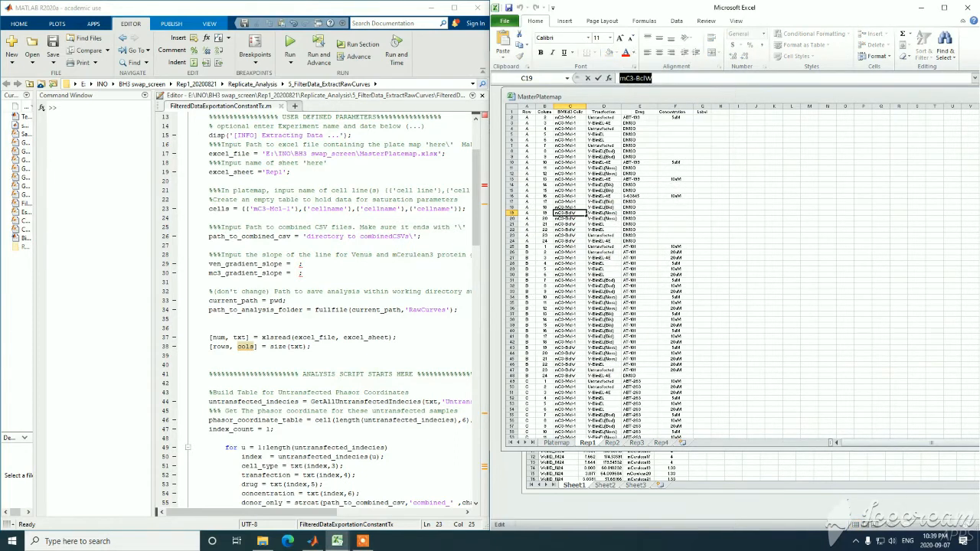
Step: In MATLAB, replace the second name in the script's cells list with mC3-BclW and delete the two remaining cellname placeholders
left_click_drag(311, 208, 344, 208)
right_click(339, 208)
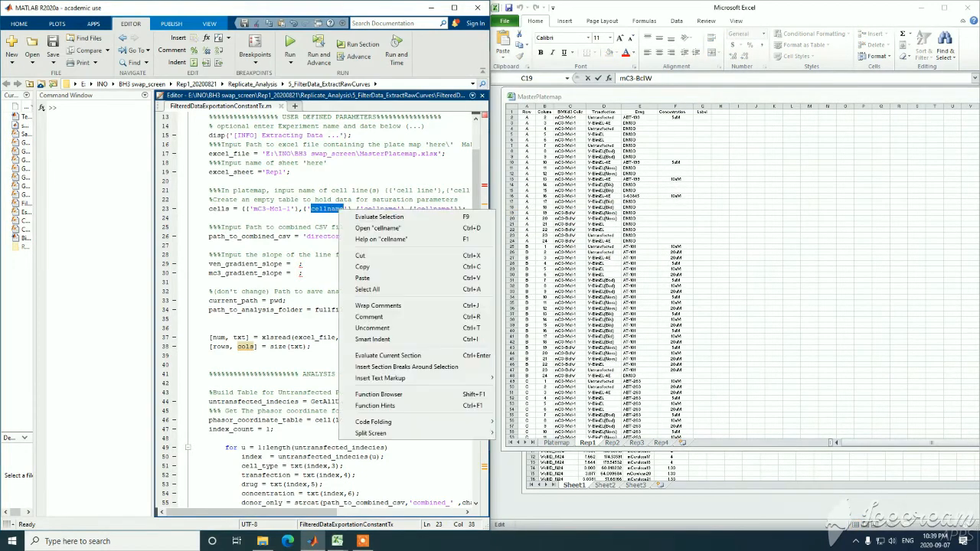
left_click(359, 278)
left_click_drag(349, 208, 452, 208)
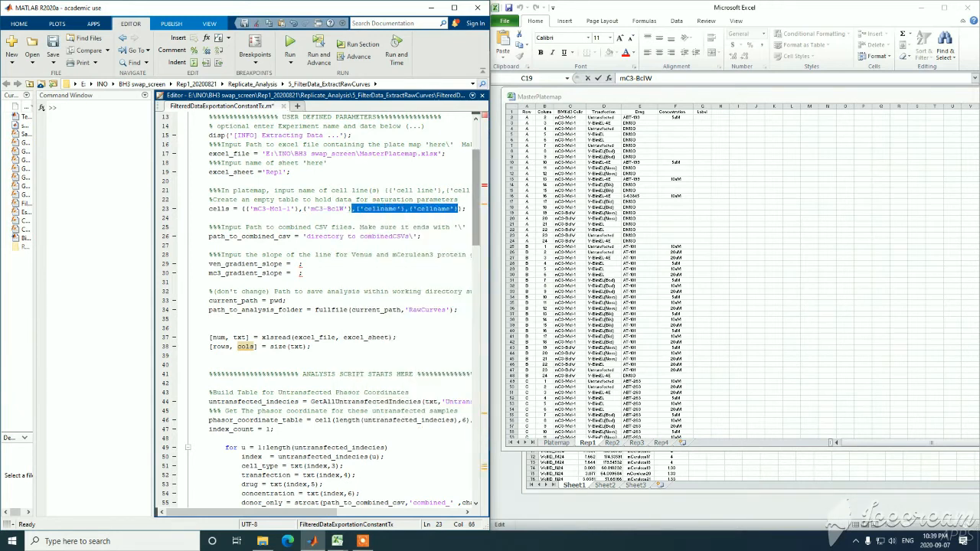
key("BackSpace")
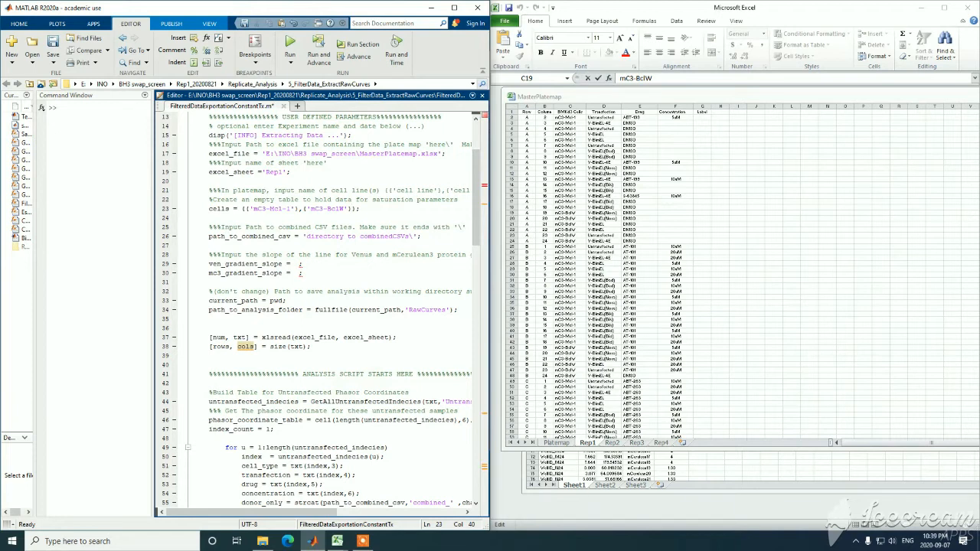
Step: For path_to_combined_csv, switch to File Explorer and copy the path of the combined CSVs folder in Rep1_20200821\Replicate_Analysis\4_CombineDataPerWell
scroll(321, 306, "down", 1)
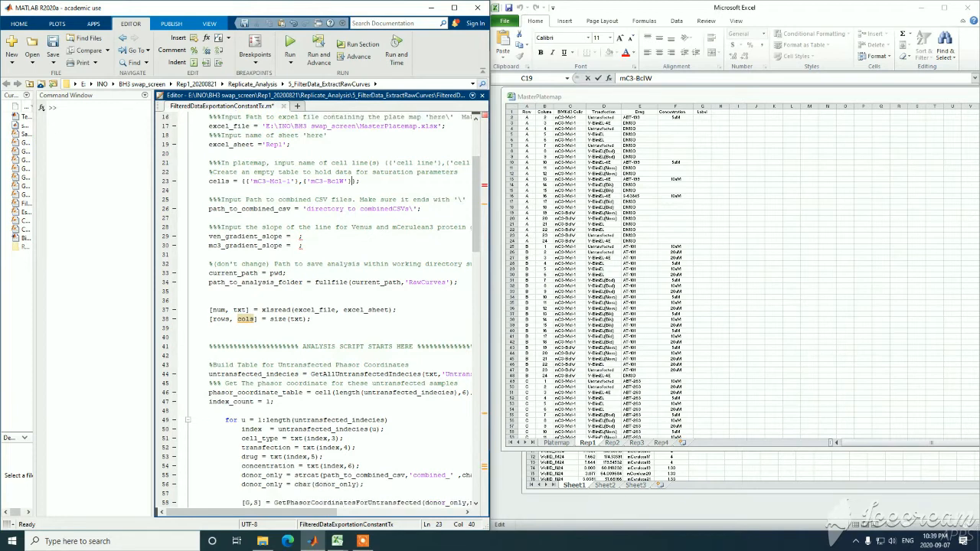
left_click_drag(208, 208, 291, 208)
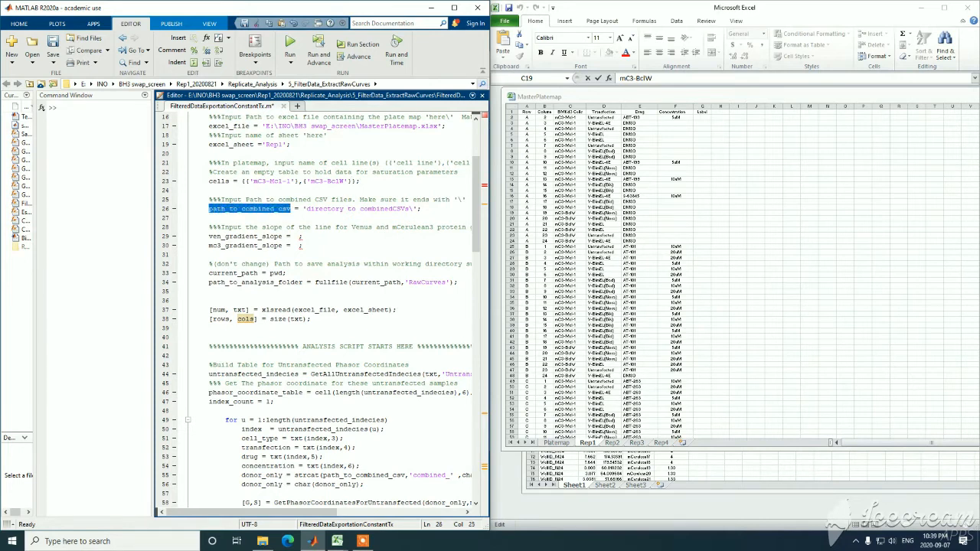
left_click(263, 541)
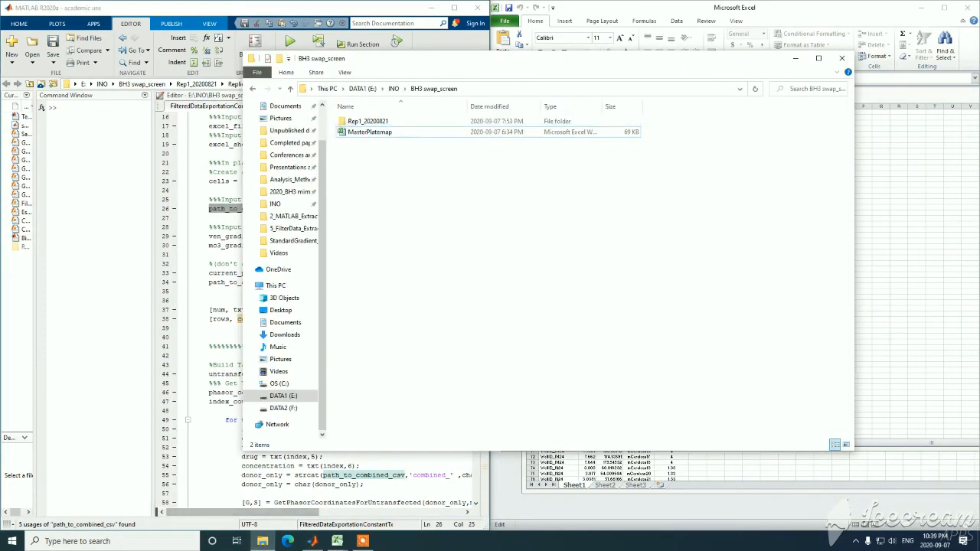
double_click(368, 121)
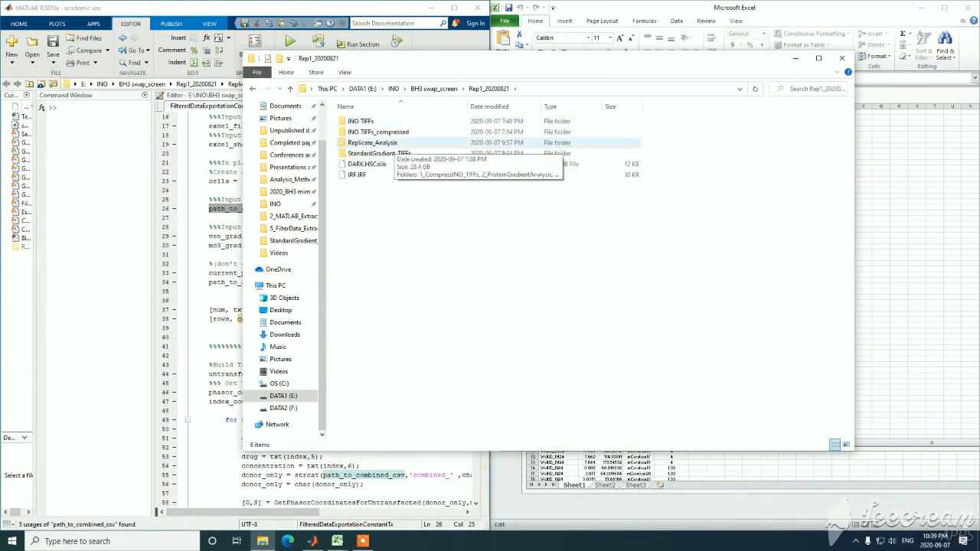
double_click(372, 143)
double_click(379, 153)
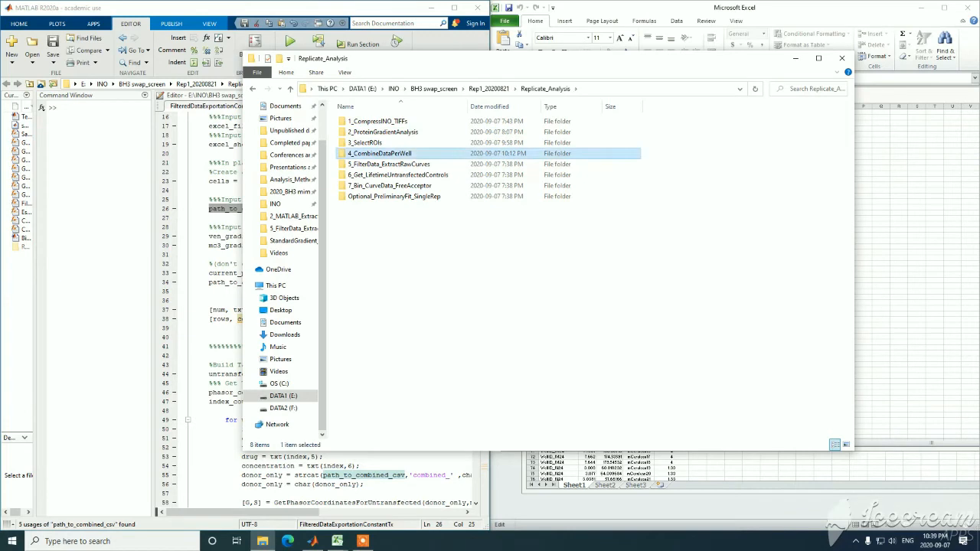
double_click(365, 121)
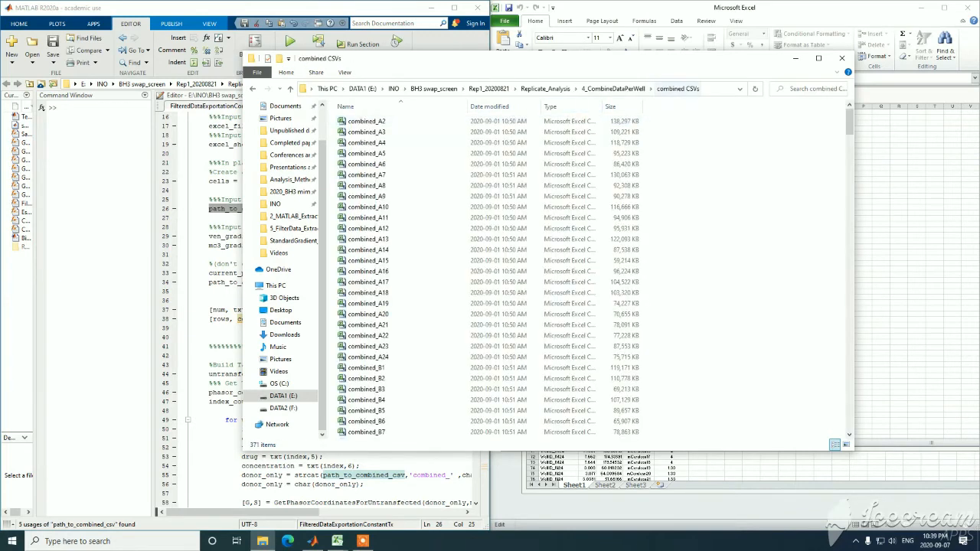
left_click(693, 89)
Step: In MATLAB, set path_to_combined_csv to 'E:\INO\BH3 swap_screen\Rep1_20200821\Replicate_Analysis\4_CombineDataPerWell\combined CSVs\'
left_click(192, 190)
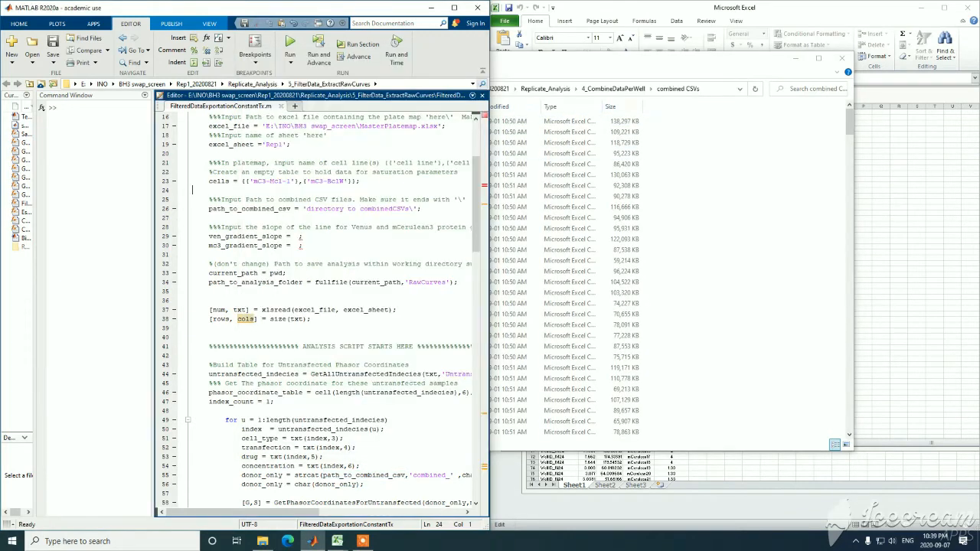
left_click_drag(306, 208, 410, 209)
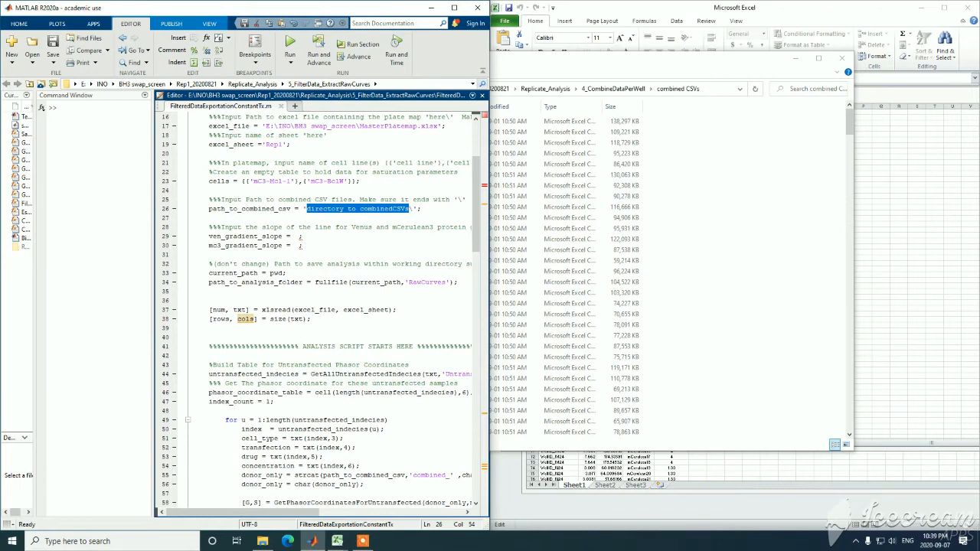
key("ctrl+v")
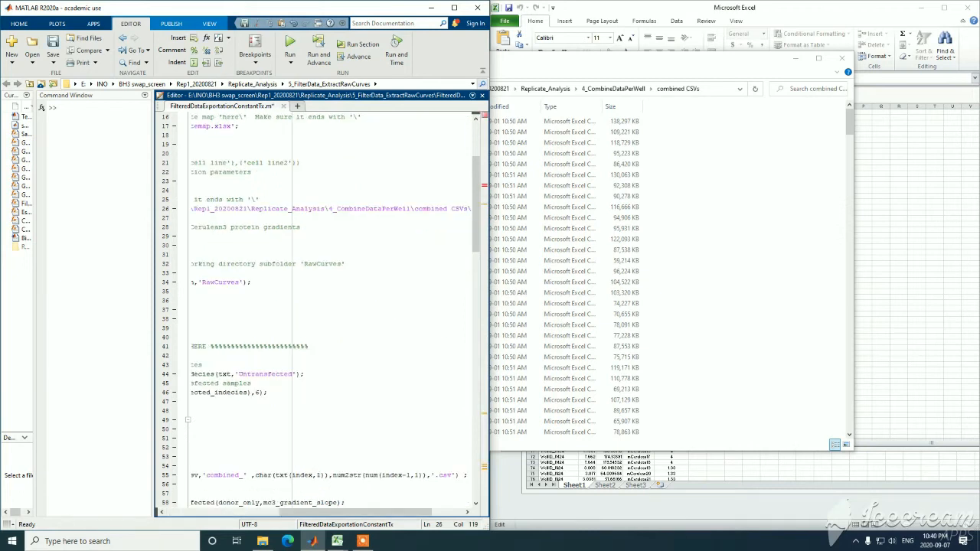
left_click_drag(355, 512, 240, 512)
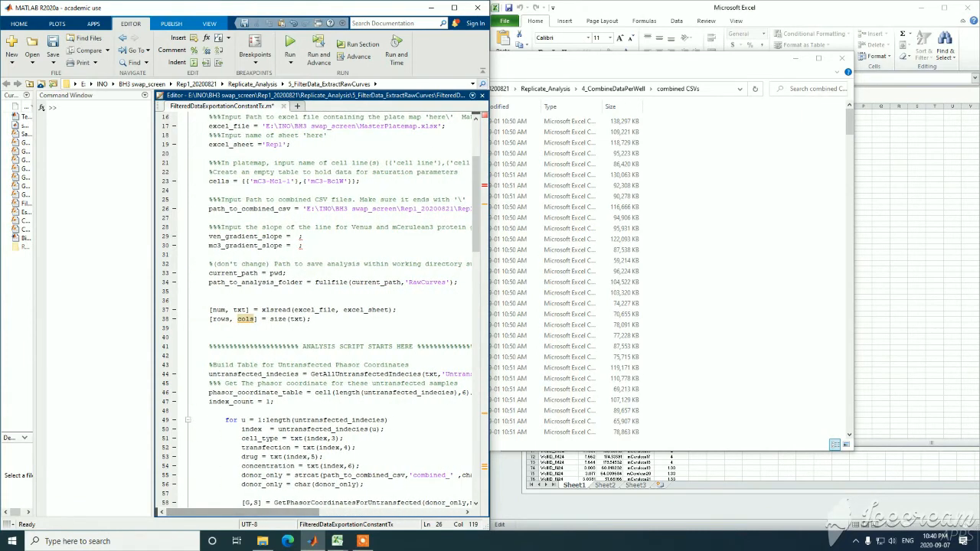
Step: Examine the two gradient slope parameters in the script and bring the combinedGradient_Results workbook to the front in Excel
left_click(315, 227)
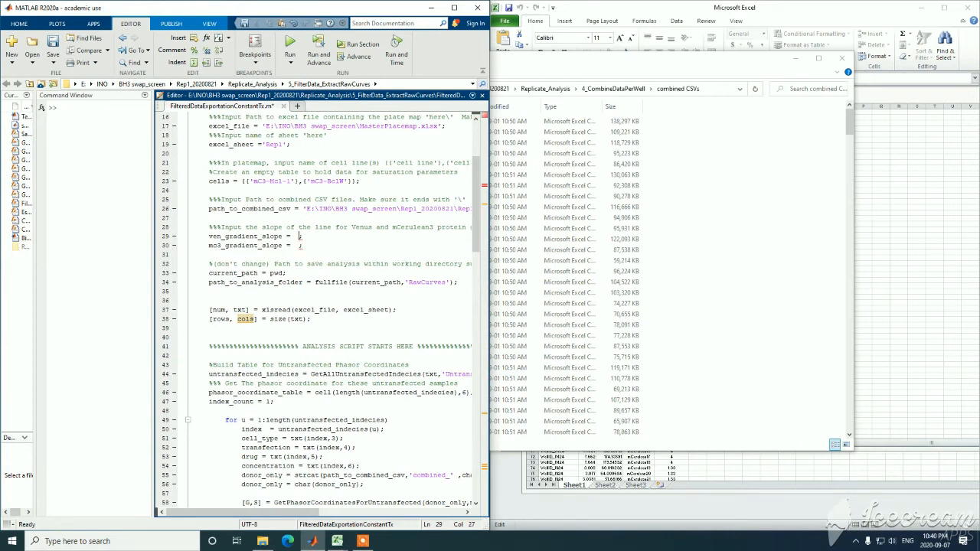
left_click_drag(208, 236, 288, 236)
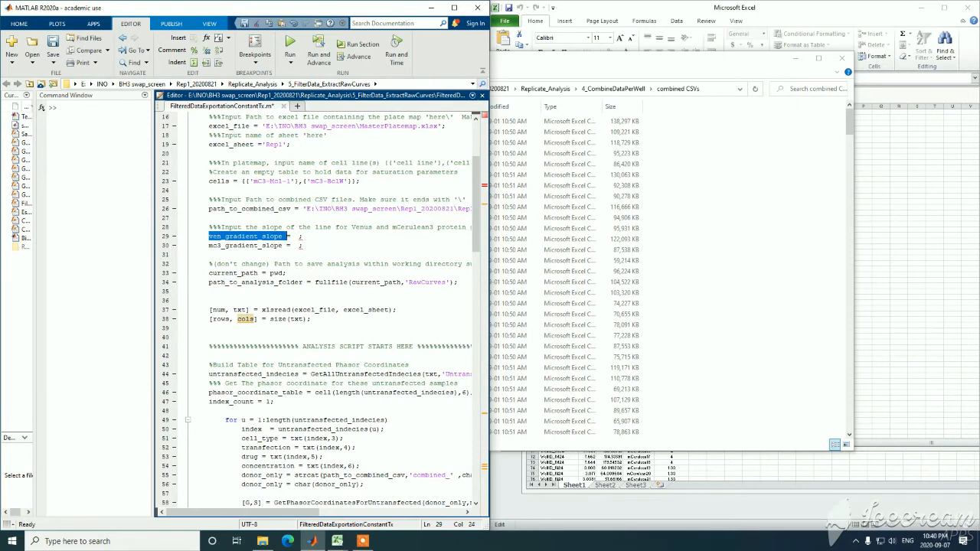
left_click_drag(208, 245, 284, 246)
left_click(301, 245)
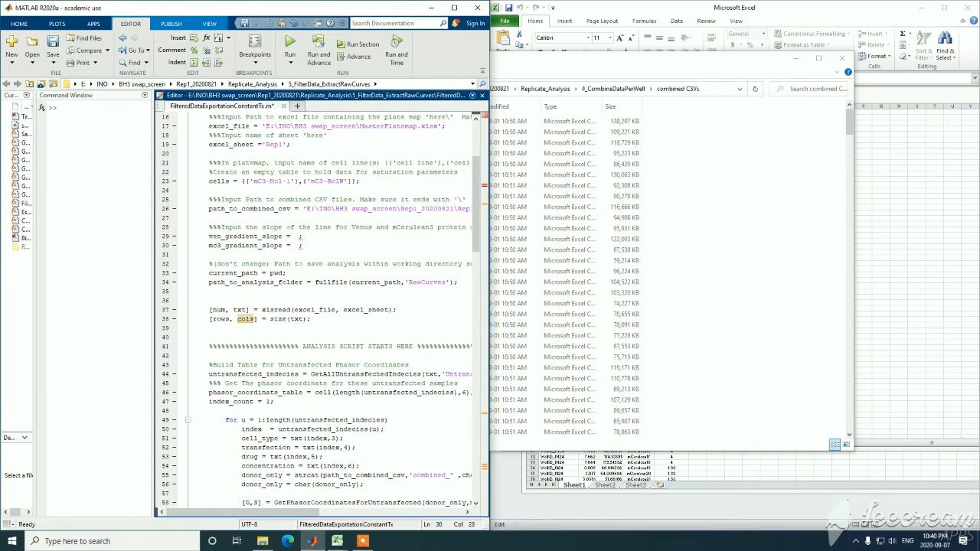
left_click(795, 58)
left_click(735, 469)
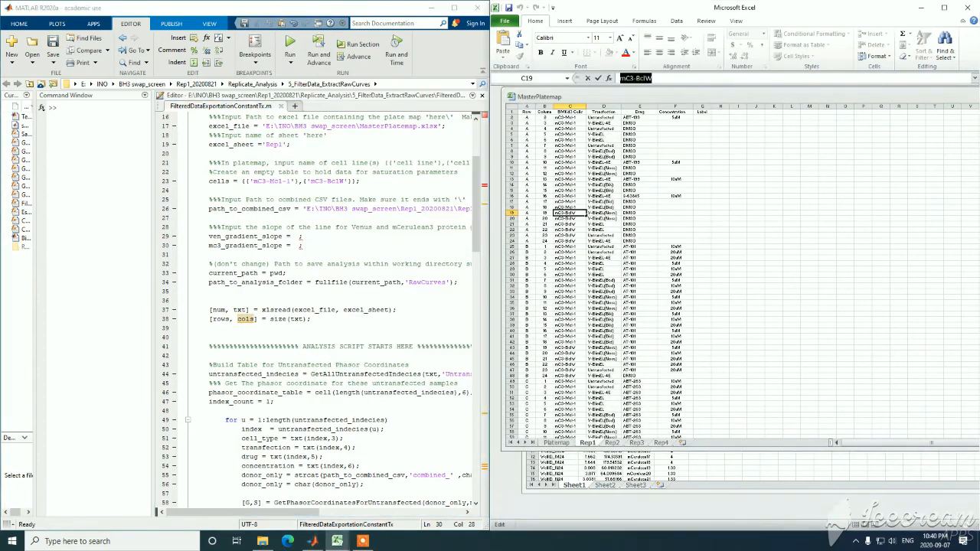
left_click_drag(681, 97, 683, 190)
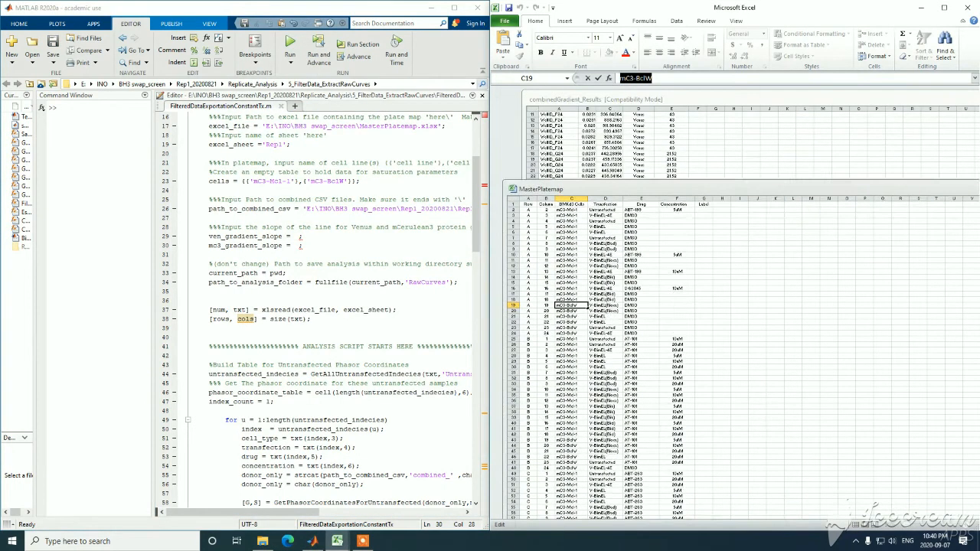
left_click(688, 141)
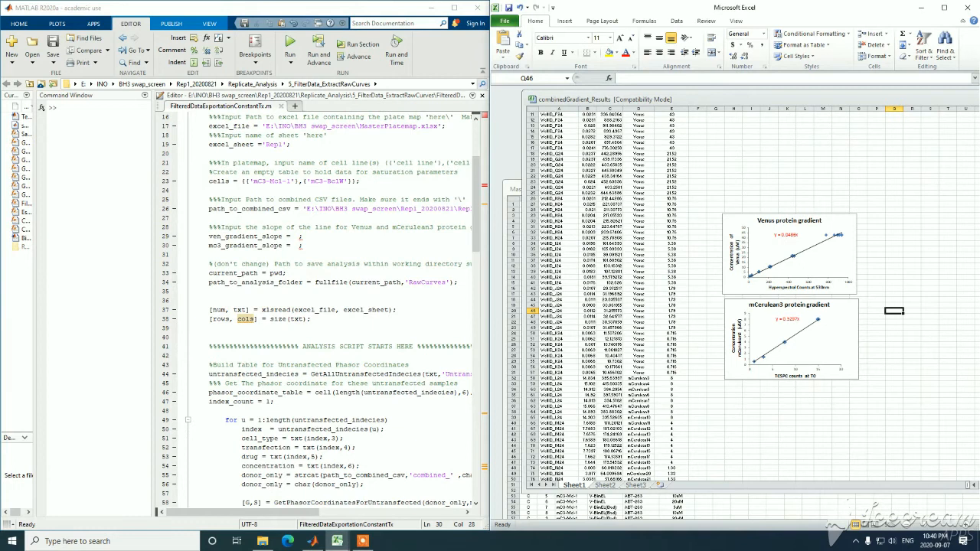
Step: Set ven_gradient_slope to 0.0486 in the MATLAB script, taking the slope from the Venus protein gradient chart's equation in Excel
double_click(786, 235)
left_click(847, 136)
left_click_drag(796, 235, 780, 235)
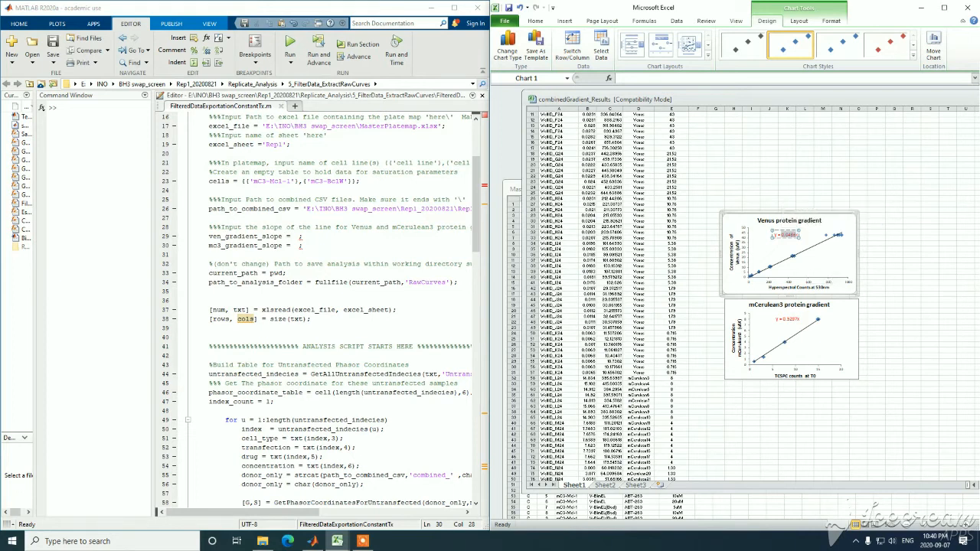
left_click(298, 236)
type("0.0486")
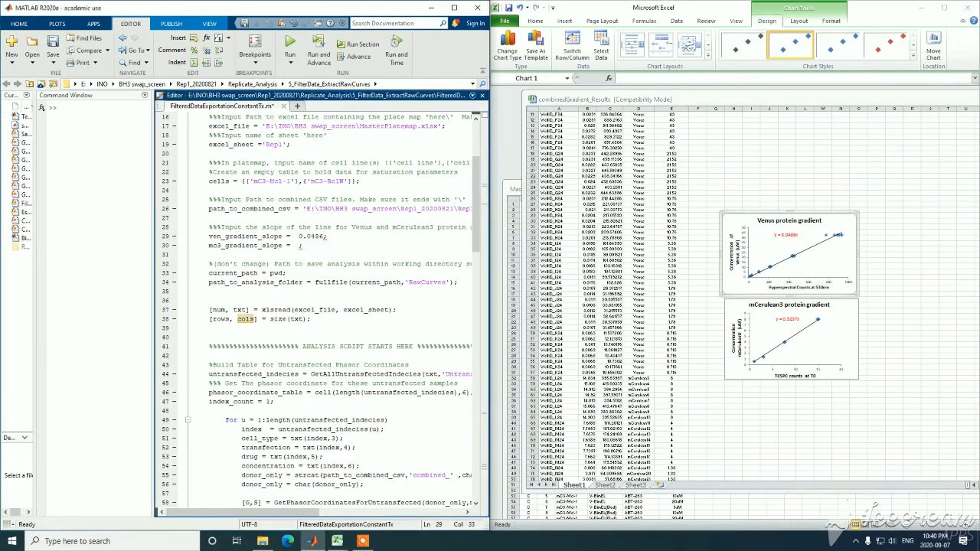
Step: Set mc3_gradient_slope to 0.5297 from the mCerulean3 protein gradient chart's equation in Excel, and save and run the script in MATLAB
left_click(788, 318)
left_click(788, 318)
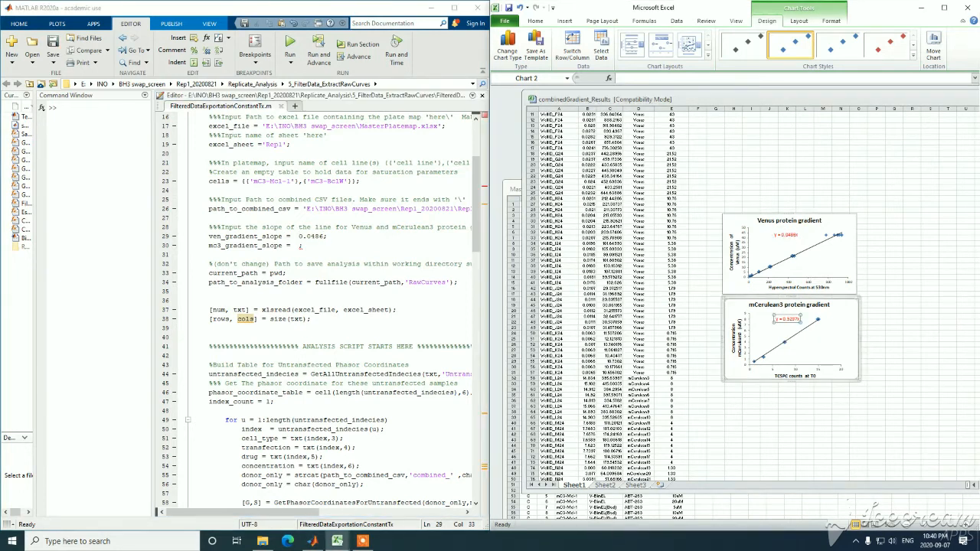
left_click_drag(797, 318, 786, 318)
key("alt+Tab")
type("0.5297")
left_click(299, 245)
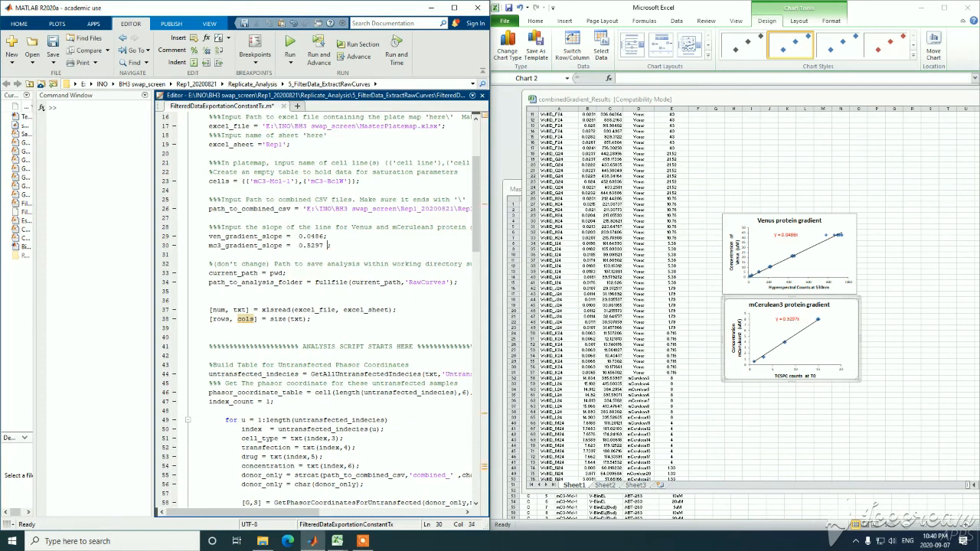
key("ctrl+s")
key("F5")
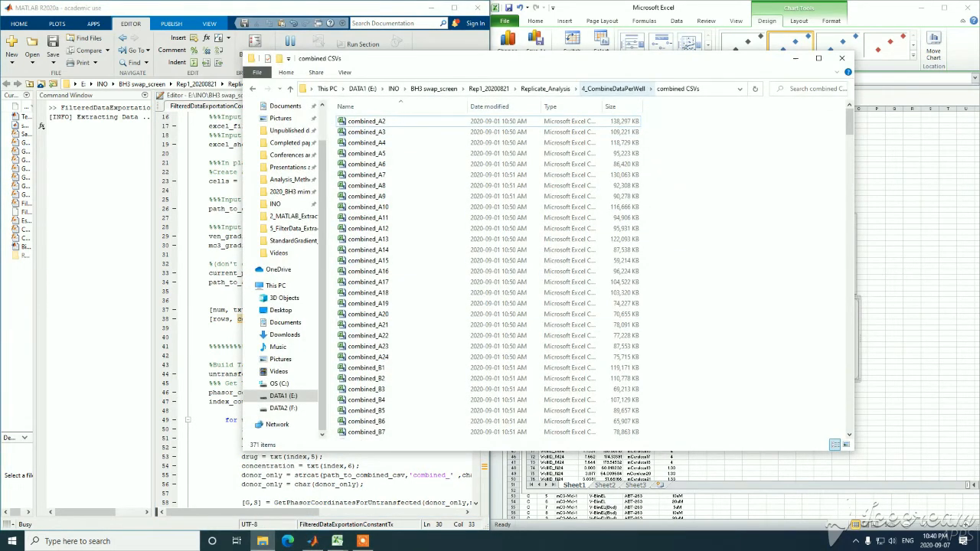
Step: Switch to File Explorer, open the RawCurves folder inside 5_FilterData_ExtractRawCurves and select the Untransfected_Phasor_Coordinates workbook
left_click(613, 89)
left_click(545, 88)
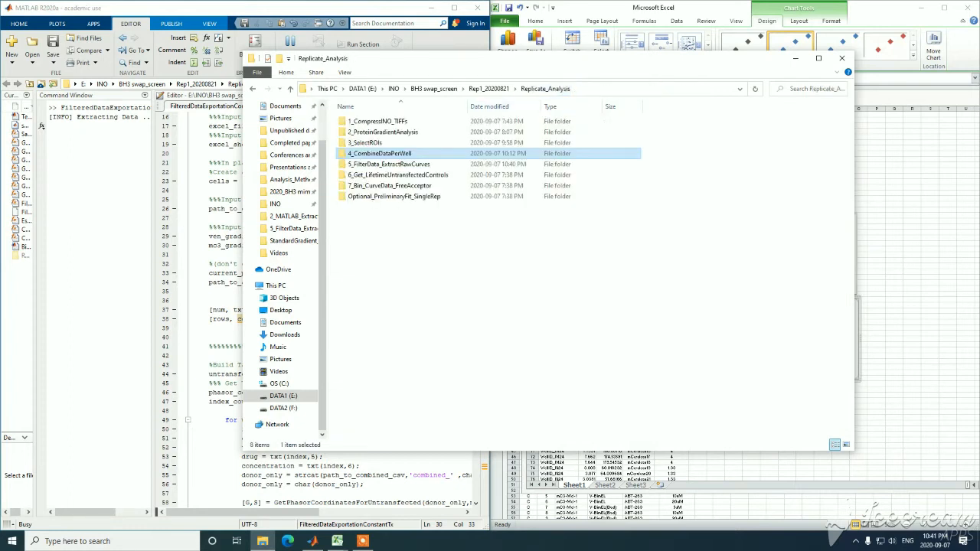
key("Down")
key("Return")
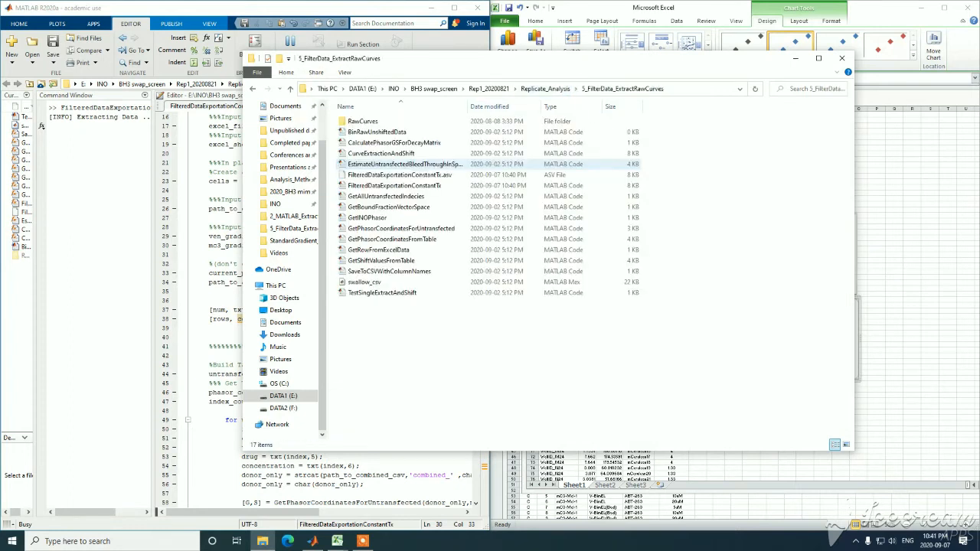
left_click(362, 121)
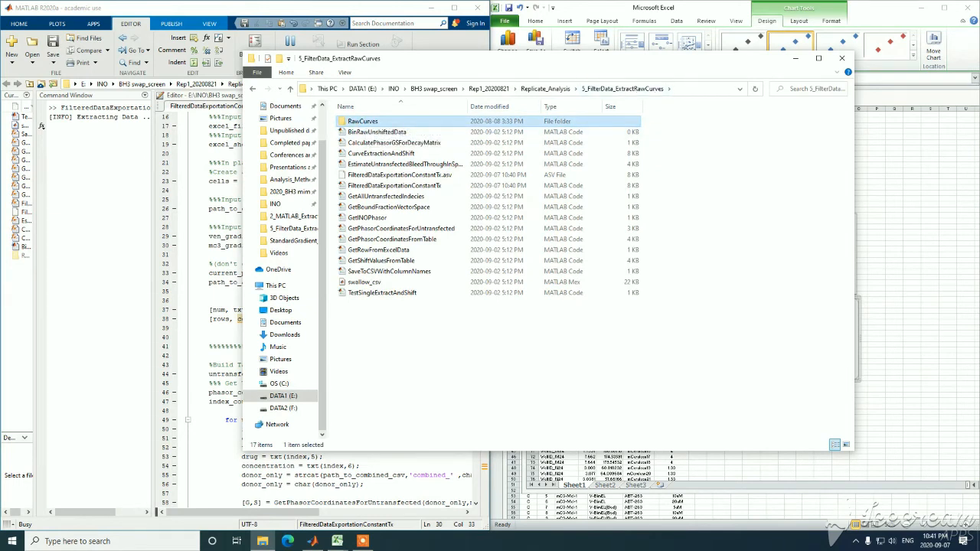
key("Return")
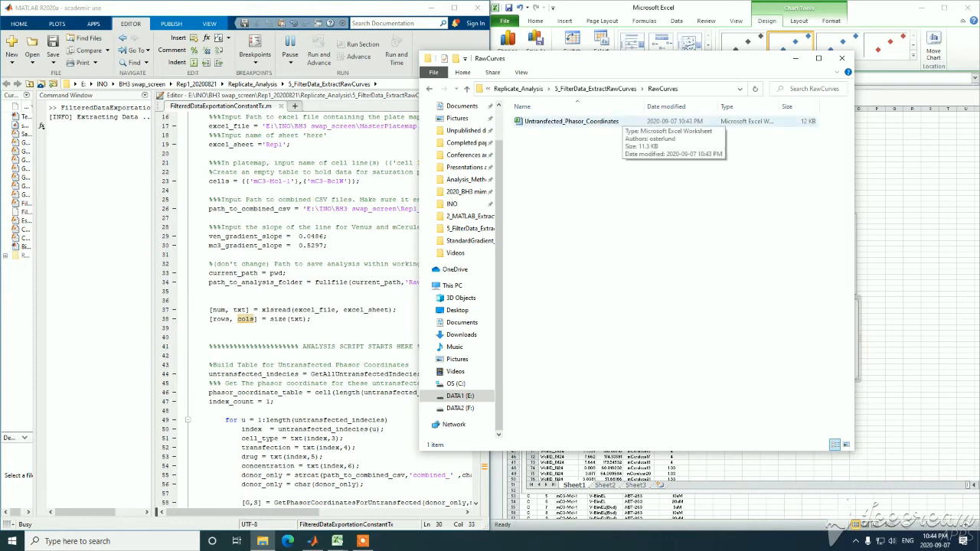
left_click(571, 121)
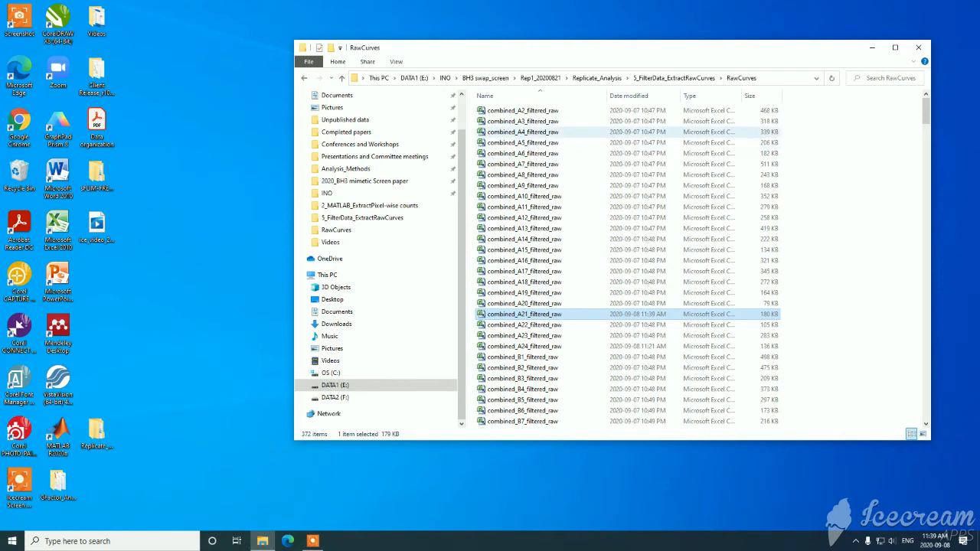
Step: Review the filtered raw CSV files in the RawCurves folder and open combined_A21_filtered_raw in Excel
left_click_drag(475, 111, 547, 412)
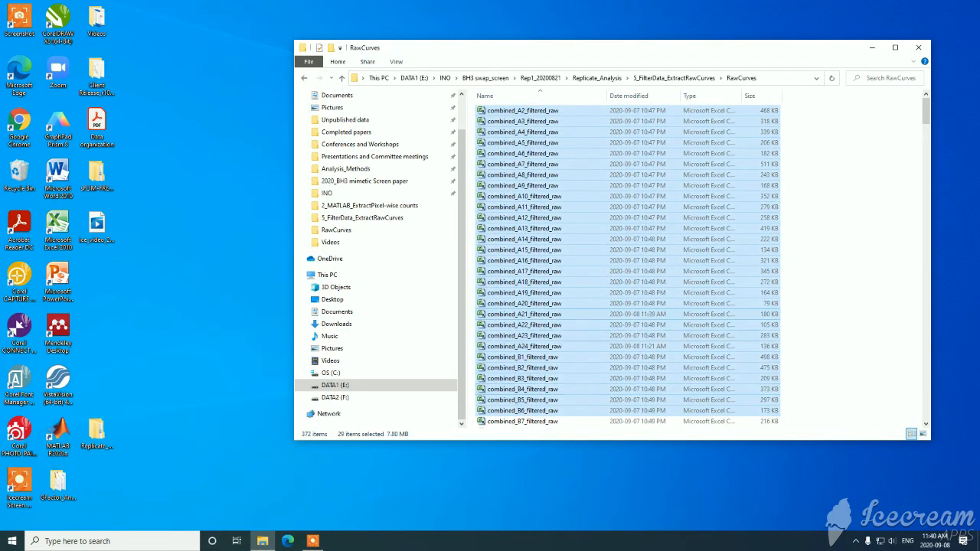
left_click(833, 346)
double_click(536, 314)
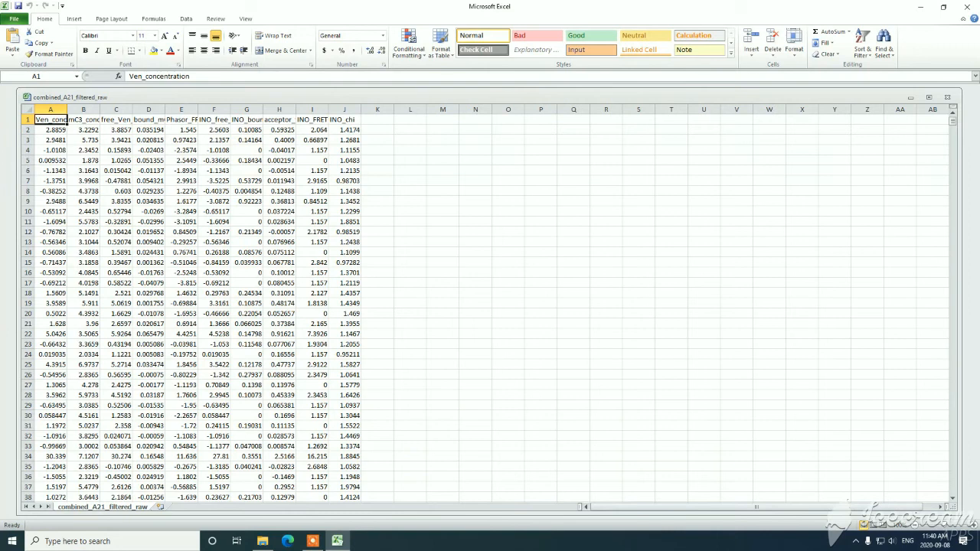
Step: Wrap the text of the header row in the combined_A21_filtered_raw sheet
mouse_move(489, 88)
left_mouse_down()
mouse_move(490, 120)
mouse_move(490, 107)
left_mouse_up()
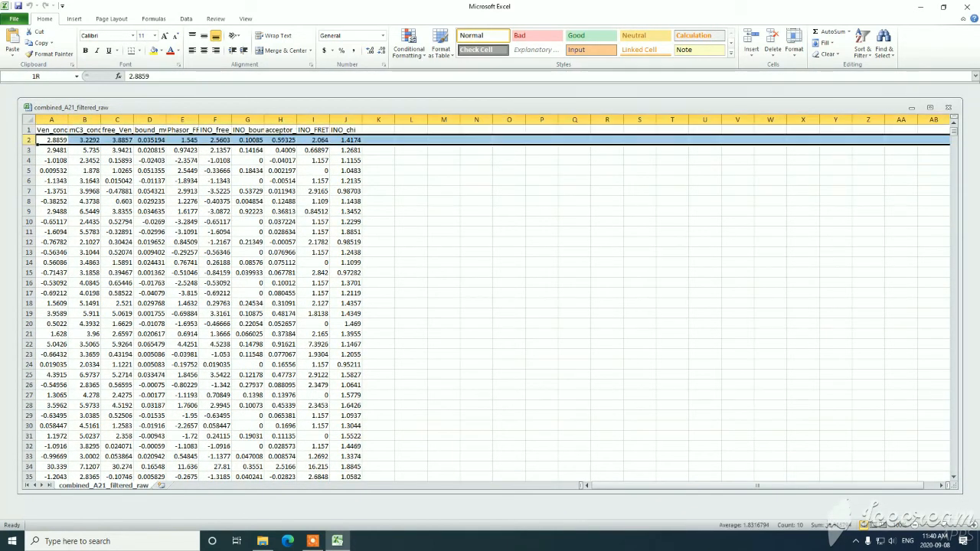
left_click_drag(28, 140, 28, 467)
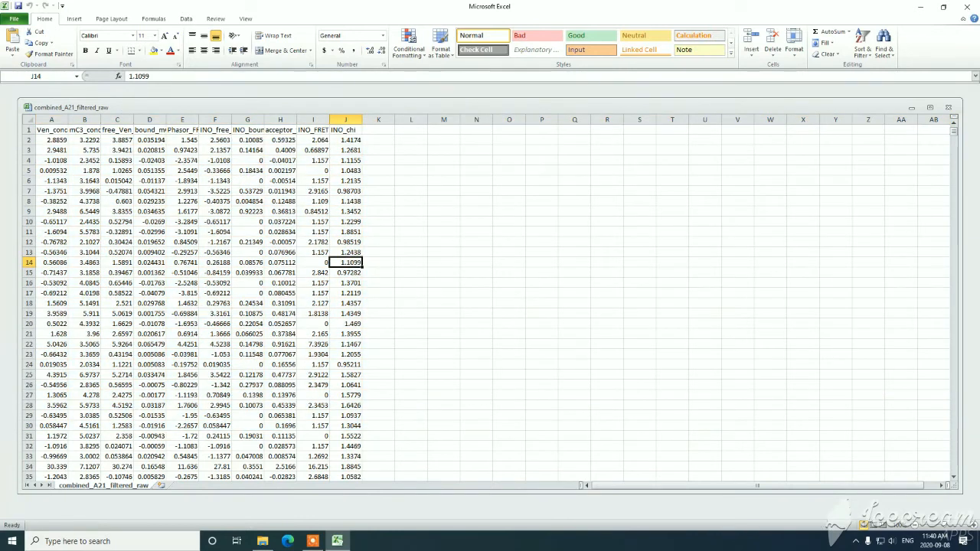
left_click(29, 130)
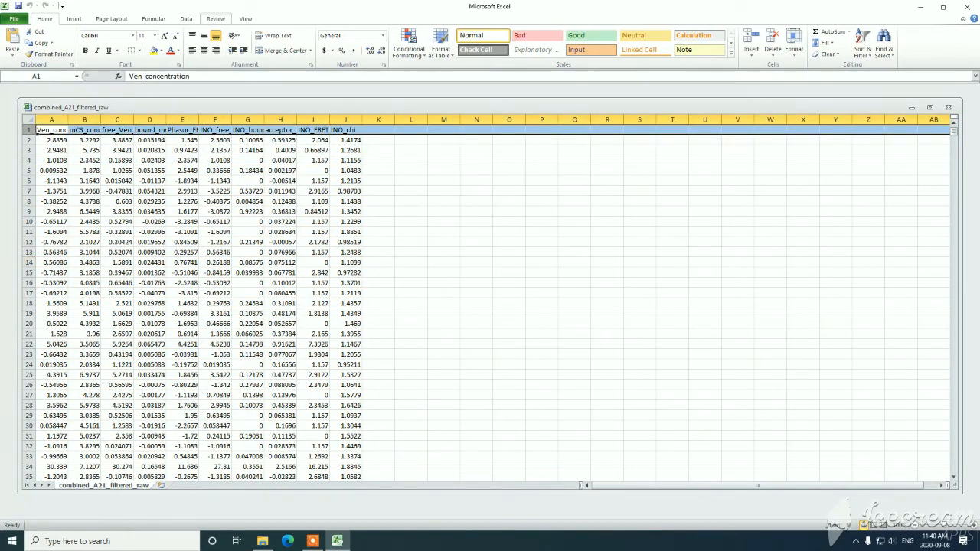
left_click(274, 36)
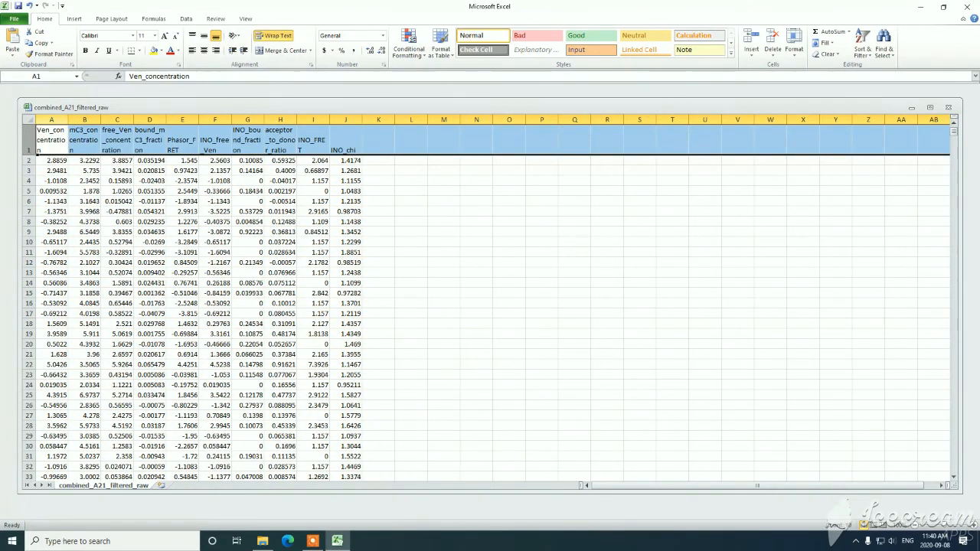
left_click(508, 200)
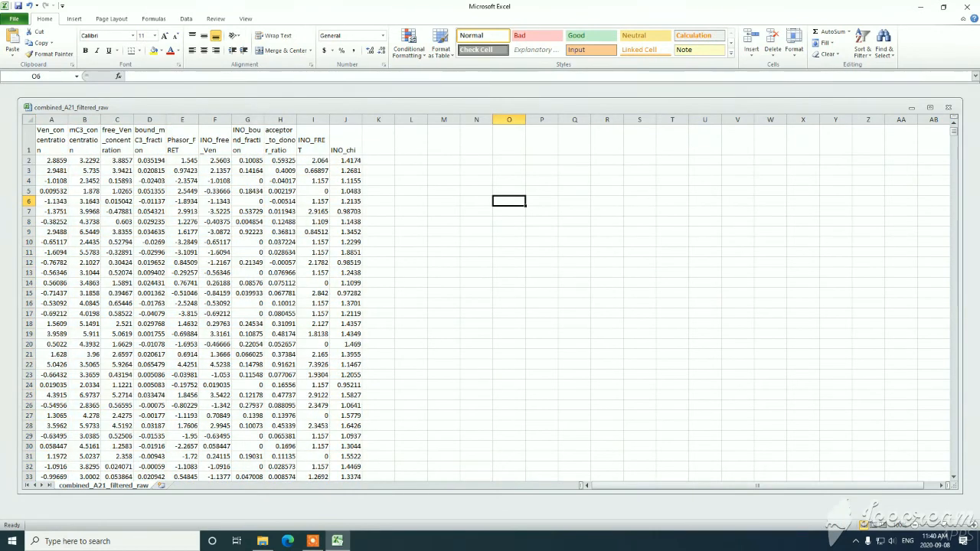
Step: Insert a markers-only scatter chart of bound_mC3_fraction against free_Ven_concentration in combined_A21_filtered_raw
left_click_drag(51, 119, 92, 120)
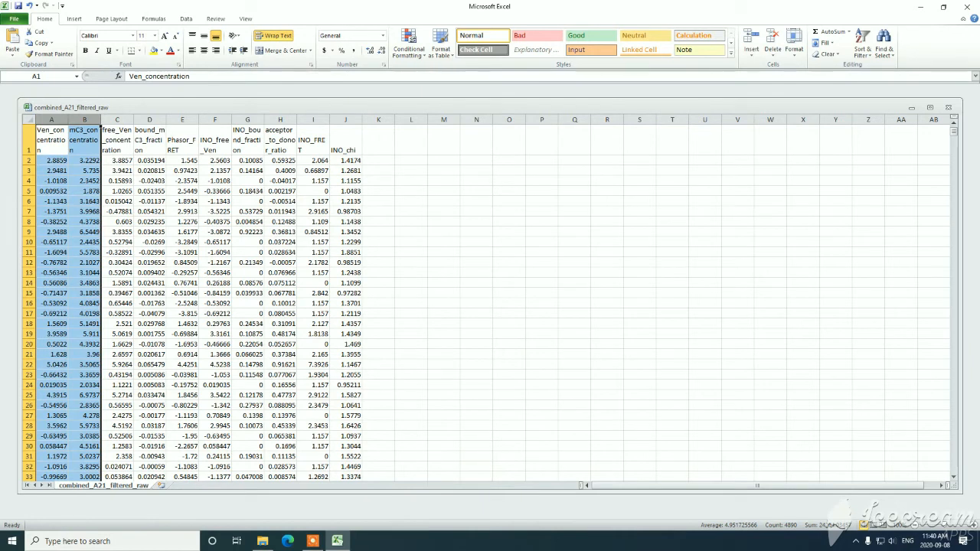
left_click(116, 139)
left_click(117, 119)
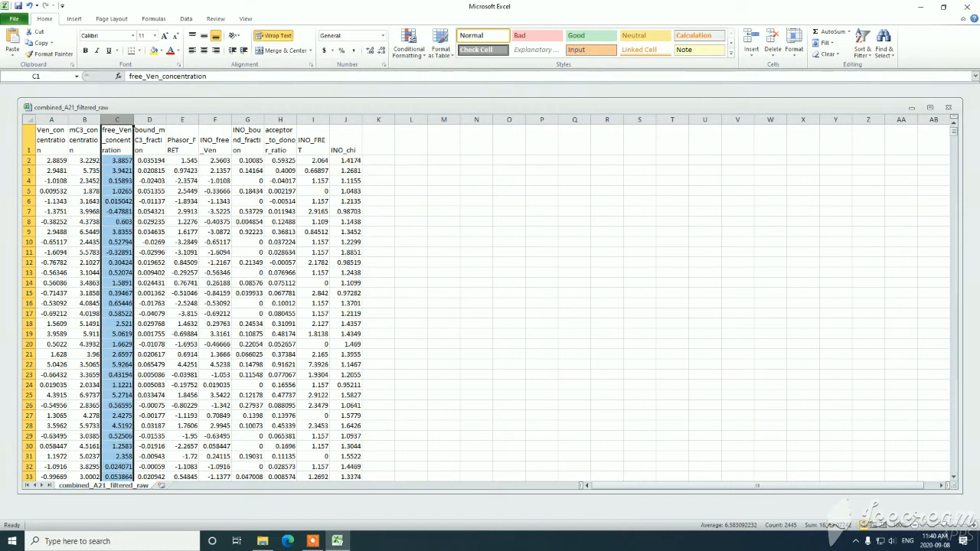
left_click(182, 170)
left_click_drag(117, 119, 149, 119)
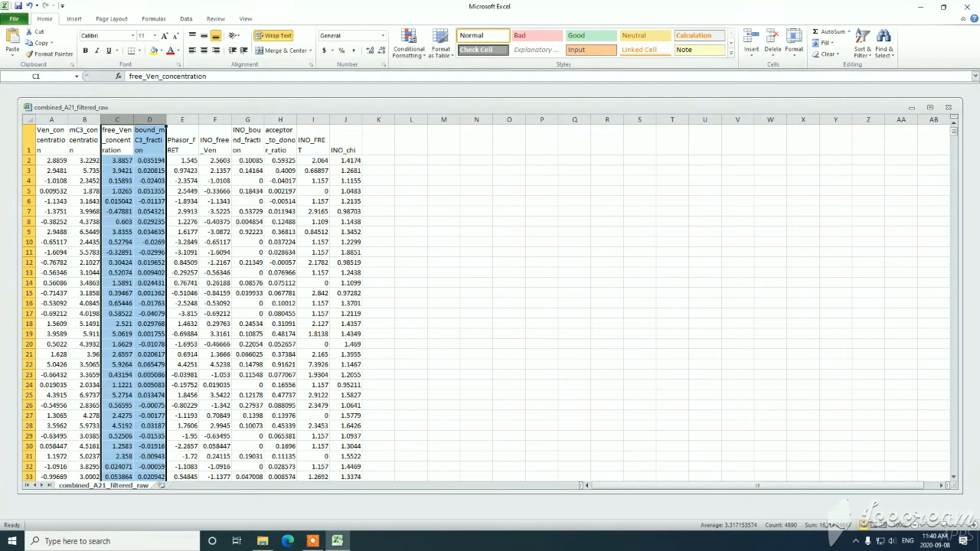
left_click(73, 18)
left_click(303, 46)
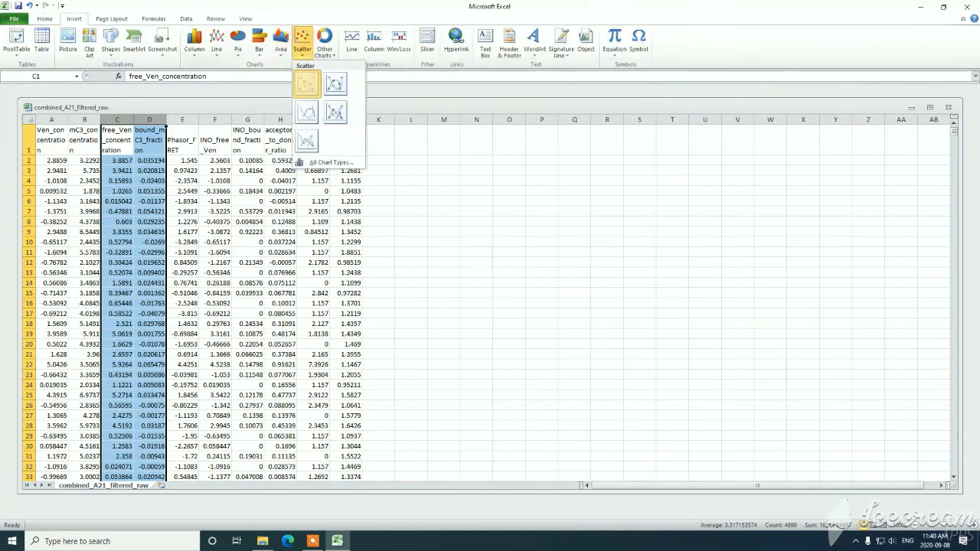
left_click(306, 84)
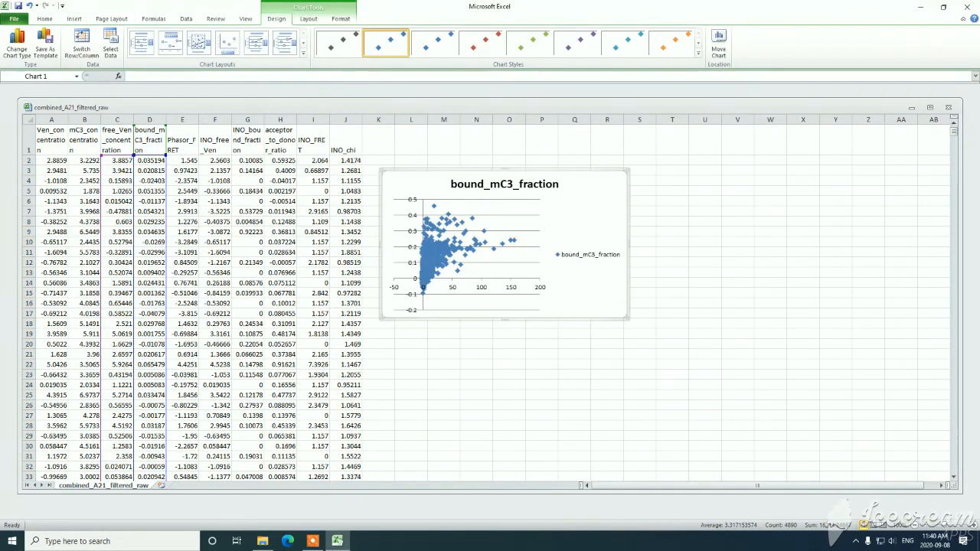
Step: Set the bound_mC3_fraction chart's horizontal axis maximum to 50, and resize and place the chart beside the data
left_click_drag(628, 317, 731, 392)
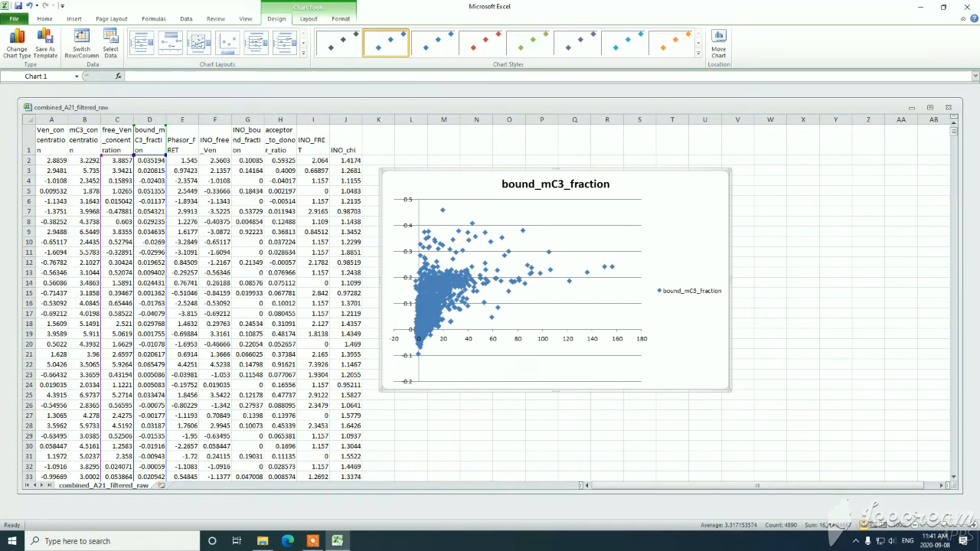
double_click(488, 339)
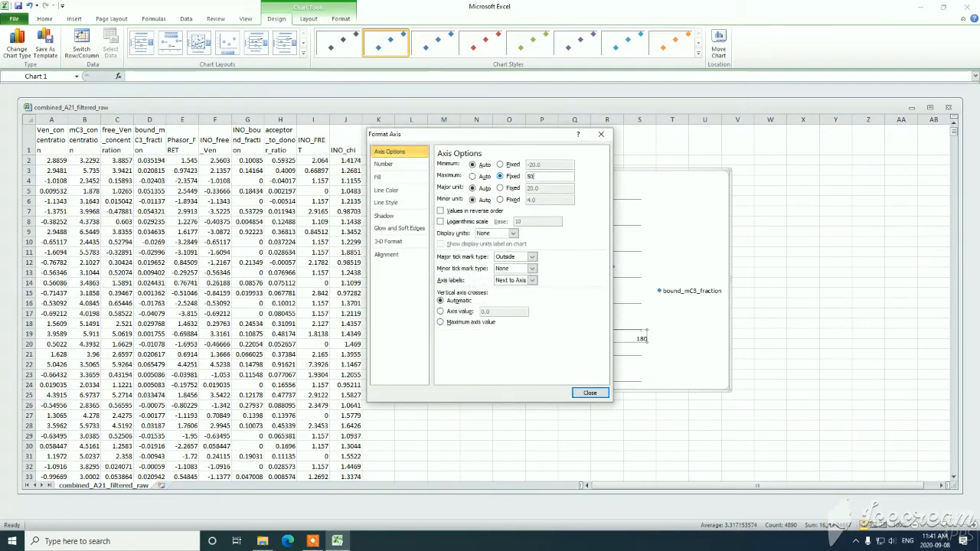
left_click(589, 393)
left_click_drag(517, 174, 473, 161)
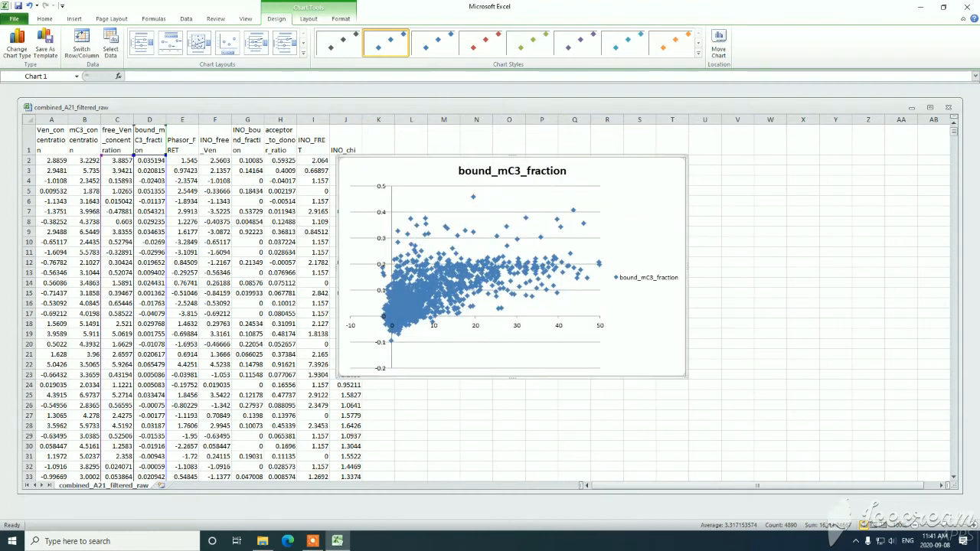
left_click_drag(687, 266, 620, 266)
left_click_drag(589, 237, 686, 228)
left_click(770, 354)
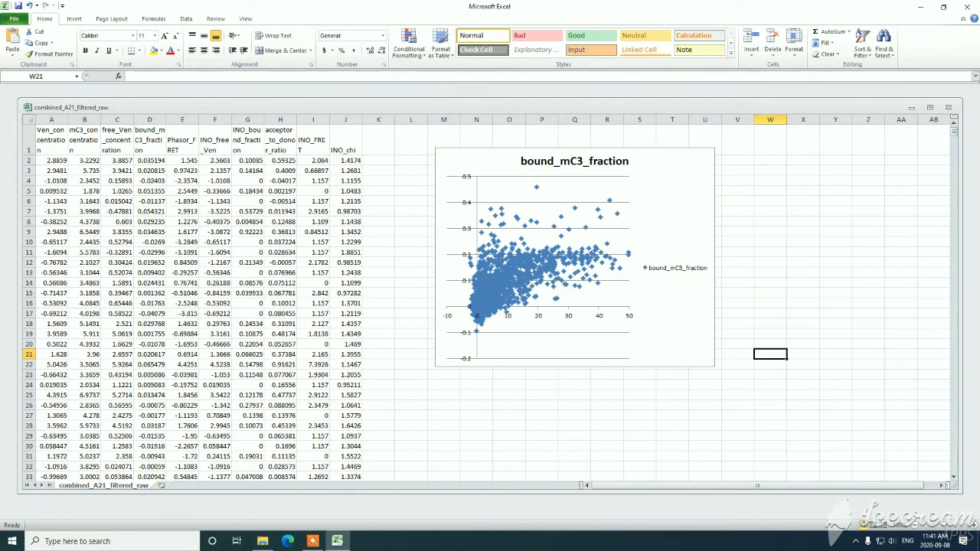
Step: Look over the Phasor_FRET and INO columns and insert a markers-only scatter chart of INO_bound_fraction against INO_free_Ven
left_click(182, 119)
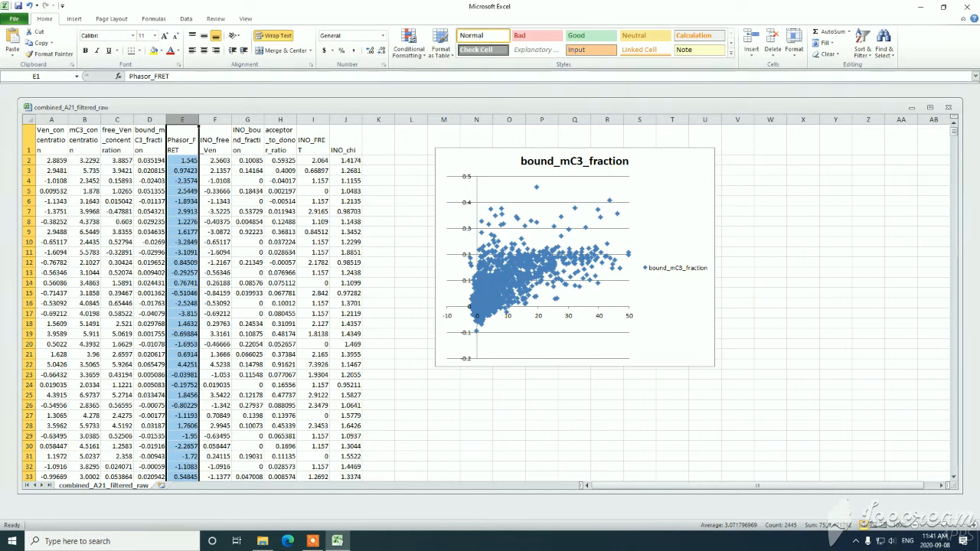
left_click_drag(215, 120, 345, 119)
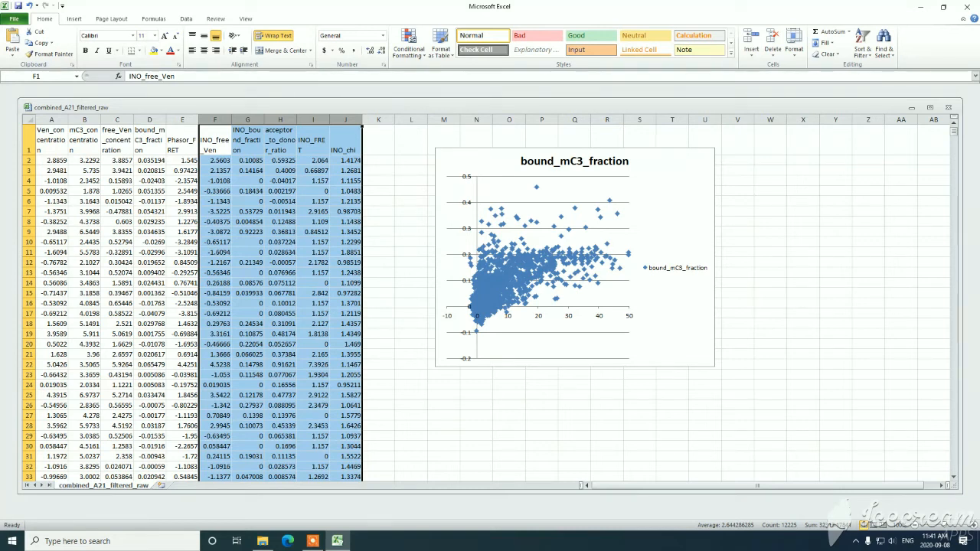
left_click(247, 140)
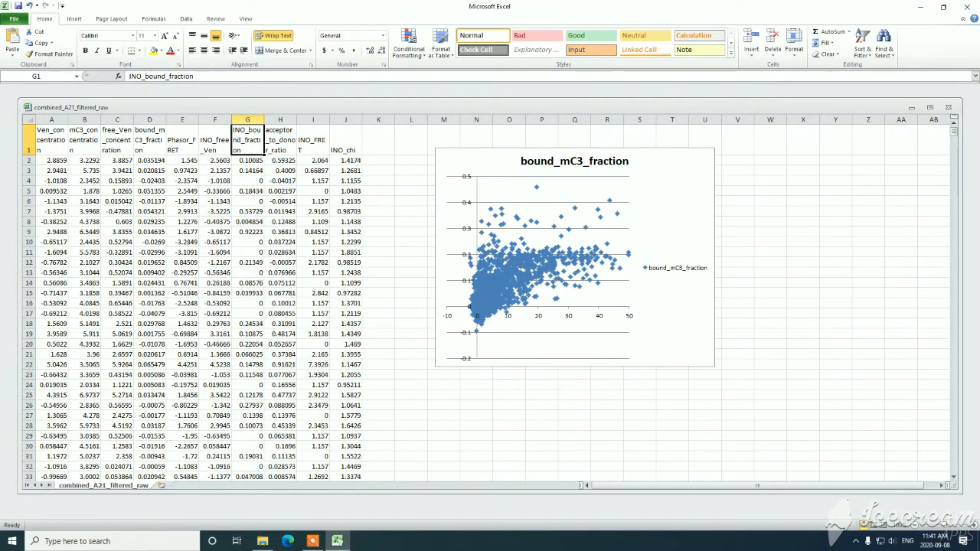
key("ctrl+shift+Down")
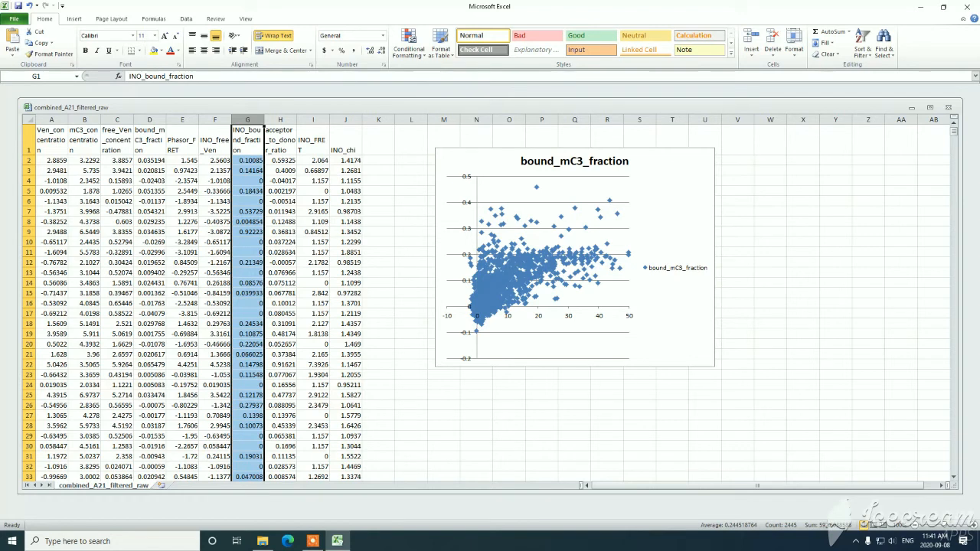
key("Left")
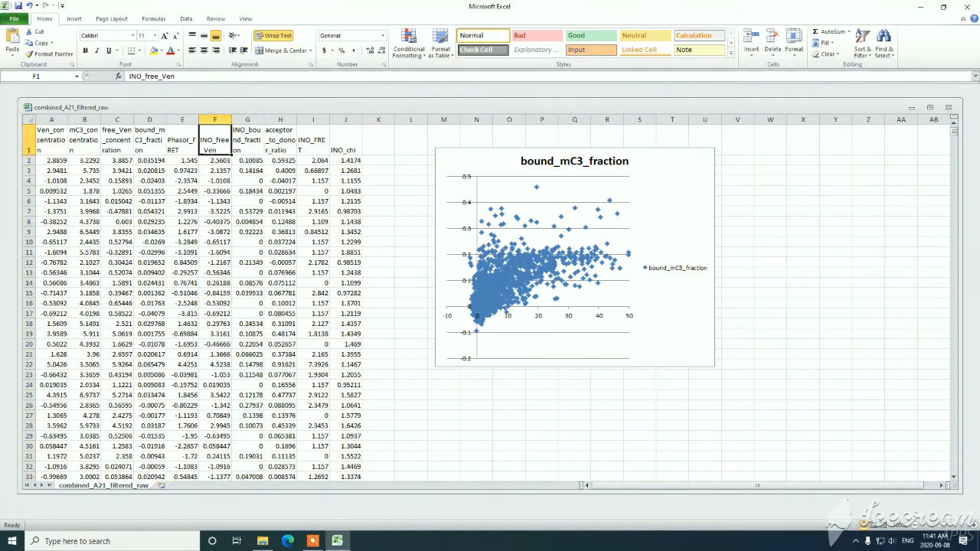
key("ctrl+shift+Down")
key("shift+Right")
left_click(73, 18)
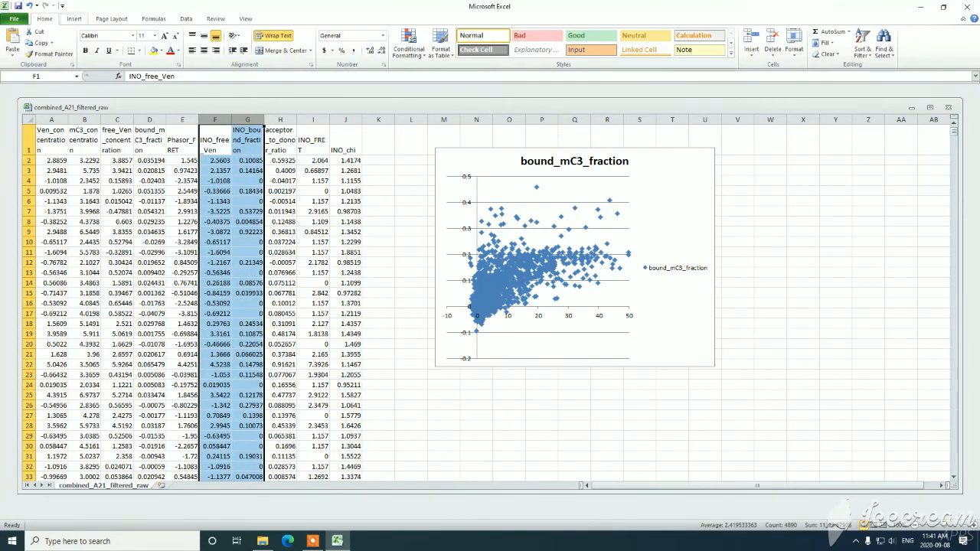
left_click(303, 42)
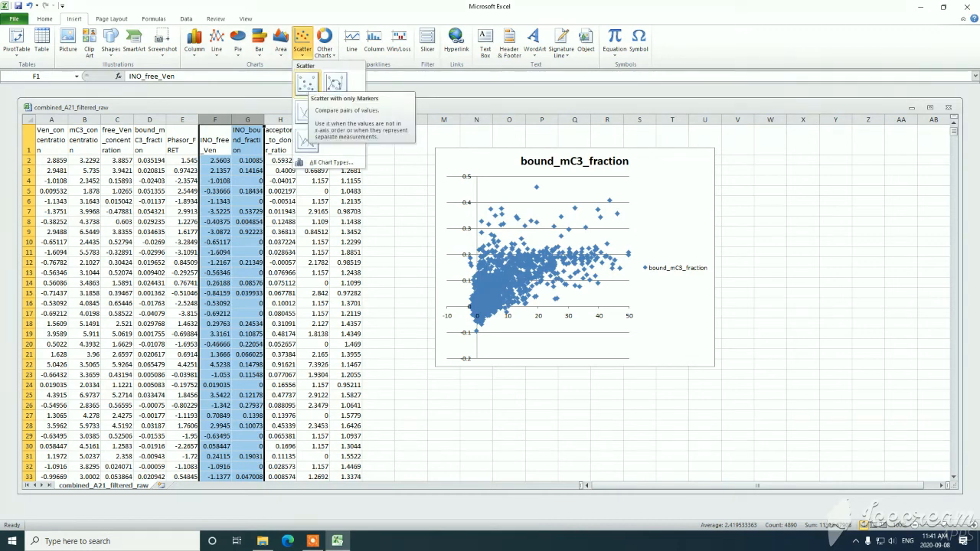
left_click(305, 84)
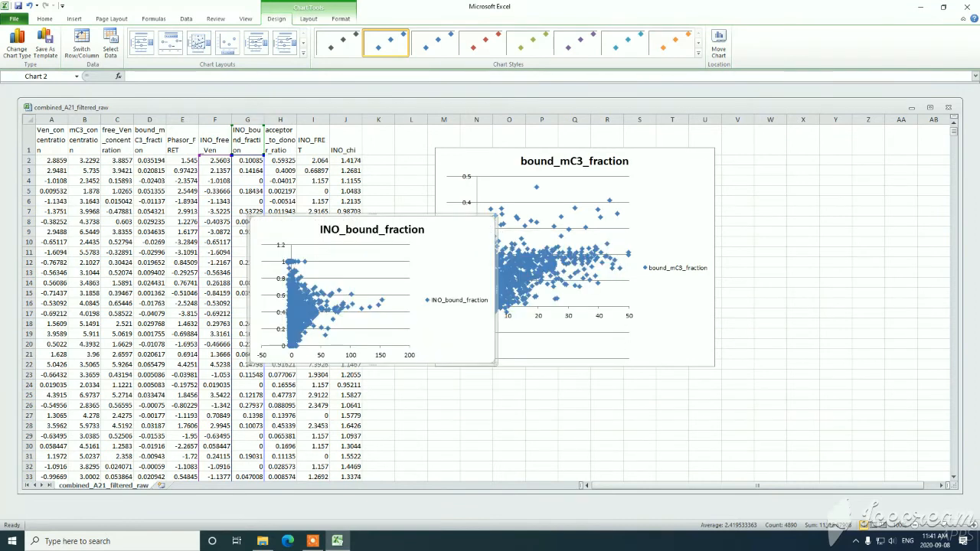
Step: Set the INO_bound_fraction chart's horizontal axis maximum to 50, and move and enlarge the chart to inspect it
double_click(336, 355)
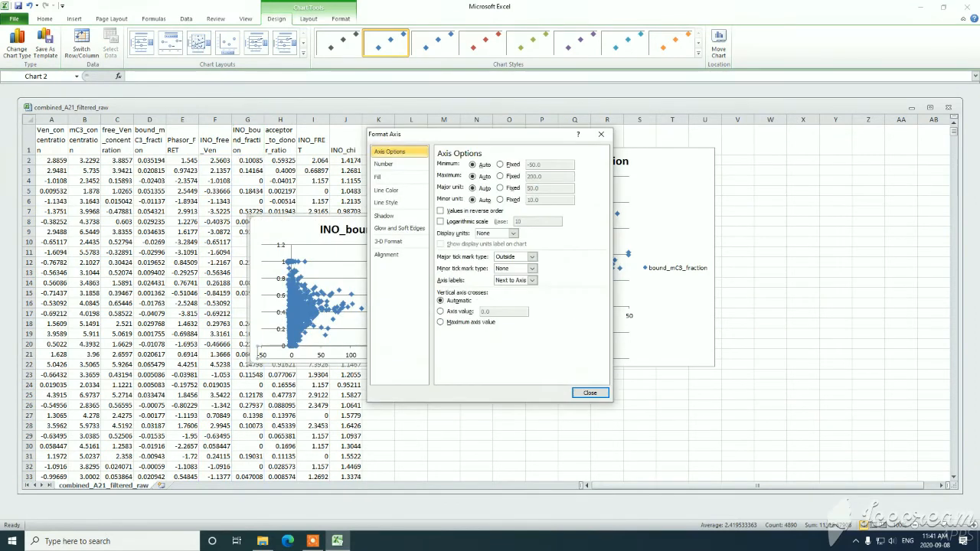
left_click(500, 176)
double_click(535, 176)
type("50")
key("Return")
left_click_drag(467, 237, 371, 215)
left_click_drag(400, 341, 455, 408)
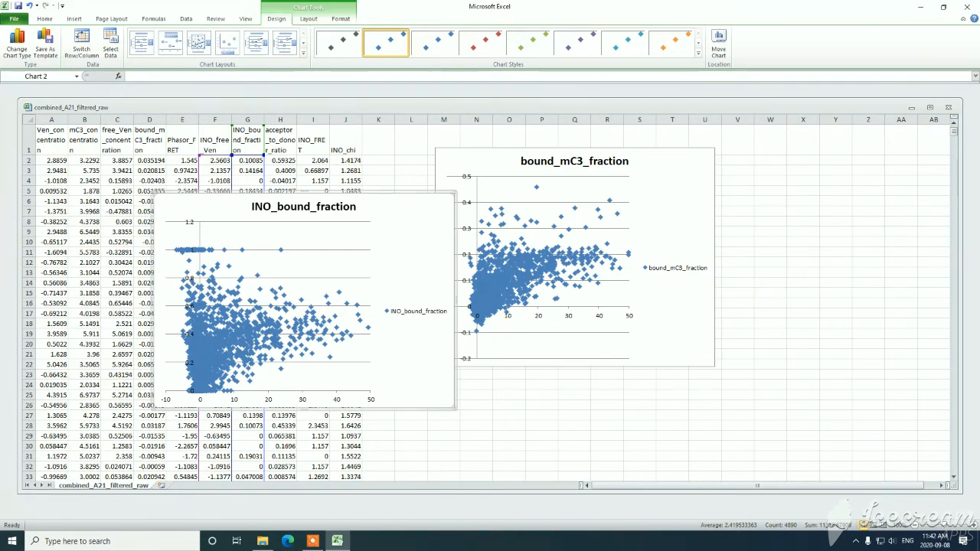
Step: Delete the INO_bound_fraction chart and select the free_Ven_concentration and bound_mC3_fraction columns
key("Delete")
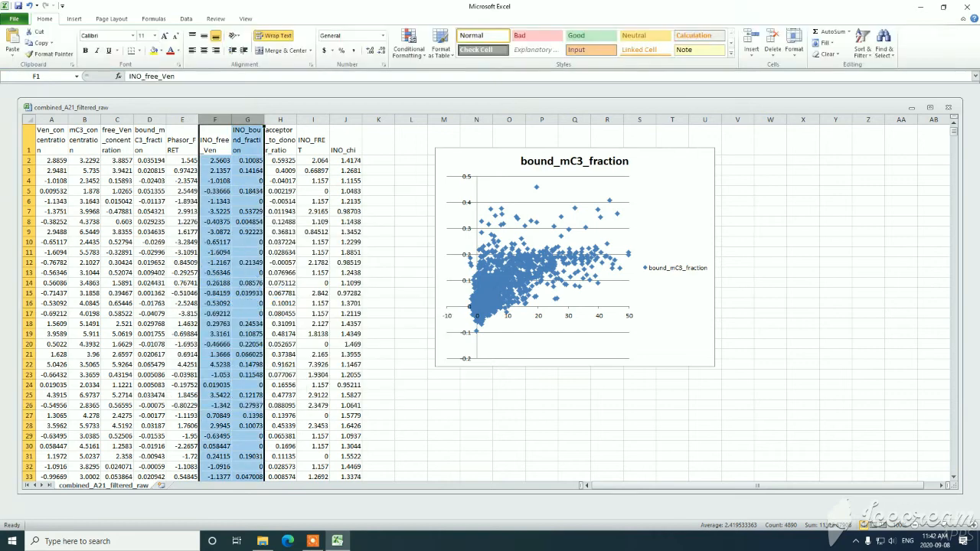
left_click(378, 252)
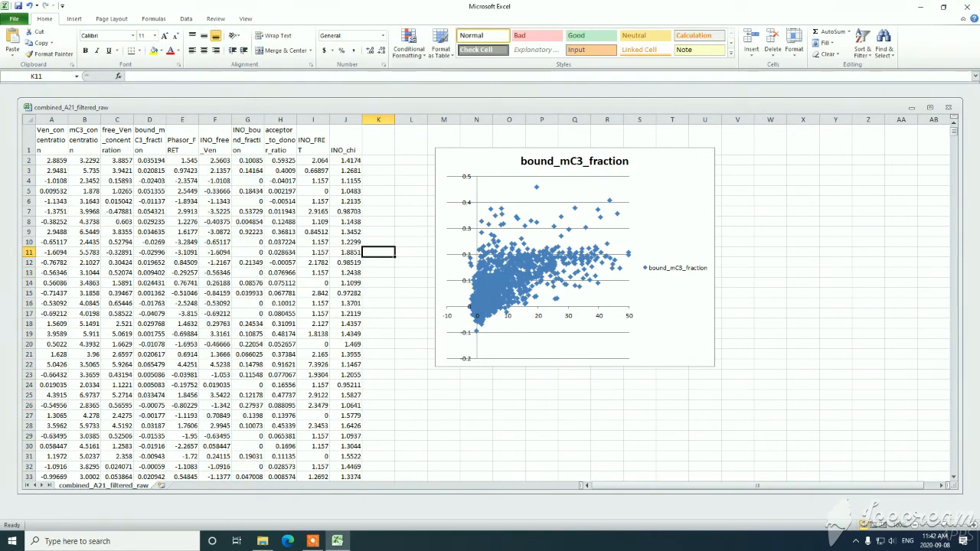
left_click_drag(116, 119, 167, 120)
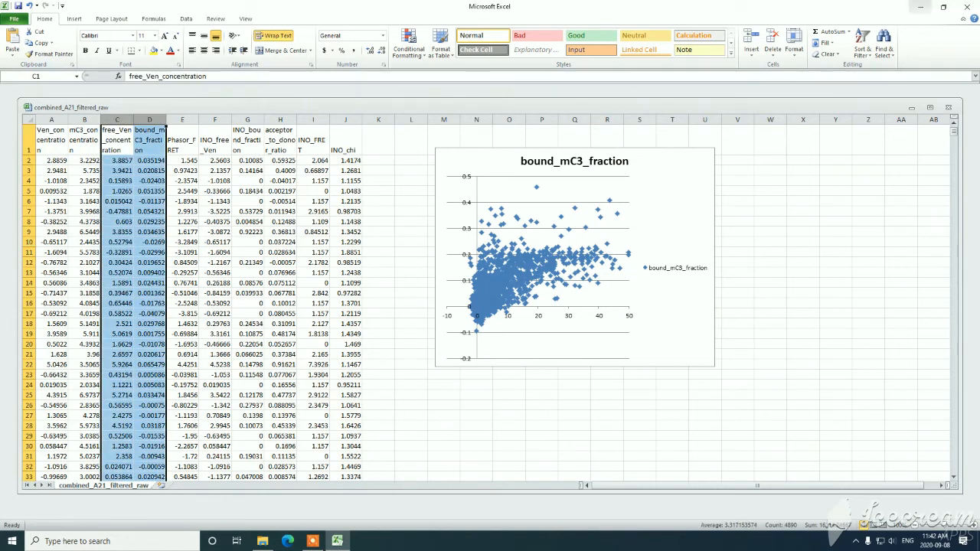
Step: Switch to File Explorer, open combined_A24_filtered_raw in Excel and shrink its window over the A21 workbook
left_click(967, 6)
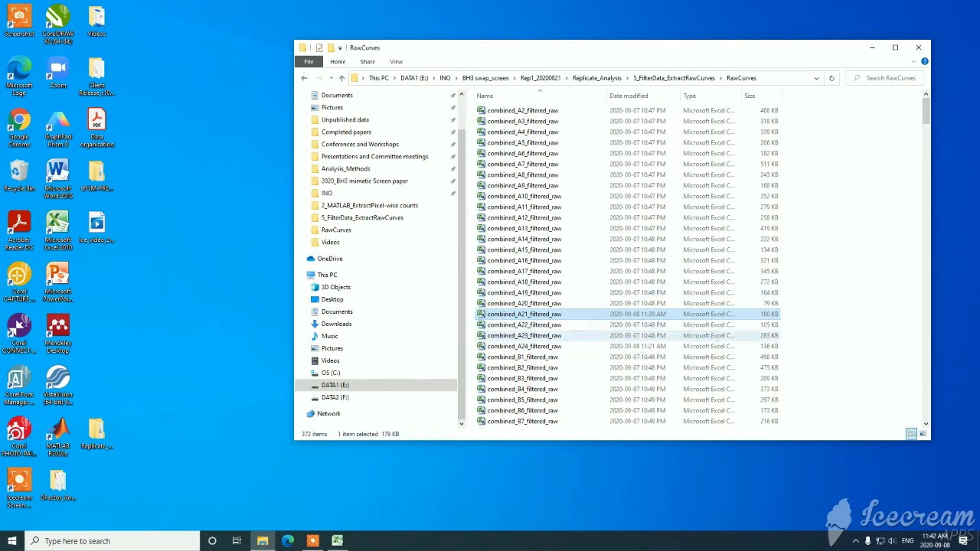
double_click(526, 346)
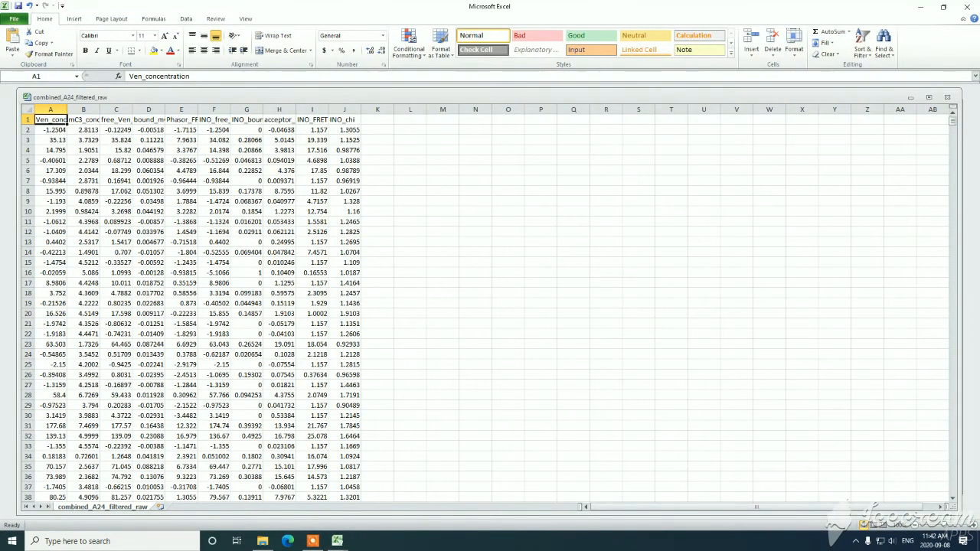
left_click_drag(490, 89, 490, 166)
left_click_drag(490, 175, 562, 140)
Step: Insert a markers-only scatter chart of bound_mC3_fraction against free_Ven_concentration in combined_A24_filtered_raw, and move it off the data
left_click_drag(94, 230, 324, 229)
left_click_drag(383, 149, 258, 145)
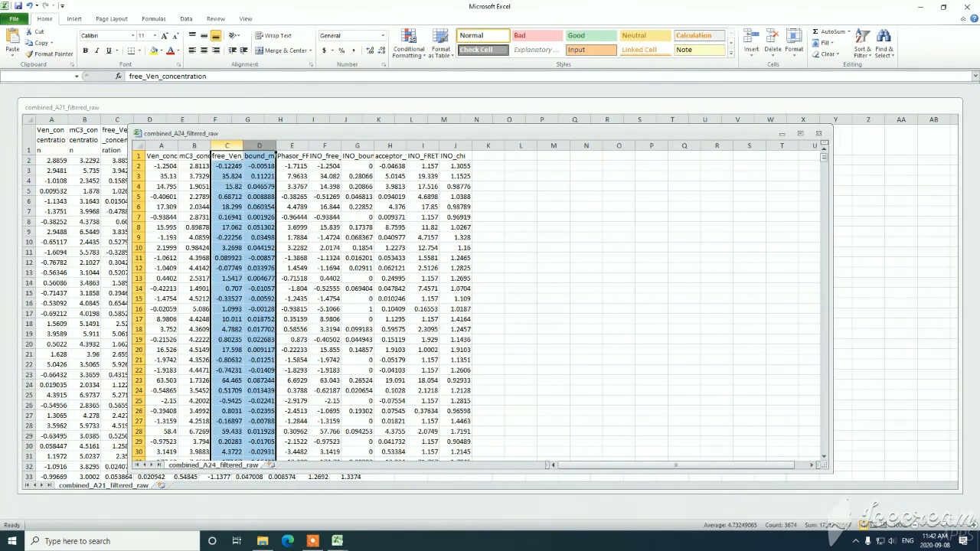
left_click(74, 19)
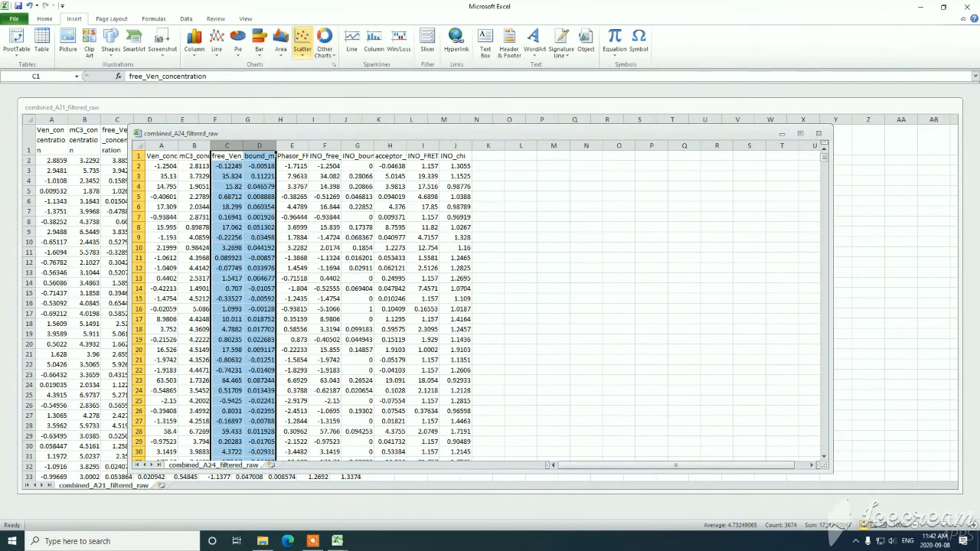
left_click(303, 45)
left_click(306, 84)
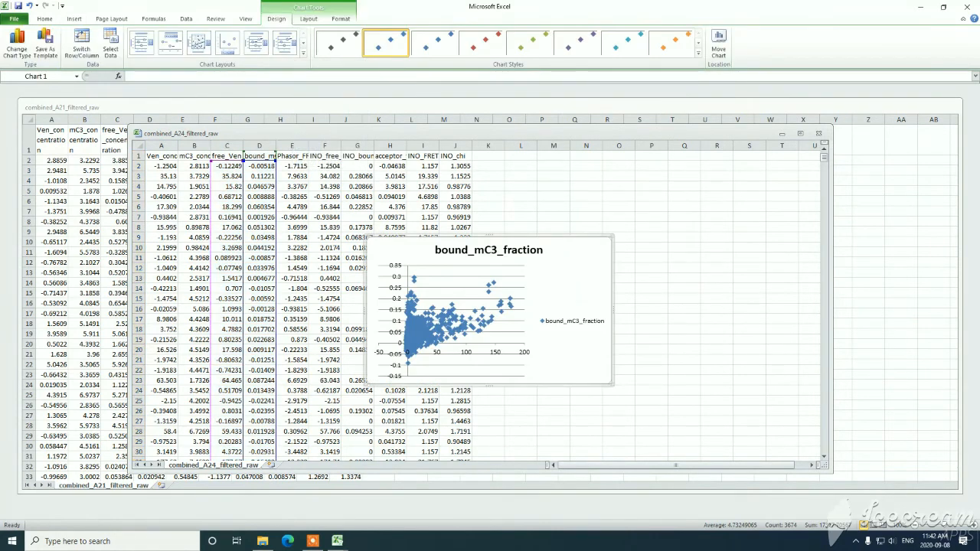
left_click_drag(566, 267, 645, 232)
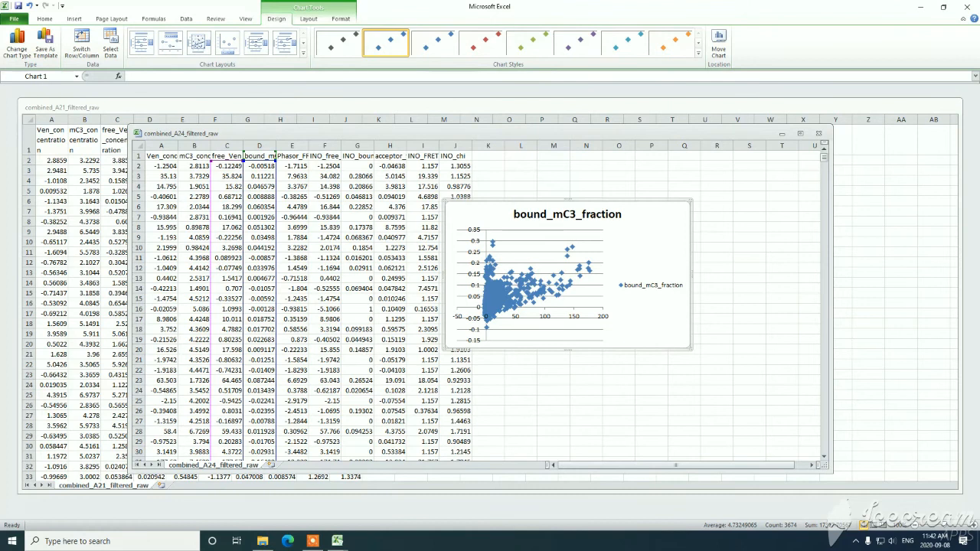
Step: Paste the combined_A24 chart's series into the bound_mC3_fraction chart of the combined_A21 workbook
left_click(888, 245)
left_click(670, 206)
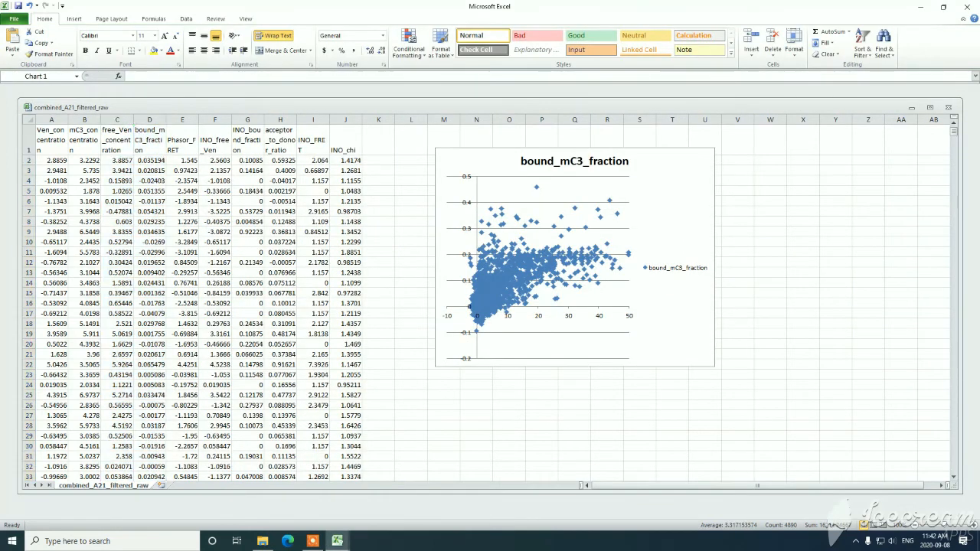
key("ctrl+v")
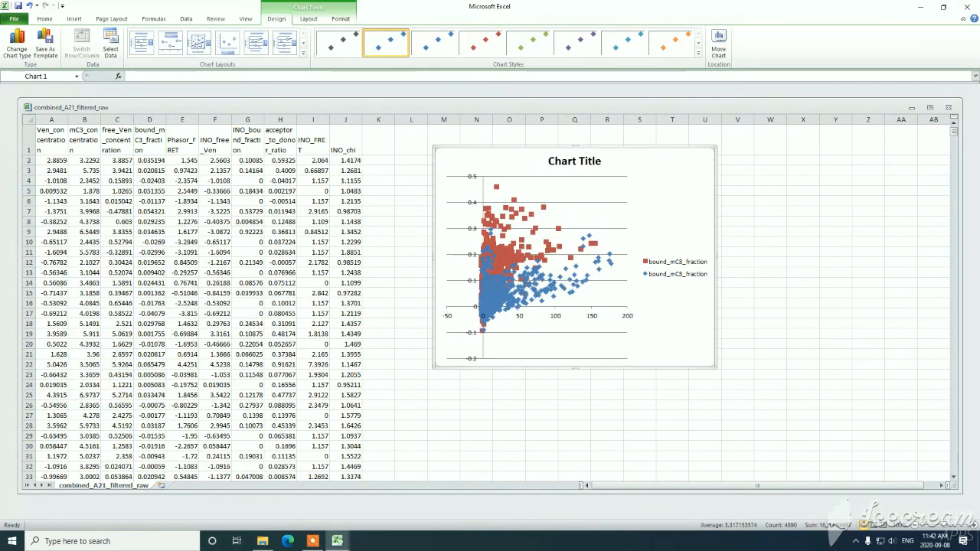
Step: Set the maximum of the bound_mC3_fraction chart's horizontal axis to 50
double_click(628, 315)
key("Tab")
type("50")
key("Return")
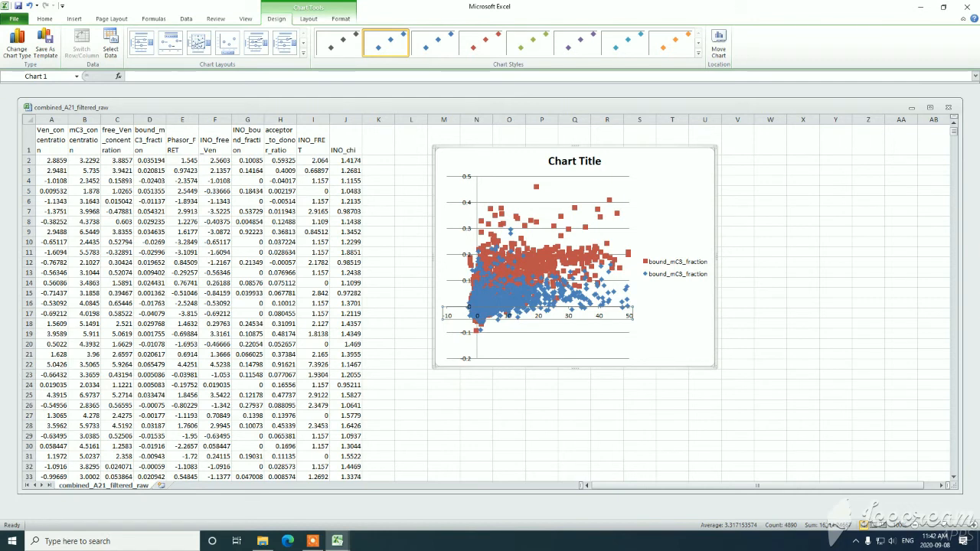
Step: Remove the A24 series from the bound_mC3_fraction chart, and delete the chart from the combined_A21 sheet
left_click(493, 299)
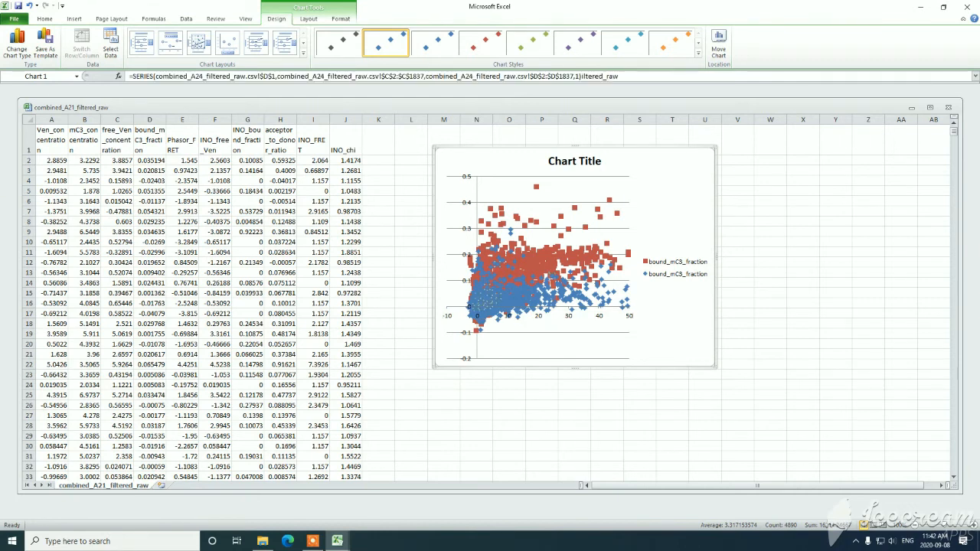
key("Delete")
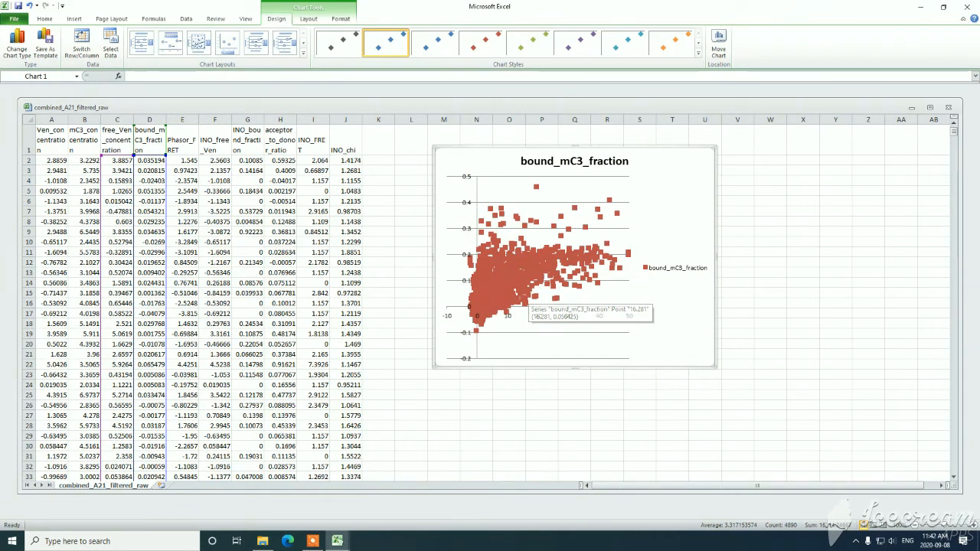
left_click(411, 160)
left_click(670, 192)
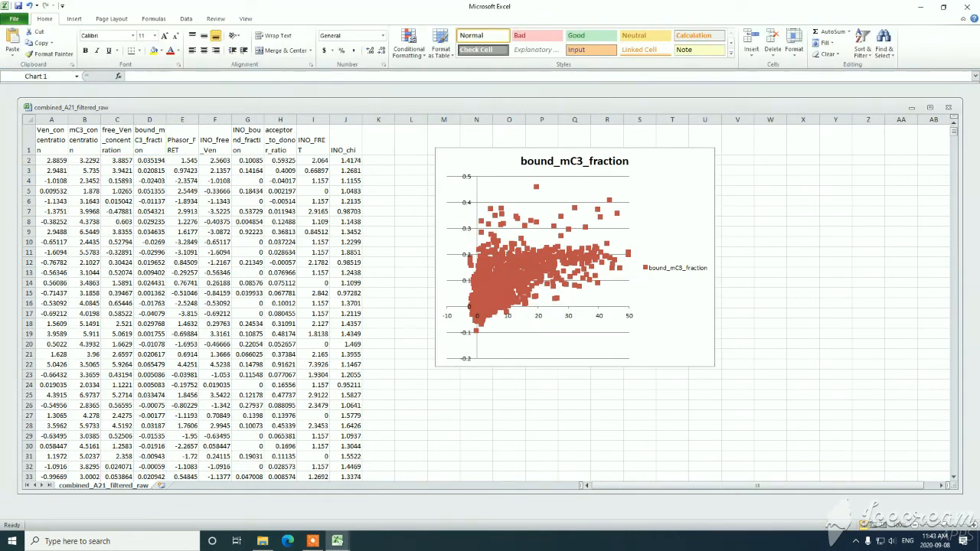
key("Delete")
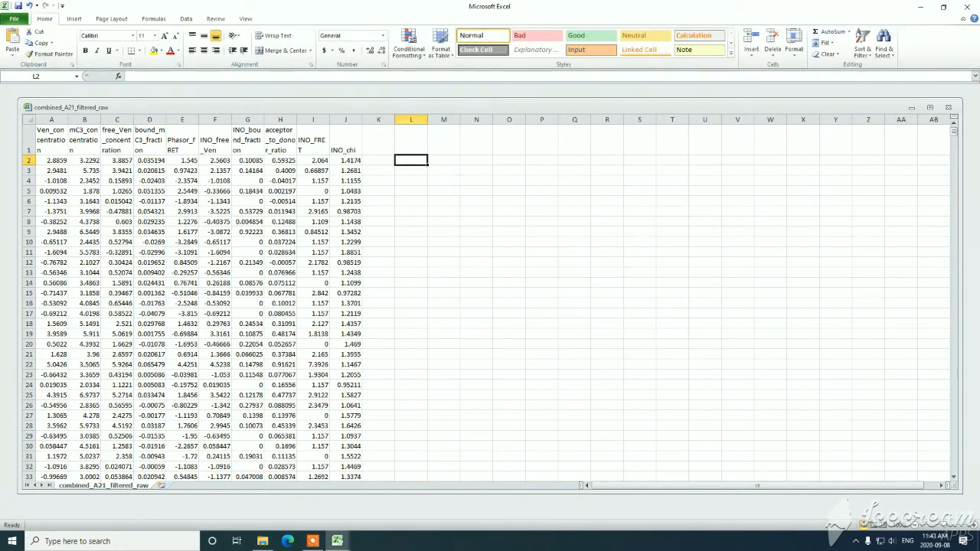
Step: Examine the exported data columns in combined_A21_filtered_raw, from Ven_concentration to INO_chi, focusing on mC3_concentration
left_click_drag(346, 119, 51, 119)
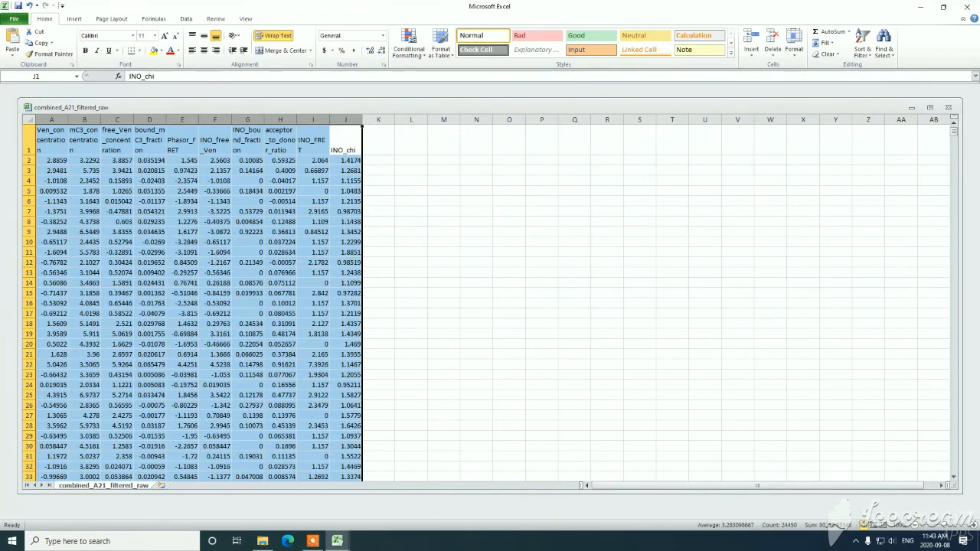
left_click(84, 140)
left_click(84, 119)
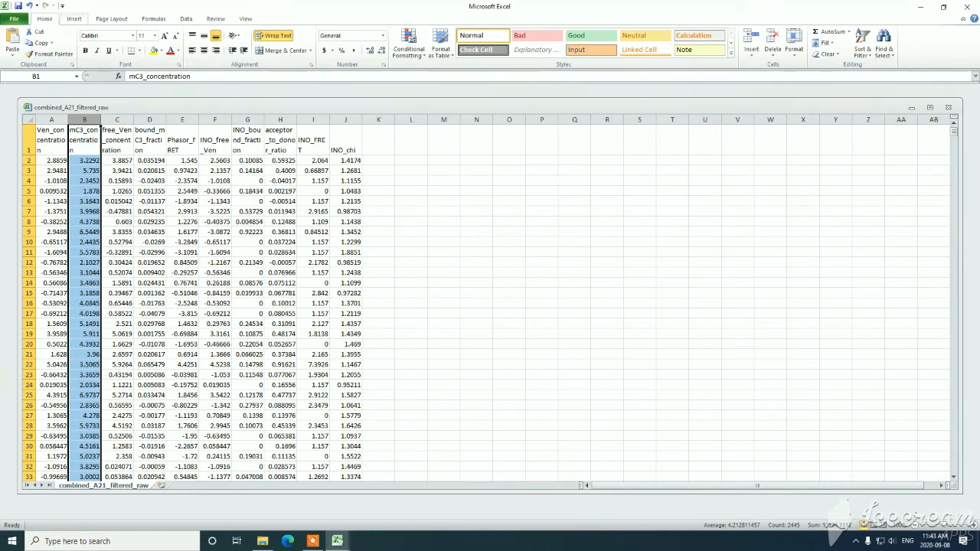
left_click(74, 19)
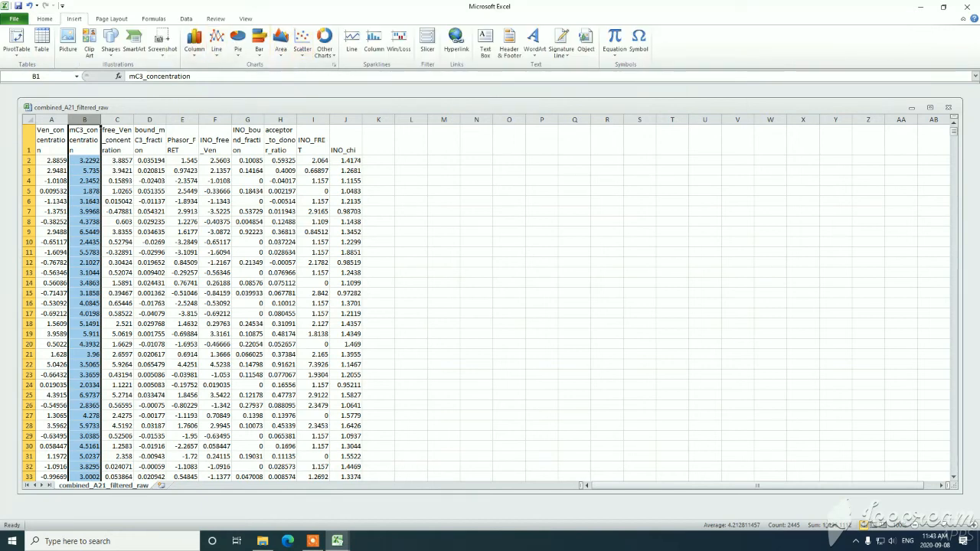
left_click(509, 211)
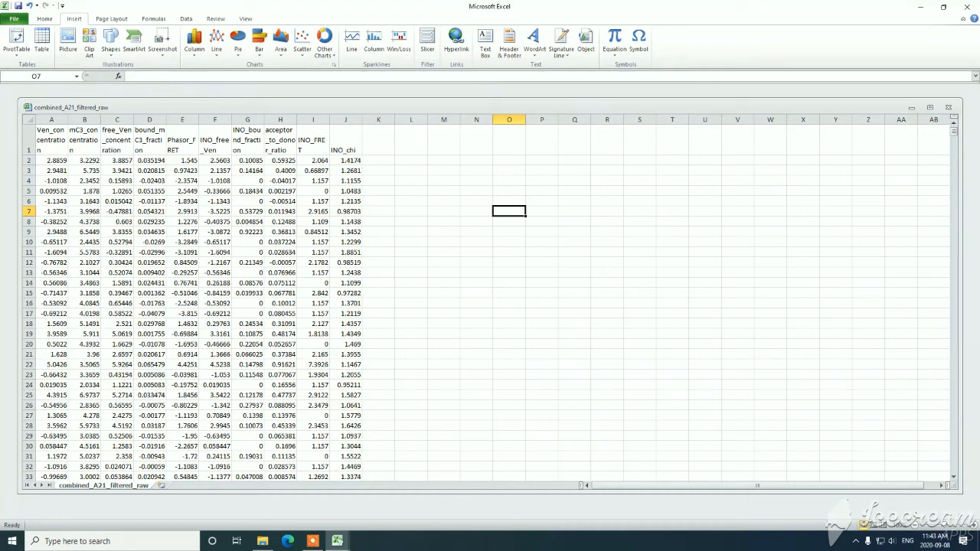
left_click(85, 119)
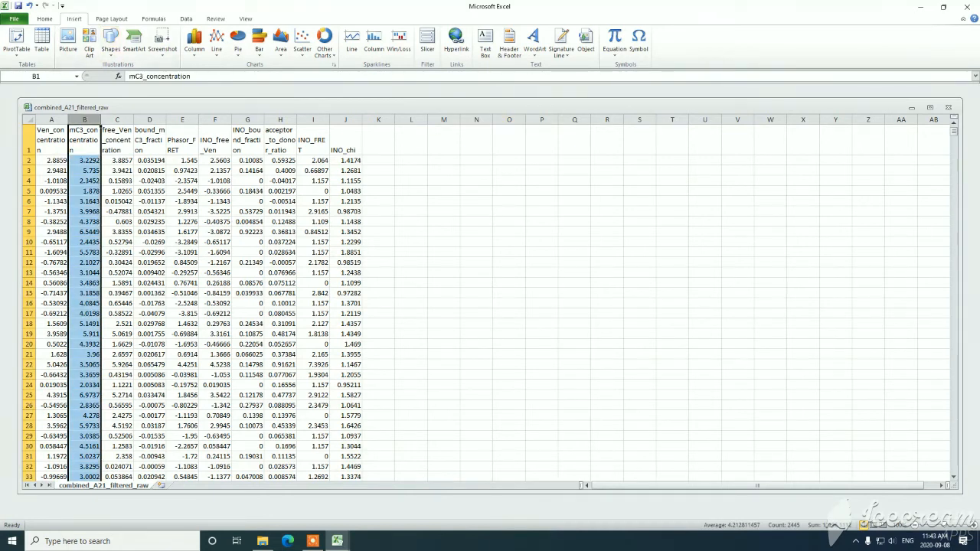
left_click_drag(51, 119, 345, 119)
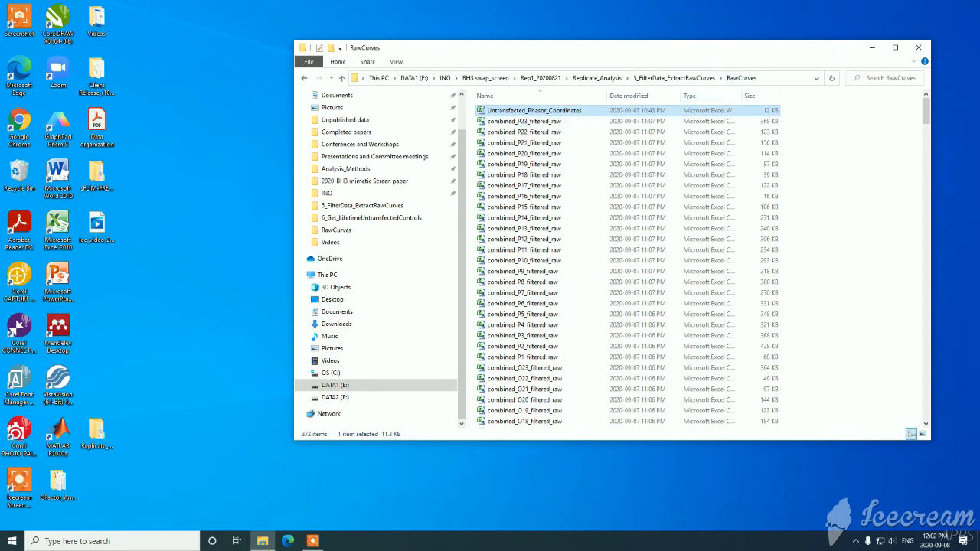
Step: Open the Untransfected_Phasor_Coordinates workbook from RawCurves and widen columns A to D so their text is readable
double_click(534, 110)
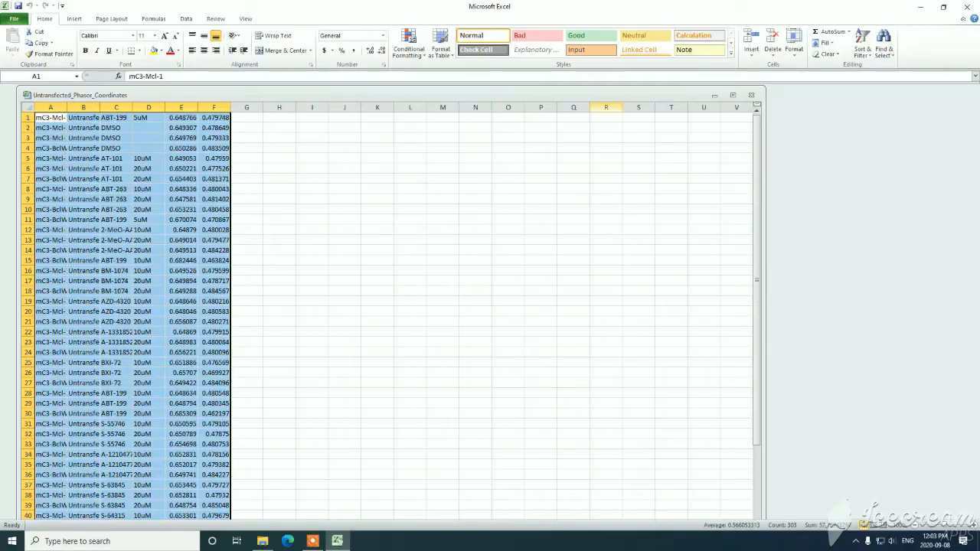
left_click(278, 178)
left_click_drag(50, 107, 426, 107)
left_click(540, 189)
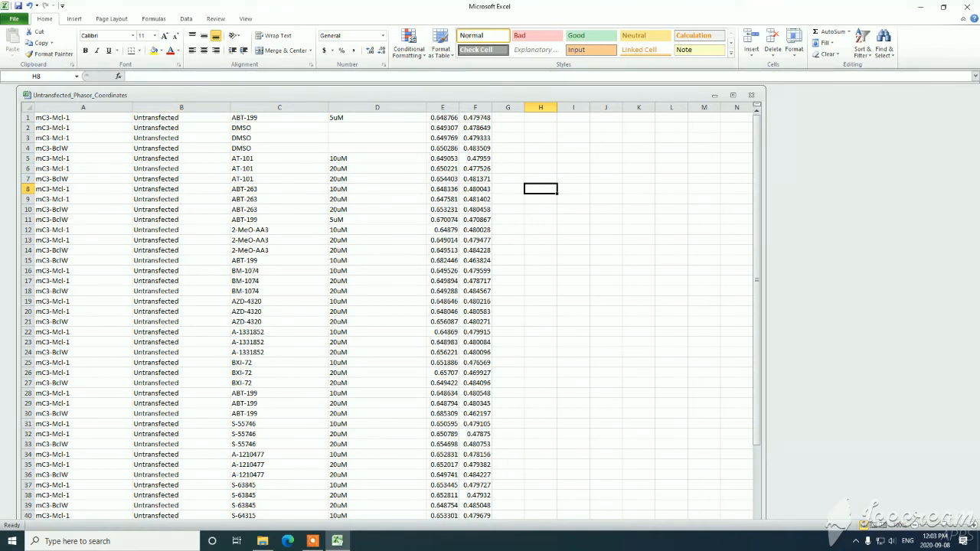
Step: Examine the drug and concentration columns, the DMSO rows, and the two phasor coordinate columns E and F
left_click(279, 107)
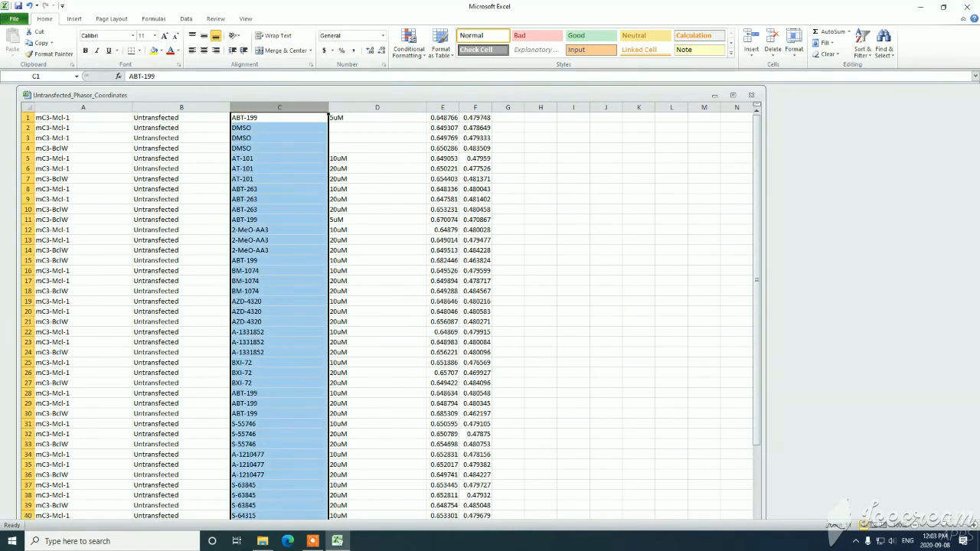
left_click(376, 107)
left_click(672, 189)
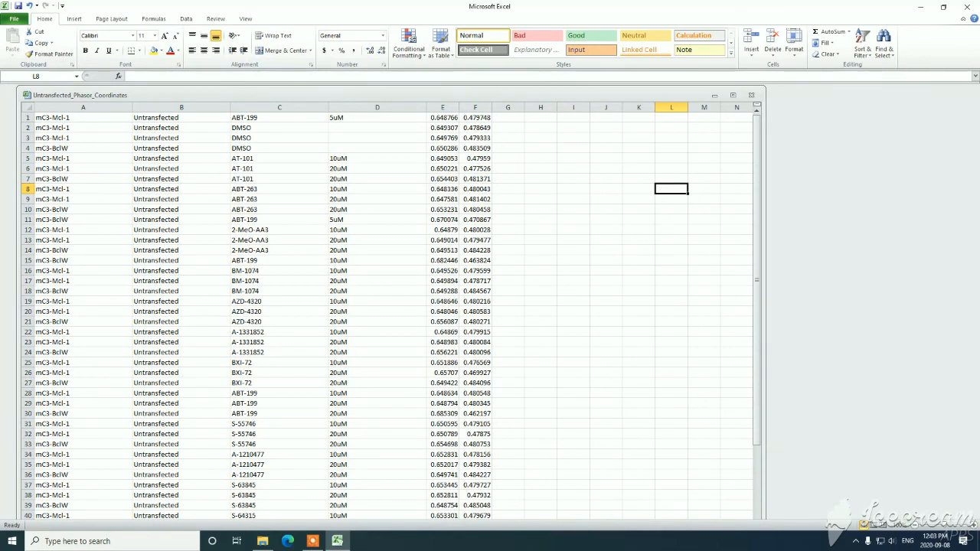
left_click_drag(181, 128, 475, 149)
left_click(573, 159)
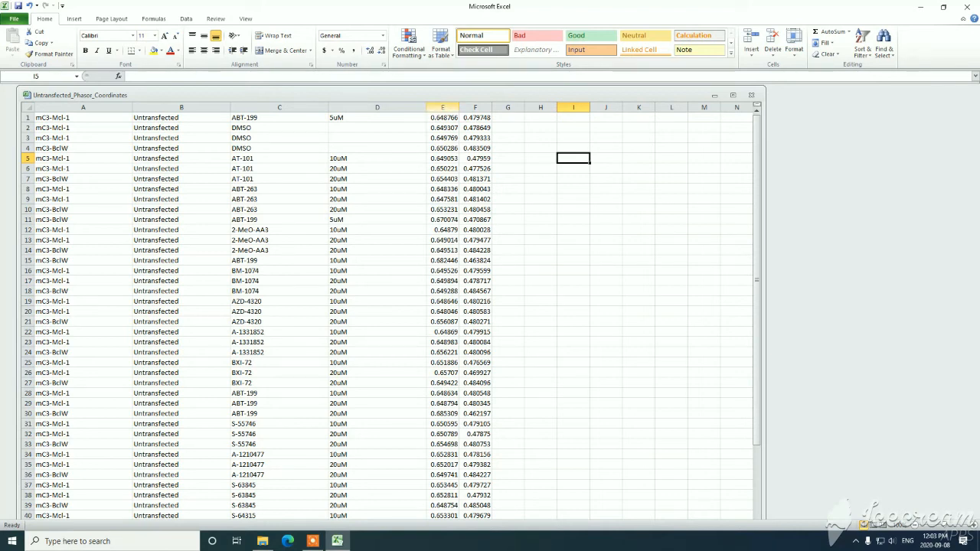
left_click(442, 107)
left_click(476, 107)
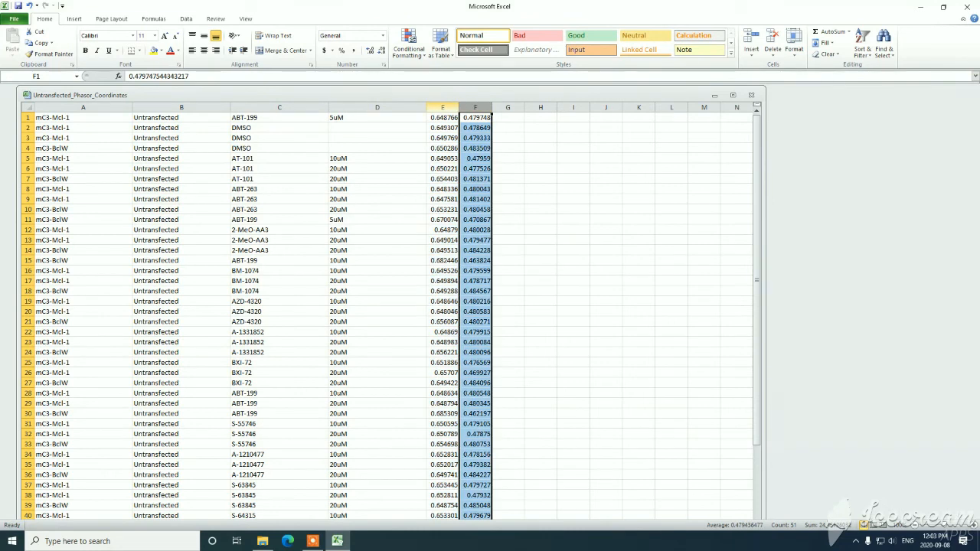
left_click_drag(442, 107, 475, 107)
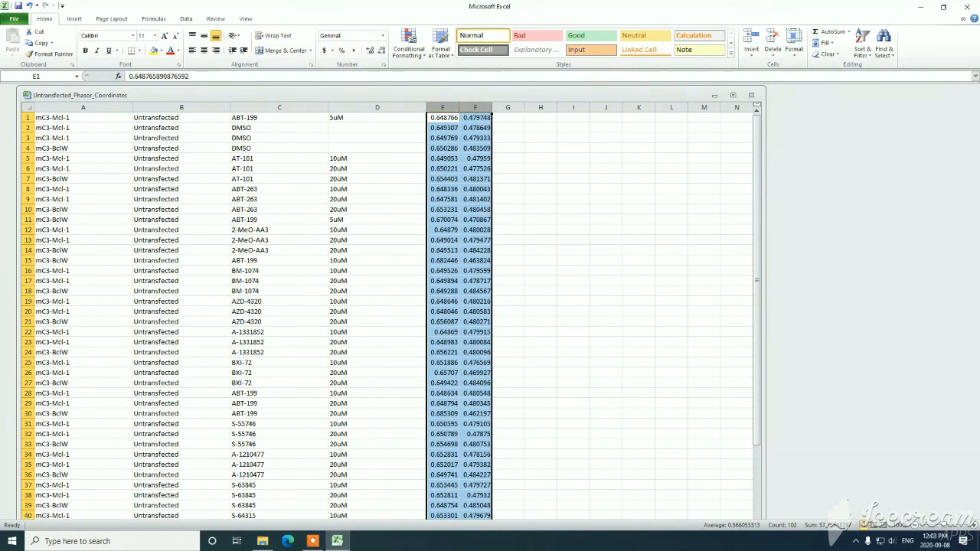
left_click(540, 180)
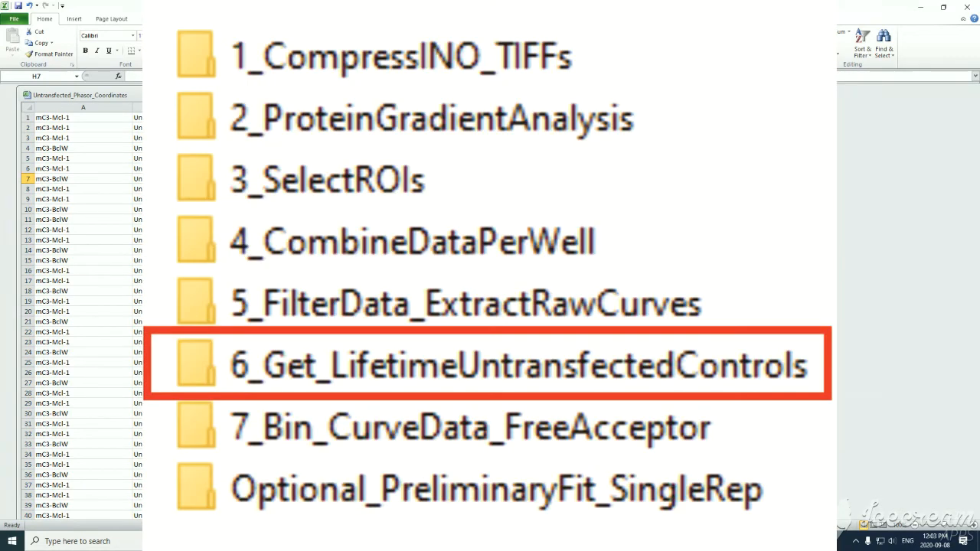
Step: Close the Untransfected_Phasor_Coordinates workbook and exit Excel
left_click(819, 95)
left_click(489, 294)
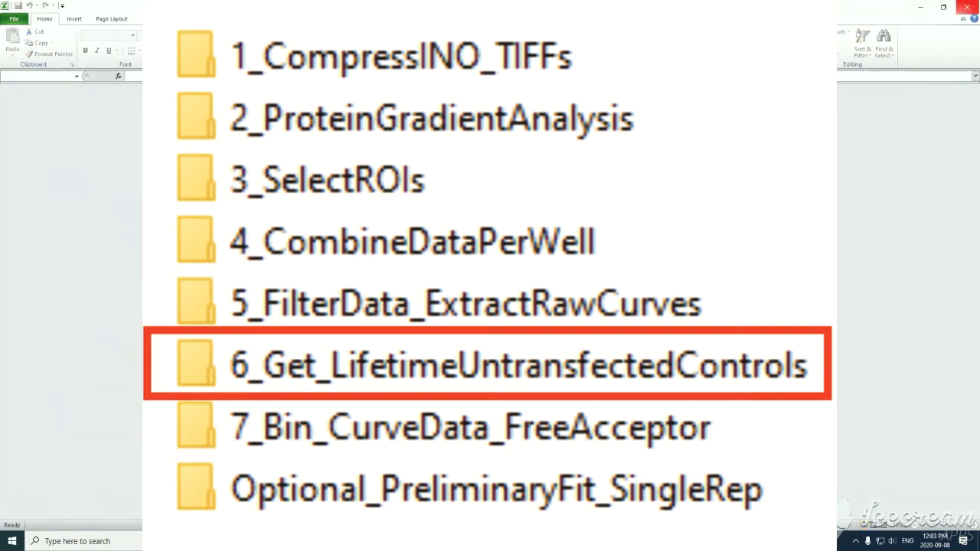
left_click(968, 7)
Step: Open the GetLifetimeFromPhasorCoordinates script from the 6_Get_LifetimeUntransfectedControls folder in MATLAB
left_click(668, 78)
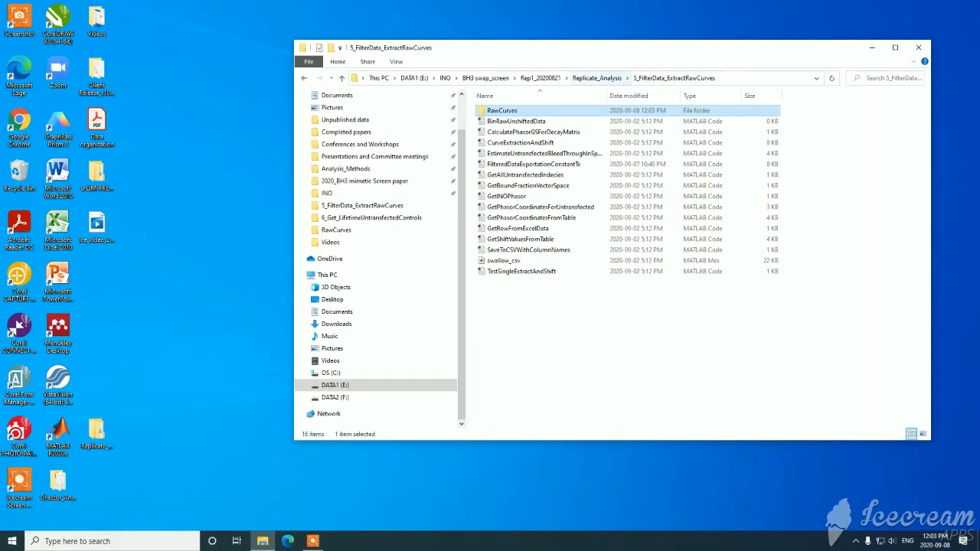
left_click(597, 78)
double_click(528, 164)
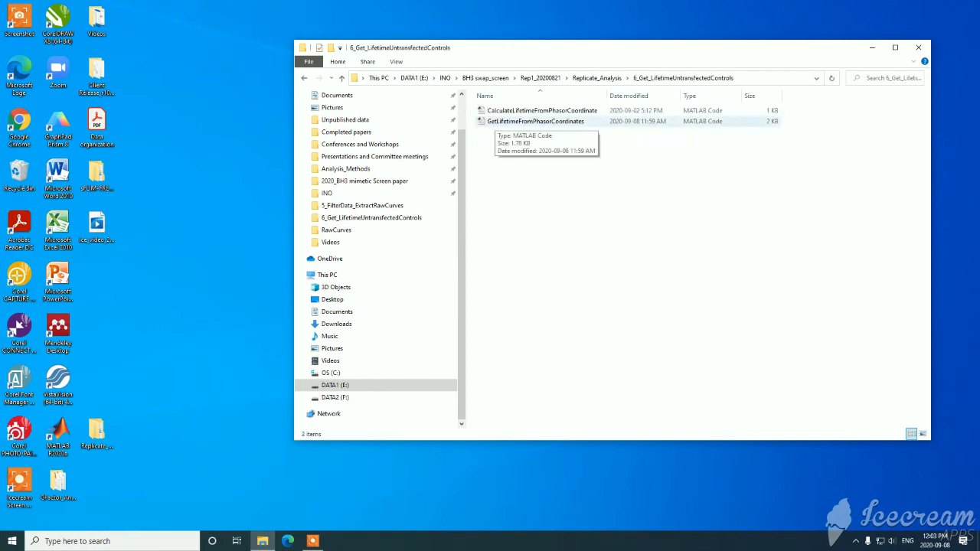
left_click(496, 121)
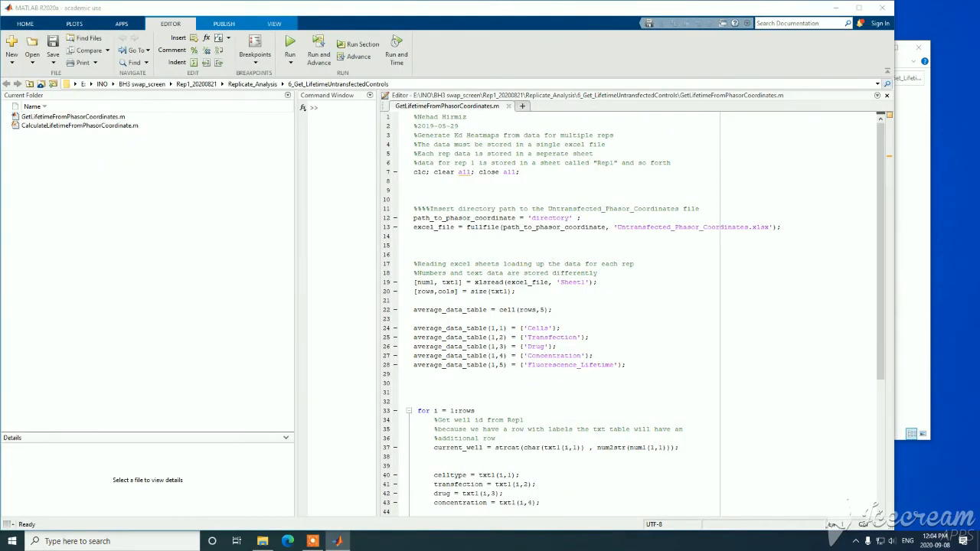
Step: Switch to File Explorer and copy the path of the RawCurves folder inside 5_FilterData_ExtractRawCurves for the script's path_to_phasor_coordinate line
left_click_drag(414, 217, 574, 217)
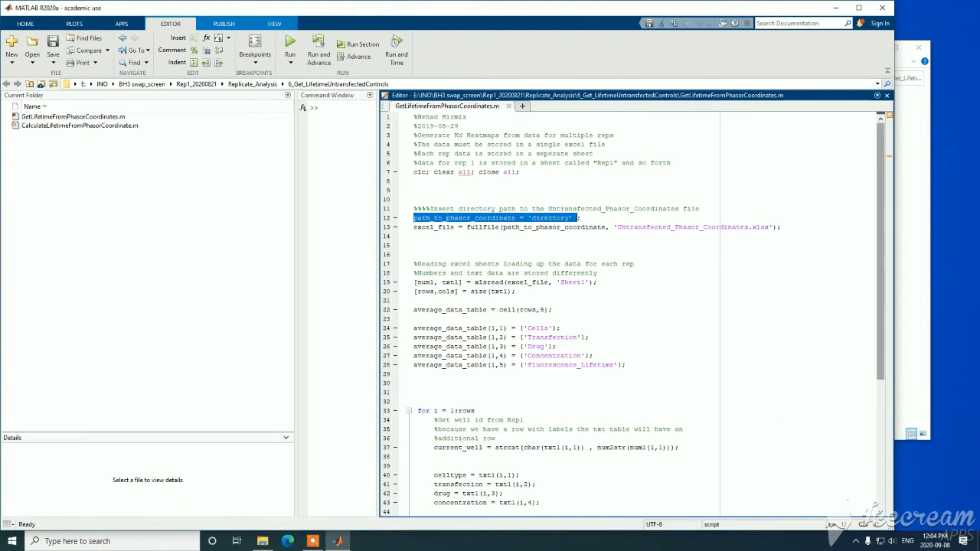
left_click(912, 245)
left_click(597, 78)
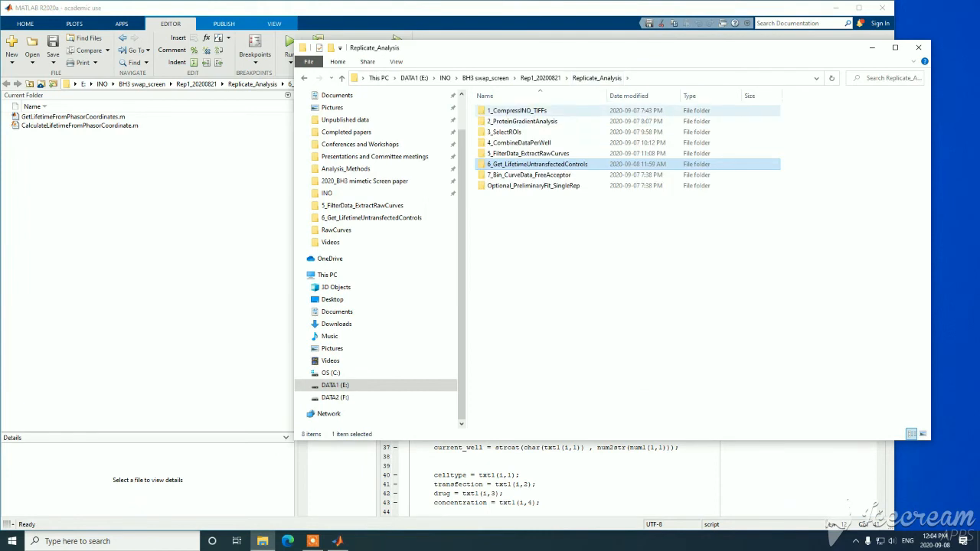
double_click(528, 153)
double_click(521, 111)
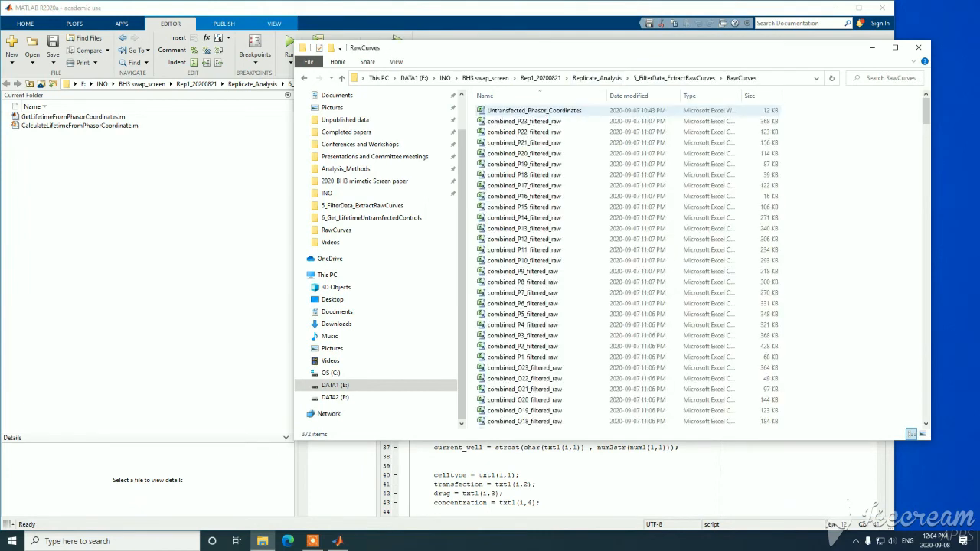
left_click(782, 78)
right_click(627, 78)
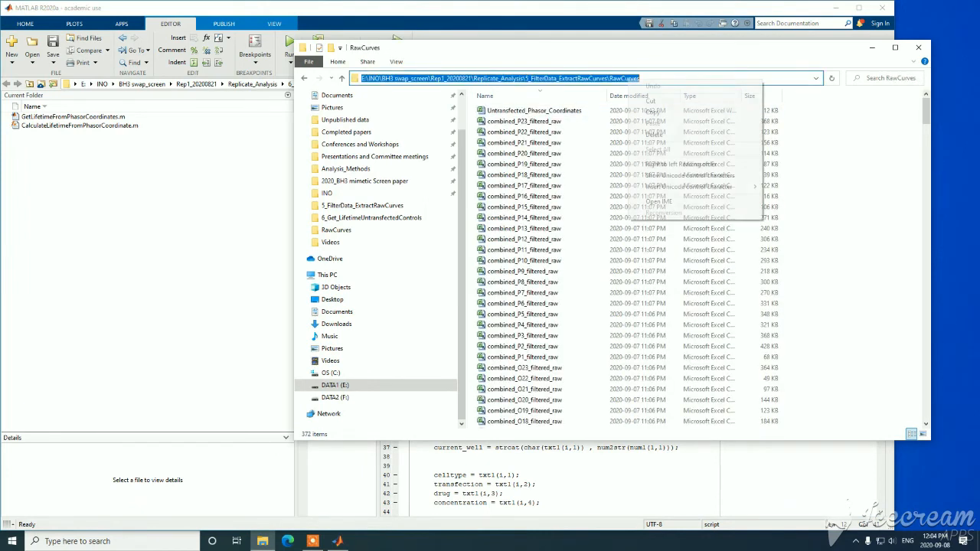
left_click(652, 112)
Step: Replace the 'directory' placeholder in path_to_phasor_coordinate with the copied RawCurves path and run the script
left_click(536, 484)
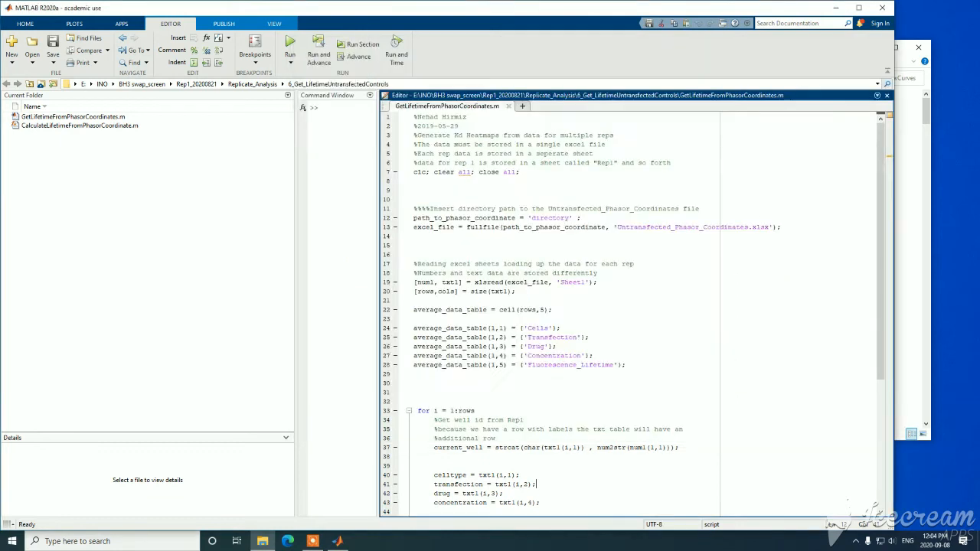
left_click_drag(531, 218, 569, 217)
right_click(566, 217)
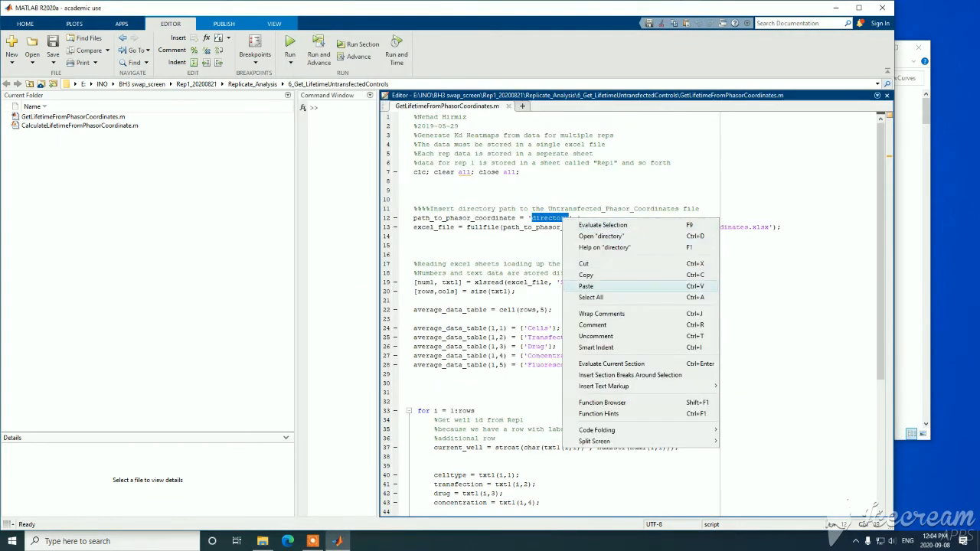
left_click(589, 280)
left_click(289, 46)
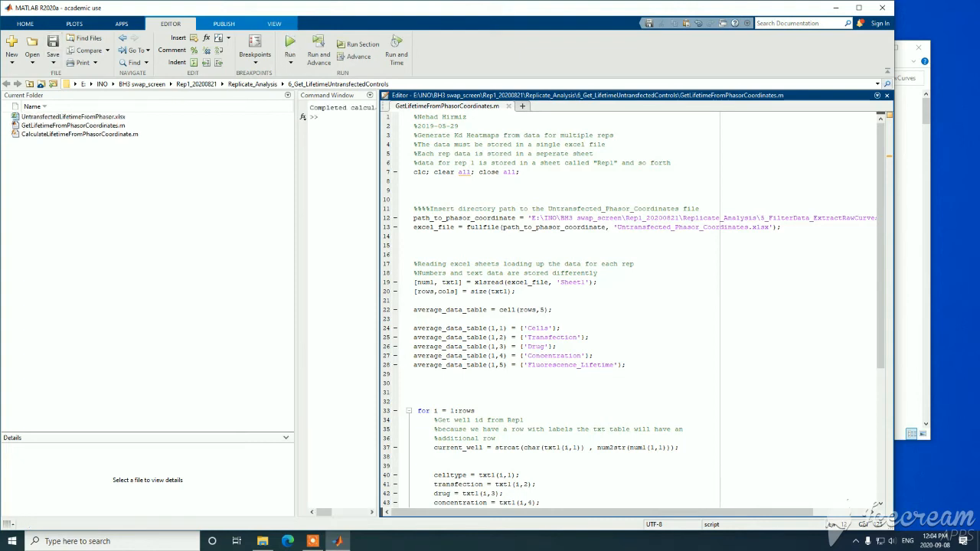
Step: Widen the Command Window to read the script's output, and close the script and MATLAB
left_click_drag(378, 202, 442, 202)
left_click_drag(345, 202, 138, 202)
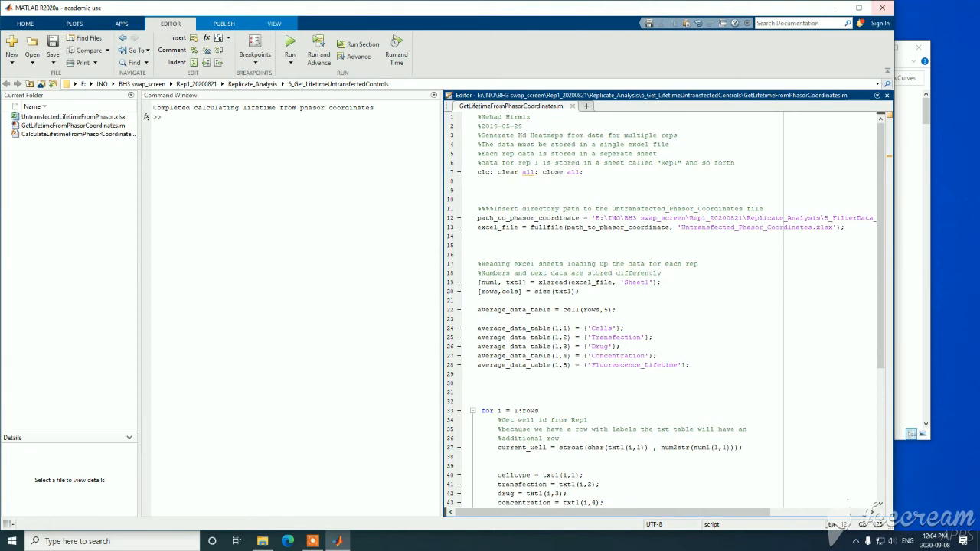
left_click(572, 107)
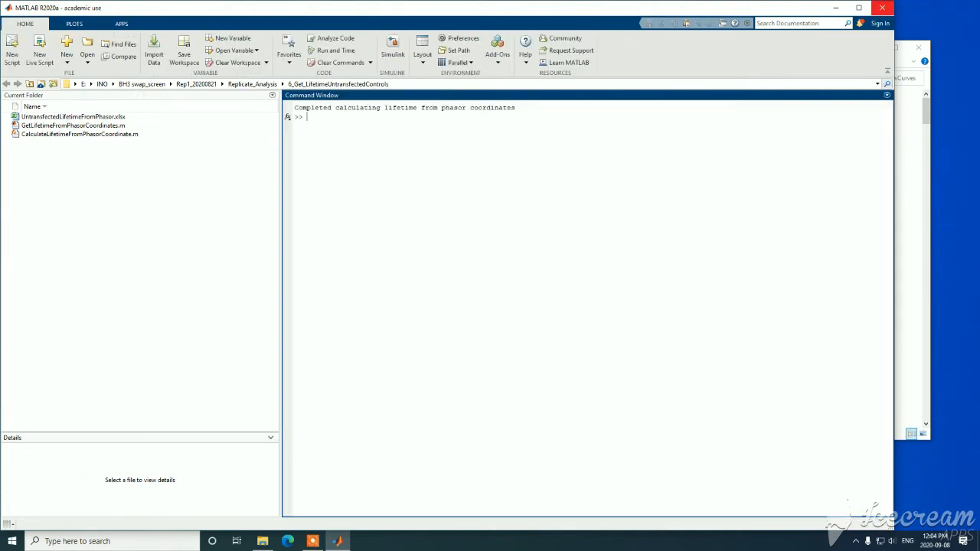
left_click(881, 8)
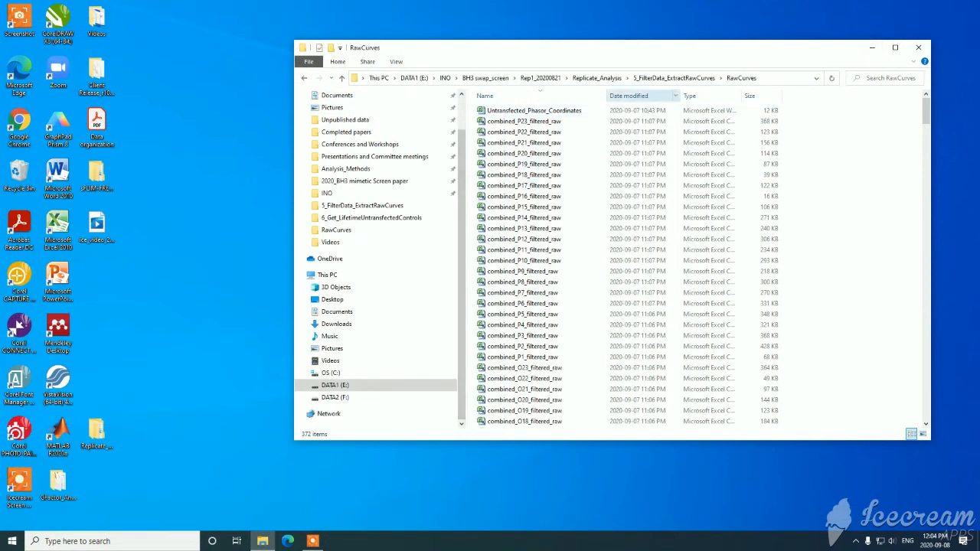
Step: Go up to Replicate_Analysis in File Explorer and open the 6_Get_LifetimeUntransfectedControls folder
left_click(674, 77)
left_click(596, 78)
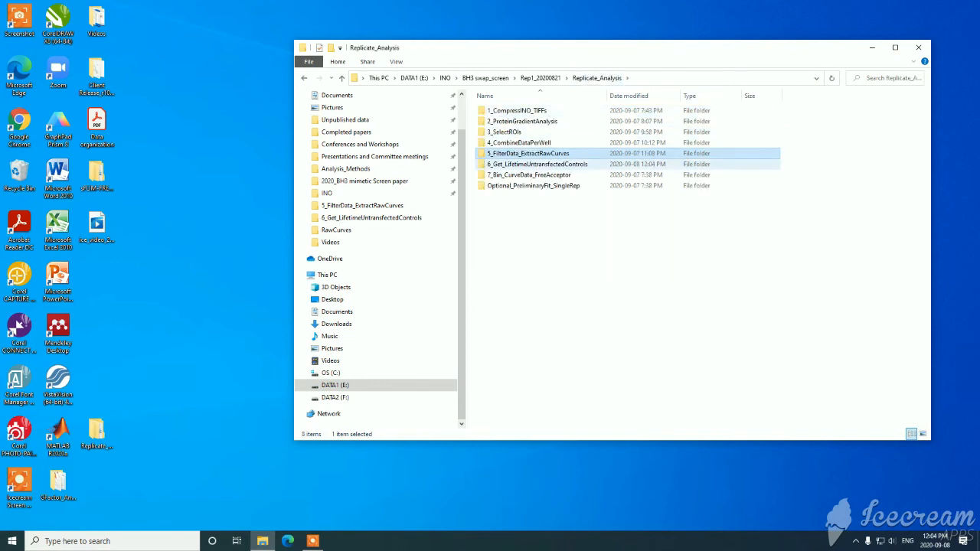
left_click(536, 163)
double_click(535, 163)
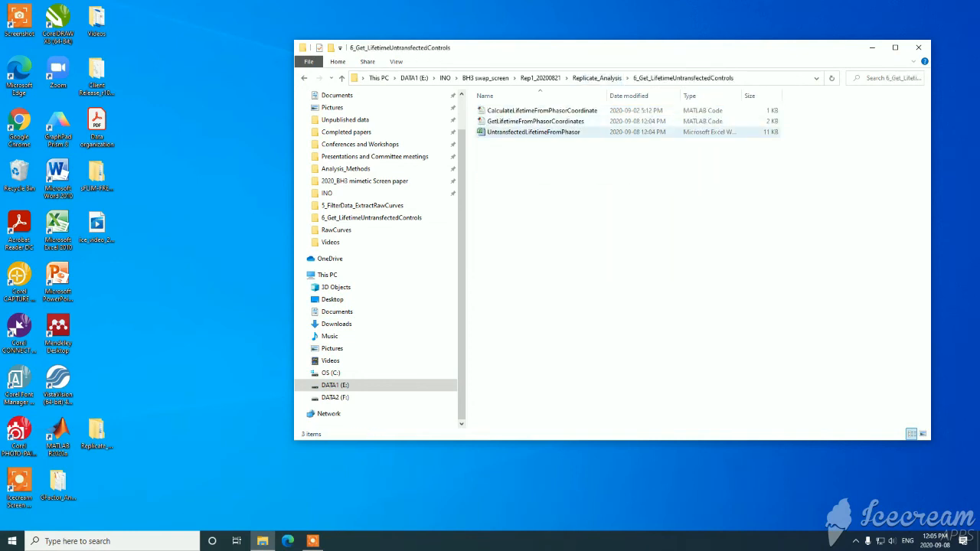
Step: Open the UntransfectedLifetimeFromPhasor workbook and examine the lifetime values of the untransfected controls in column E
double_click(528, 134)
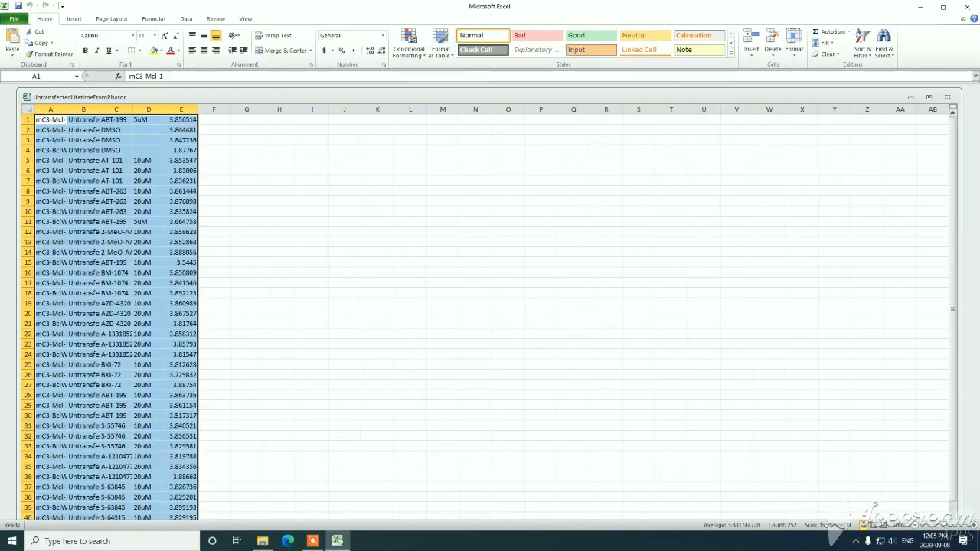
left_click(181, 109)
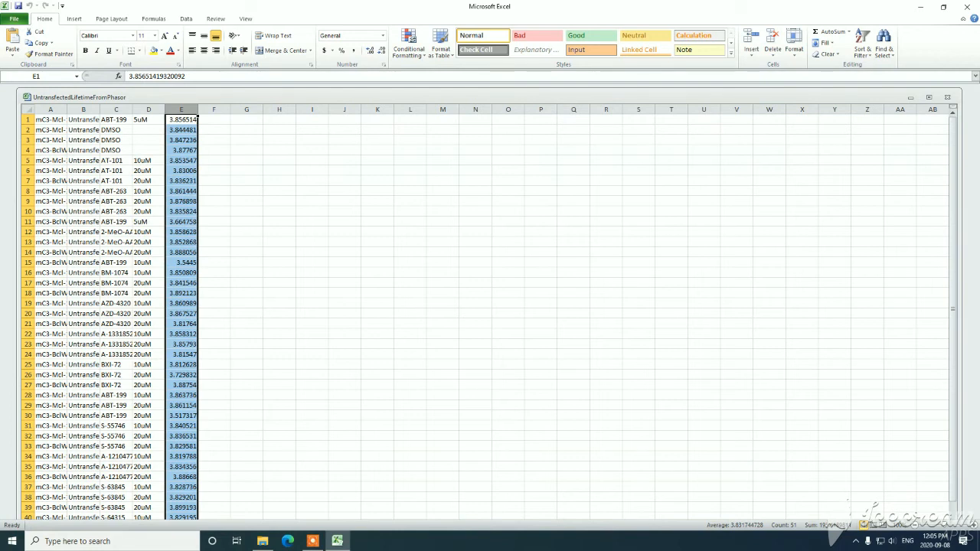
left_click(245, 411)
left_click_drag(50, 109, 191, 109)
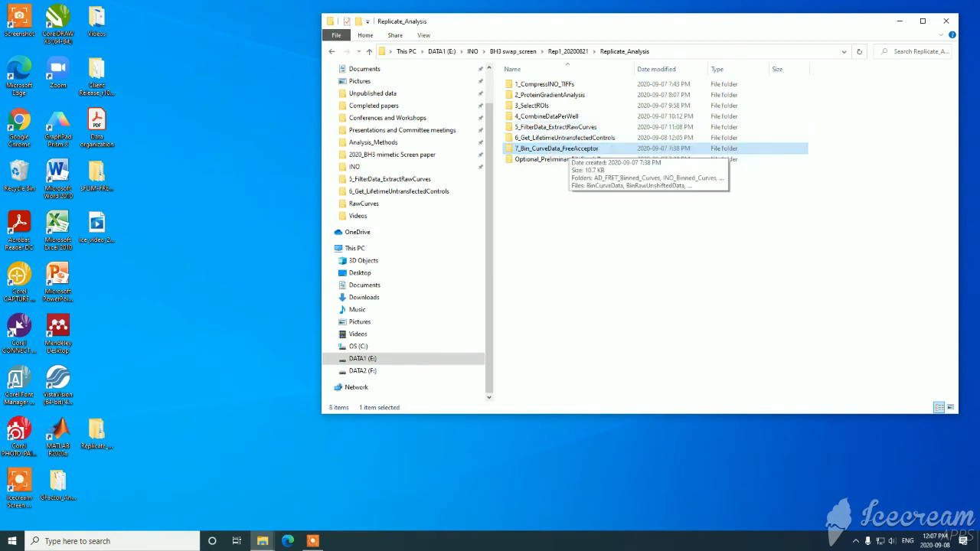
Step: Open the 7_Bin_CurveData_FreeAcceptor folder in Replicate_Analysis and open its UnshiftedRawCurvesBinning script in MATLAB
double_click(568, 148)
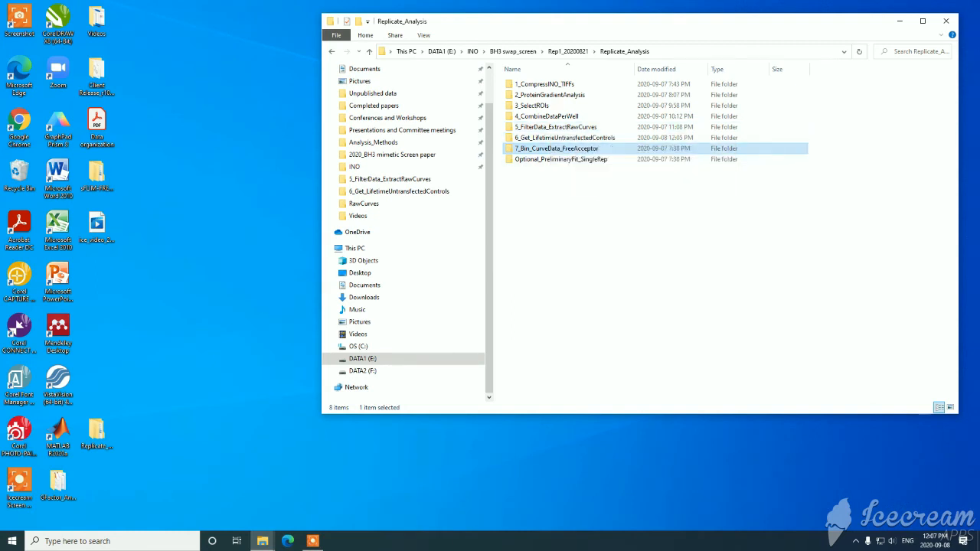
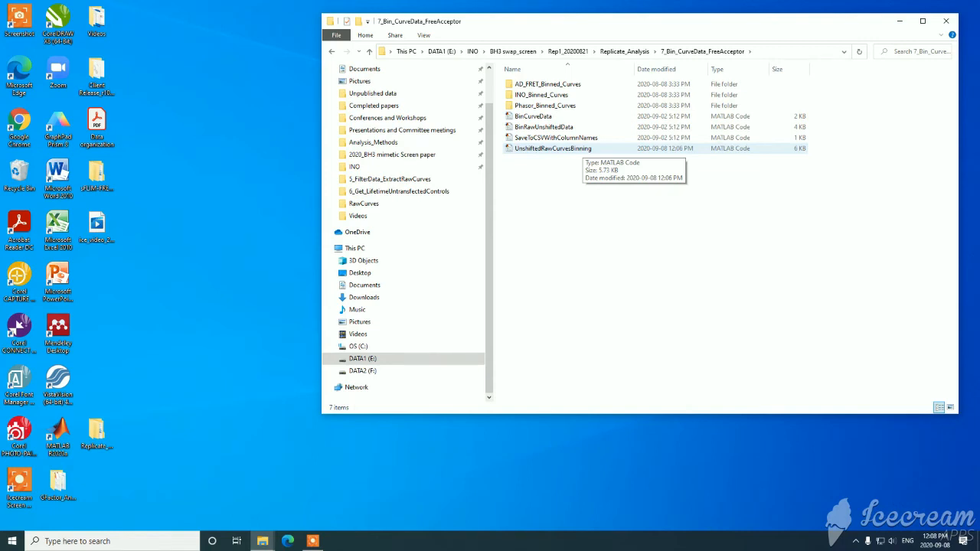
left_click(582, 149)
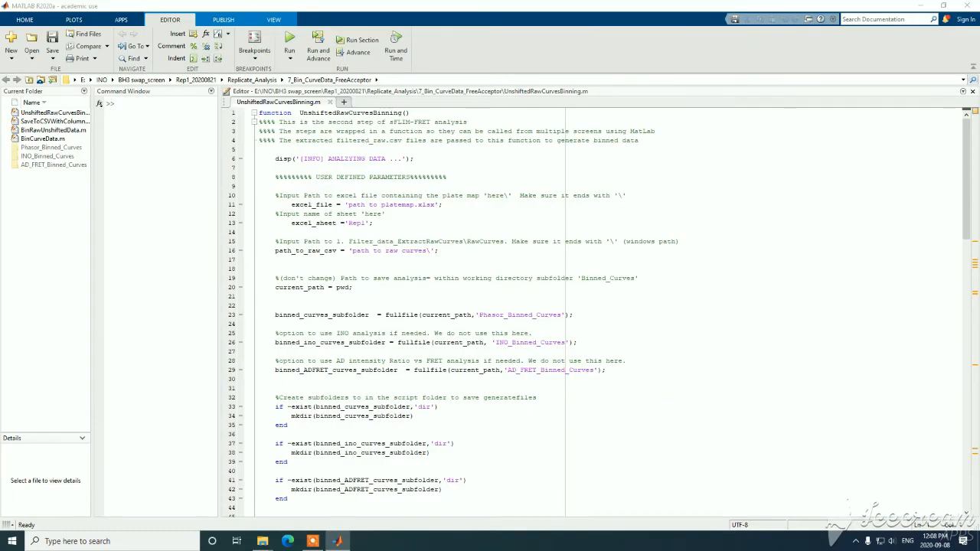
Step: Switch to File Explorer, go up to the BH3 swap_screen folder containing MasterPlatemap, and copy its path
left_click_drag(348, 205, 413, 205)
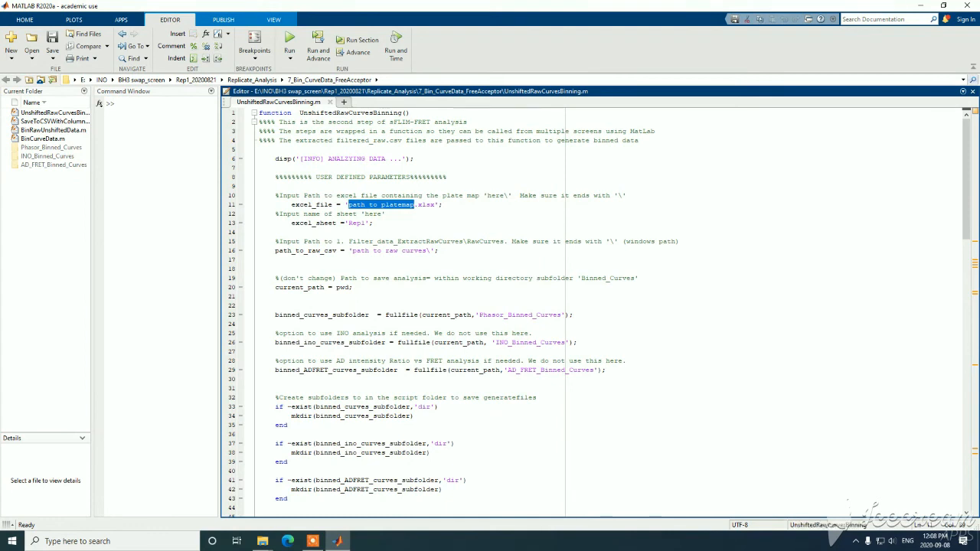
mouse_move(262, 541)
left_click(222, 494)
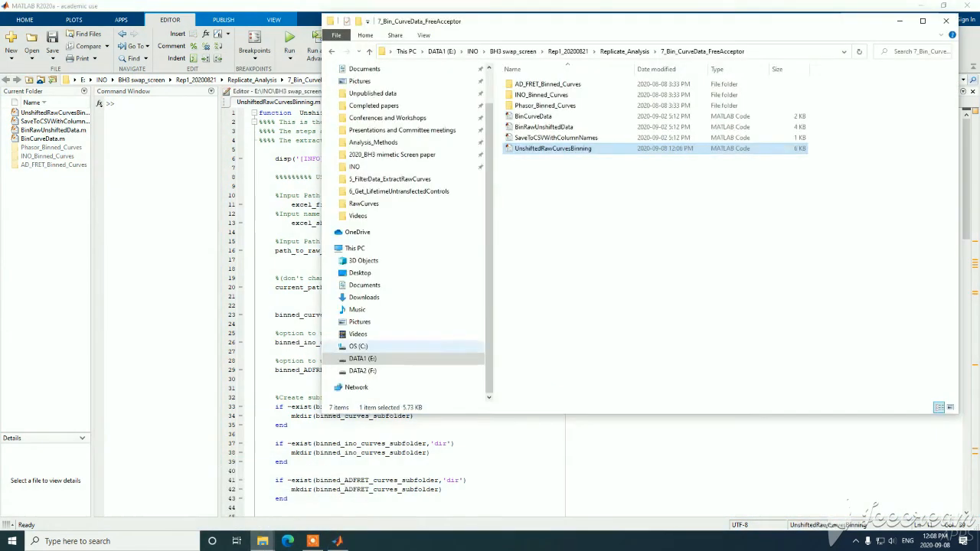
left_click(623, 51)
left_click(567, 52)
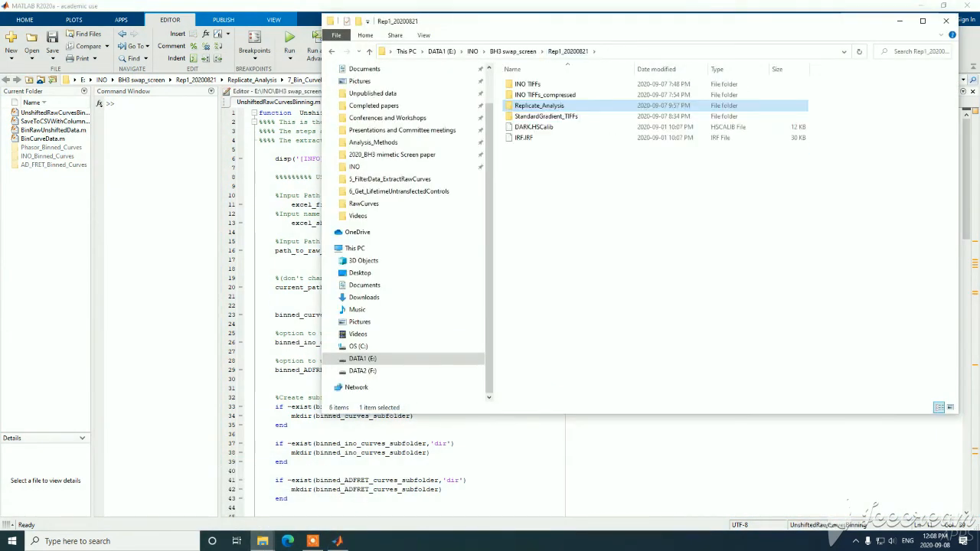
left_click(513, 51)
left_click(609, 51)
key("ctrl+c")
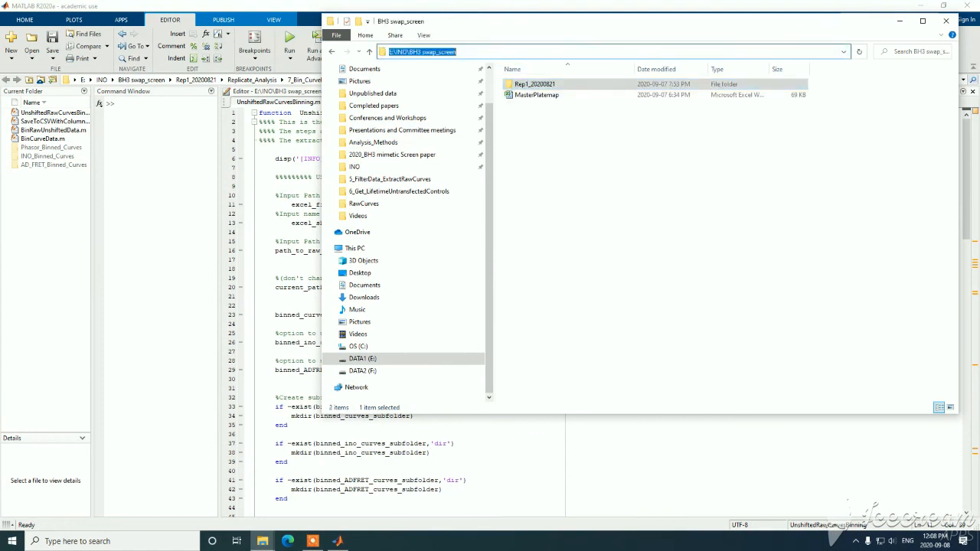
Step: Replace the 'path to platemap' placeholder in the excel_file line with E:\INO\BH3 swap_screen\MasterPlatemap, keeping the .xlsx extension
left_click(293, 297)
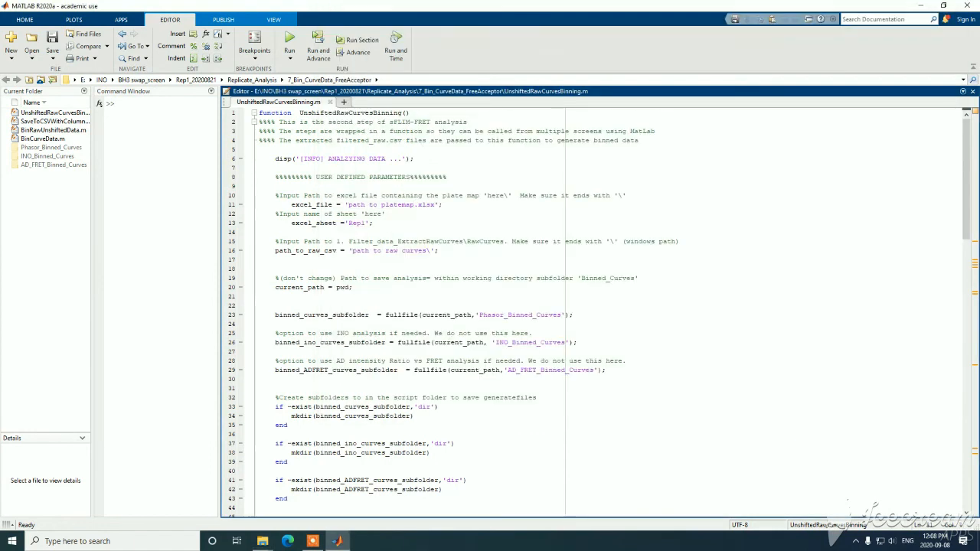
left_click_drag(348, 205, 414, 205)
key("ctrl+v")
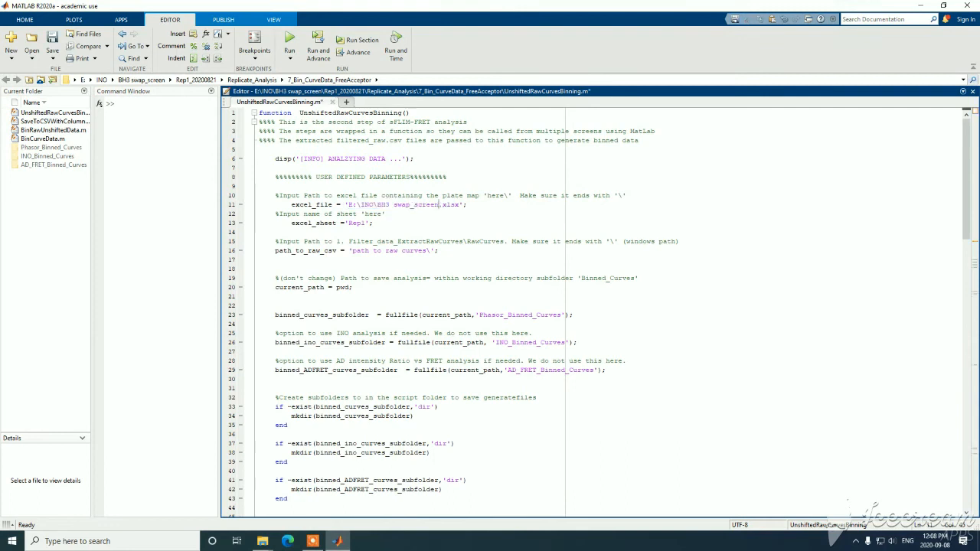
type("\\Mats")
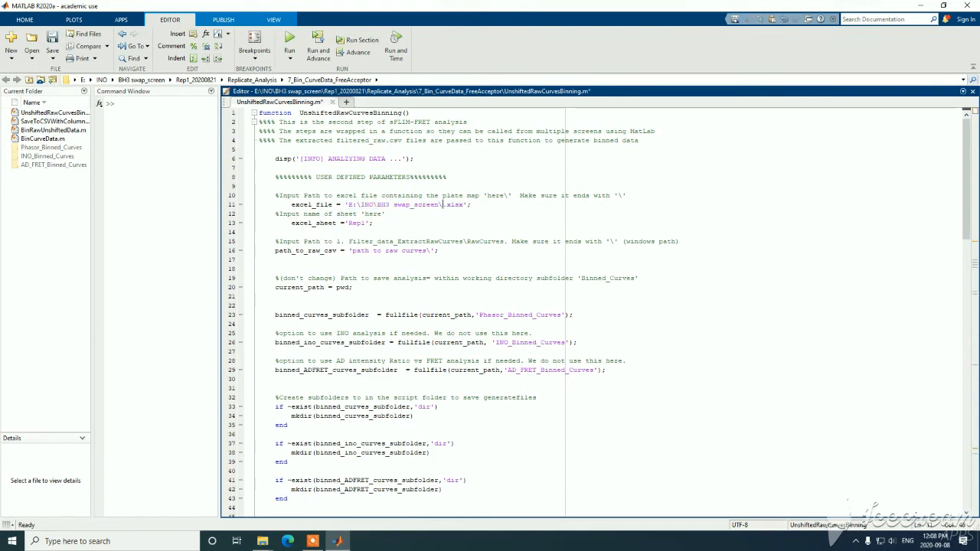
type("erPlatemap")
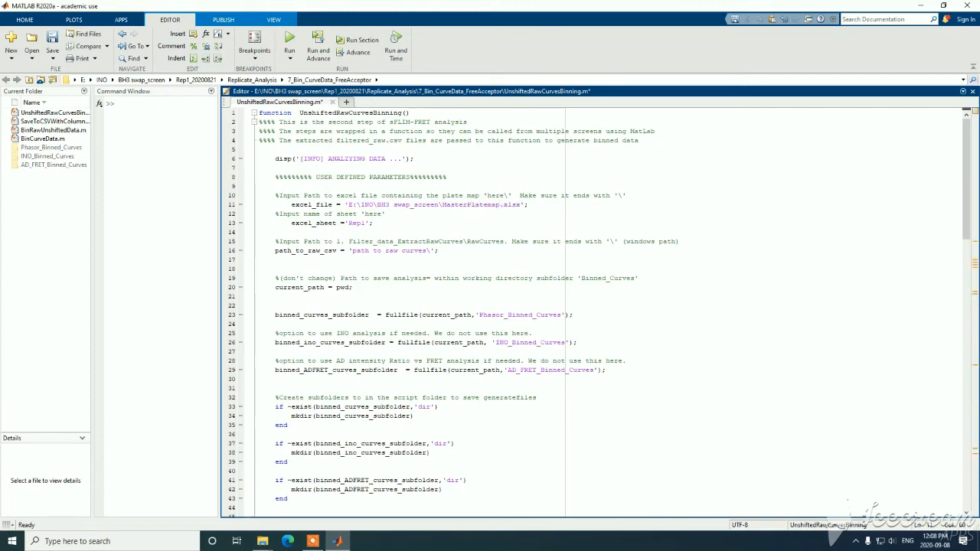
Step: Review the excel_sheet name and the path_to_raw_csv variable among the script's user-defined parameters
left_click_drag(348, 222, 366, 222)
left_click(263, 542)
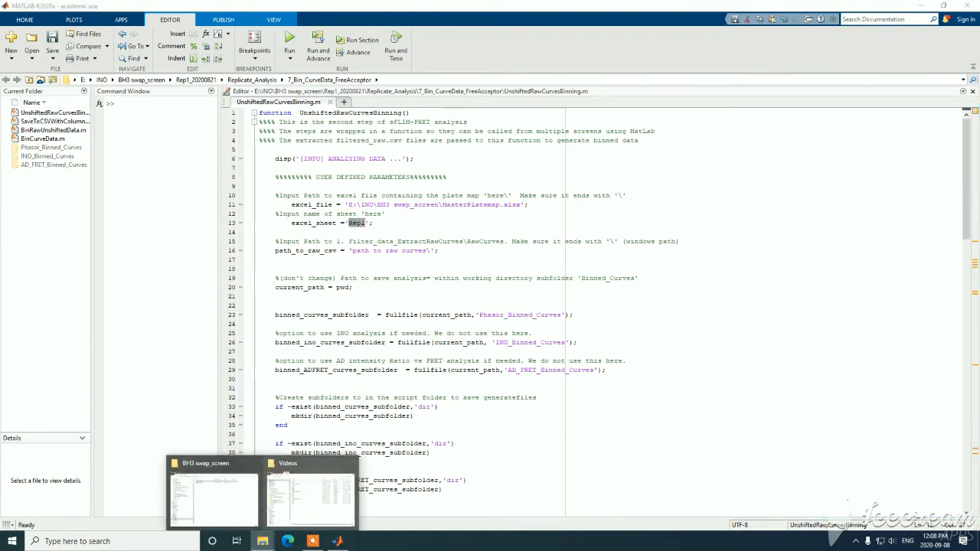
left_click(375, 222)
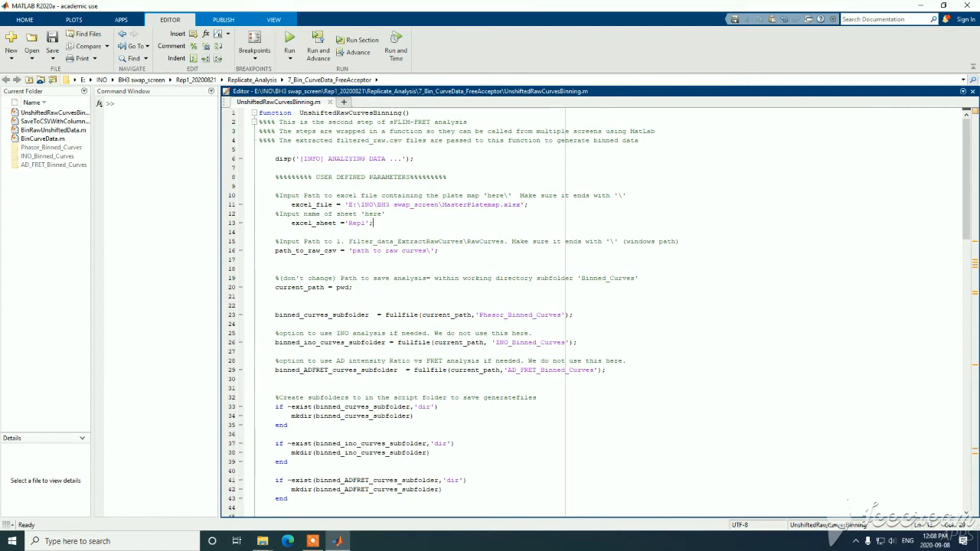
left_click(259, 260)
key("shift+Right")
key("shift+Right")
key("shift+Right")
key("shift+Right")
key("shift+Right")
key("shift+Right")
key("shift+Right")
key("shift+Right")
key("shift+Right")
key("shift+Right")
key("shift+Right")
key("shift+Right")
key("shift+Right")
key("shift+Right")
key("shift+Right")
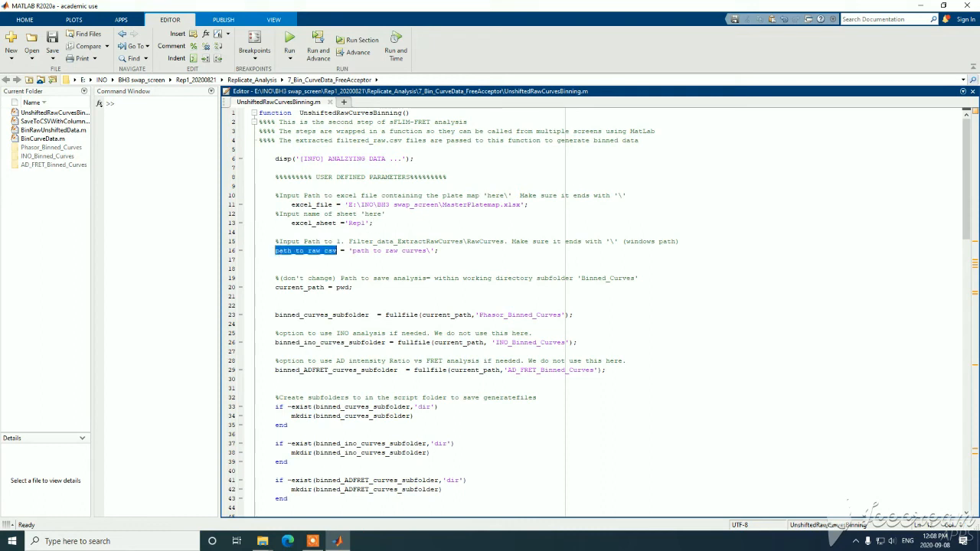
Step: Switch to File Explorer and copy the path of the RawCurves folder inside Rep1_20200821's 5_FilterData_ExtractRawCurves folder
mouse_move(263, 541)
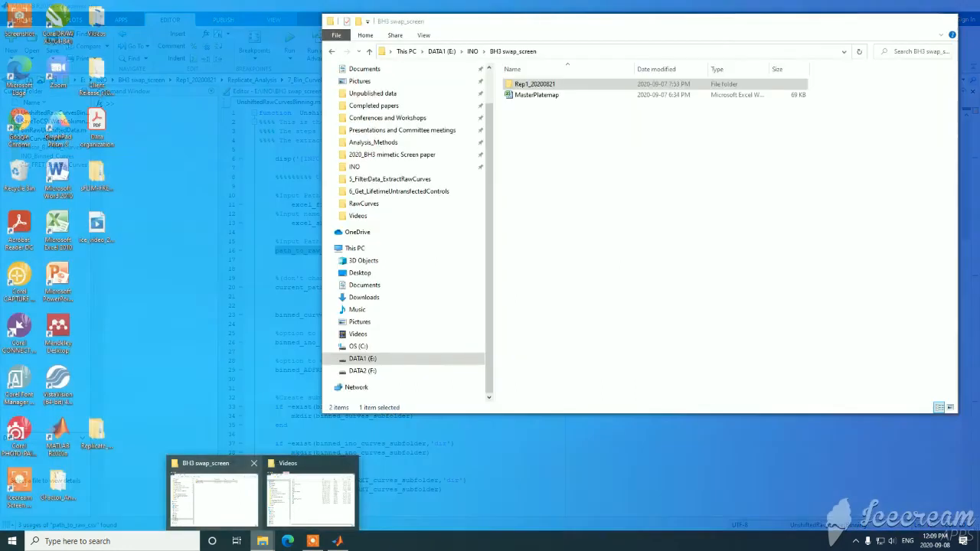
left_click(214, 497)
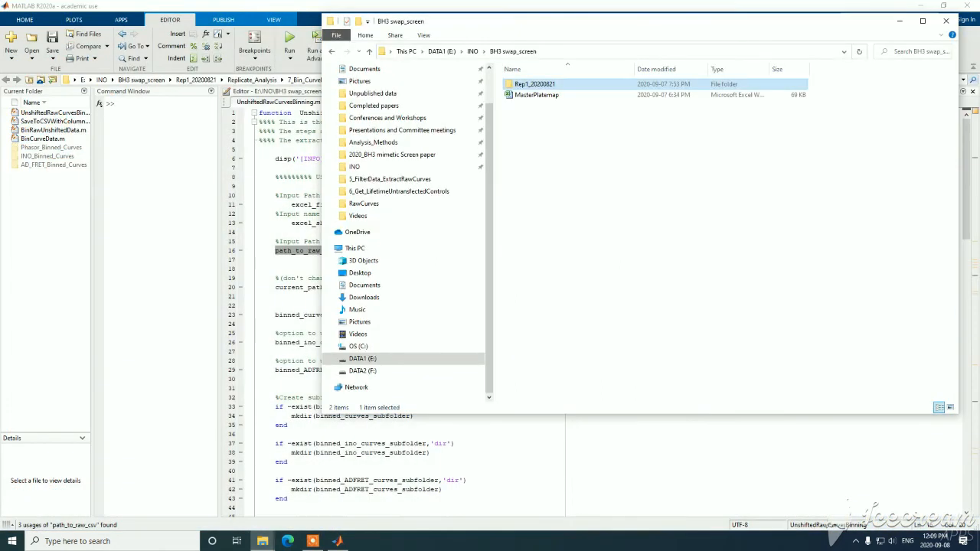
key("Return")
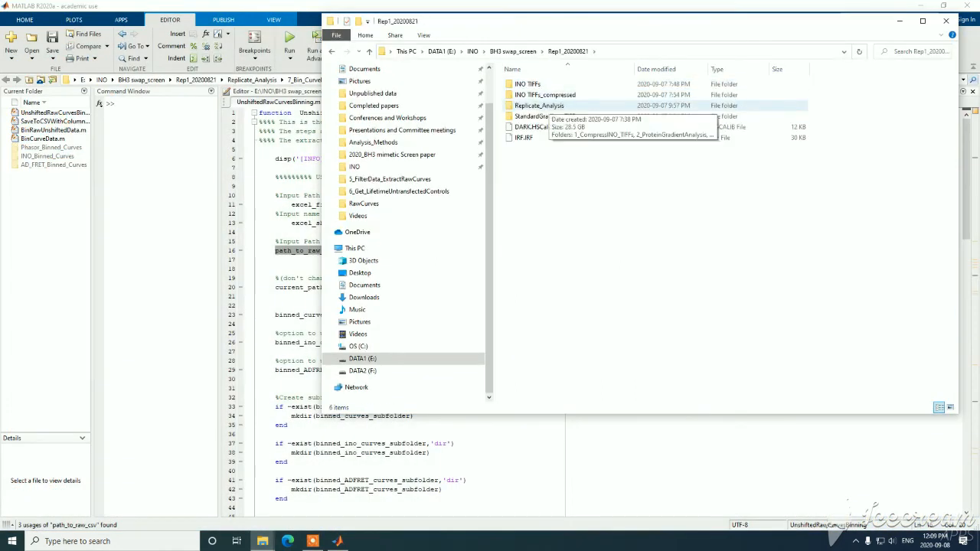
double_click(548, 105)
left_click(552, 127)
double_click(553, 127)
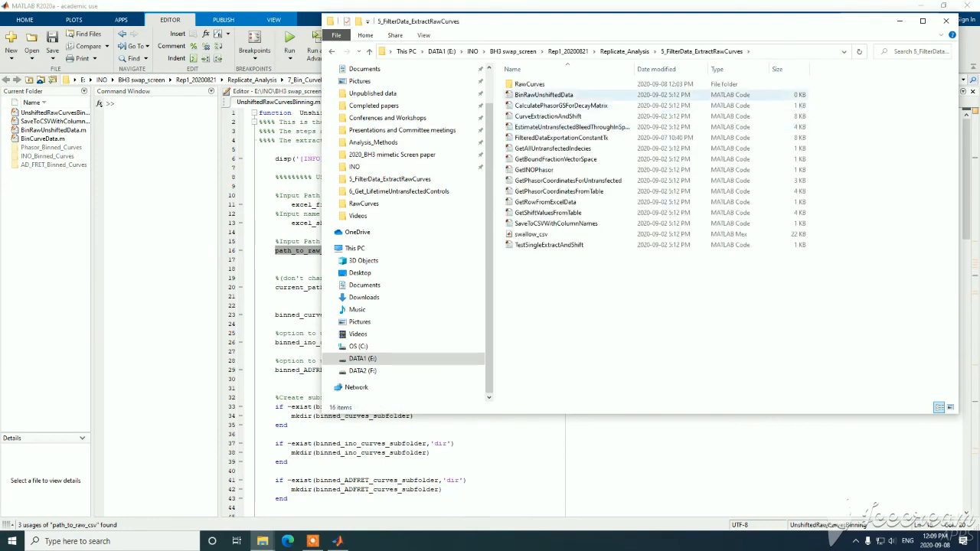
double_click(530, 84)
left_click(805, 51)
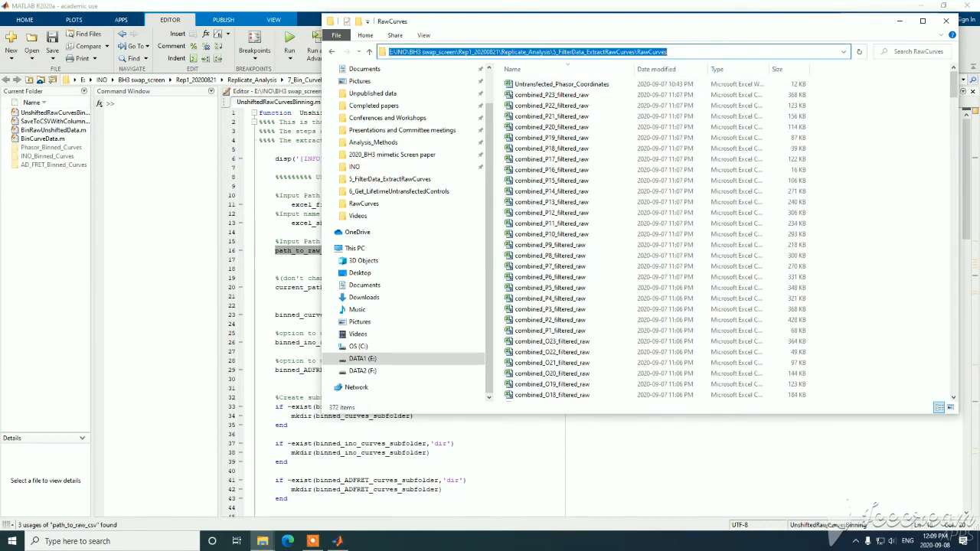
right_click(663, 51)
left_click(685, 84)
Step: Replace the 'path to raw curves' placeholder in path_to_raw_csv with the copied RawCurves path, then save and run the script
left_click(261, 296)
left_click_drag(353, 251, 426, 251)
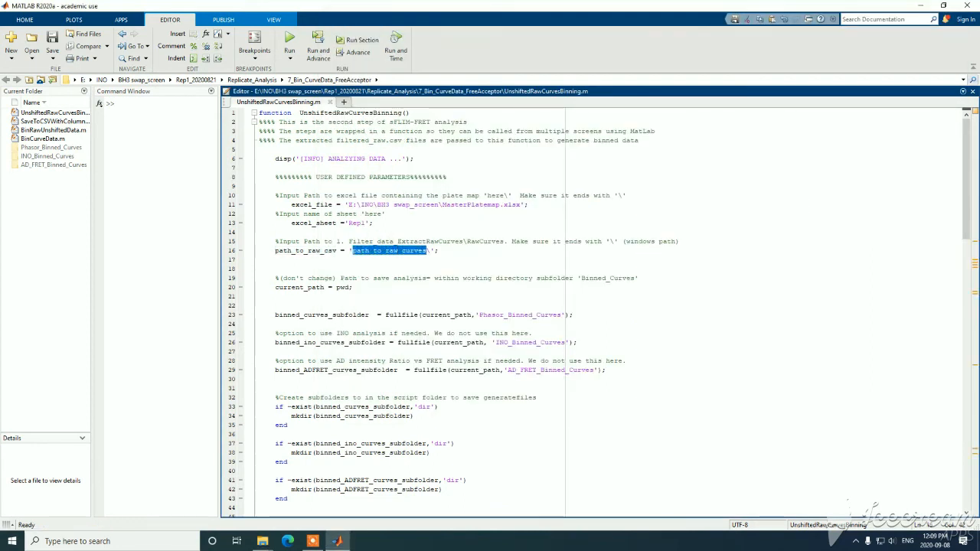
right_click(368, 252)
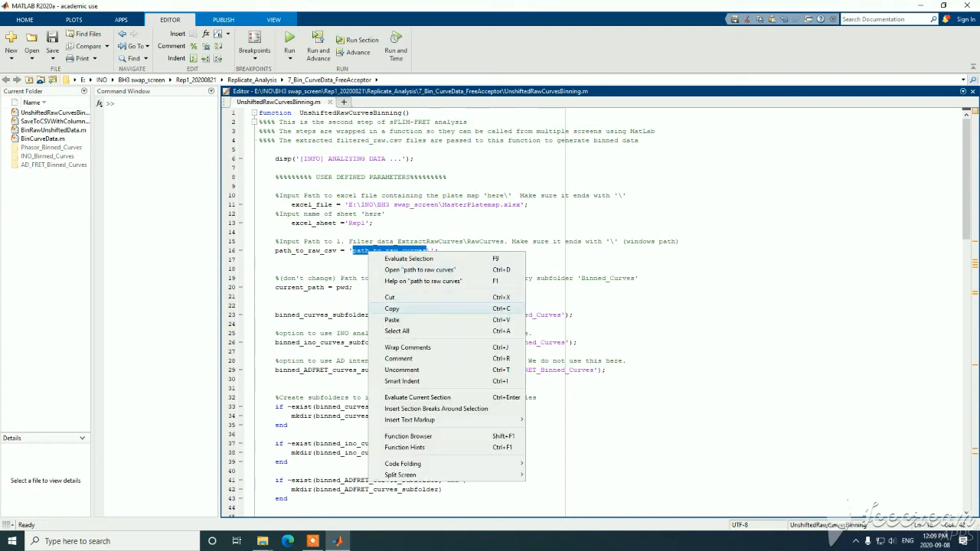
left_click(392, 320)
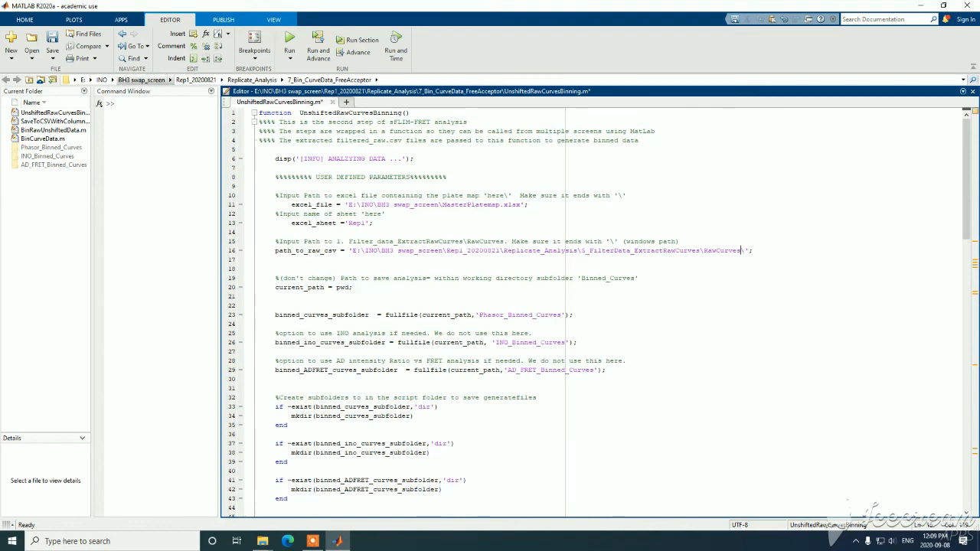
key("ctrl+s")
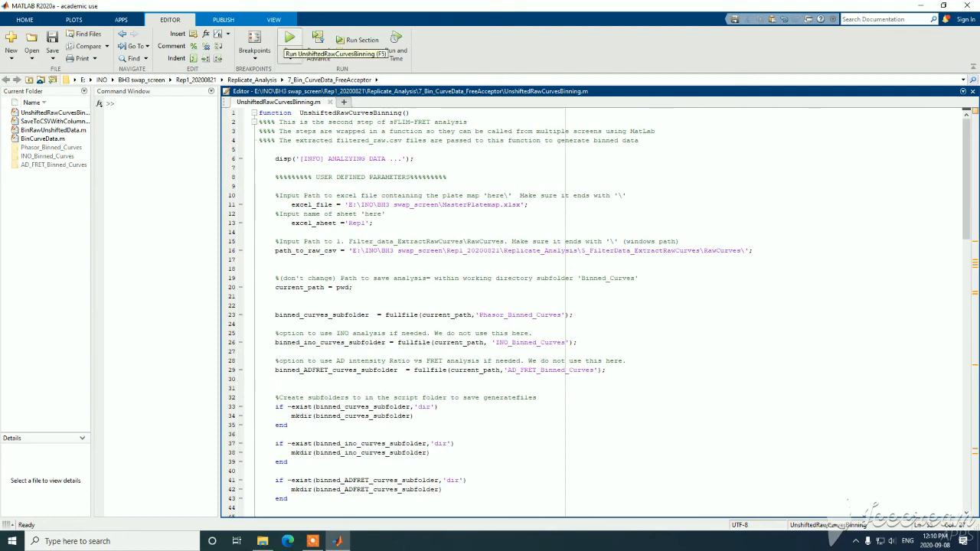
left_click(290, 43)
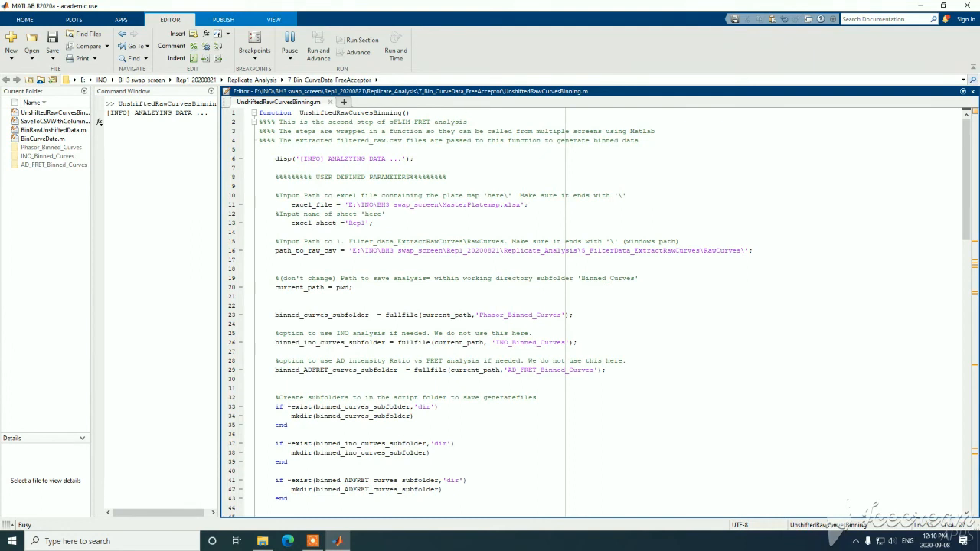
Step: Switch to File Explorer and check the Phasor, INO and AD_FRET binned-curve output folders in 7_Bin_CurveData_FreeAcceptor
left_click(263, 541)
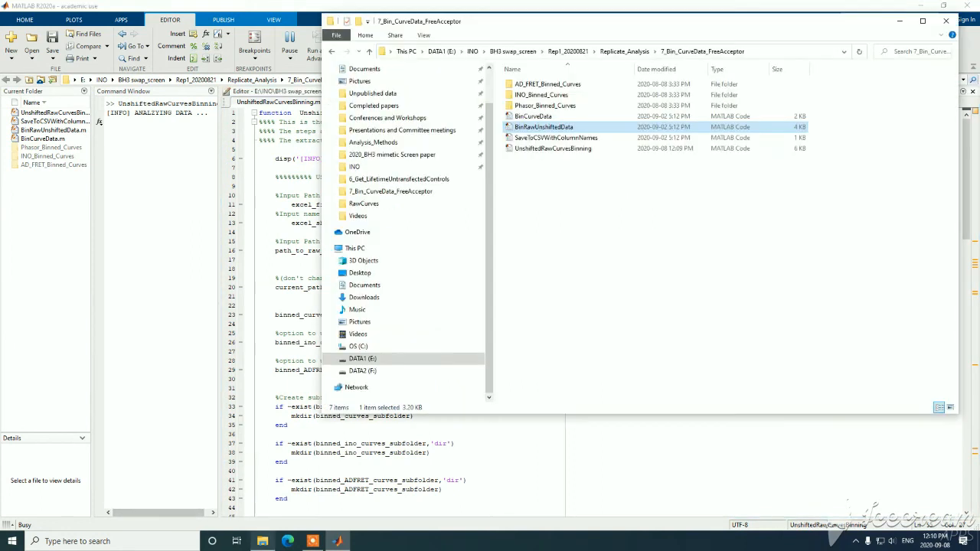
left_click_drag(597, 21, 339, 82)
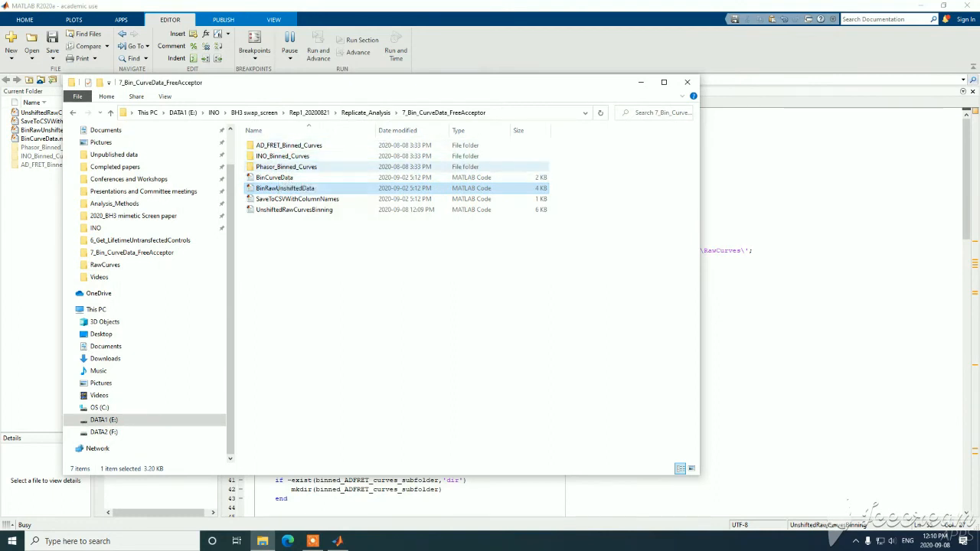
left_click(298, 166)
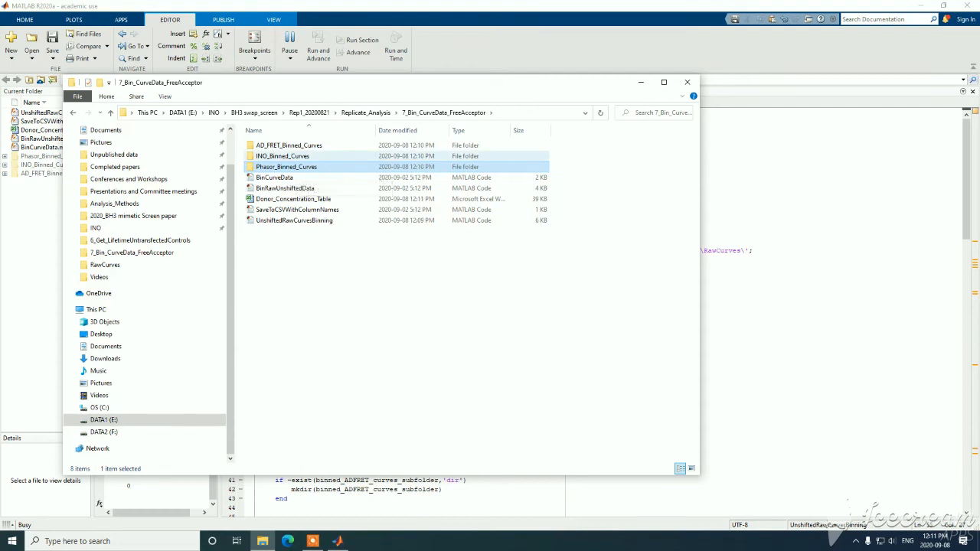
left_click(282, 156)
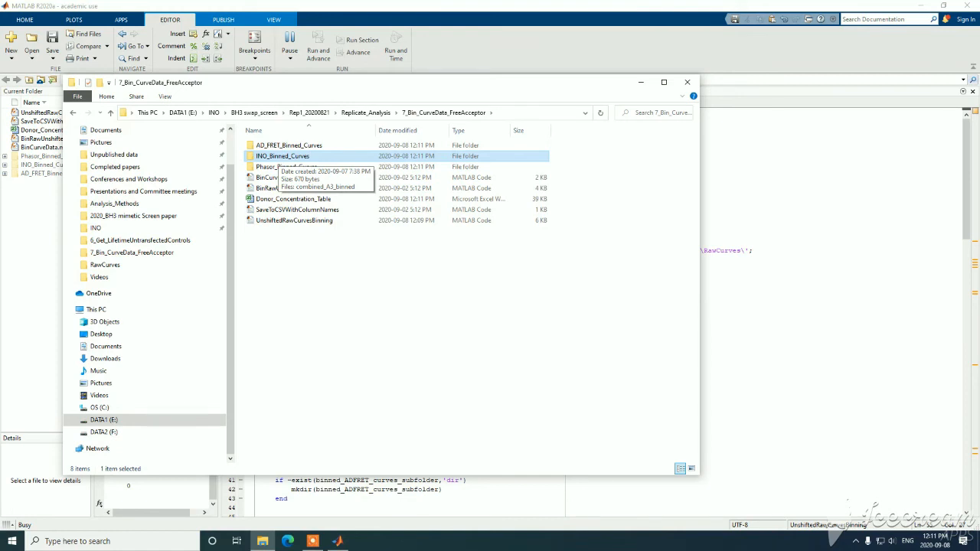
left_click(282, 145)
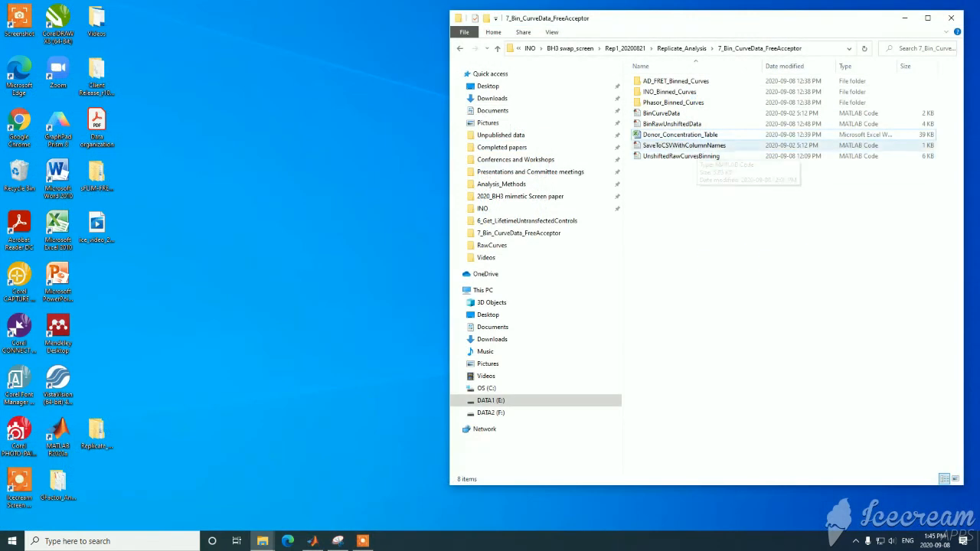
Step: Open the Donor_Concentration_Table workbook and examine its Mean Donor Concentration column
double_click(681, 135)
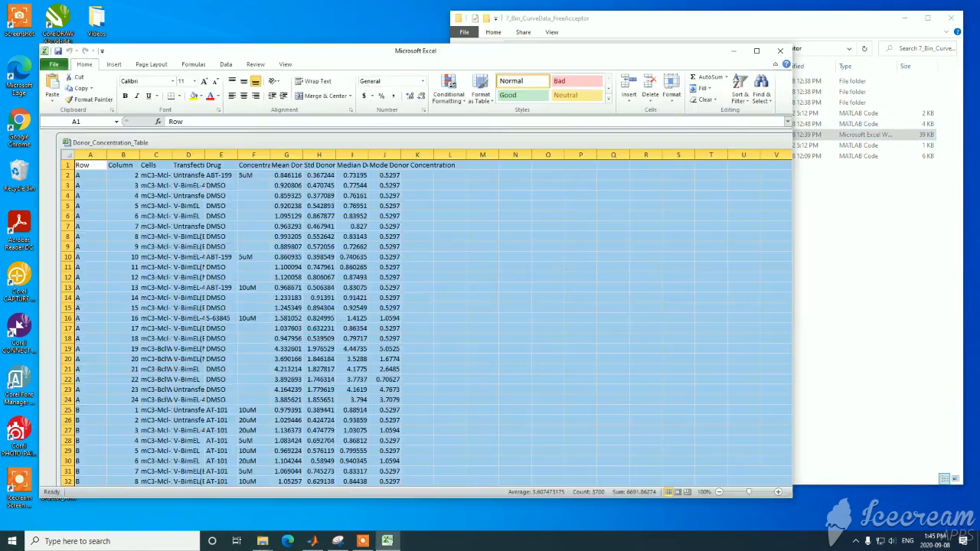
left_click(580, 318)
left_click_drag(68, 179, 68, 271)
left_click(515, 260)
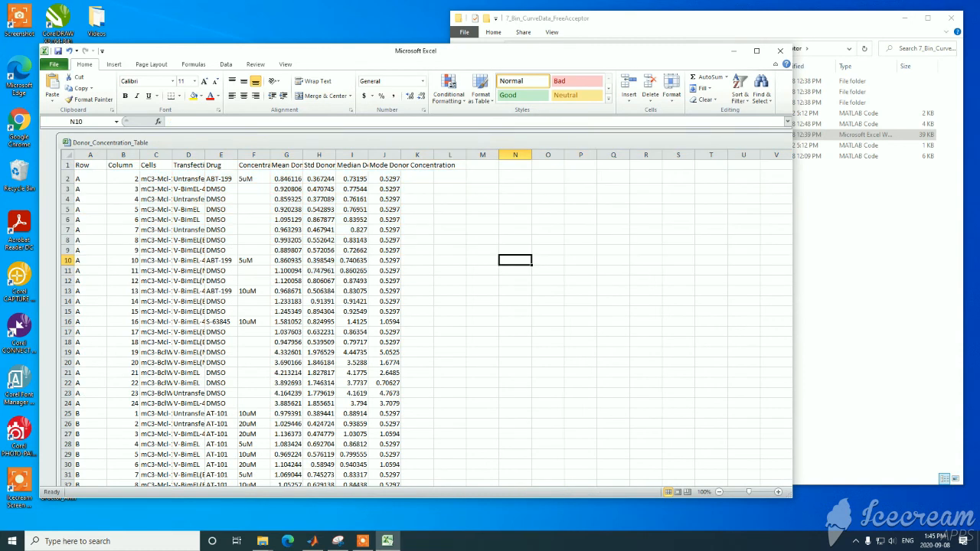
left_click(286, 178)
left_click(286, 165)
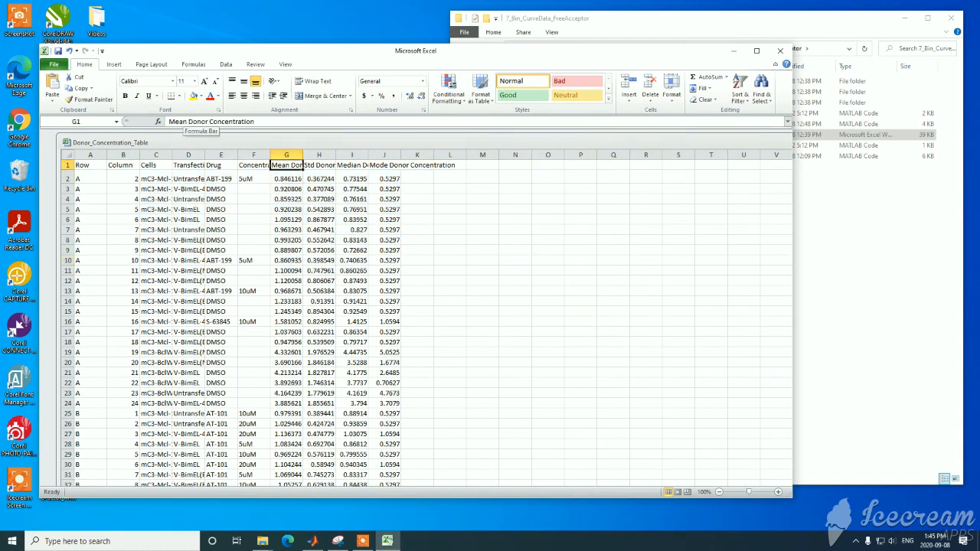
Step: Select the entire Mean Donor Concentration column for review, then close the Donor_Concentration_Table workbook without saving and exit Excel
key("ctrl+shift+Down")
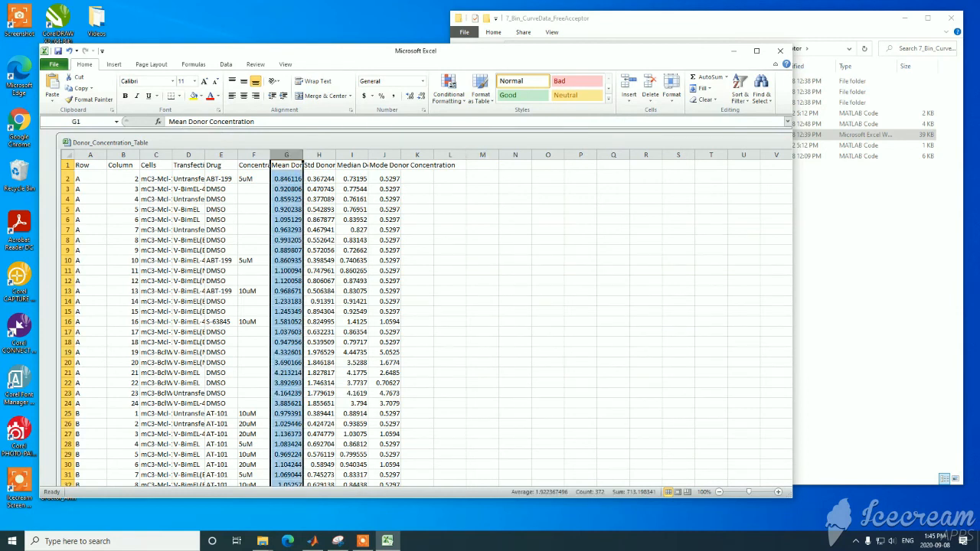
left_click(483, 198)
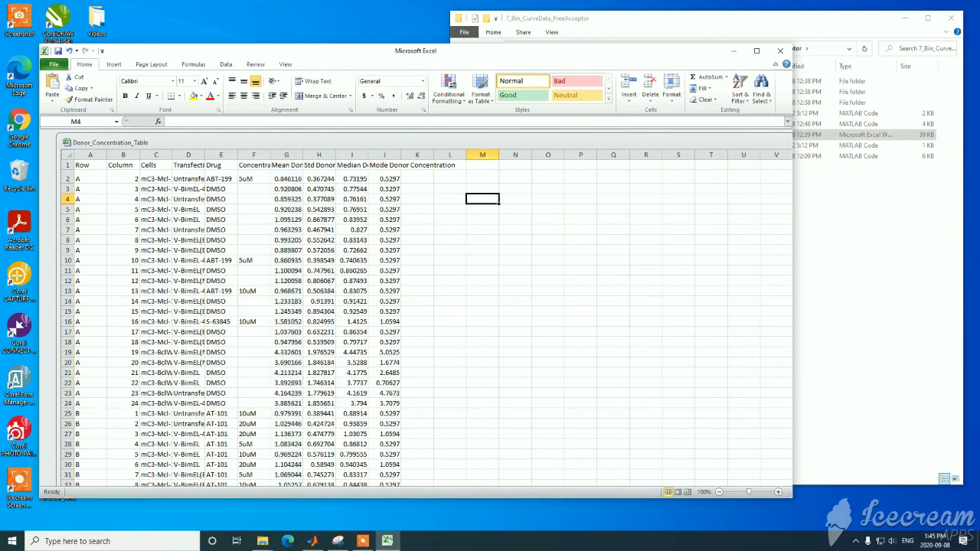
left_click_drag(497, 142, 184, 147)
left_click(674, 147)
left_click(488, 284)
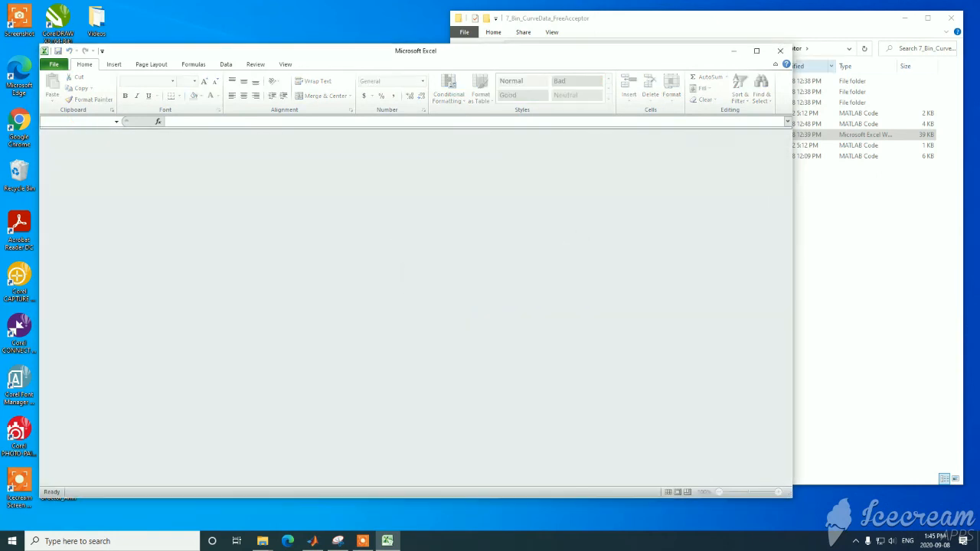
left_click(780, 50)
left_click(740, 158)
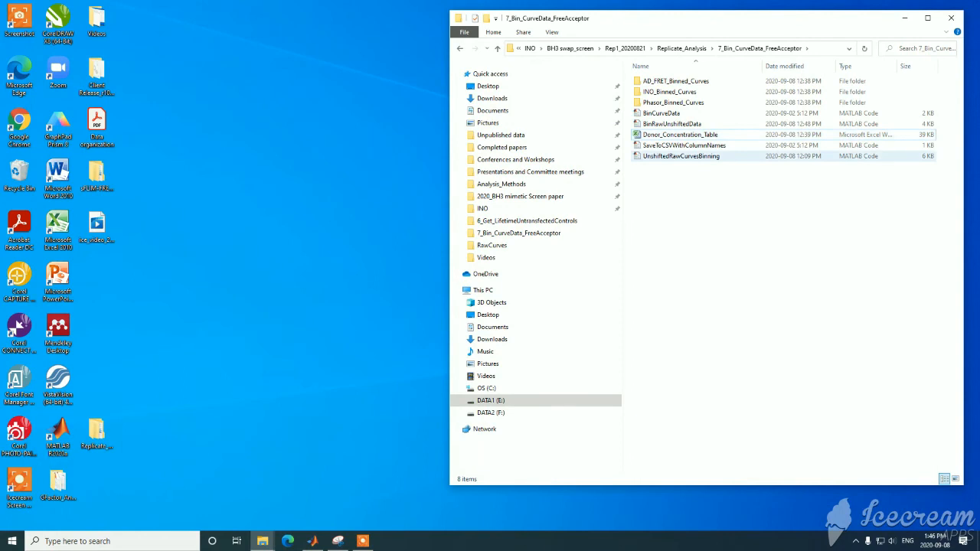
Step: Open combined_A21_filtered_raw from the RawCurves folder in 5_FilterData_ExtractRawCurves and wrap the text of its header row
left_click(681, 48)
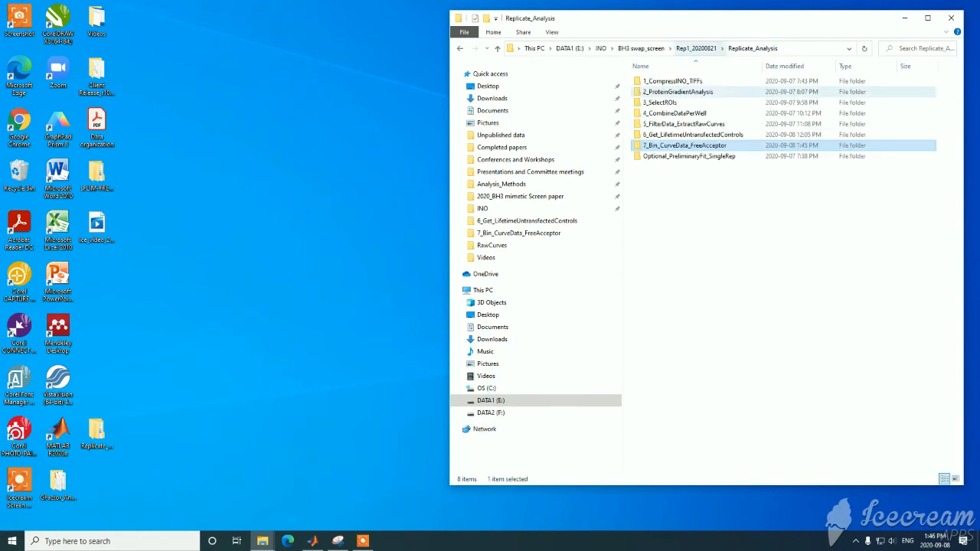
double_click(684, 123)
double_click(666, 81)
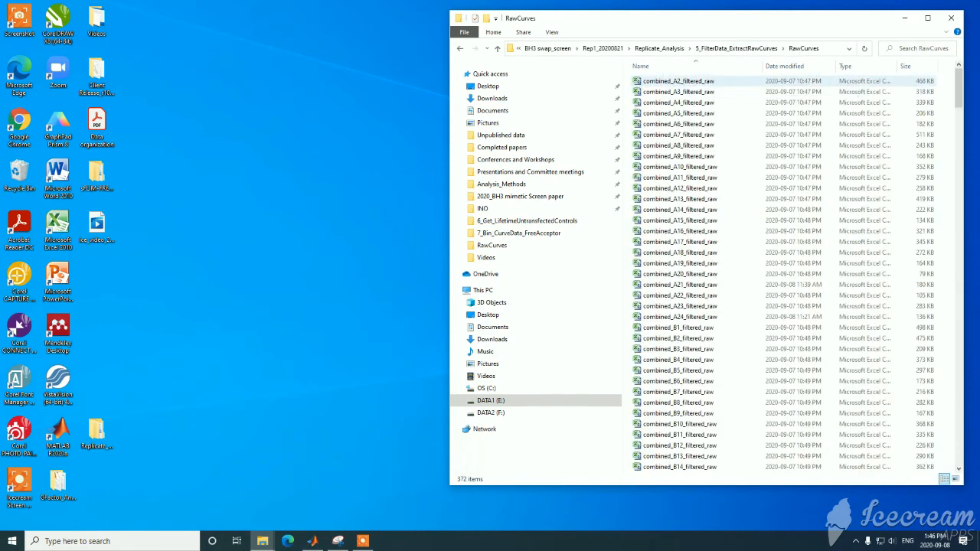
double_click(680, 284)
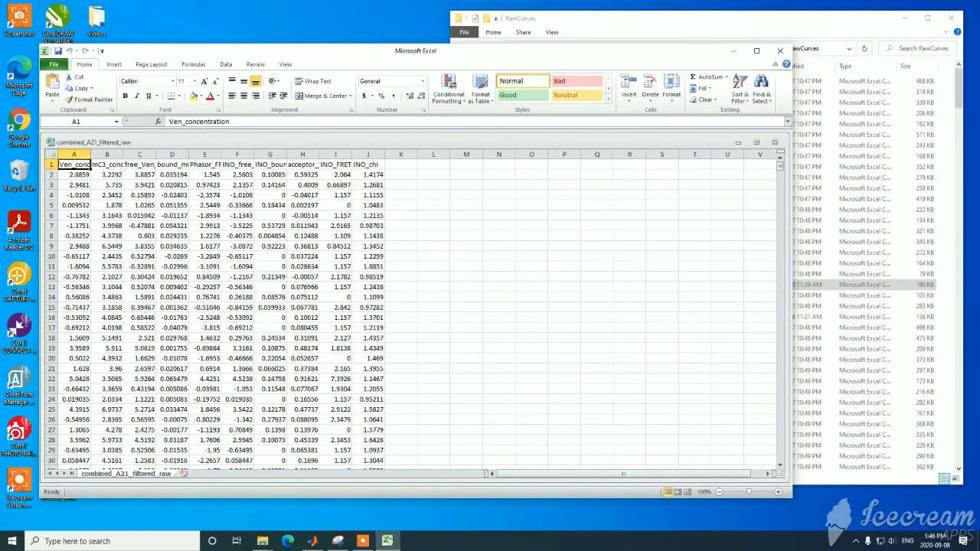
left_click(50, 164)
left_click(317, 81)
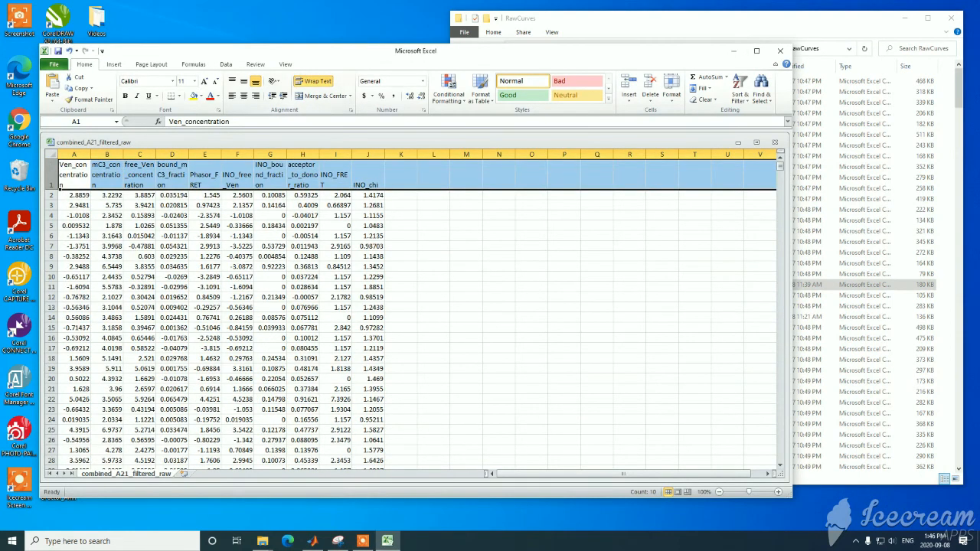
Step: Switch to File Explorer and return to the 7_Bin_CurveData_FreeAcceptor folder in Replicate_Analysis
left_click(767, 23)
left_click(731, 48)
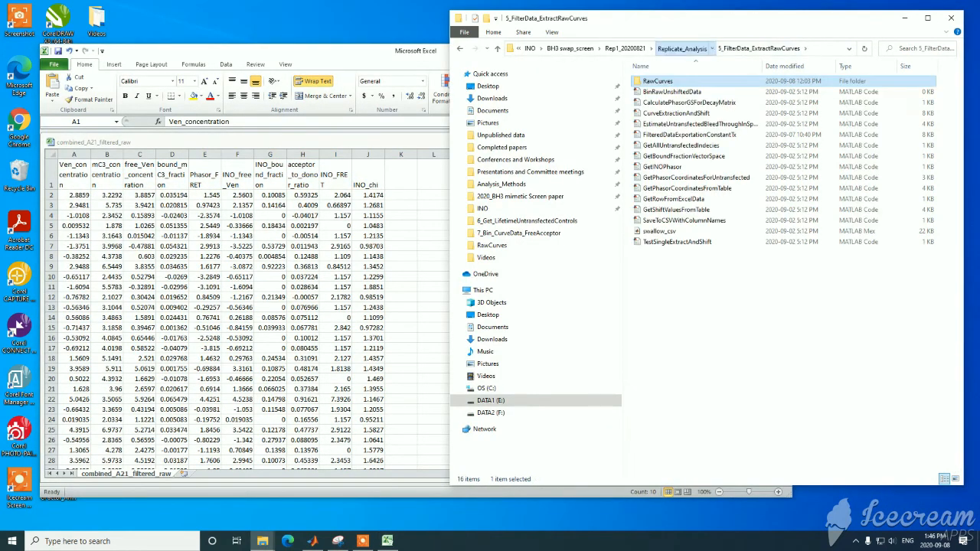
left_click(681, 48)
double_click(689, 156)
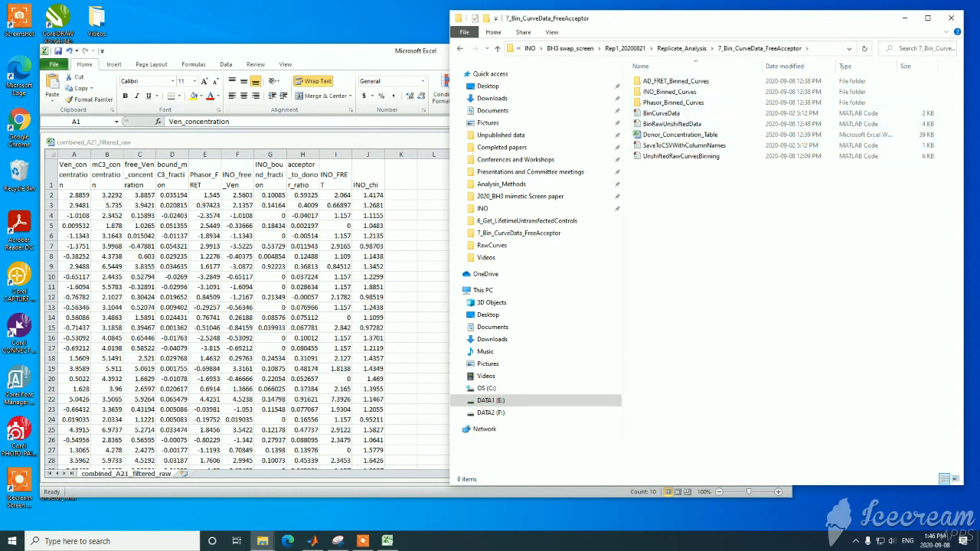
Step: Switch to Excel and plot free_Ven_concentration against bound_mC3_fraction as a markers-only scatter chart, placed over the data columns
left_click(434, 246)
left_click_drag(139, 155, 172, 154)
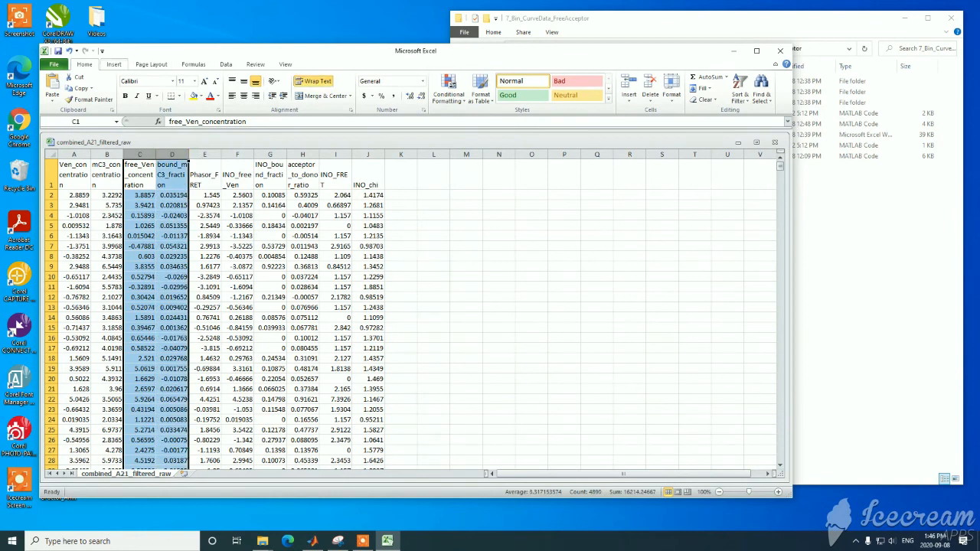
left_click(114, 64)
left_click(341, 88)
left_click(345, 130)
left_click_drag(429, 306, 211, 306)
left_click(433, 215)
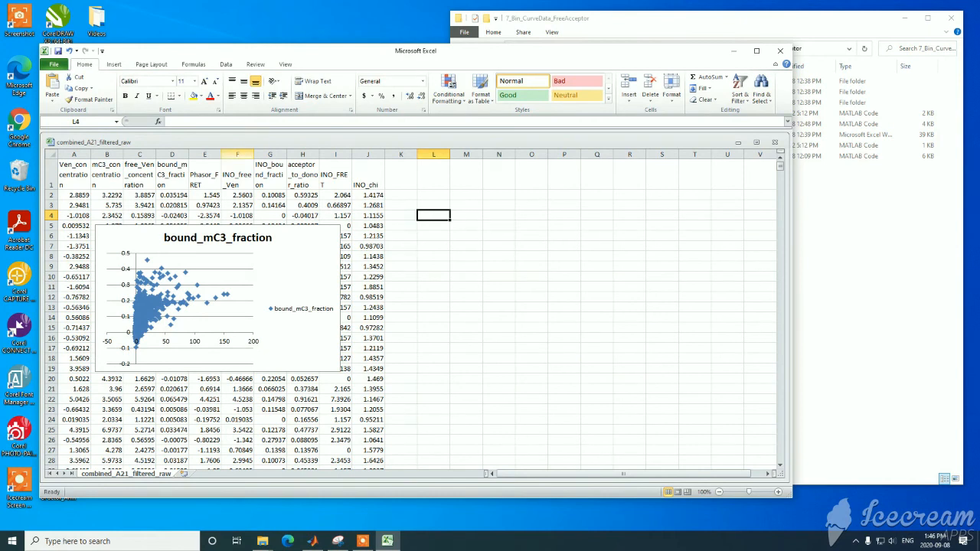
left_click_drag(294, 264, 285, 285)
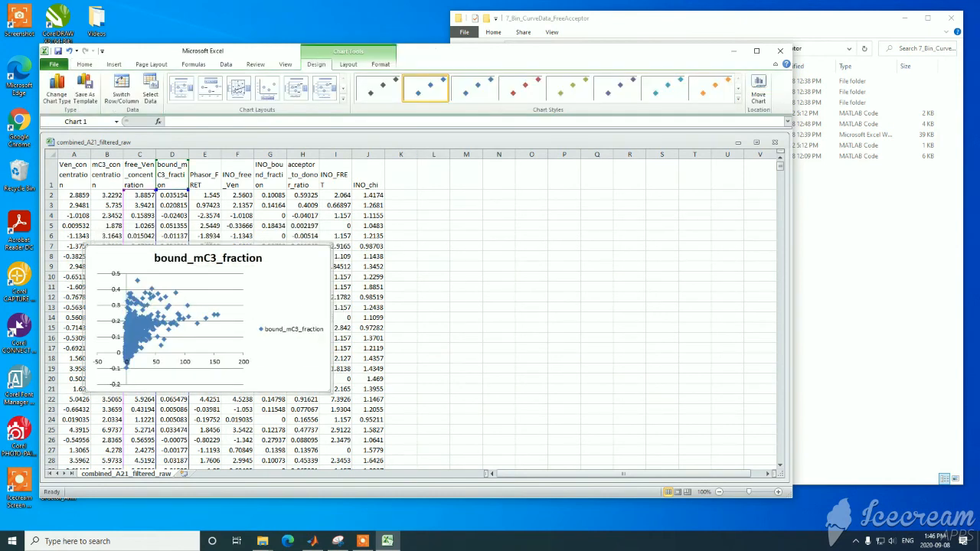
Step: Match the free_Ven_concentration and bound_mC3_fraction columns to the Phasor_Binned_Curves folder in File Explorer
left_click_drag(140, 155, 173, 154)
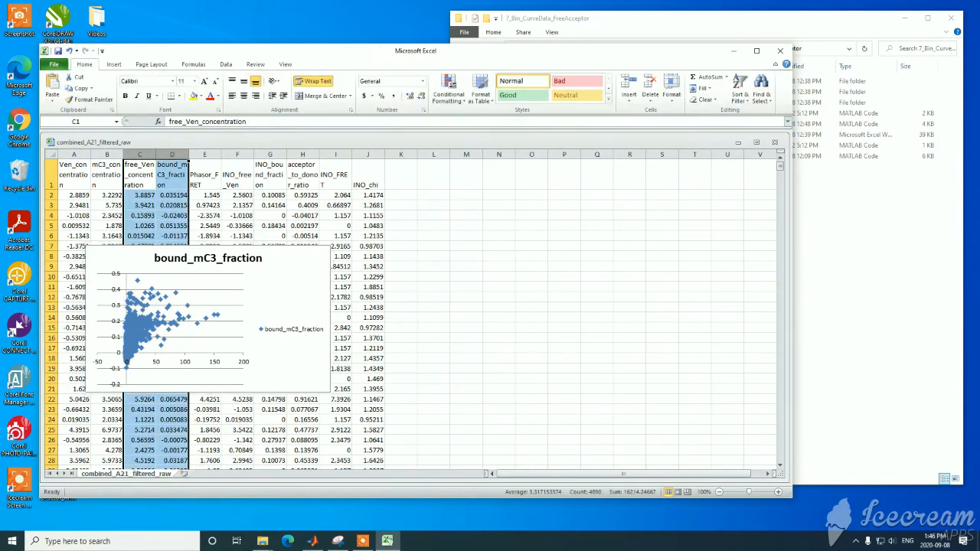
left_click(845, 187)
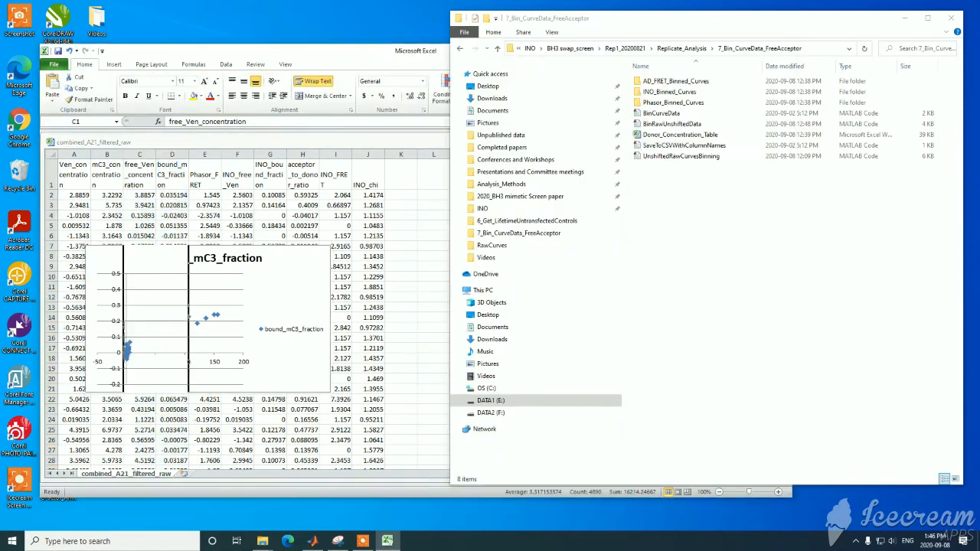
left_click(673, 102)
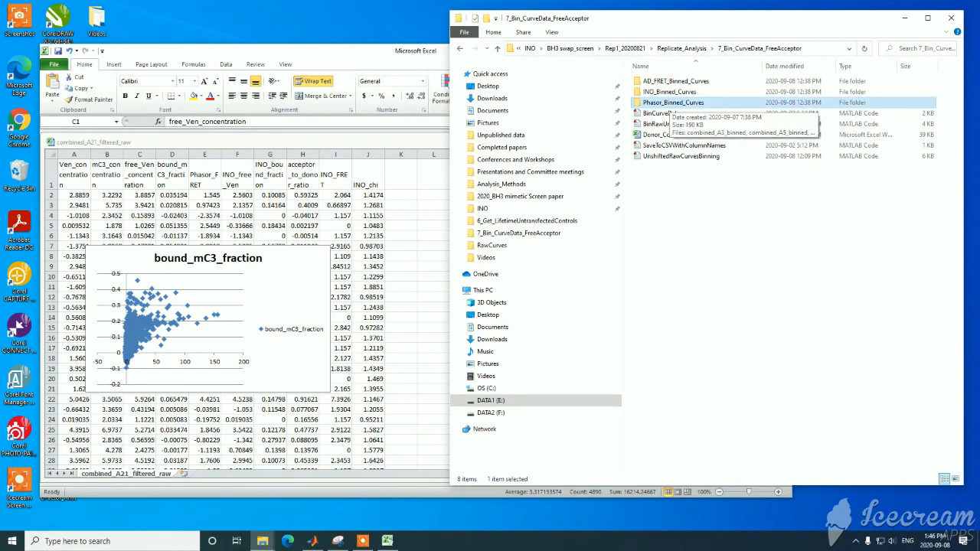
Step: Return to Excel and delete the bound_mC3_fraction scatter chart from the raw curve sheet
left_click(239, 153)
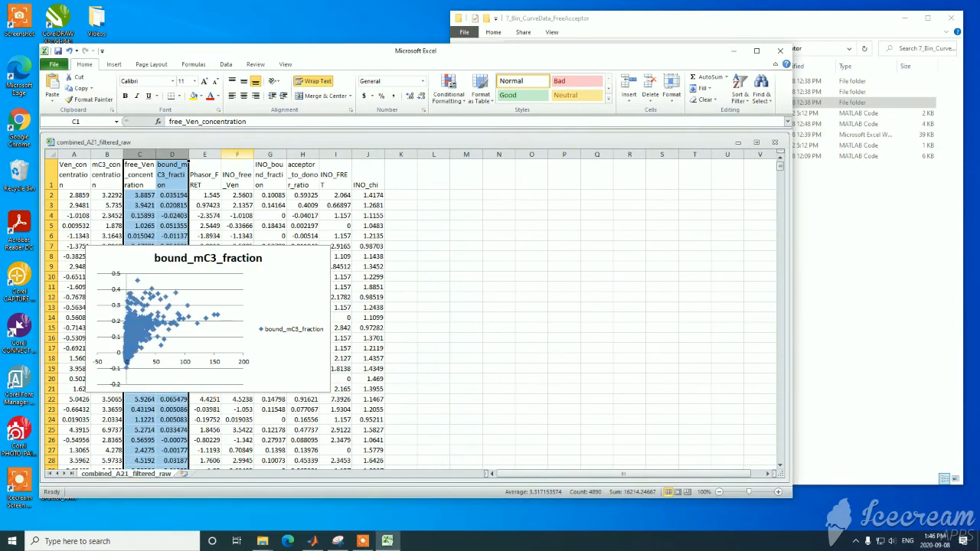
left_click(290, 271)
key("Delete")
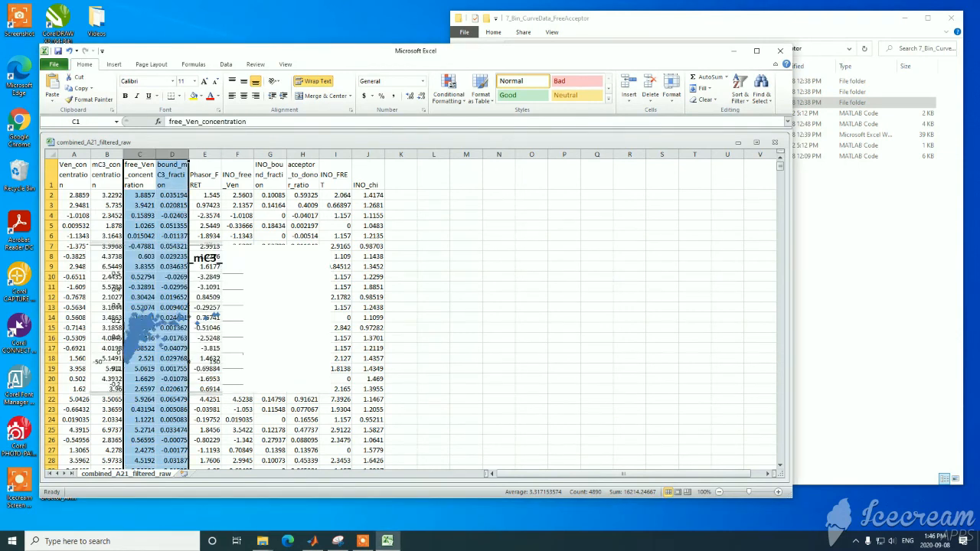
left_click(434, 267)
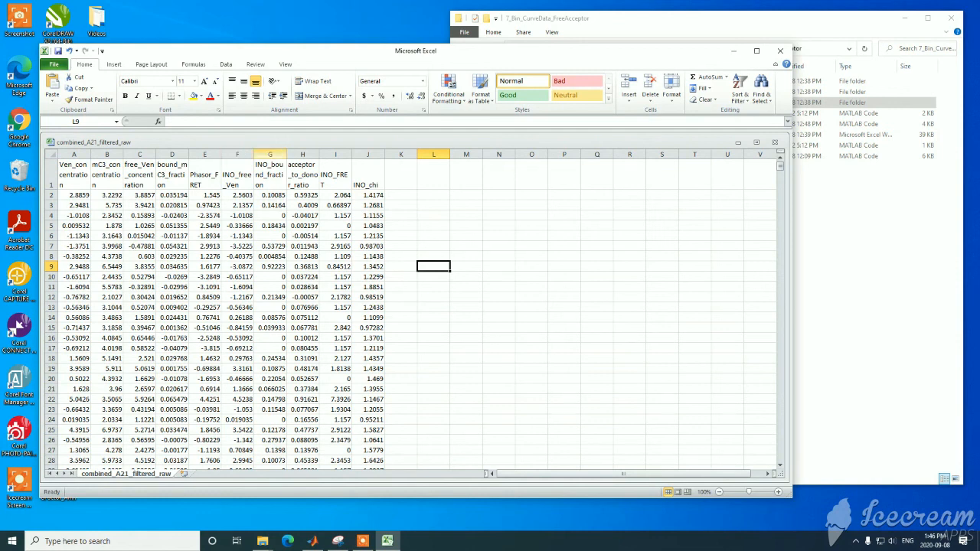
Step: Match the INO_free_Ven and INO_bound_fraction columns to the INO_Binned_Curves folder in File Explorer
left_click_drag(236, 154, 269, 154)
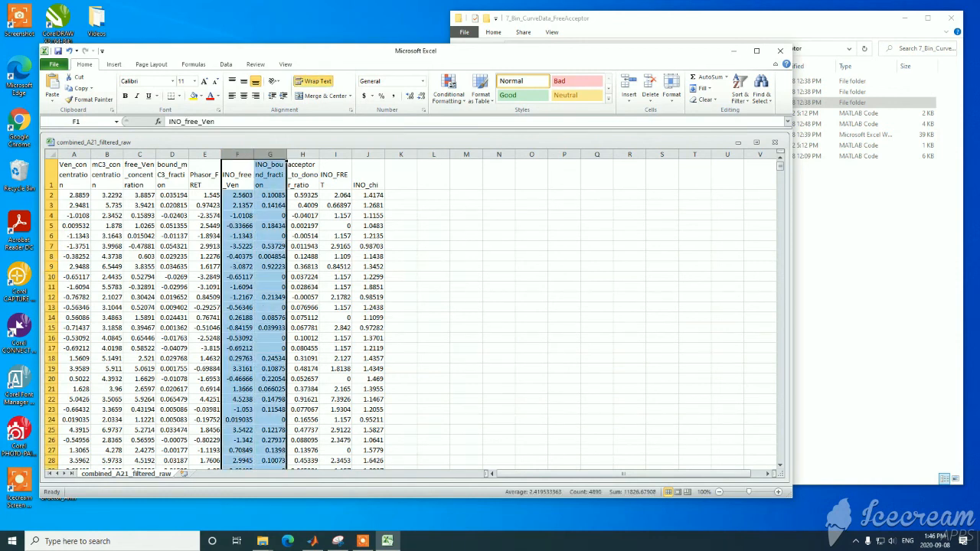
left_click(857, 218)
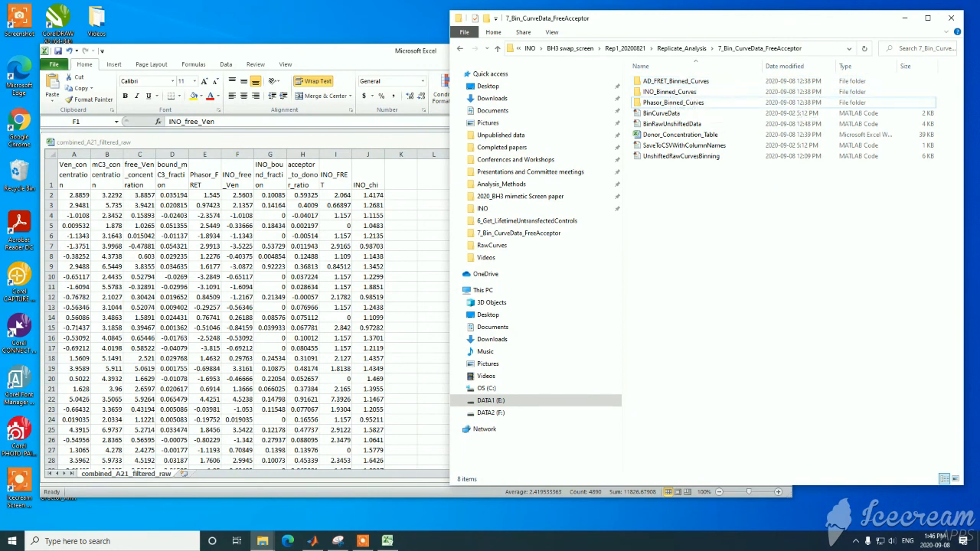
left_click(387, 541)
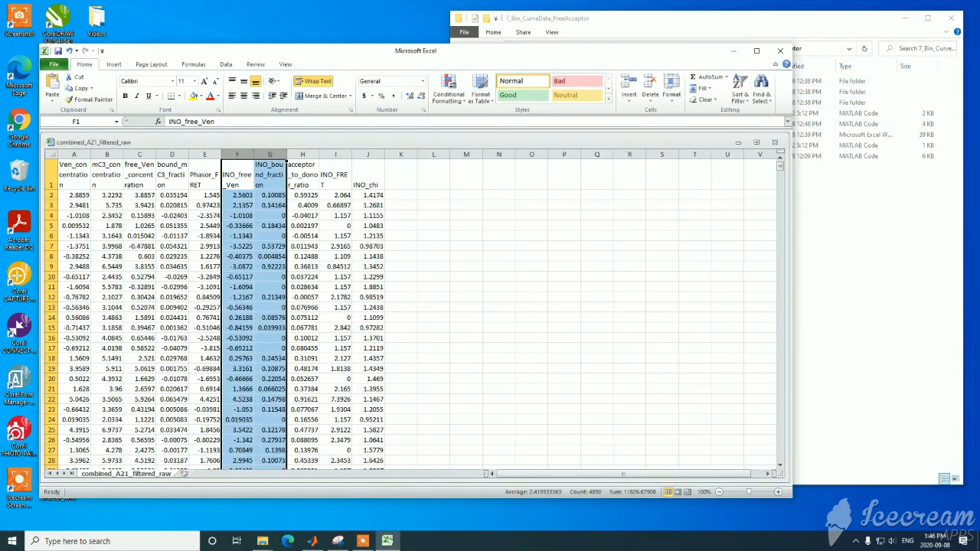
left_click(850, 184)
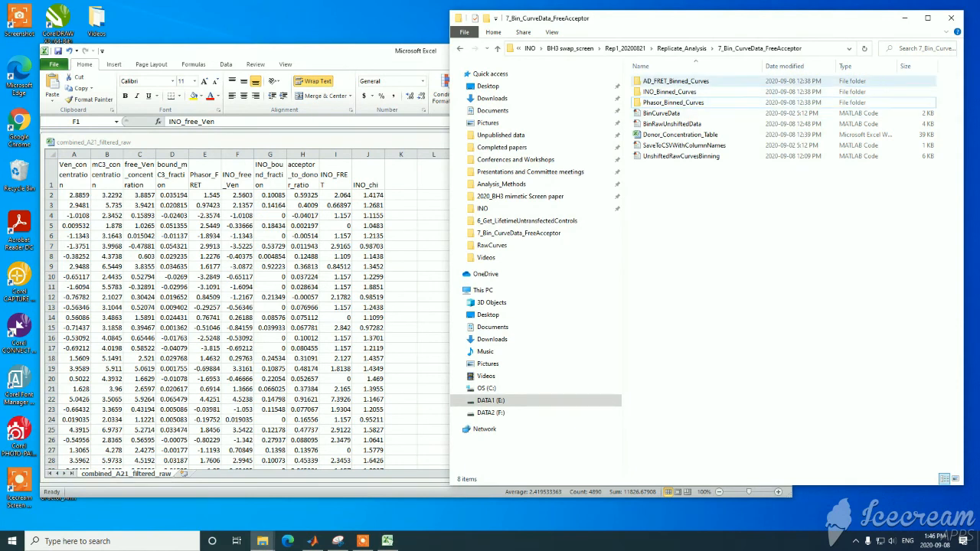
left_click(670, 91)
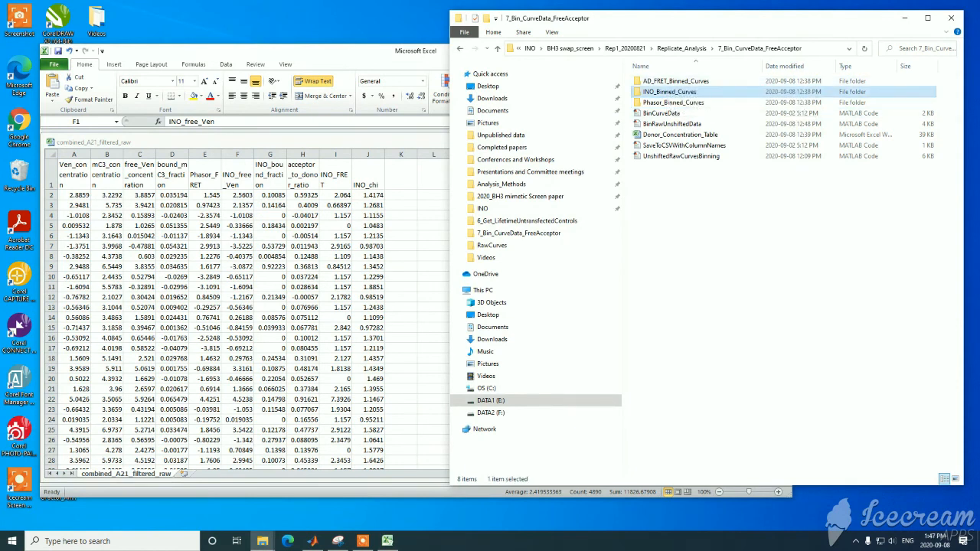
Step: Match Excel's acceptor_to_donor_ratio and INO_FRET columns to the AD_FRET_Binned_Curves folder in File Explorer
left_click(368, 144)
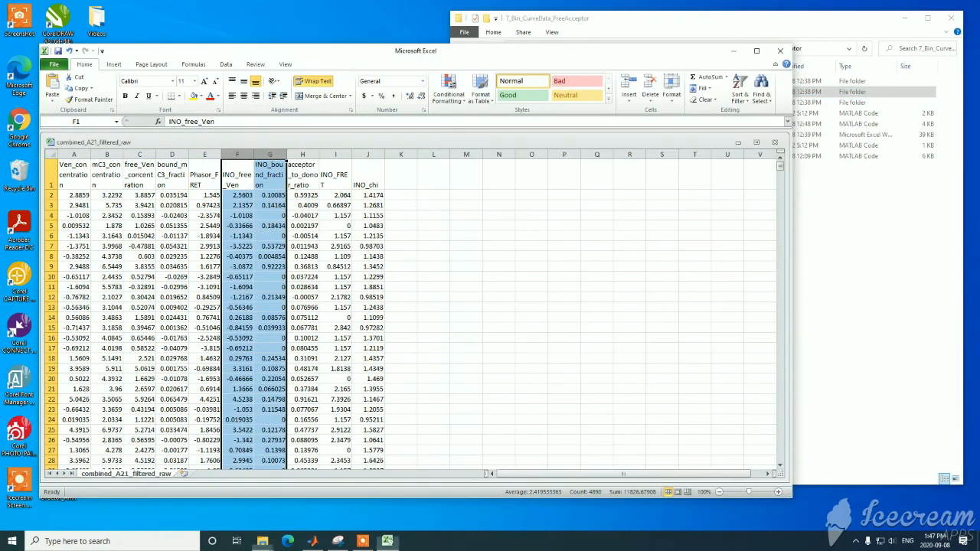
left_click_drag(303, 155, 336, 155)
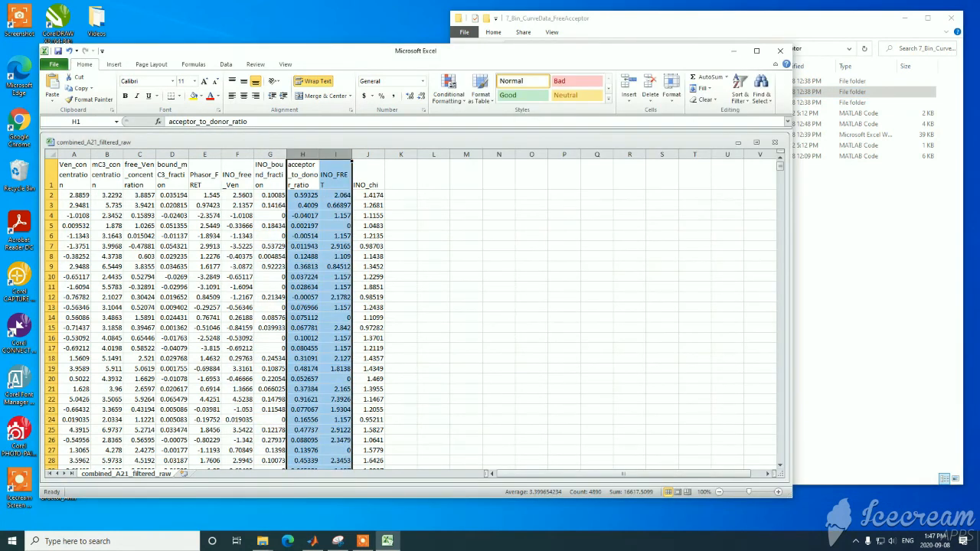
left_click(226, 64)
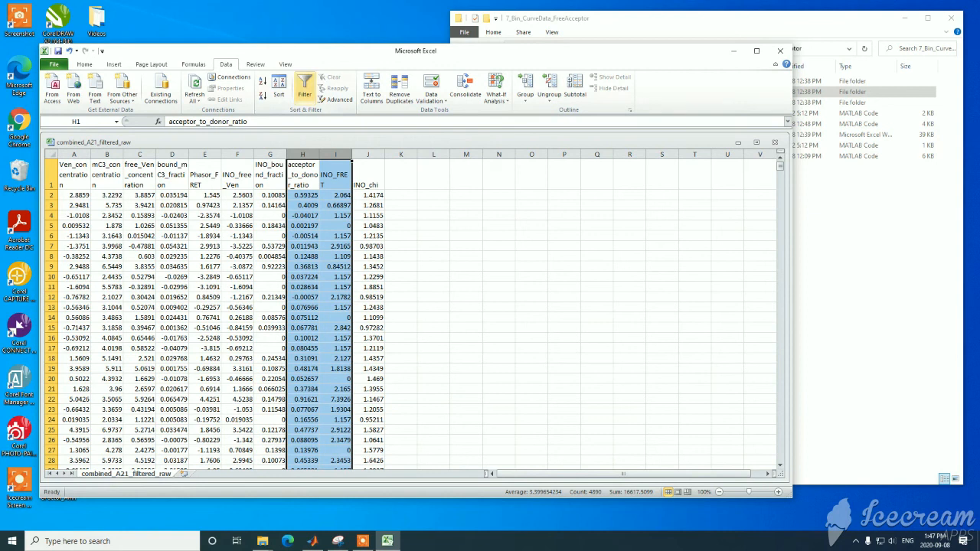
left_click(857, 222)
left_click(675, 81)
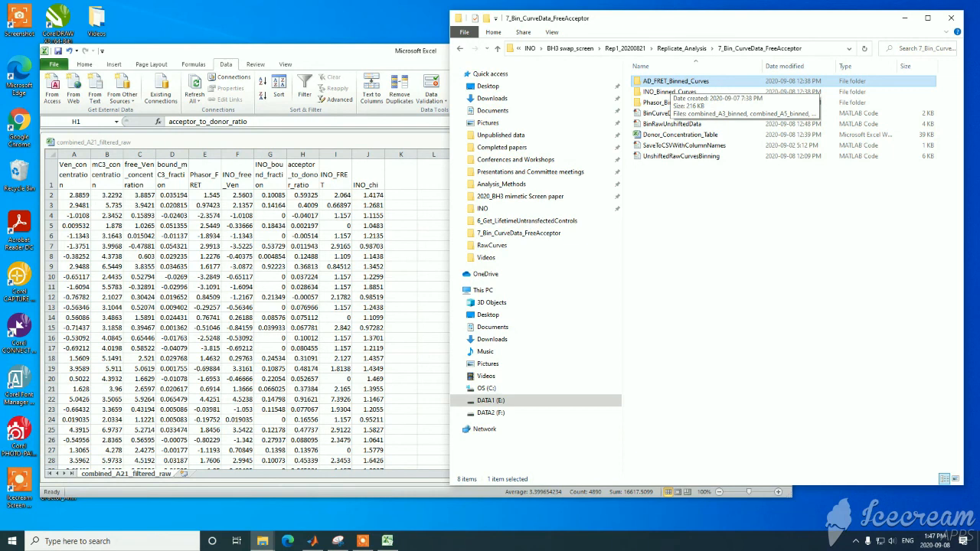
Step: Return to Excel, close combined_A21_filtered_raw without saving the changes, and exit the program
left_click(417, 237)
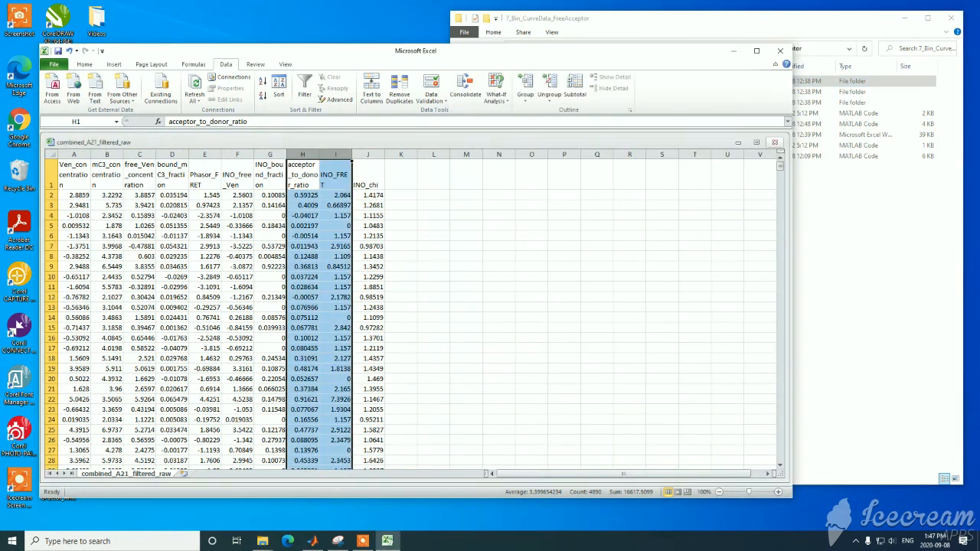
left_click(774, 142)
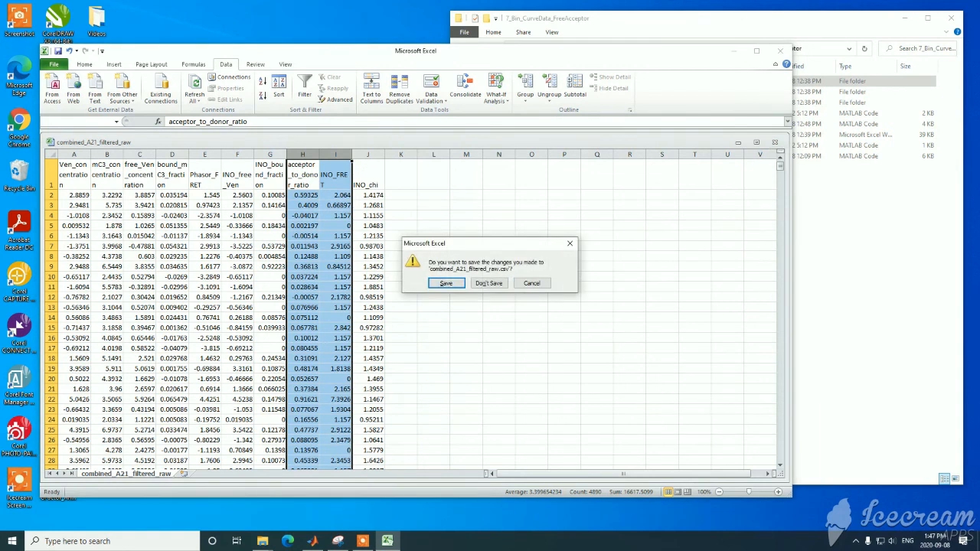
left_click(489, 284)
left_click(780, 51)
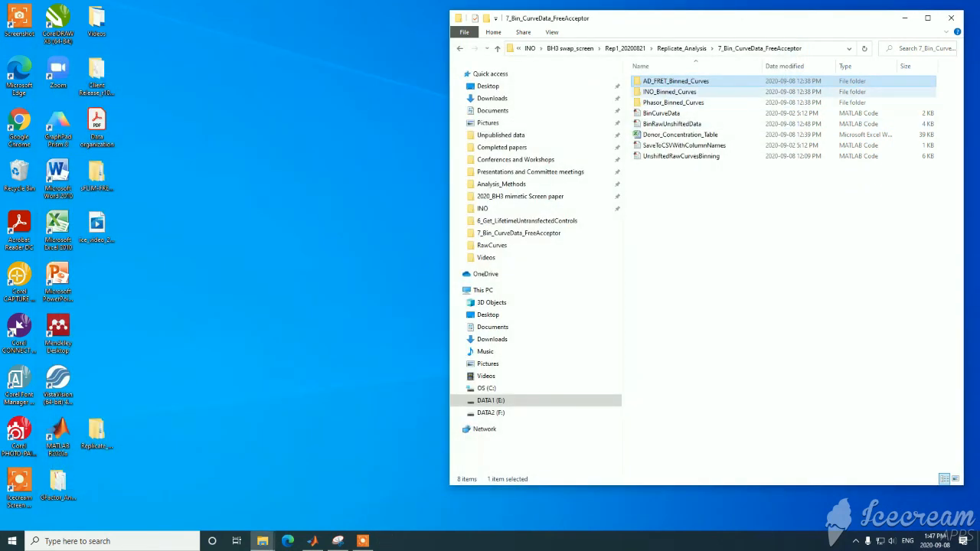
Step: Open combined_A21_binned from the Phasor_Binned_Curves folder and examine its binned free acceptor and bound fraction values
double_click(672, 99)
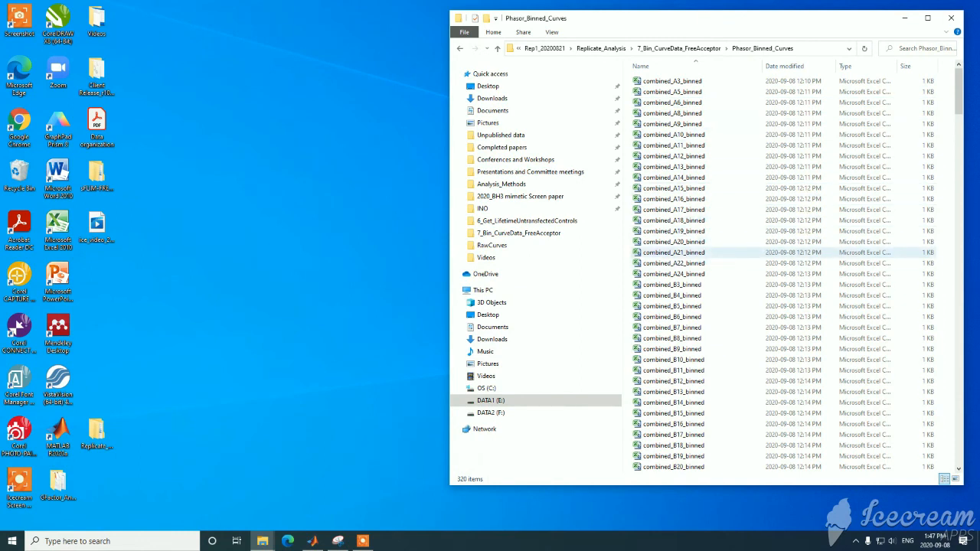
double_click(673, 252)
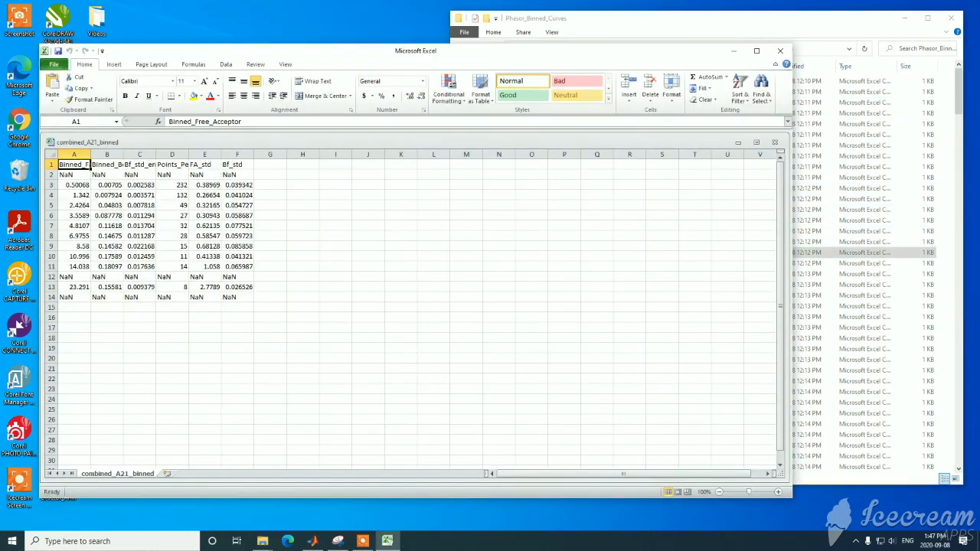
left_click_drag(74, 184, 107, 266)
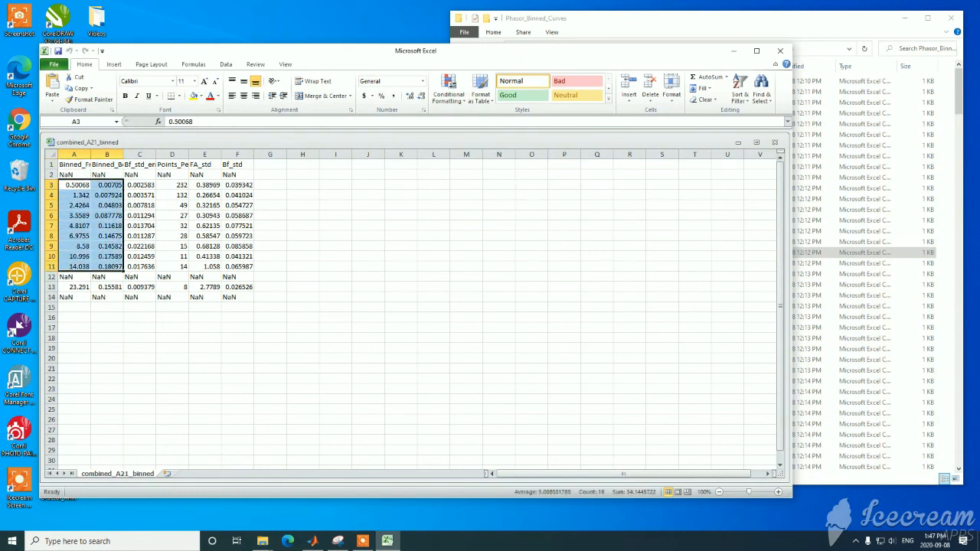
left_click(368, 216)
left_click(52, 184)
left_click(75, 184)
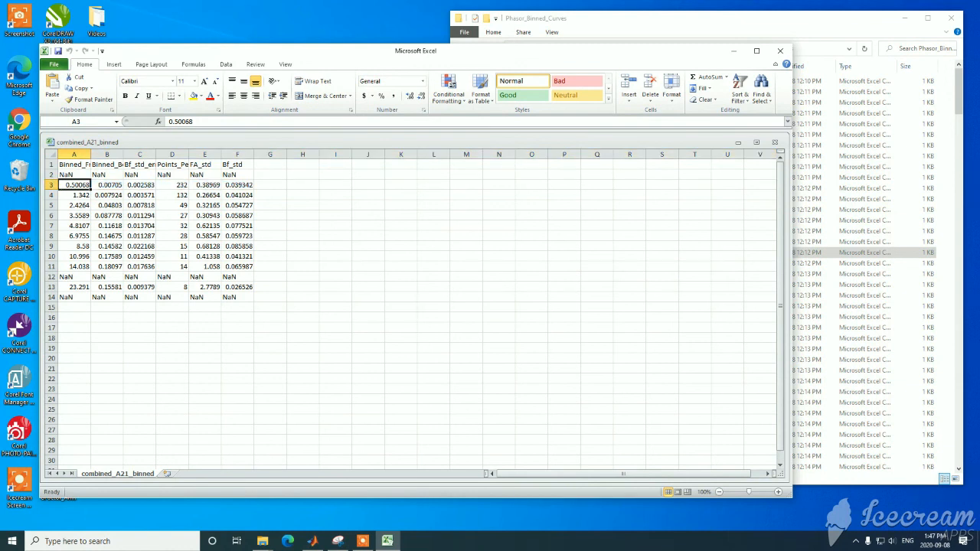
Step: View the binning figure in Snipping Tool, then return to Excel and examine the binned values from A3 down column A
left_click(337, 541)
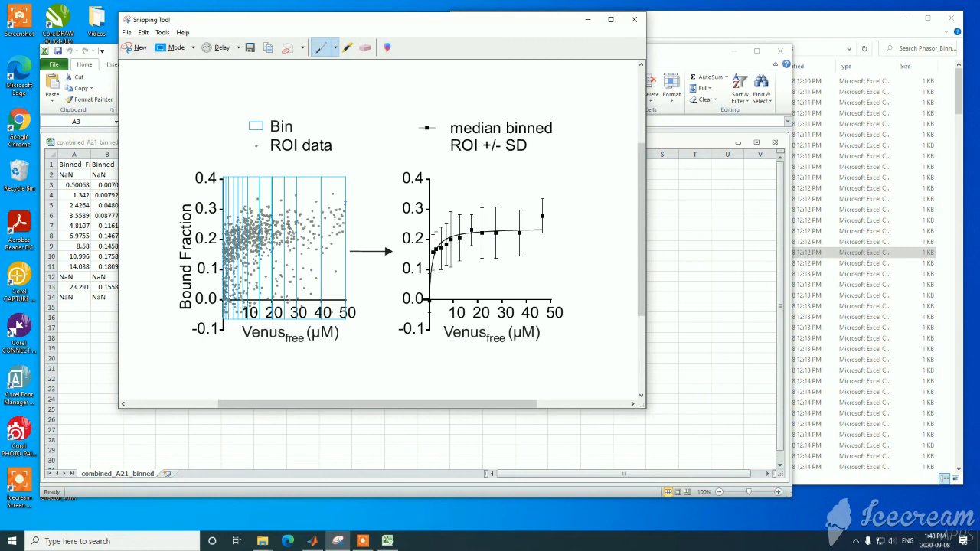
key("alt+Tab")
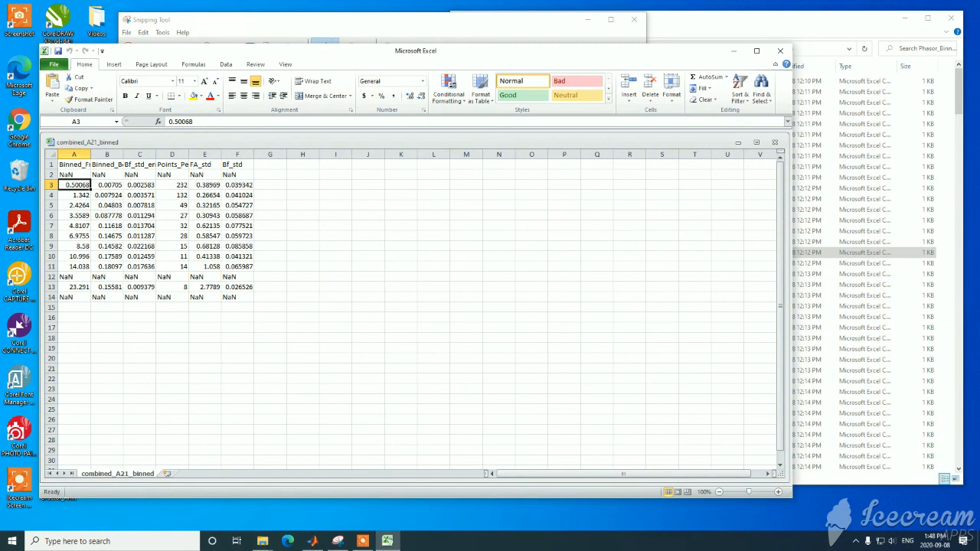
key("shift+Down")
key("shift+Down")
key("shift+Down")
key("shift+Down")
key("shift+Down")
key("shift+Down")
key("shift+Down")
key("shift+Down")
key("ctrl+Home")
Step: Widen columns A and B to fit the Binned_Free_Acceptor and Binned_Bound_Fraction headers
left_click_drag(90, 154, 145, 154)
left_click_drag(101, 186, 101, 277)
left_click(162, 164)
left_click_drag(178, 155, 234, 155)
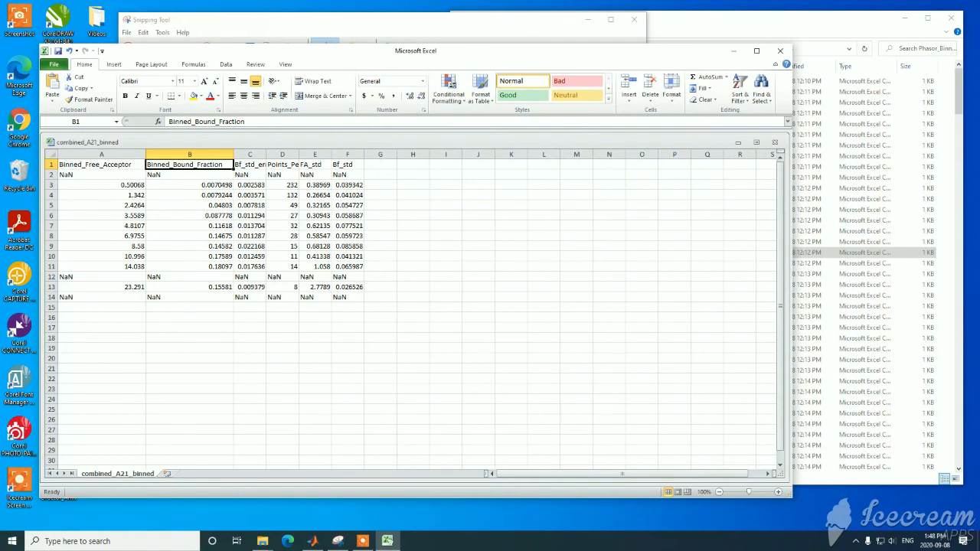
Step: Examine columns C to F, relating FA_std to the free acceptor values and Bf_std to the bound fractions
left_click(250, 164)
left_click(282, 165)
left_click_drag(282, 184, 282, 266)
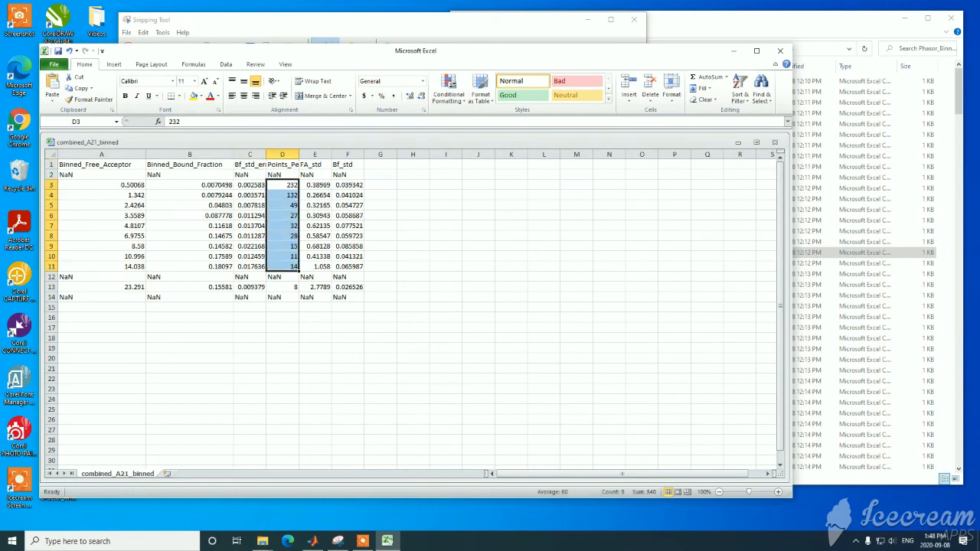
left_click(314, 165)
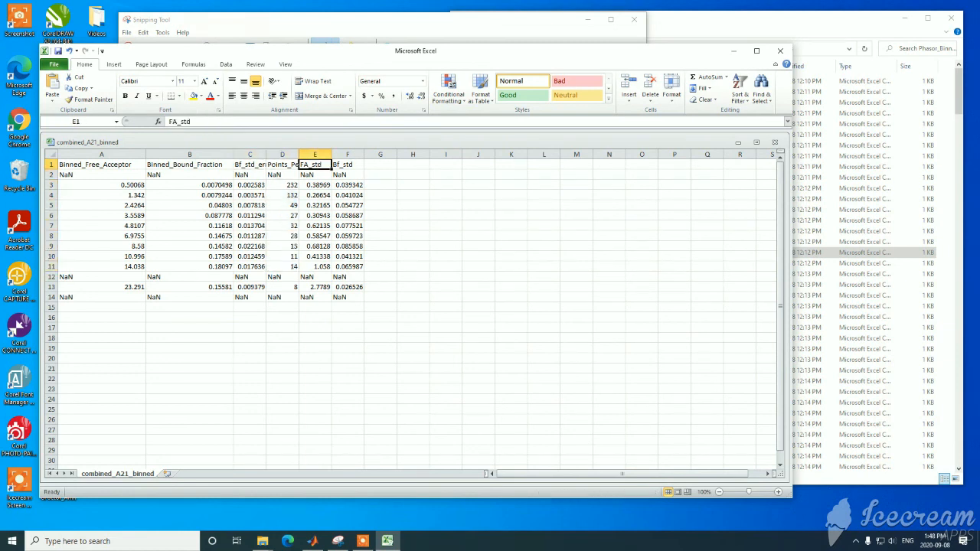
left_click_drag(102, 185, 102, 266)
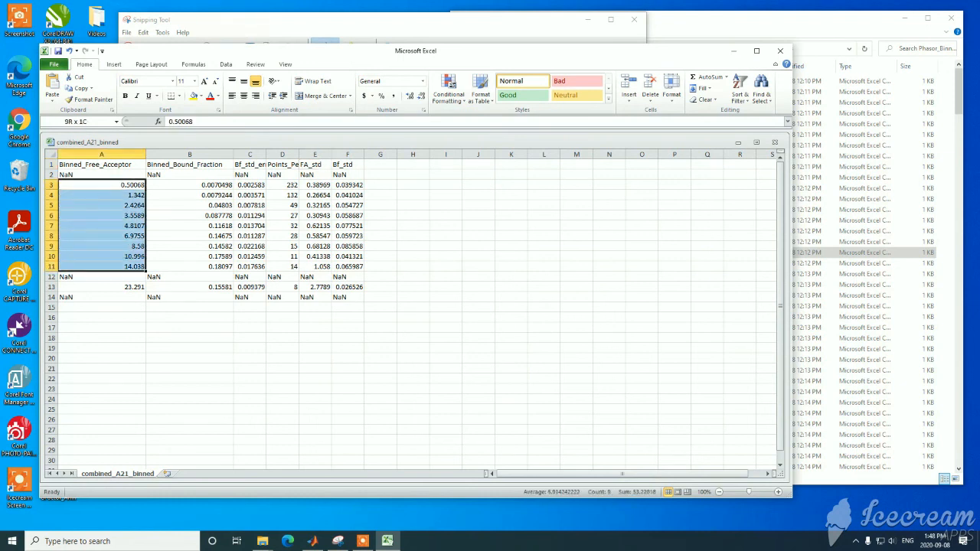
left_click(347, 165)
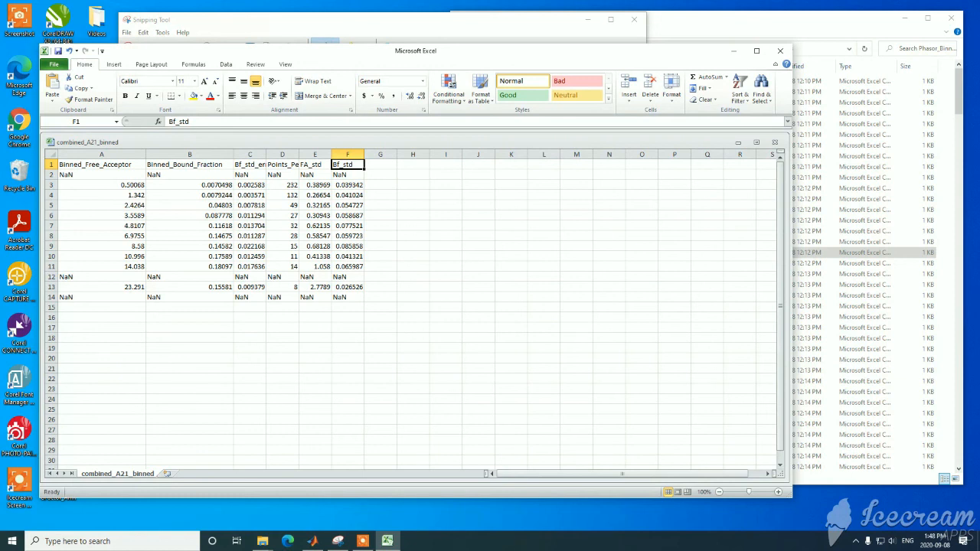
left_click(190, 185)
left_click(347, 186)
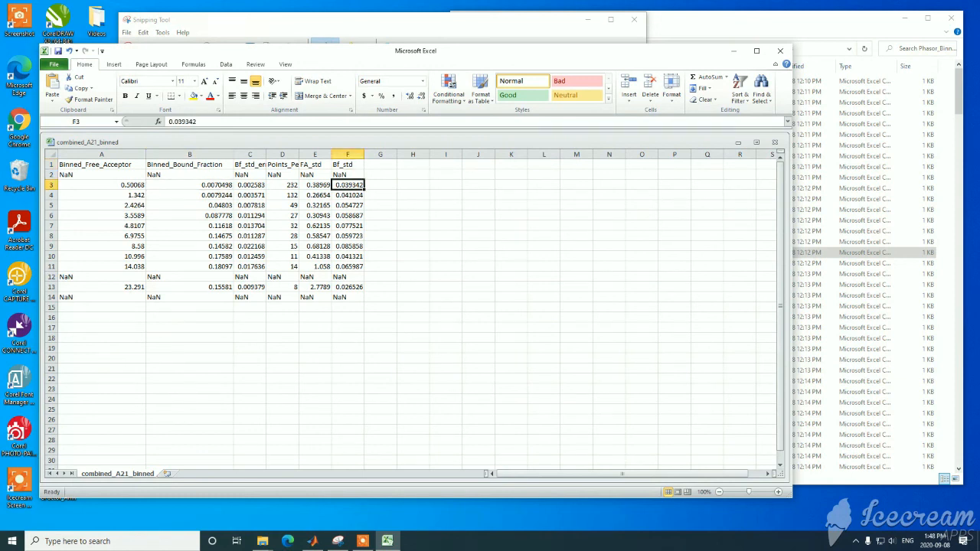
Step: Highlight the NaN entries in A12:F12 and compare them with the bins in the Snipping Tool figure, then return to Excel
left_click_drag(77, 277, 347, 276)
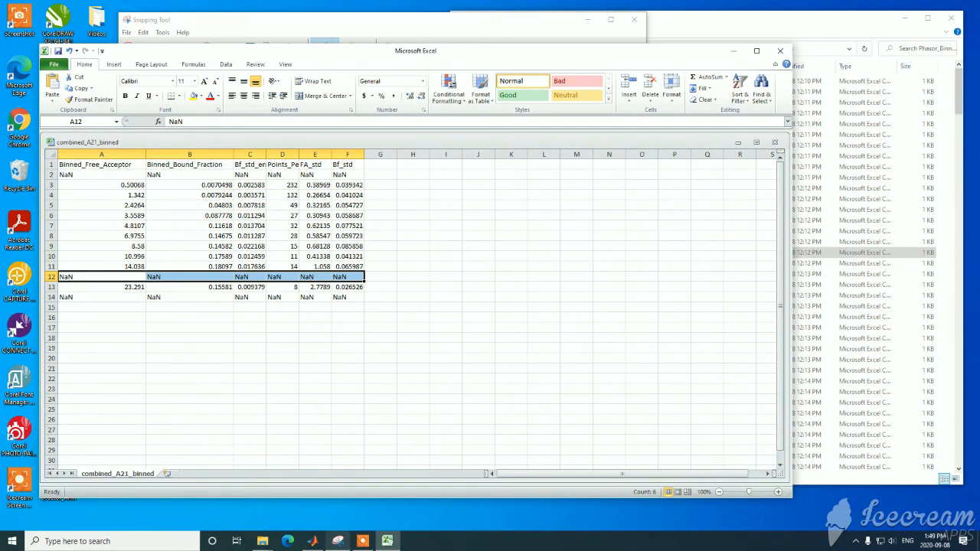
left_click(337, 541)
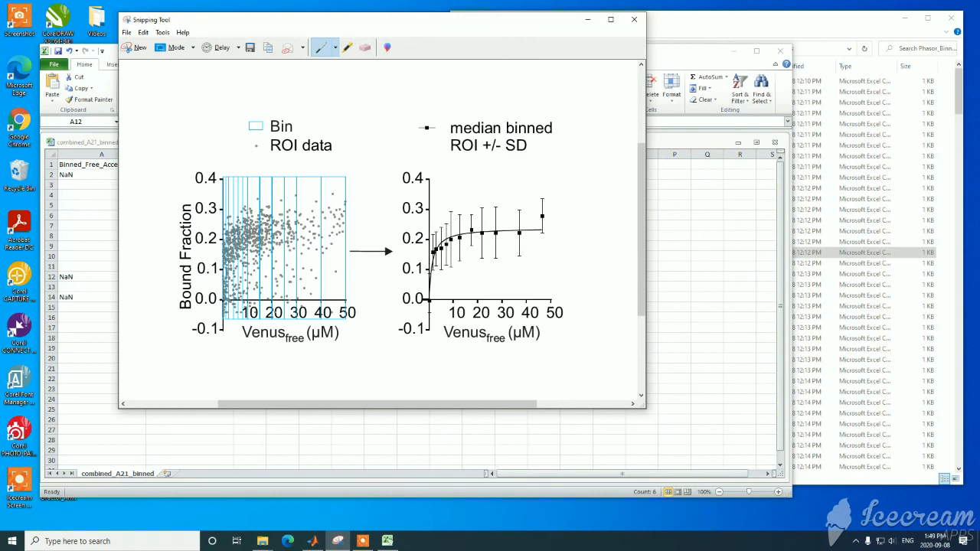
key("alt+Tab")
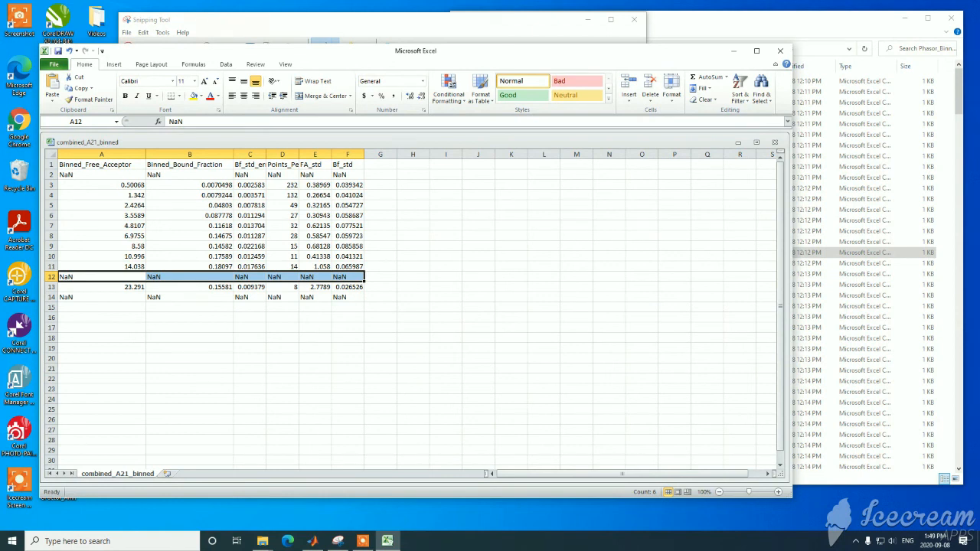
Step: Delete the NaN row 12 from the combined_A21_binned sheet
left_click(414, 287)
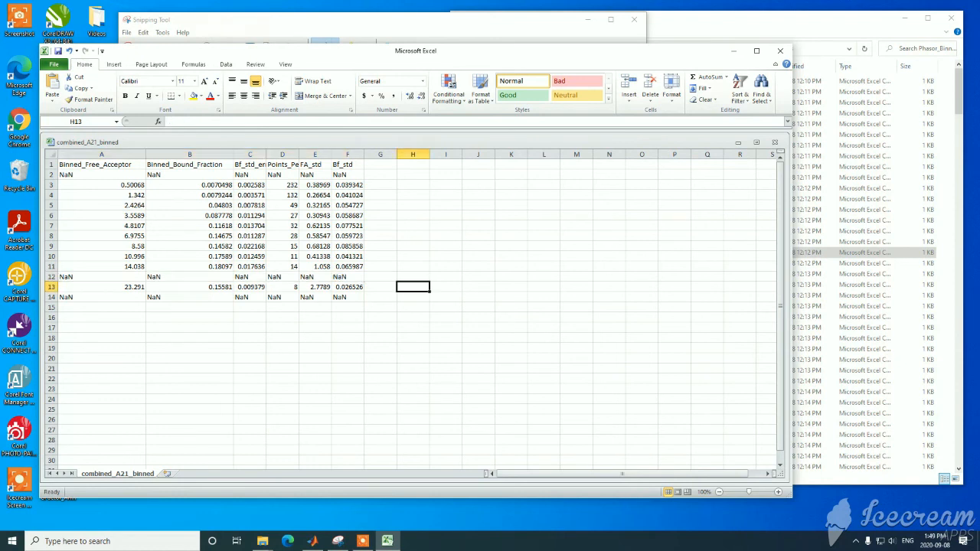
left_click(50, 276)
right_click(50, 276)
left_click(72, 356)
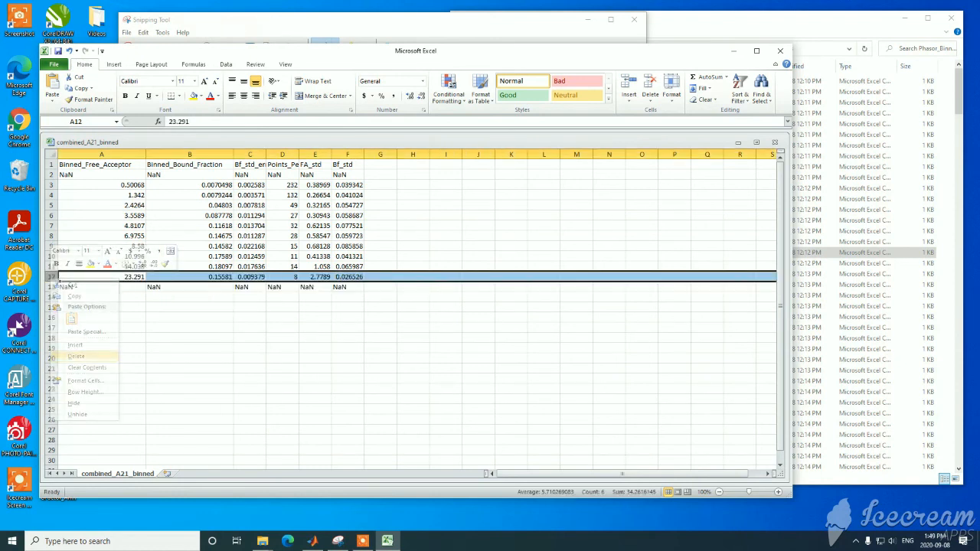
left_click(190, 378)
Step: Insert a markers-only scatter chart of Binned_Bound_Fraction against Binned_Free_Acceptor from the range A3:B12
left_click_drag(99, 184, 215, 277)
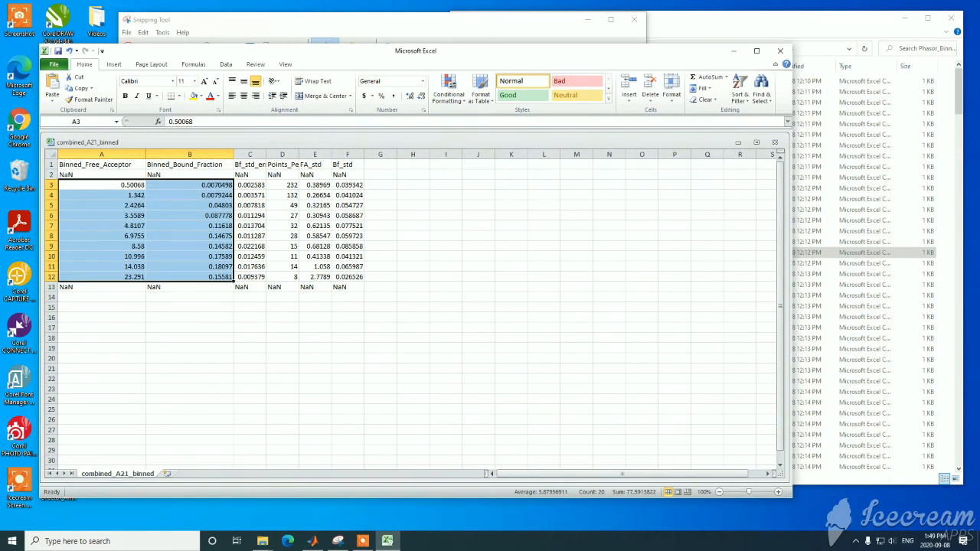
left_click(113, 63)
left_click(339, 87)
left_click(346, 129)
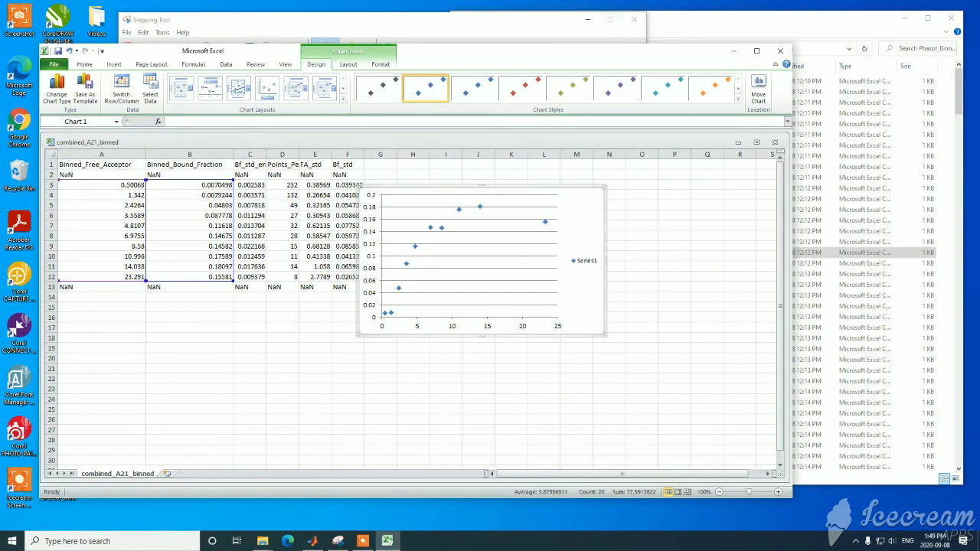
Step: Switch to Snipping Tool to compare the scatter chart with the median binned ROI figure
left_click(535, 21)
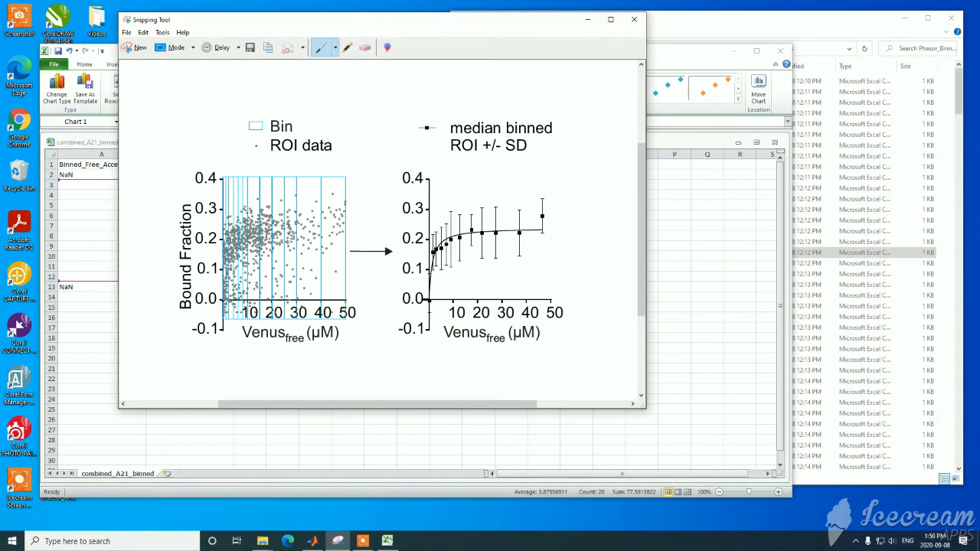